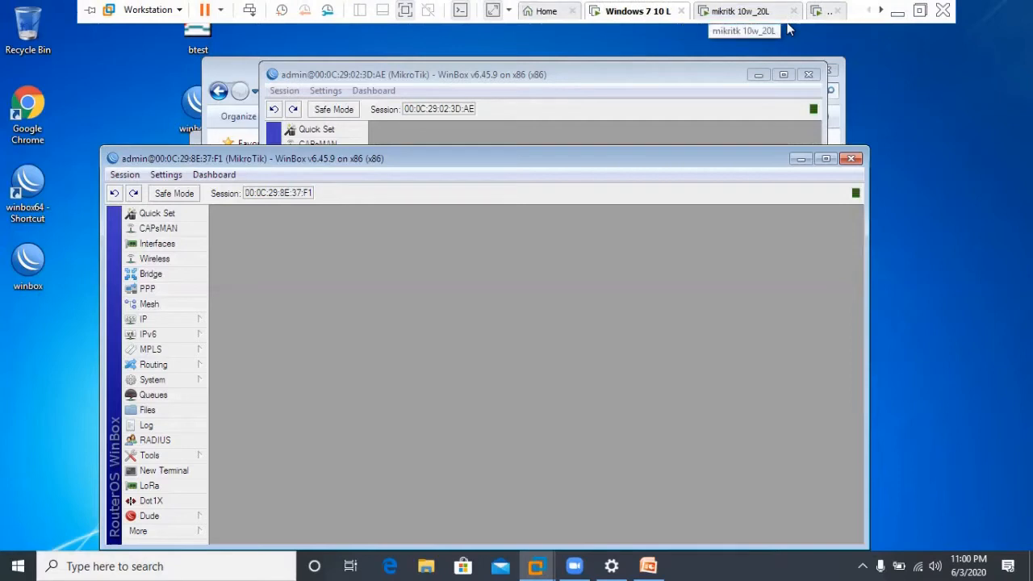
In the Windows 7 40L guest, disable Local Area Connection 2 and start a Windows search.
left_click(880, 10)
left_click(881, 11)
left_click(881, 11)
left_click(881, 11)
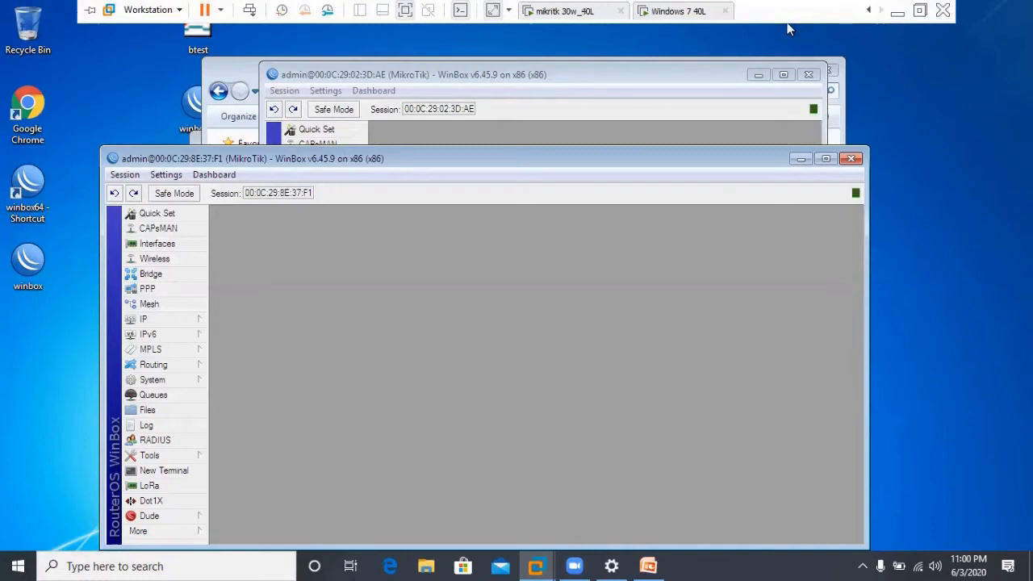
left_click(679, 12)
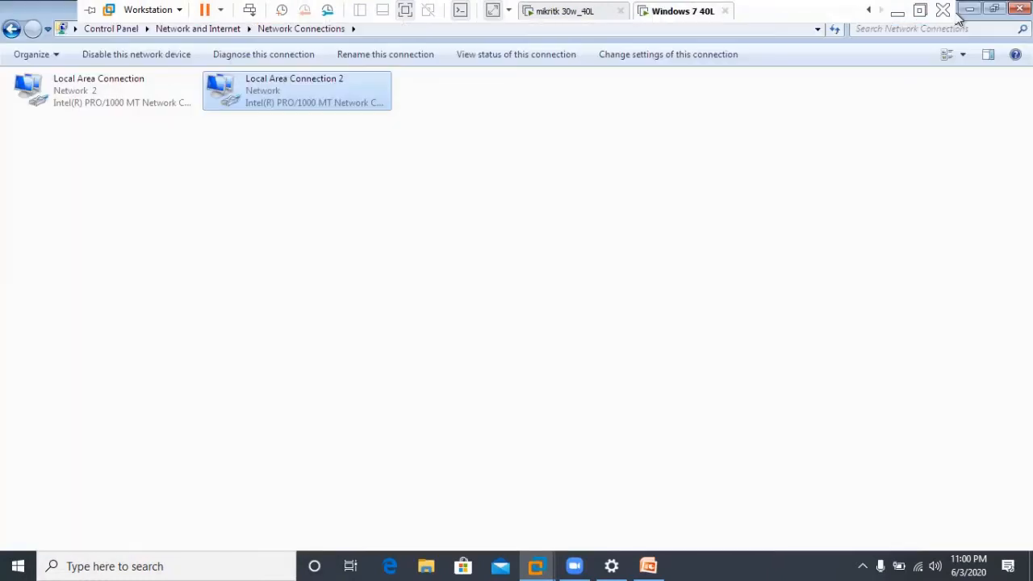
right_click(255, 86)
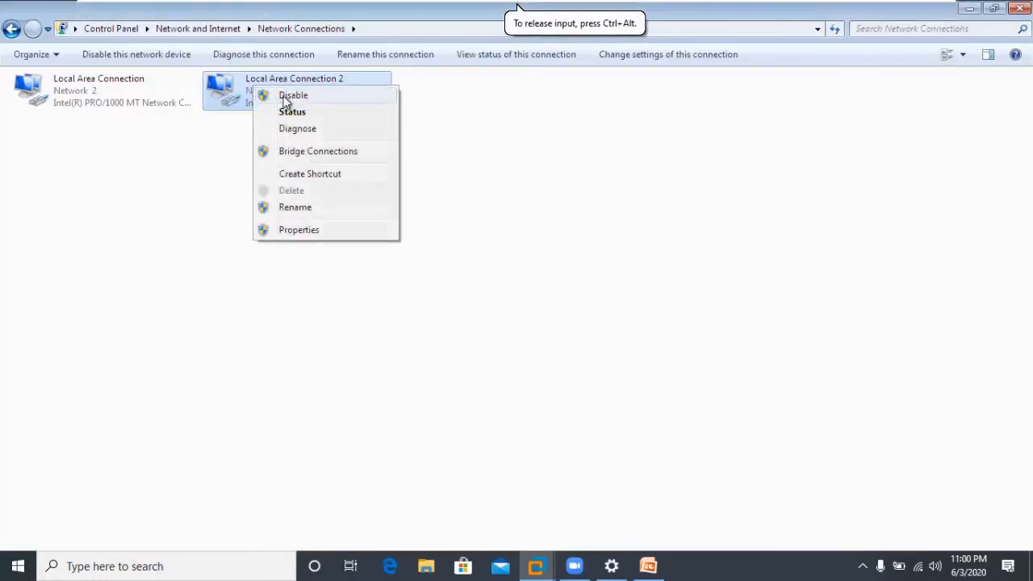
left_click(286, 98)
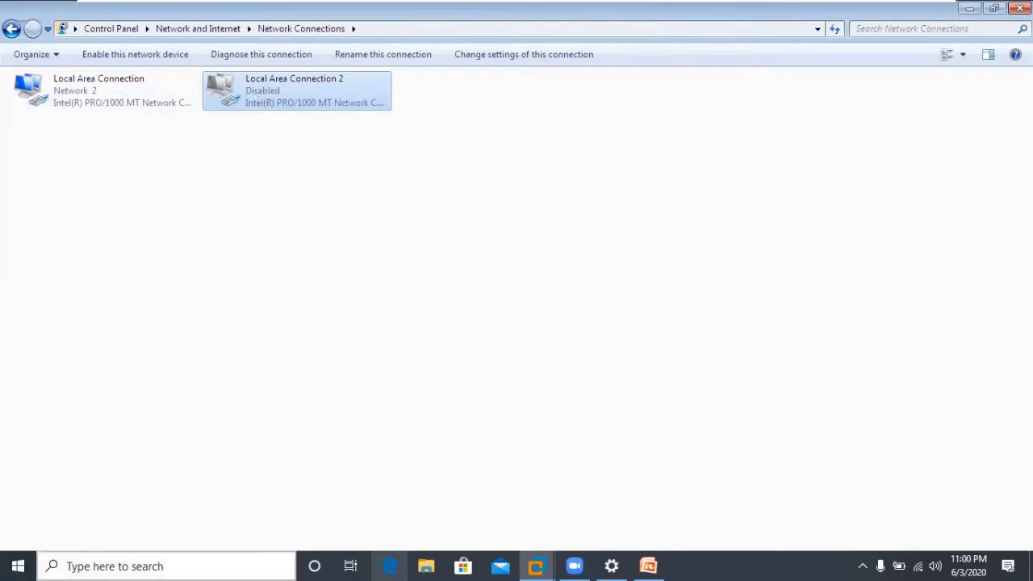
left_click(145, 566)
Open Command Prompt, run ipconfig to list adapter addresses, then clear the console with cls.
type("cmd")
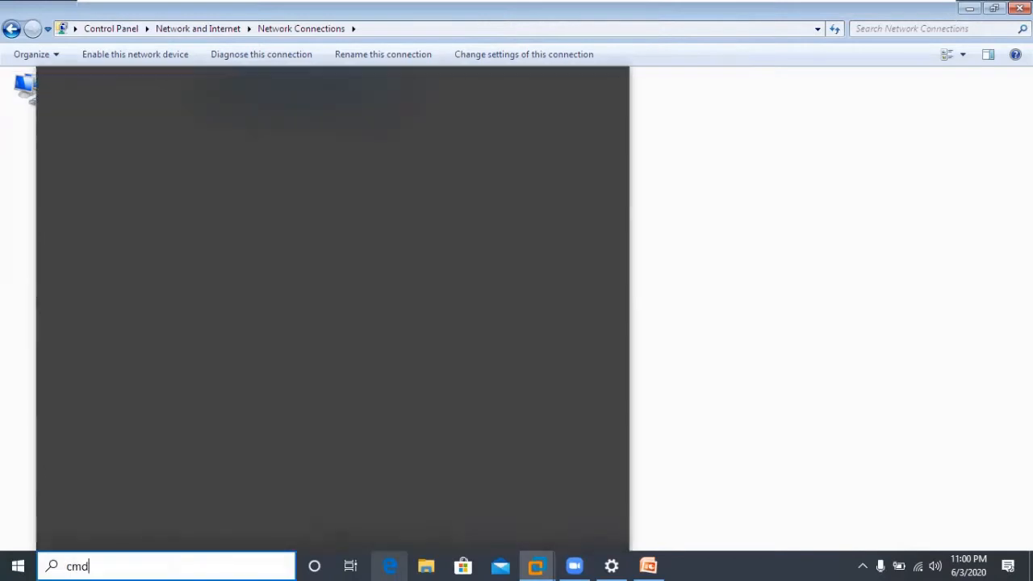
left_click(56, 127)
type("ipconfig")
key("Return")
type("ipconfig")
key("Escape")
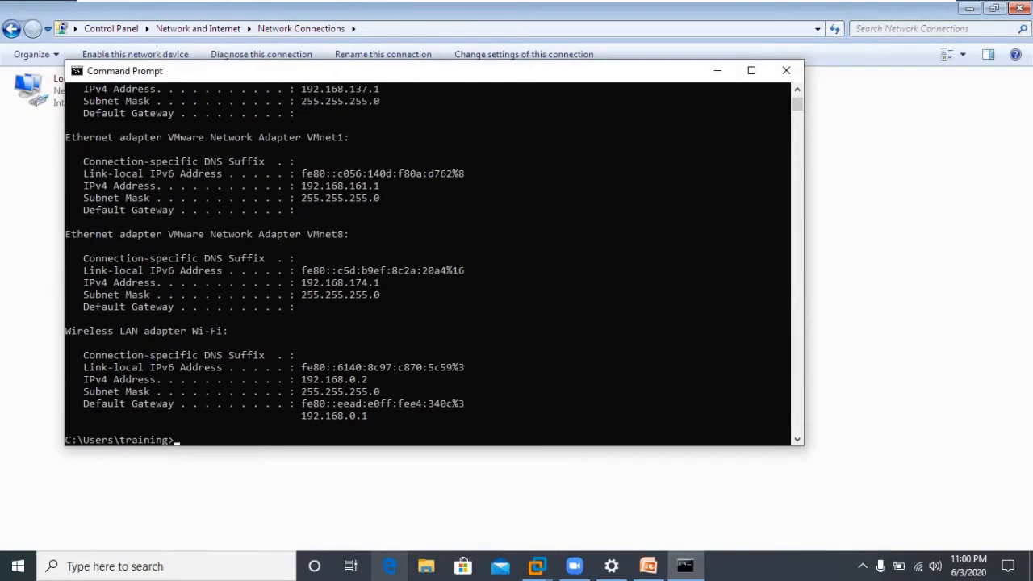
scroll(434, 264, "up", 4)
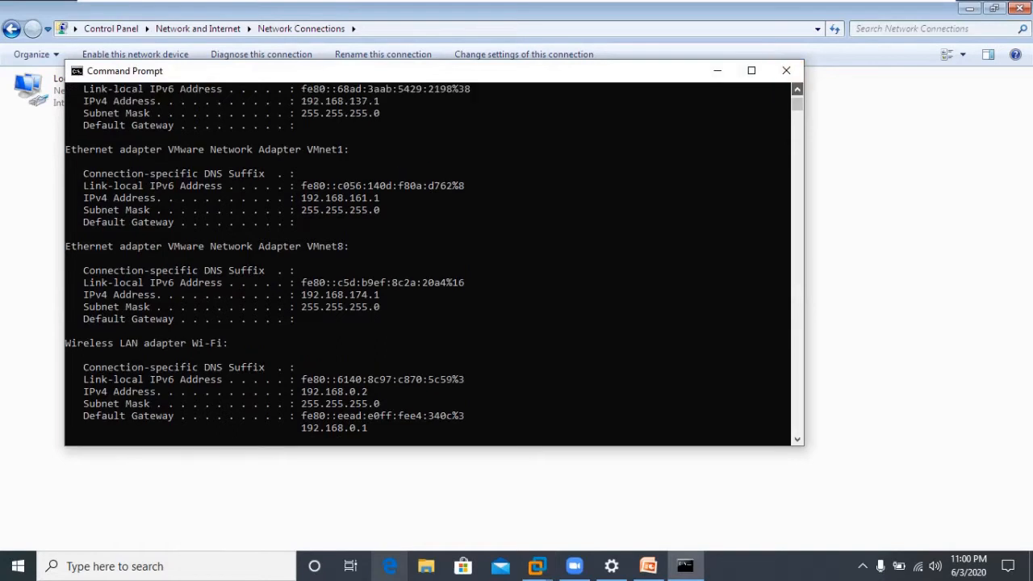
scroll(434, 264, "up", 5)
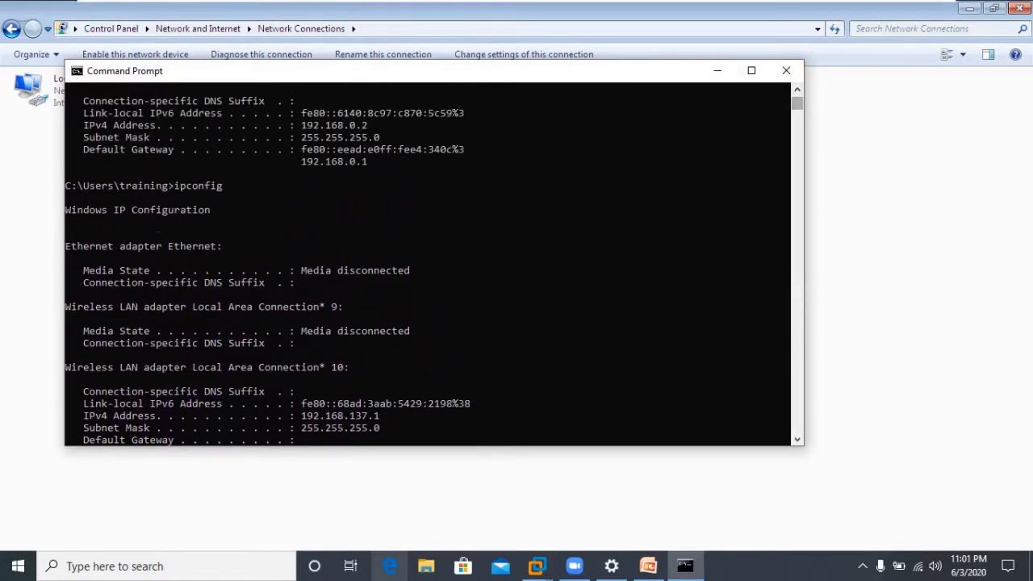
type("cls")
key("Return")
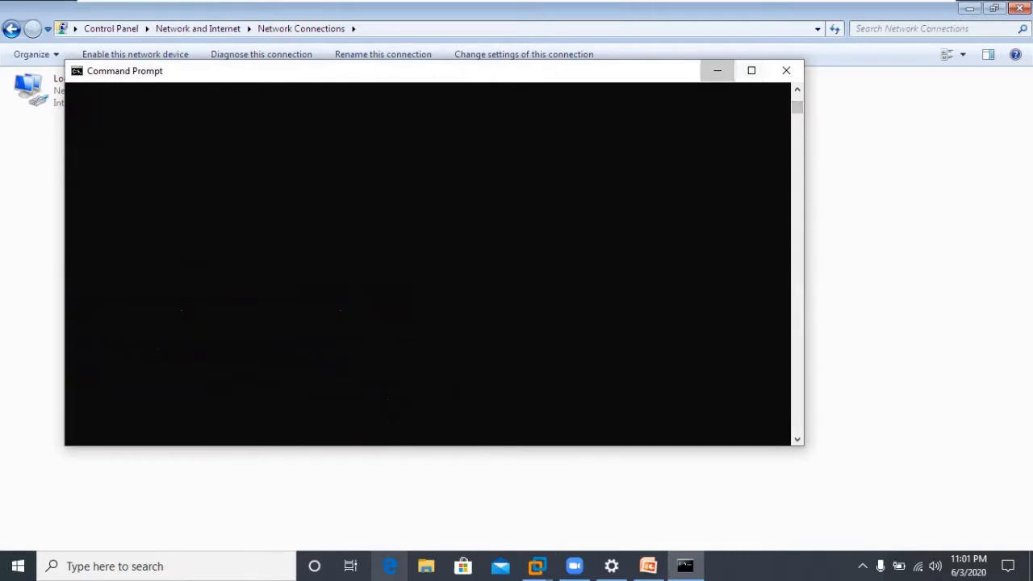
Check the IP address details in Local Area Connection's status.
left_click(718, 70)
right_click(328, 105)
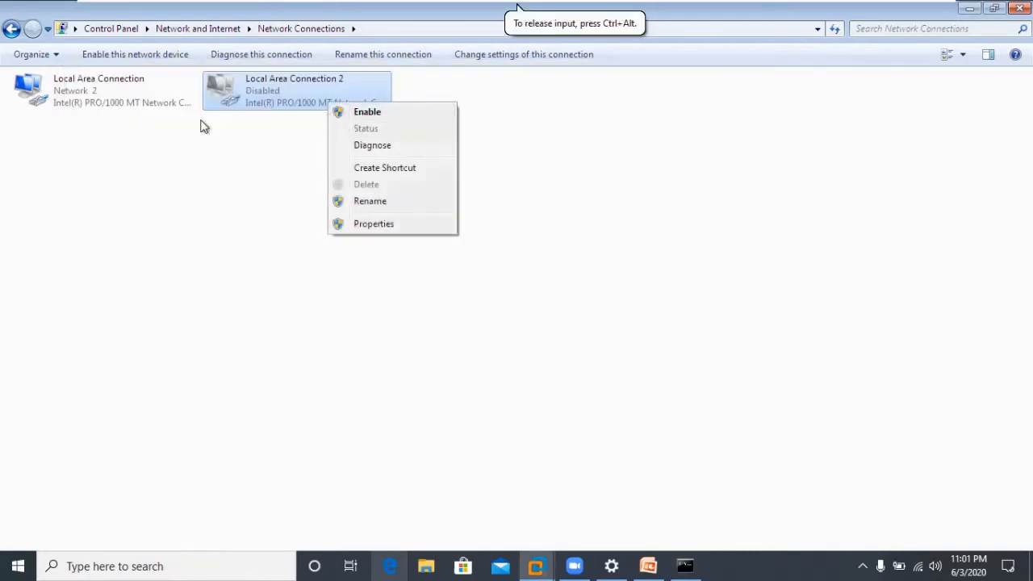
right_click(131, 110)
left_click(166, 136)
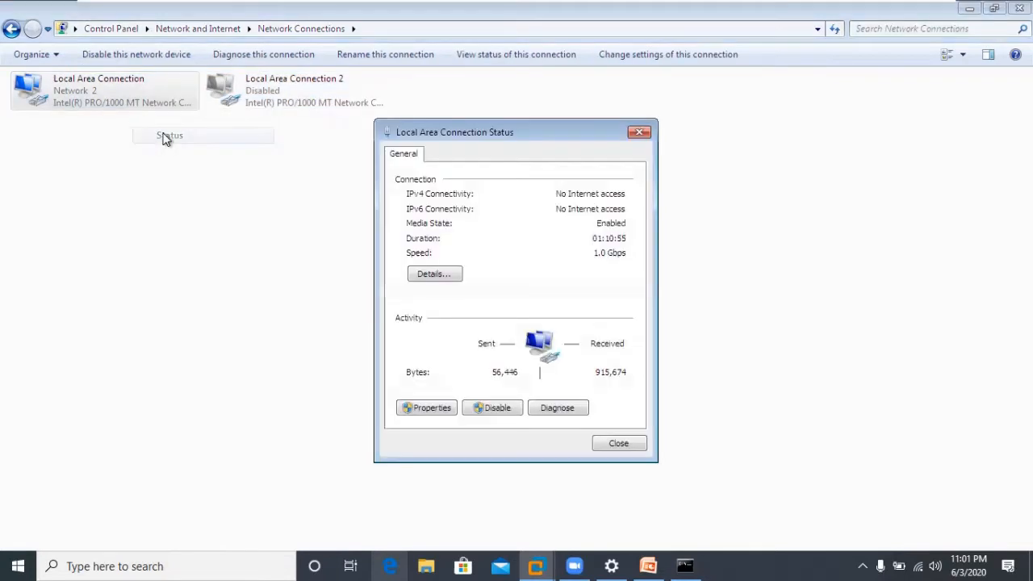
left_click(449, 278)
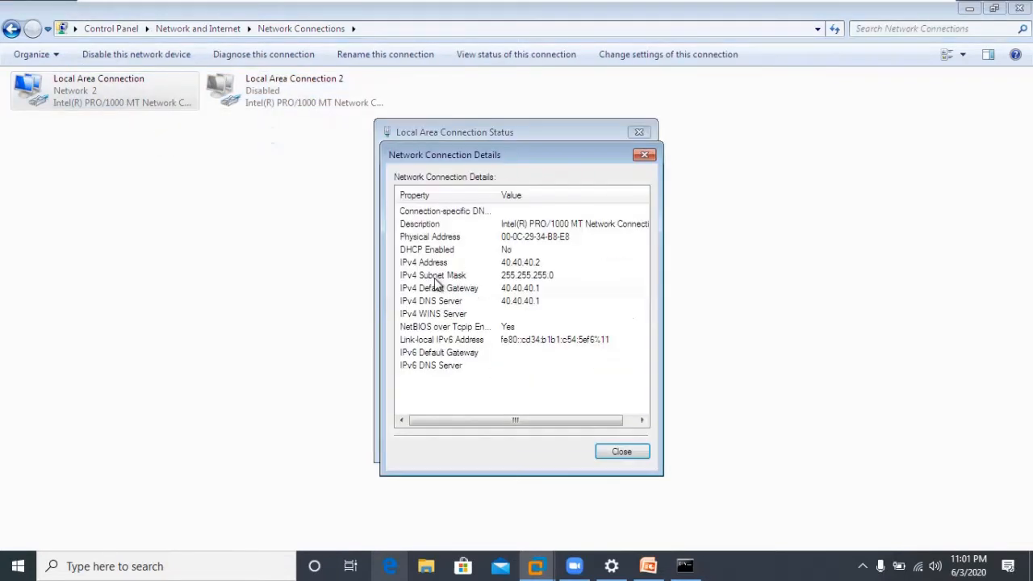
left_click(622, 452)
Ping 40.40.40.2 from Command Prompt, which only returns timeouts.
left_click(685, 566)
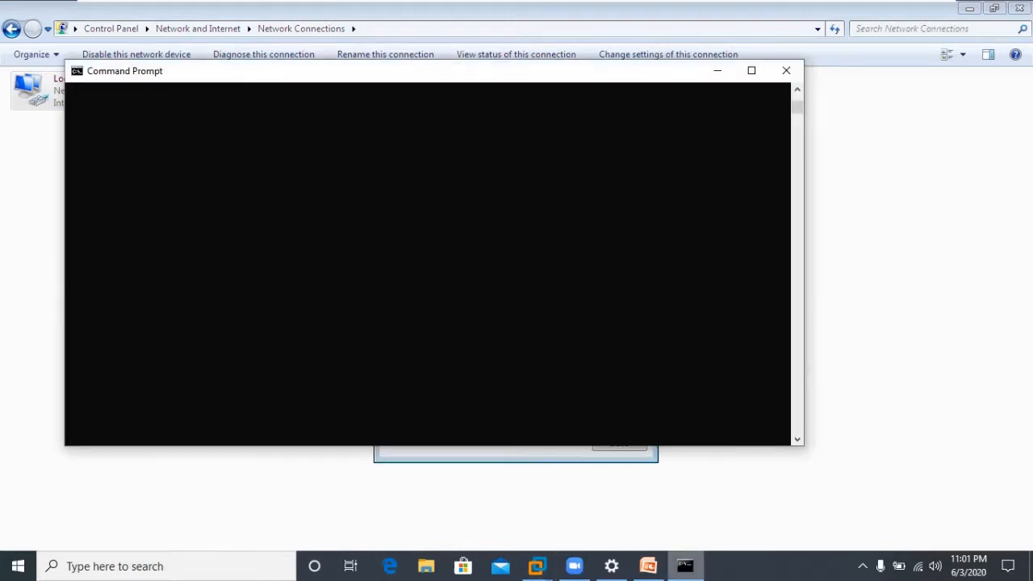
key("Return")
key("Return")
type("ping ")
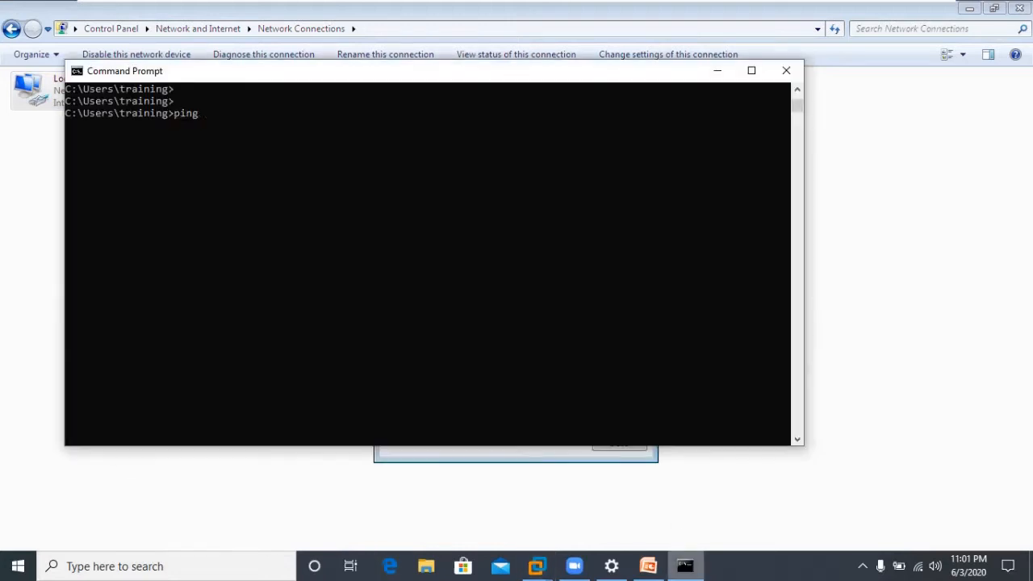
type("40.40.40.2")
key("Return")
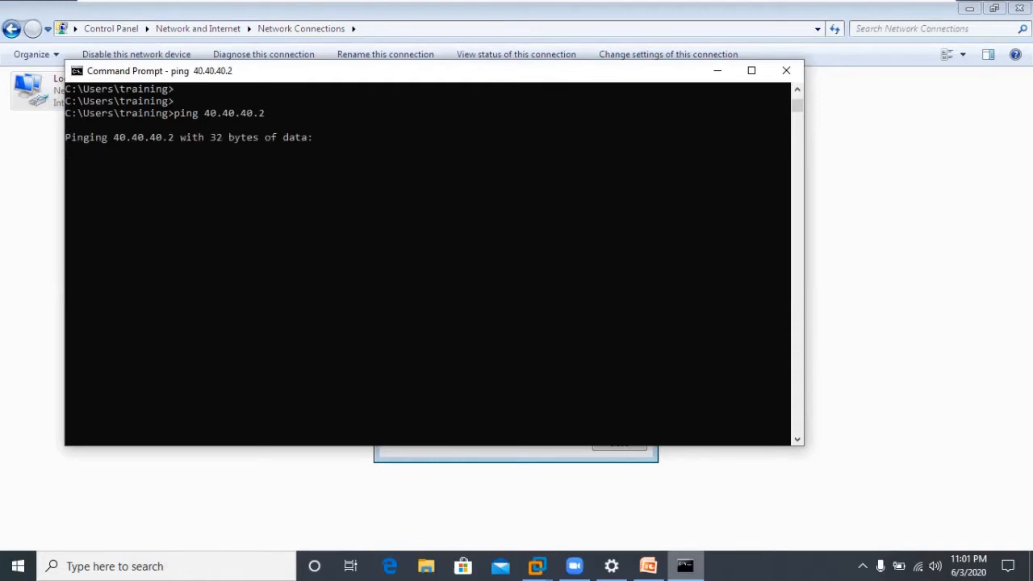
left_click_drag(409, 77, 560, 126)
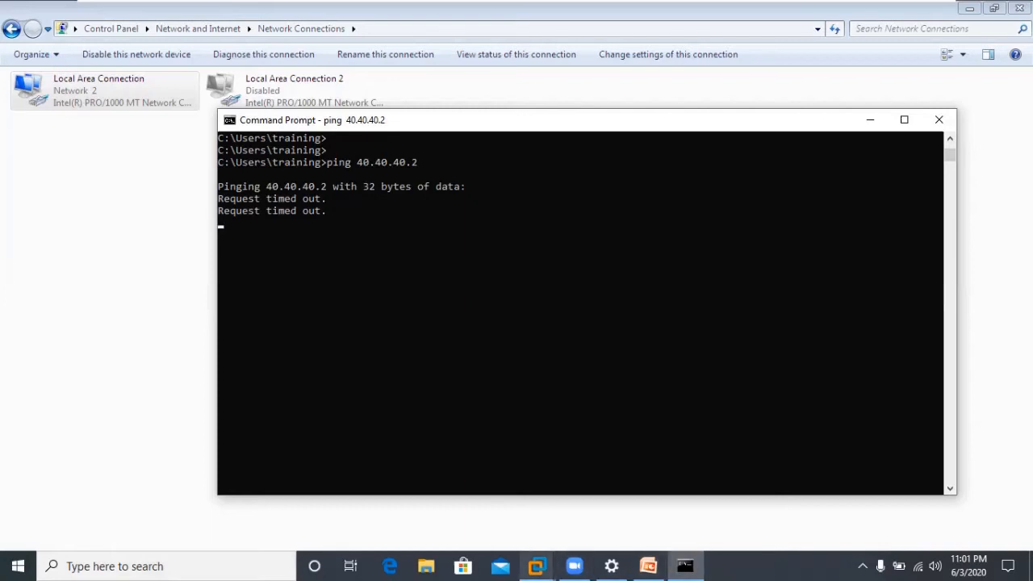
left_click(540, 452)
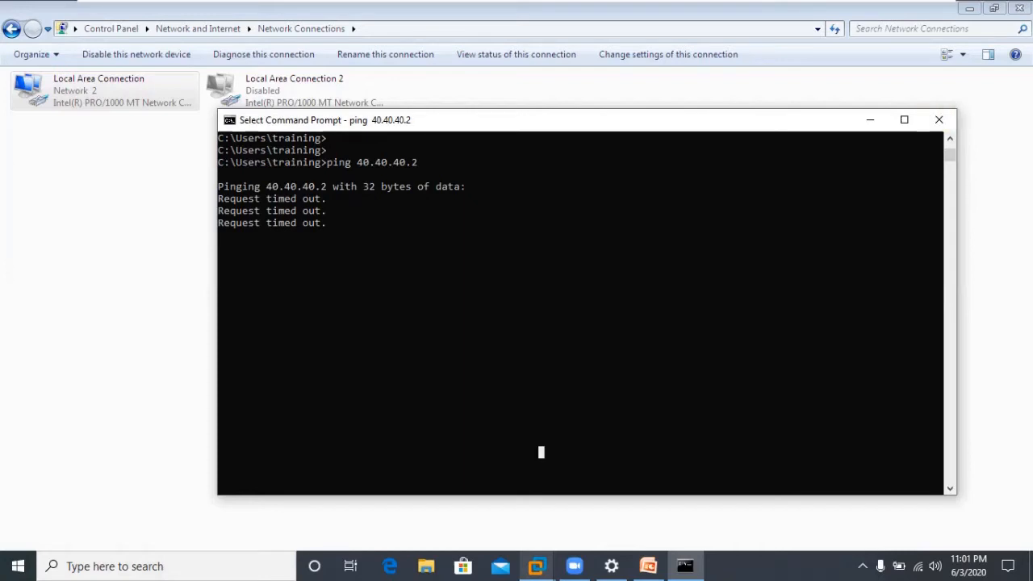
left_click(975, 11)
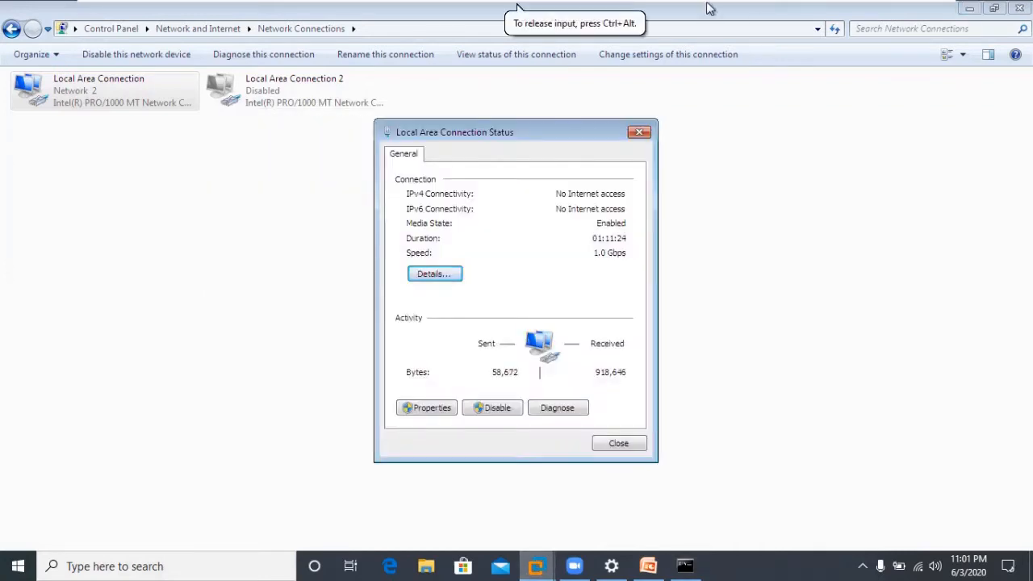
Toggle the VM out of and back into full screen, then close Network Connections.
mouse_move(711, 5)
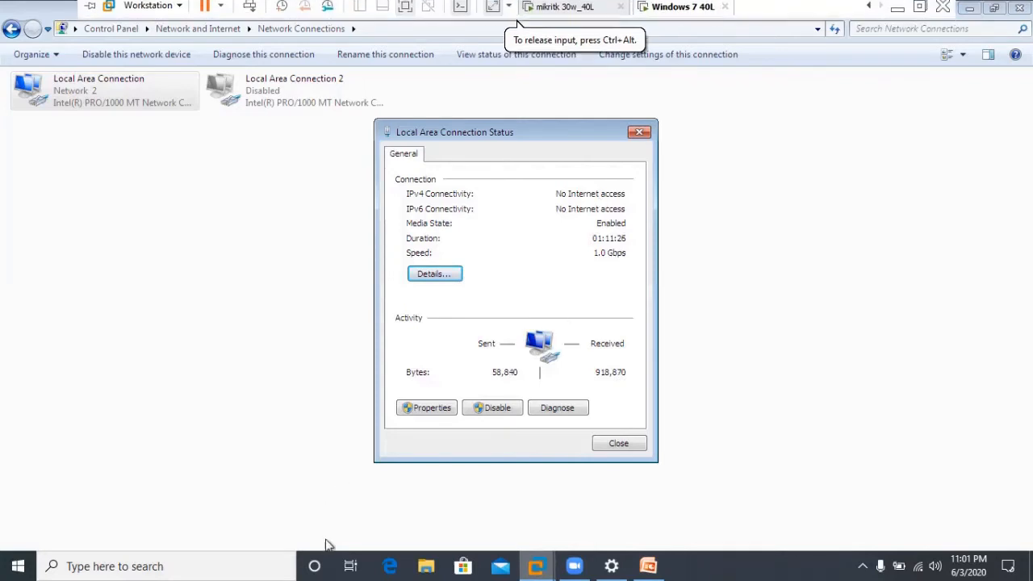
mouse_move(517, 6)
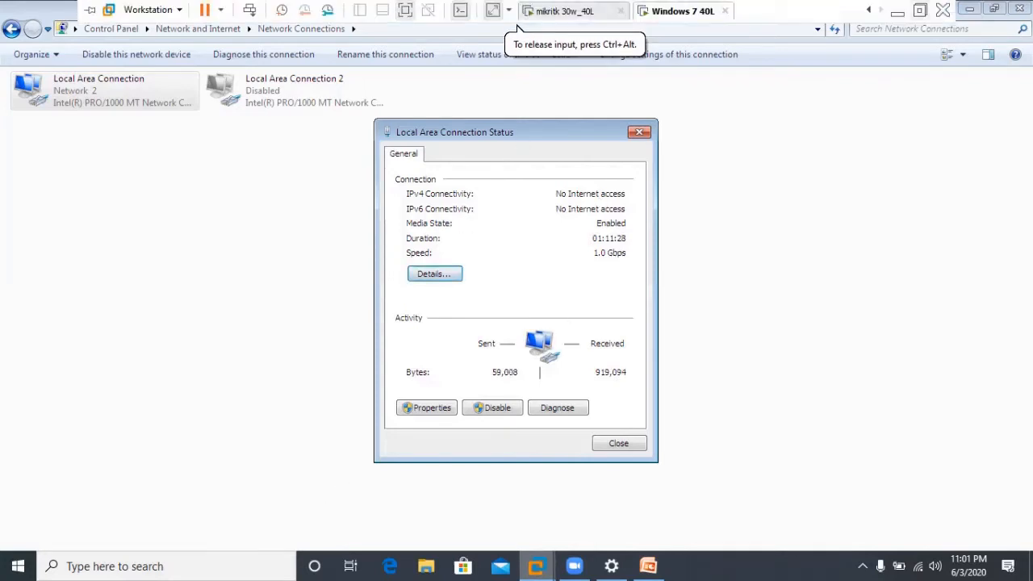
left_click(920, 8)
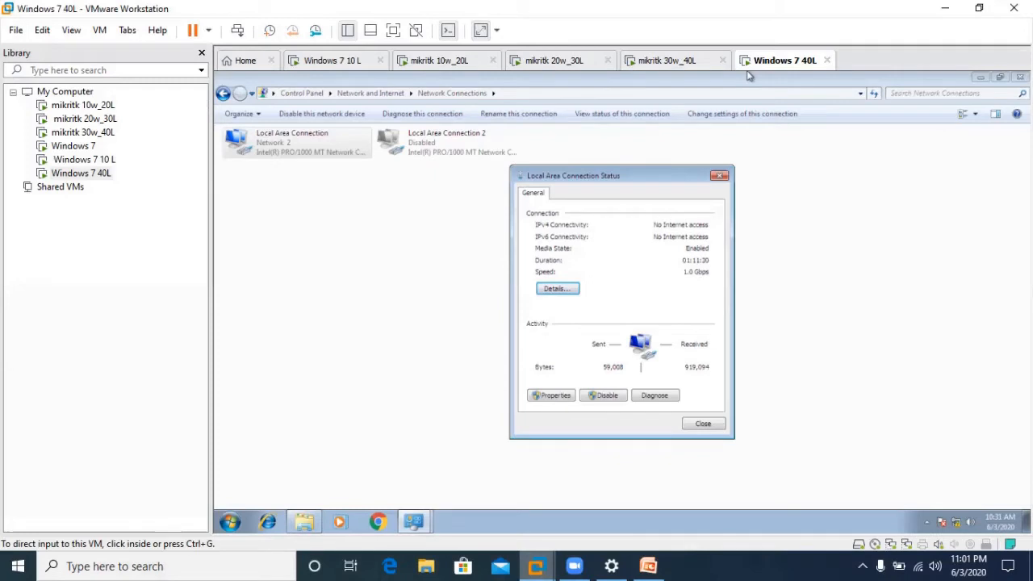
left_click(393, 30)
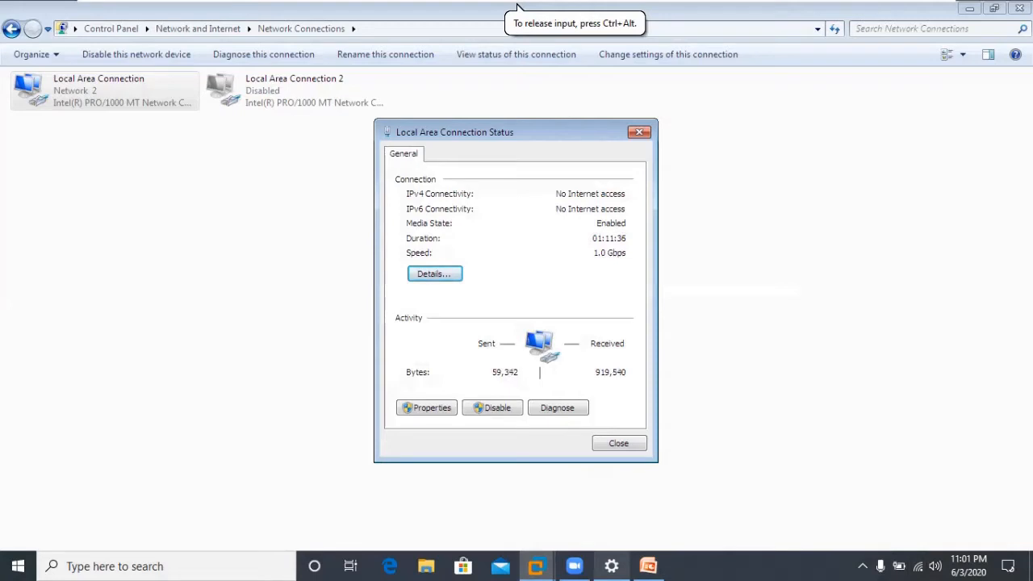
left_click(1020, 8)
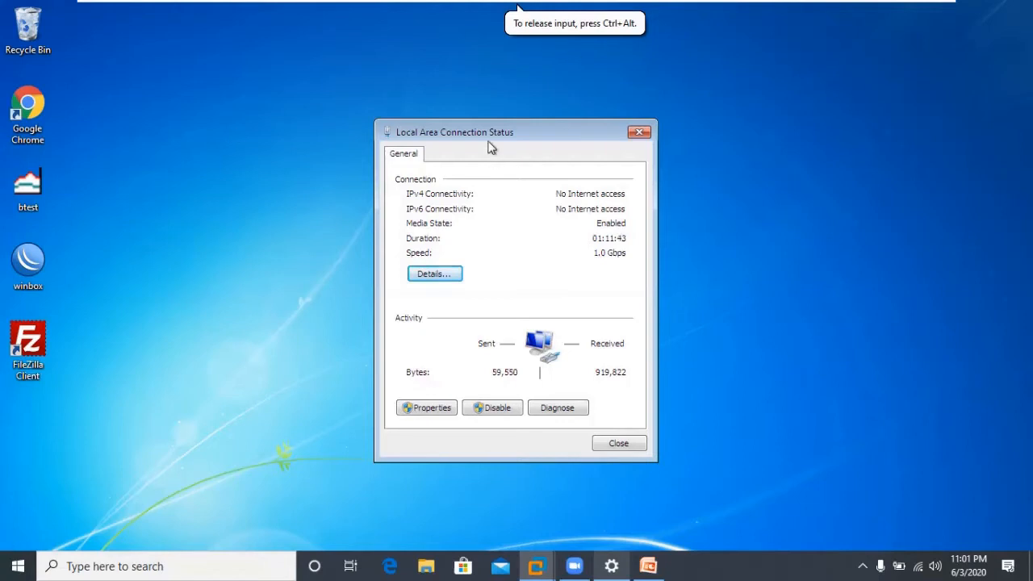
Change the guest's screen resolution from 1366 × 768 to 1280 × 1024 and keep it.
right_click(735, 130)
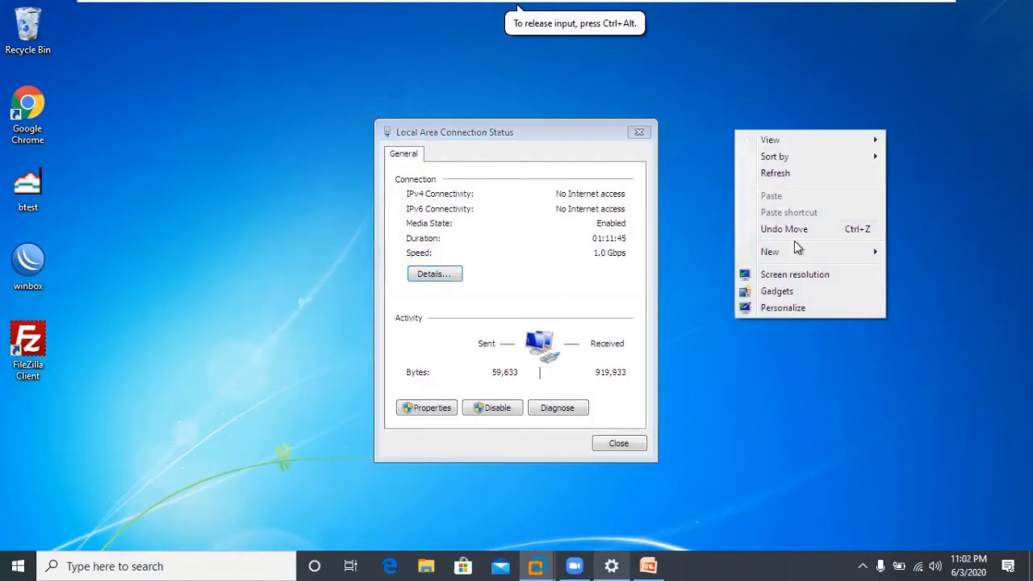
left_click(791, 276)
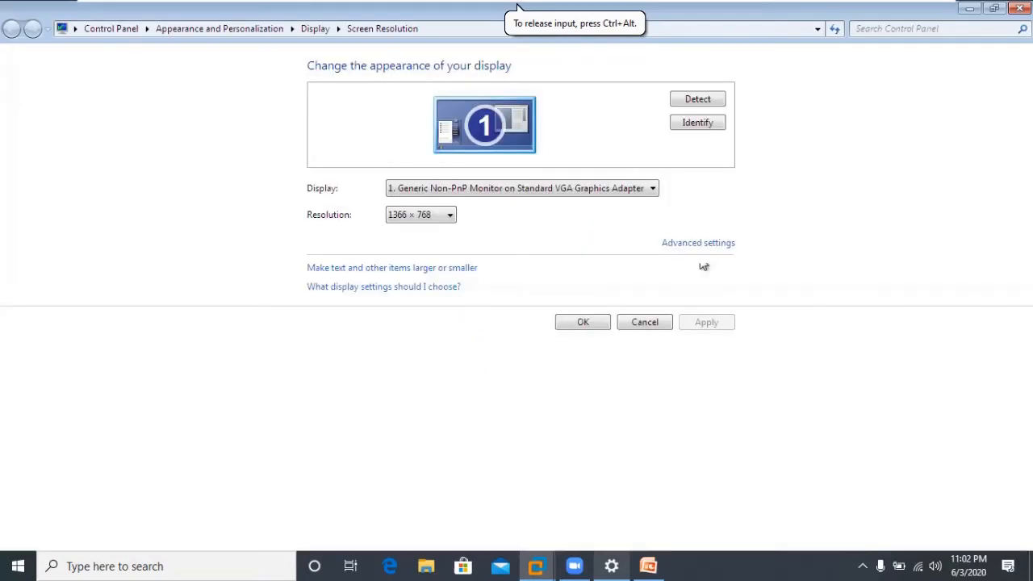
left_click(420, 218)
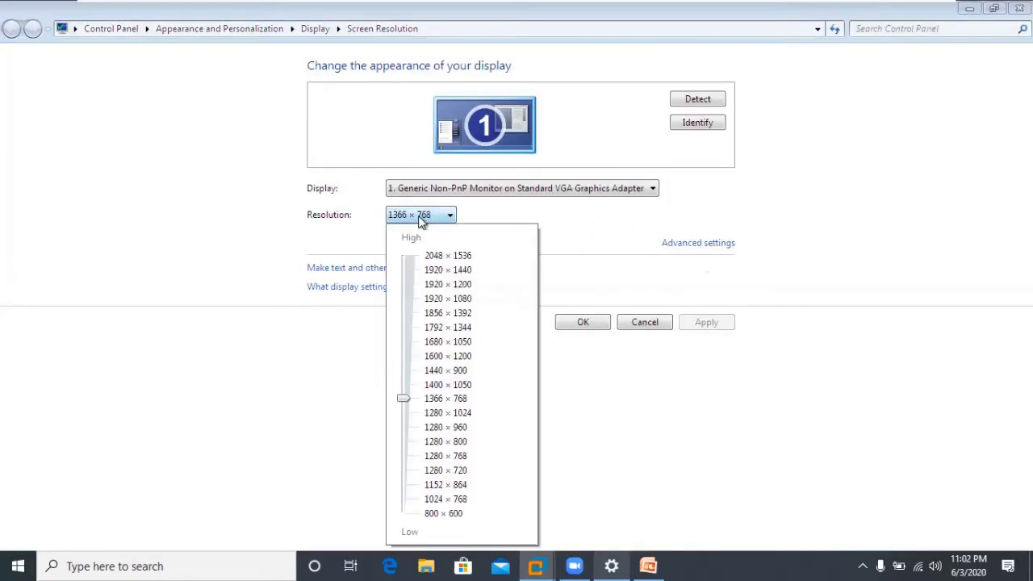
left_click(447, 416)
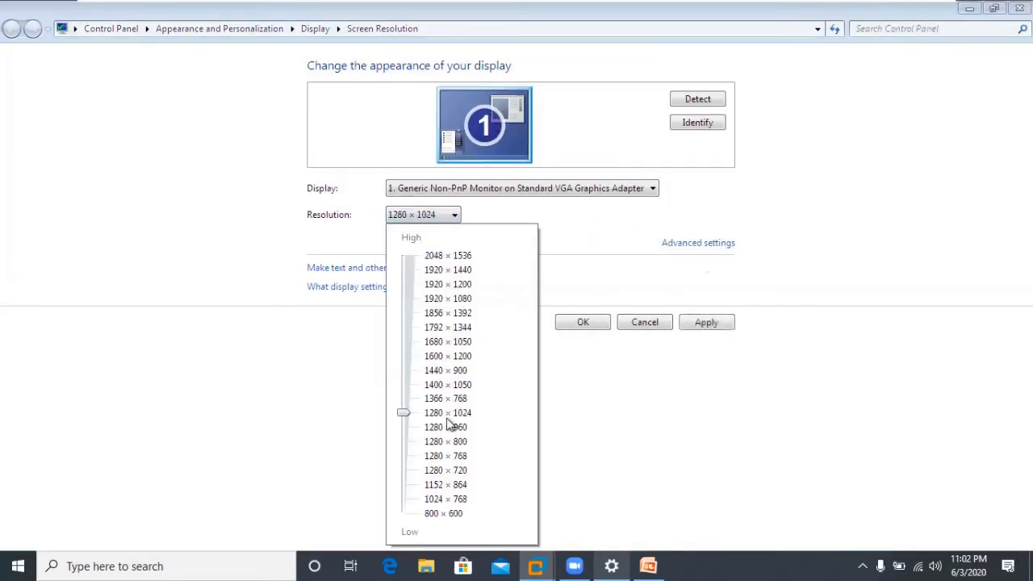
left_click(591, 322)
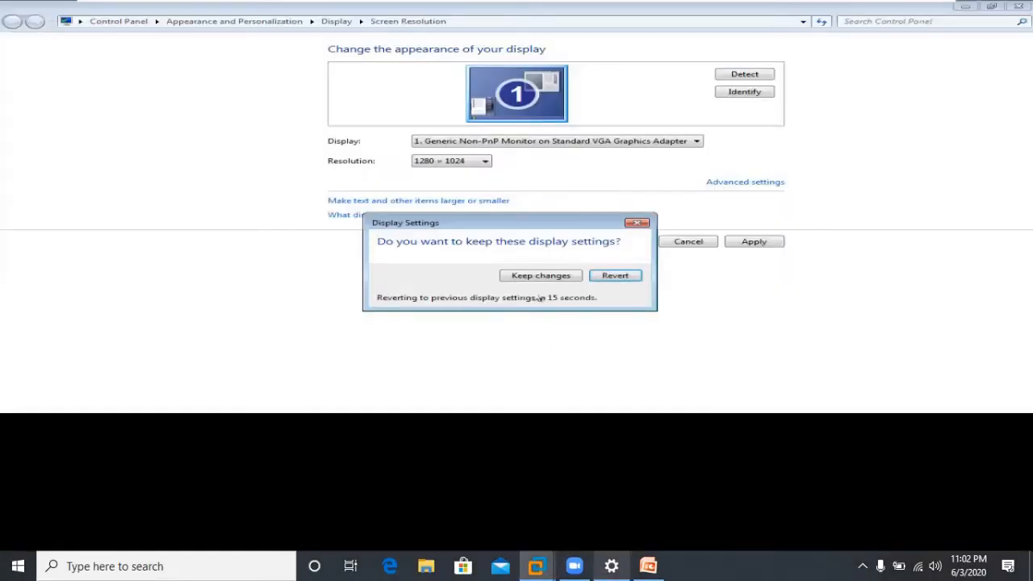
left_click(540, 276)
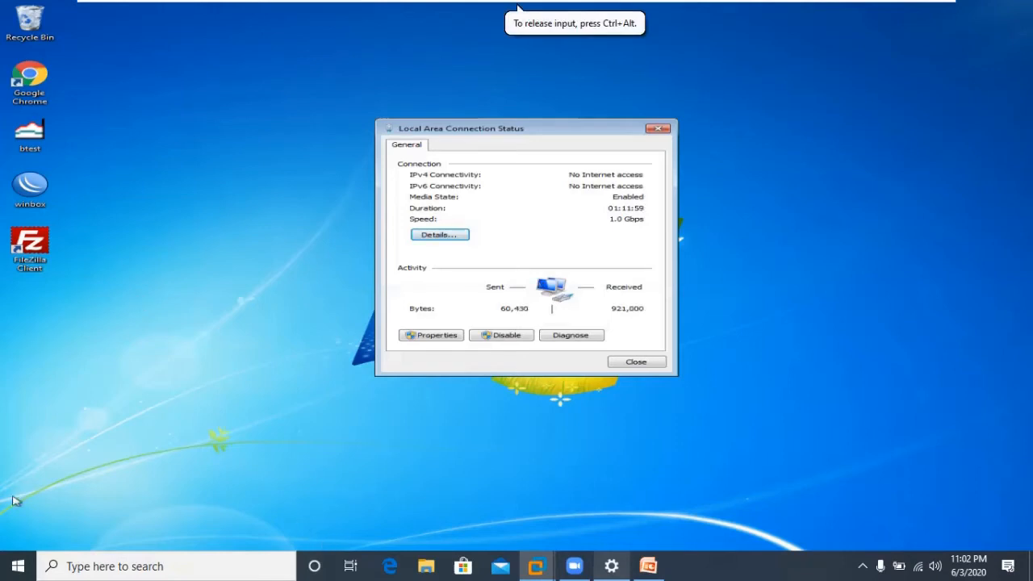
Open a Command Prompt in the Windows 7 40L guest via the cmd search.
key("super")
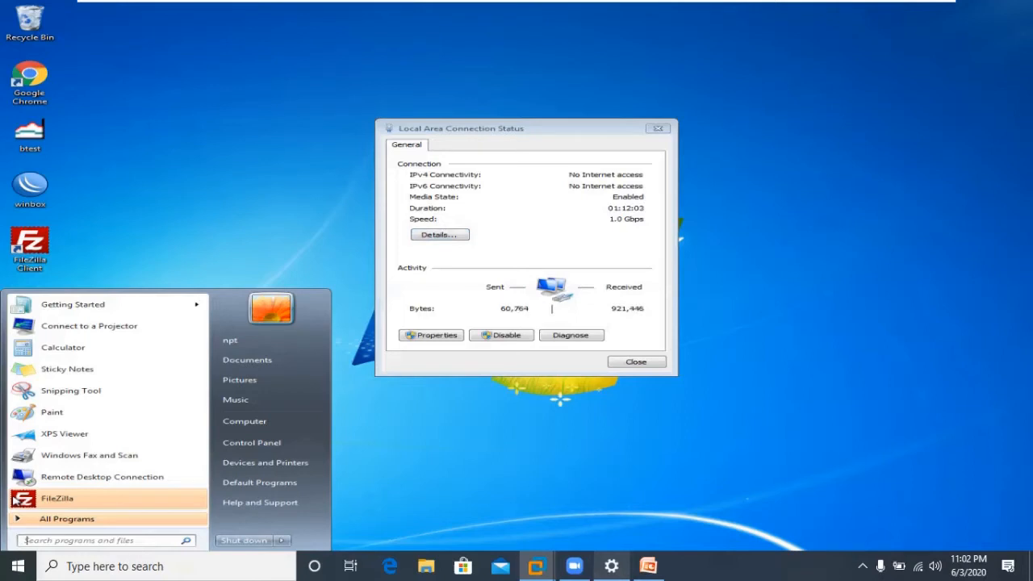
type("cmd")
key("Return")
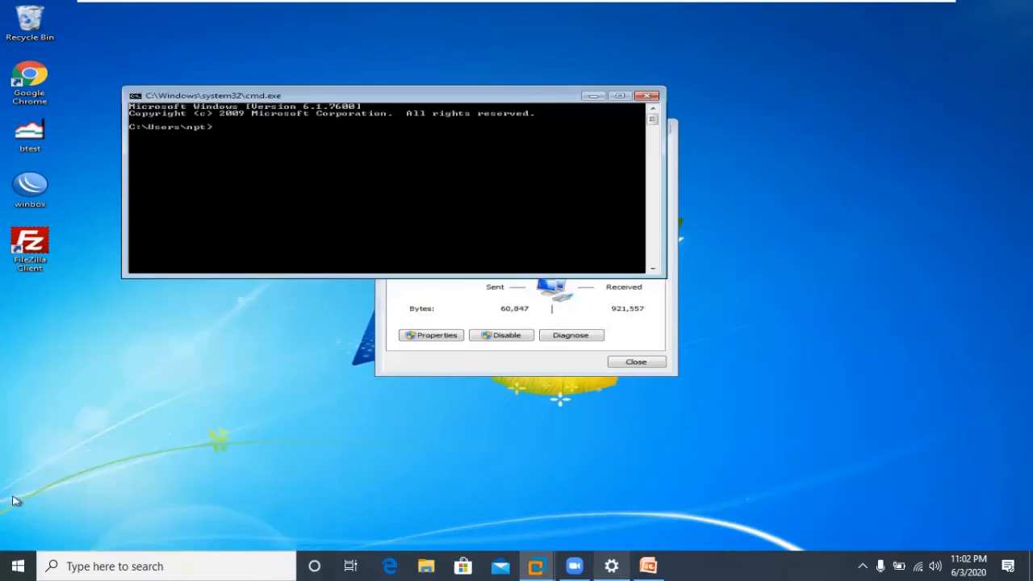
mouse_move(909, 4)
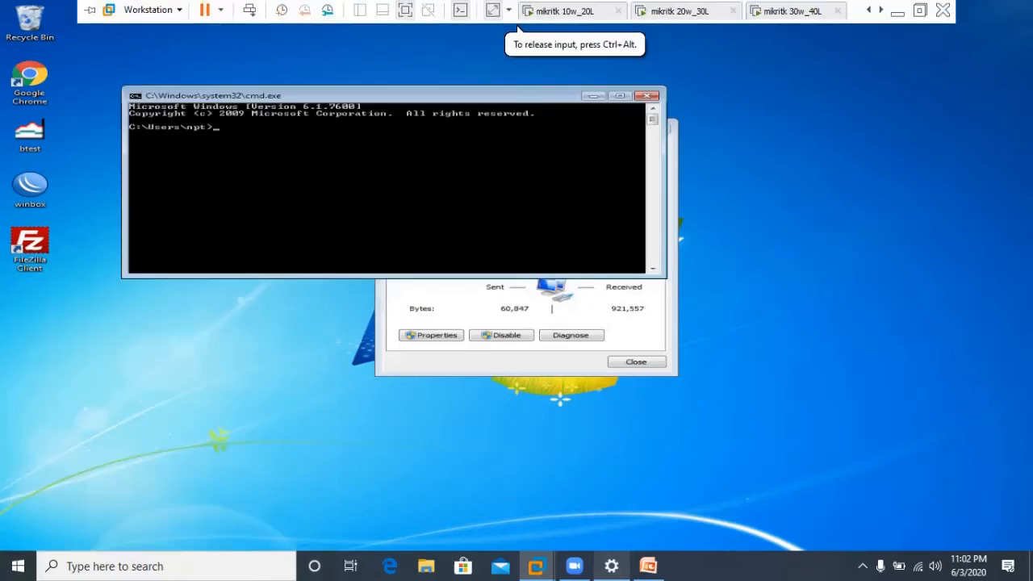
left_click(787, 11)
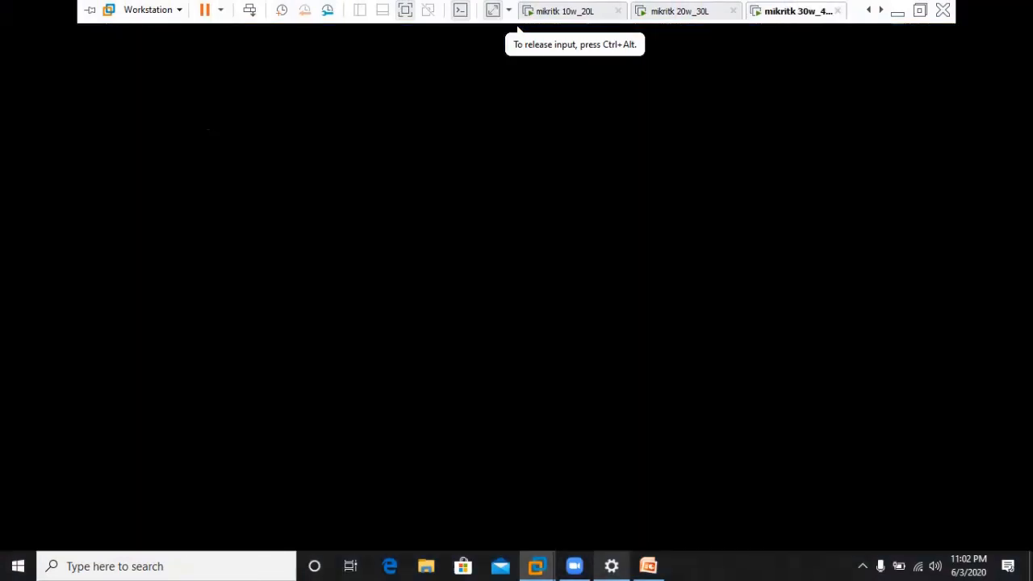
left_click(791, 11)
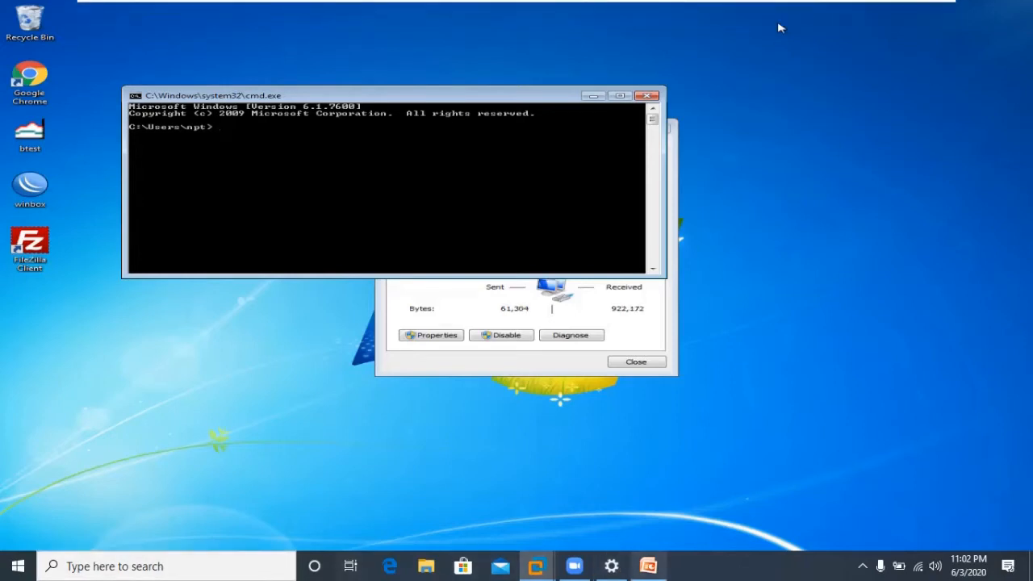
mouse_move(780, 28)
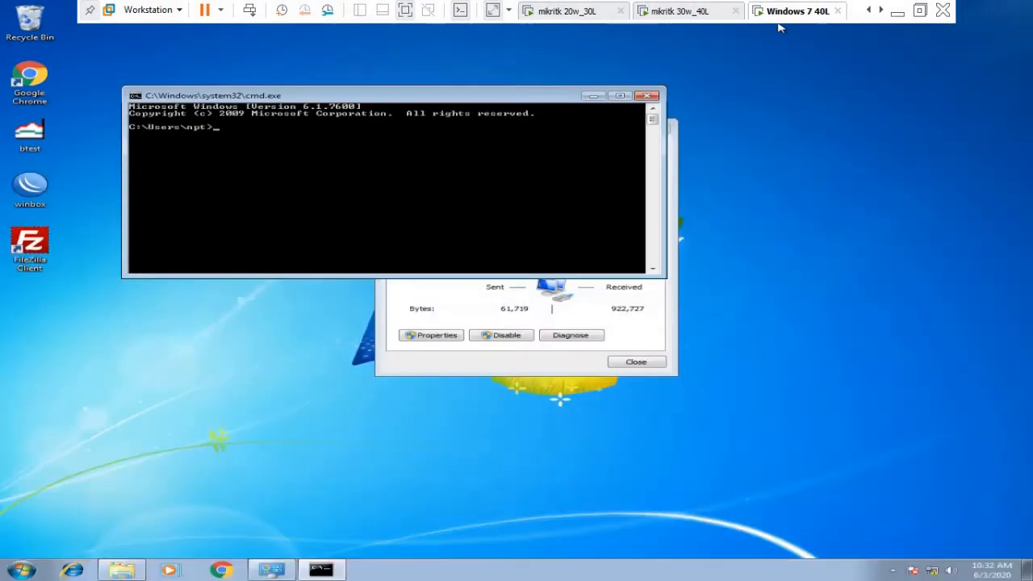
left_click(482, 156)
Run ipconfig and ping the client's own address 40.40.40.2.
type("ipof")
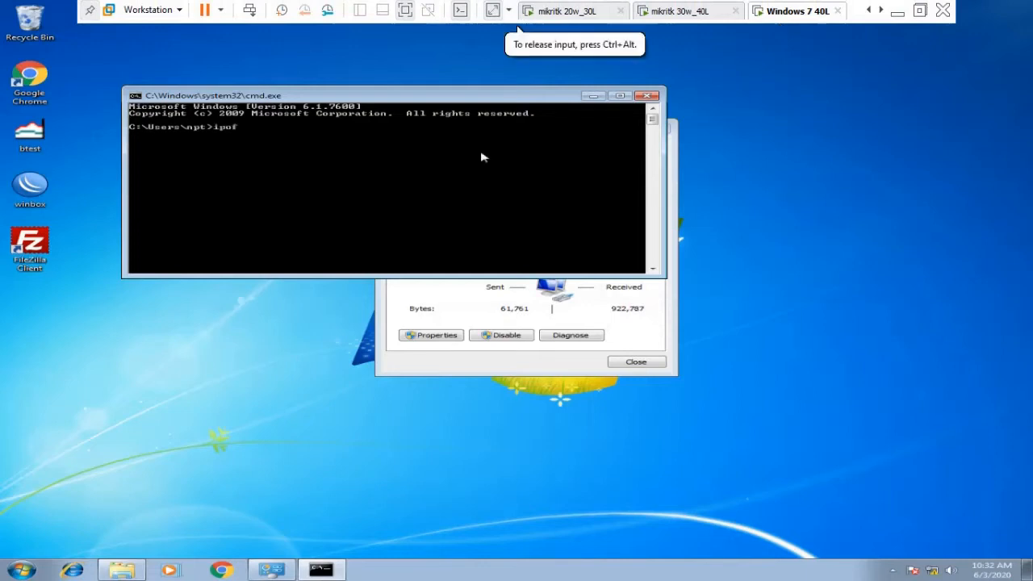
type("ig")
key("Return")
type("ipconfig")
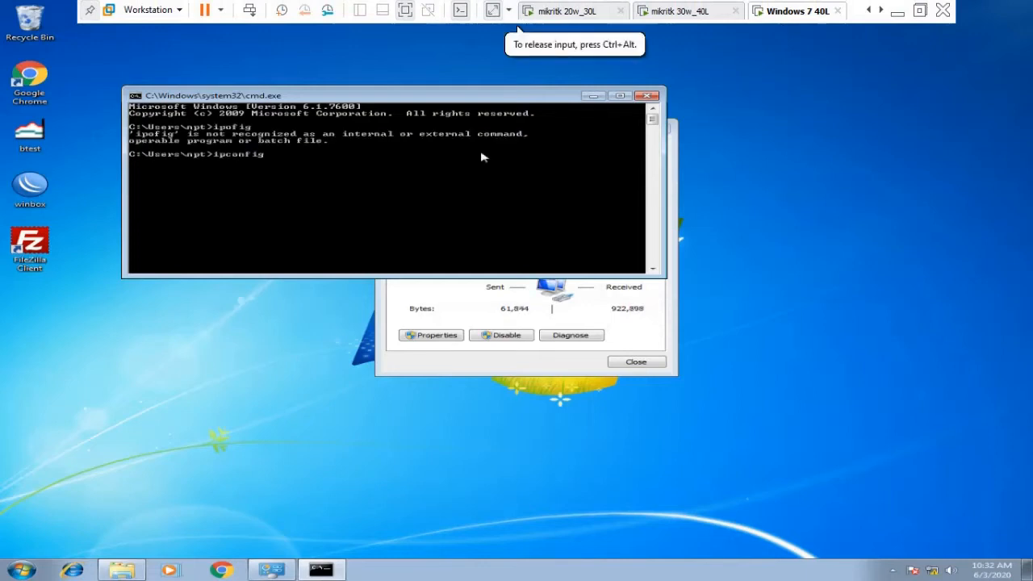
key("Return")
type("poing")
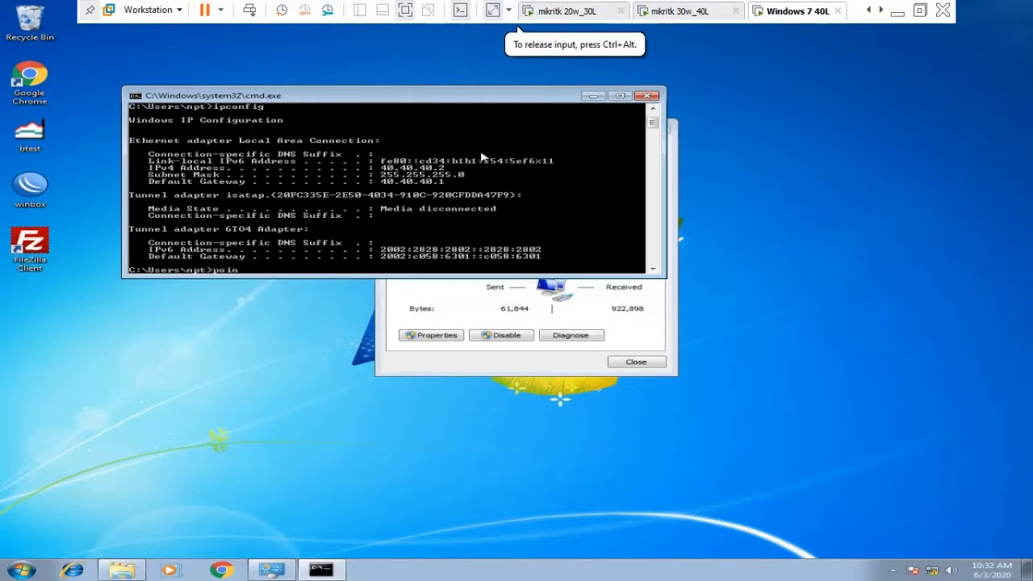
key("BackSpace")
key("BackSpace")
key("BackSpace")
type("ing 40.40.40.")
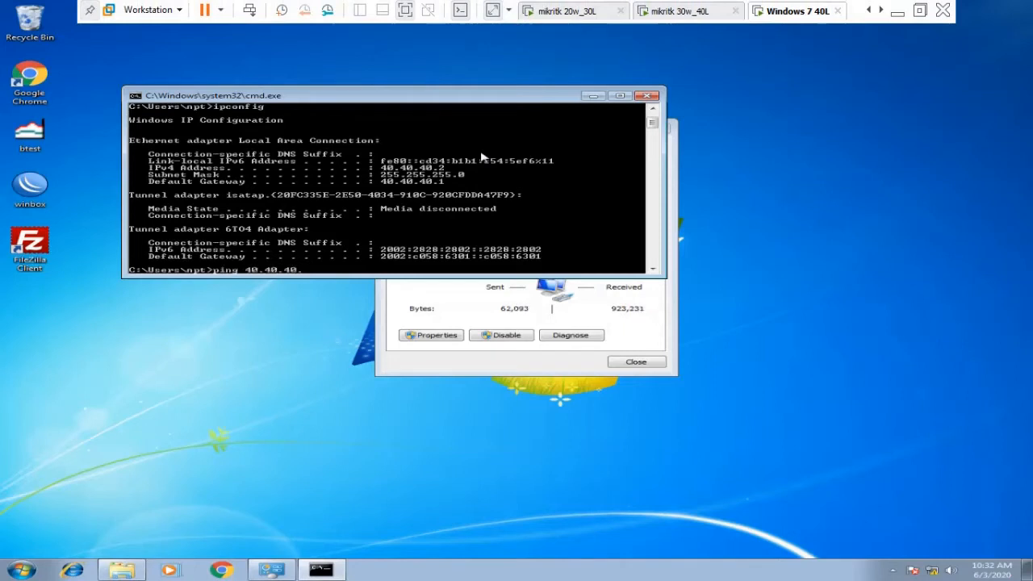
type("2")
key("Return")
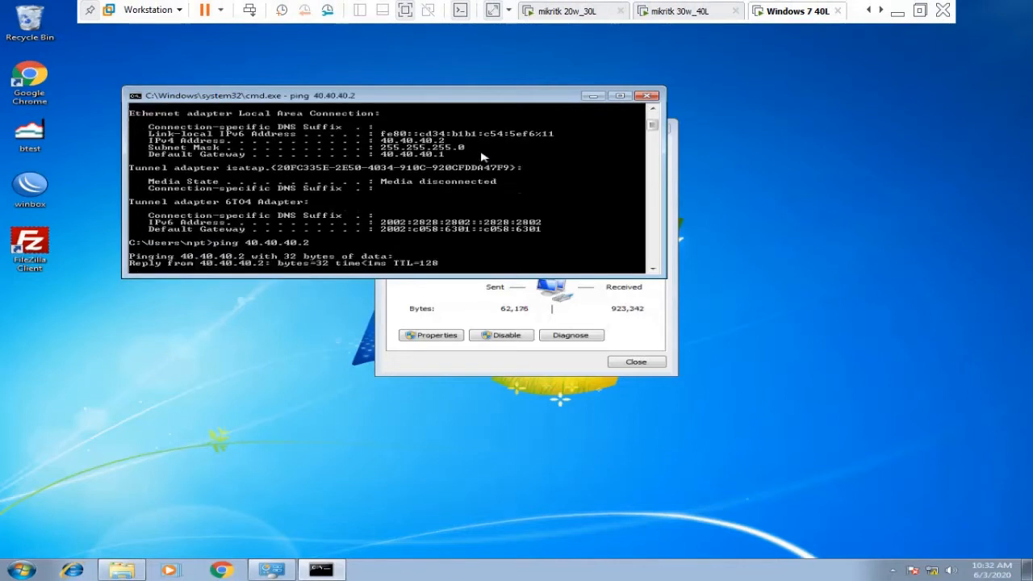
Ping the gateway 40.40.40.1 and upstream 10.10.10.1, then close the Command Prompt.
key("ctrl+c")
key("Up")
key("BackSpace")
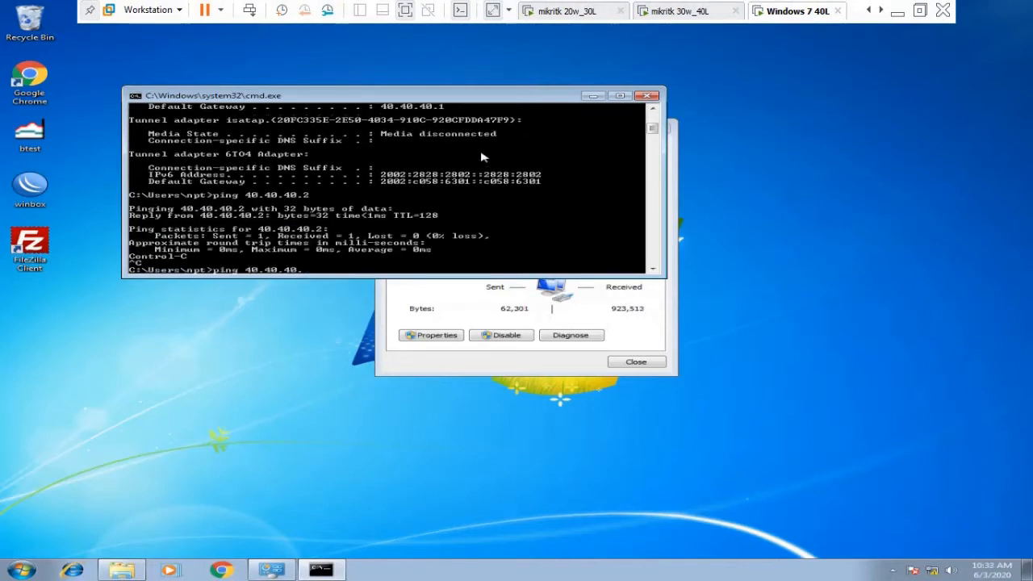
type("1")
key("Return")
key("ctrl+c")
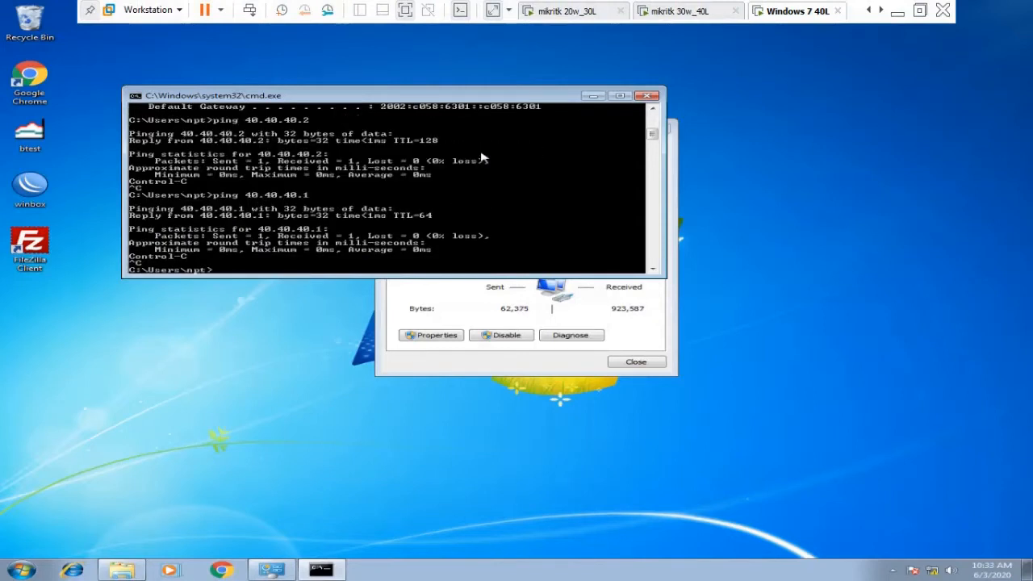
type("ping 10.10.10.11")
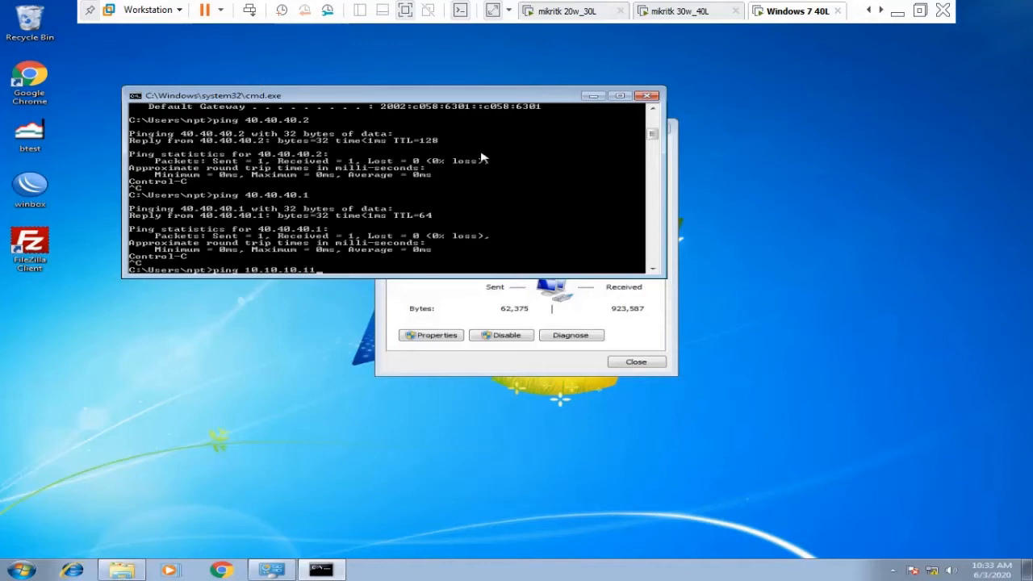
key("Return")
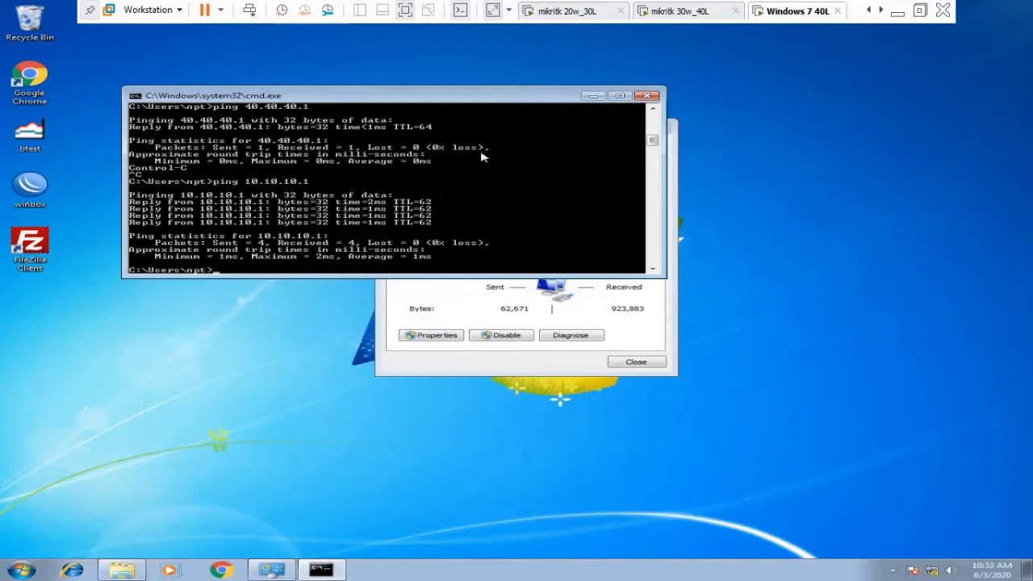
left_click(648, 96)
Launch WinBox, log in to neighbour router 40.40.40.1, and dismiss the RouterOS licence notice.
left_click(652, 361)
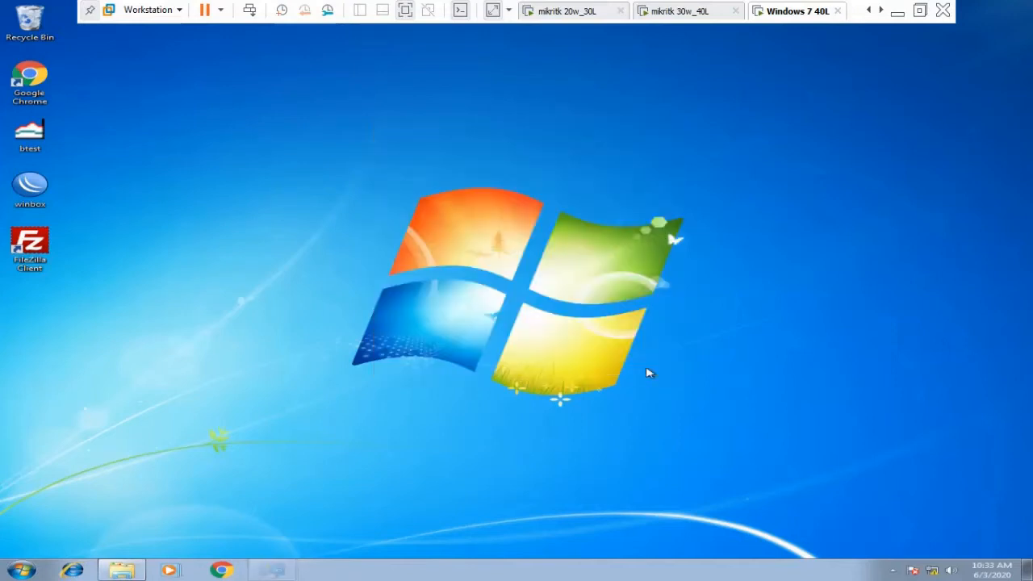
double_click(32, 208)
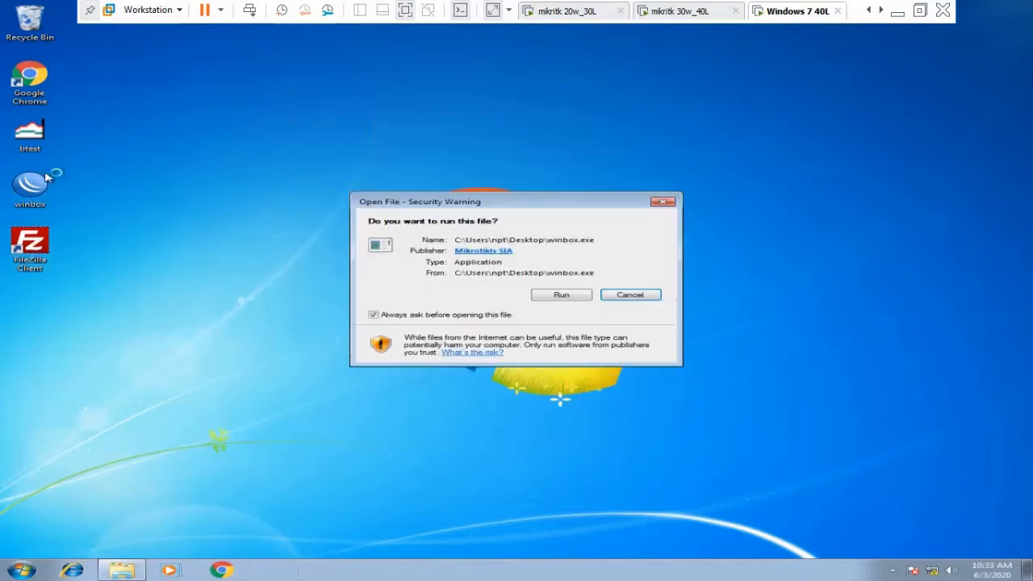
left_click(589, 297)
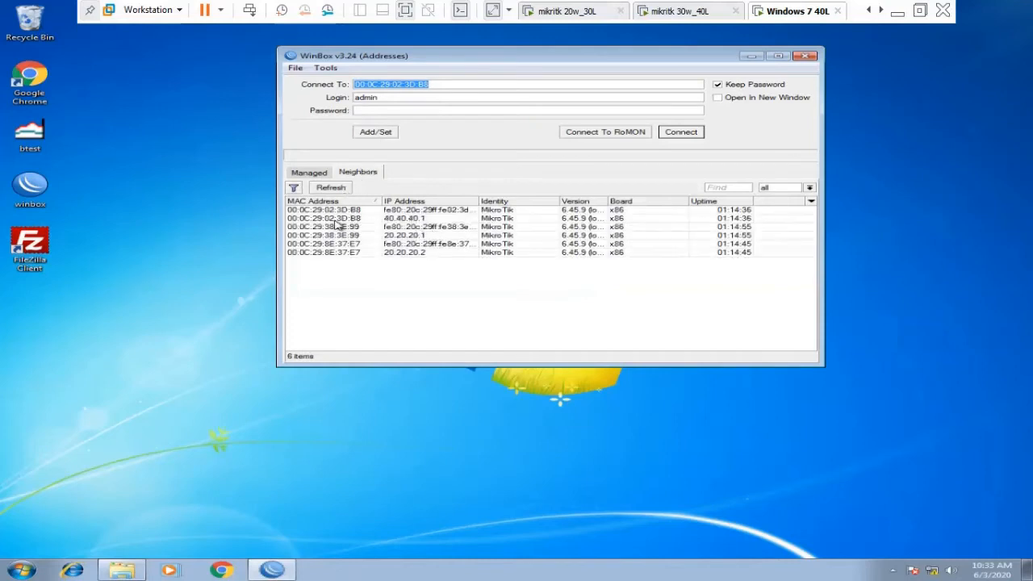
left_click(341, 219)
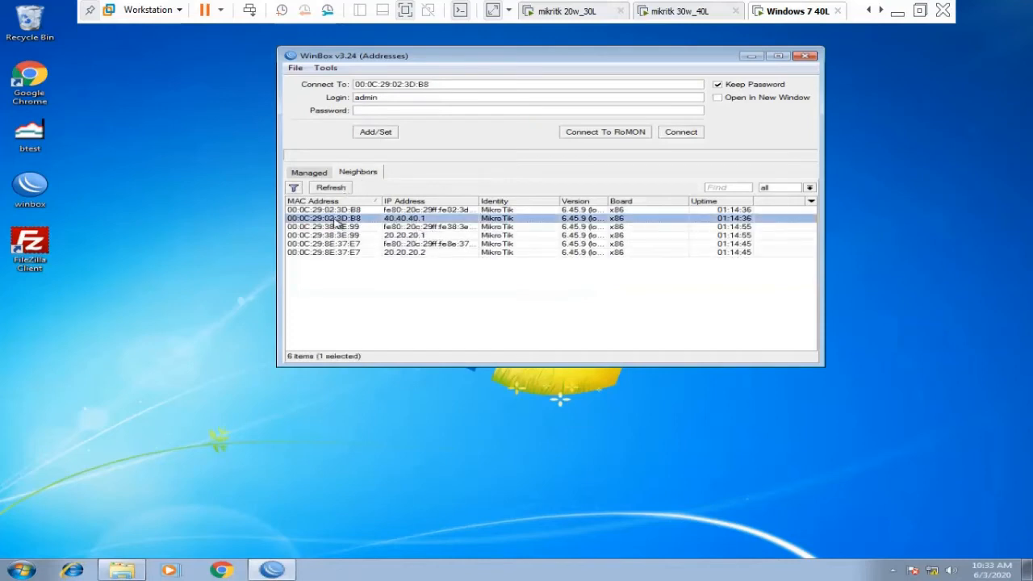
left_click(681, 132)
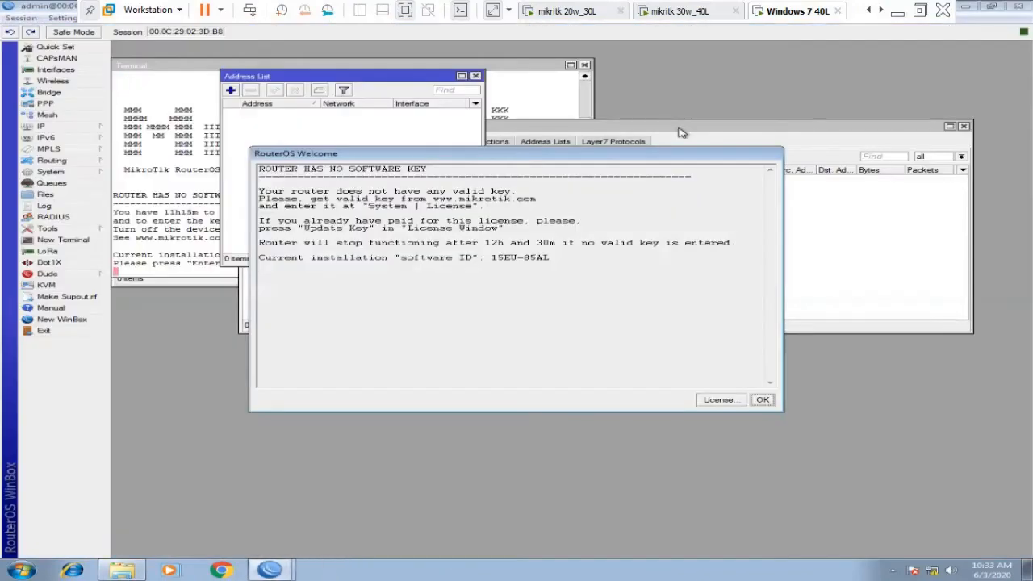
left_click(766, 401)
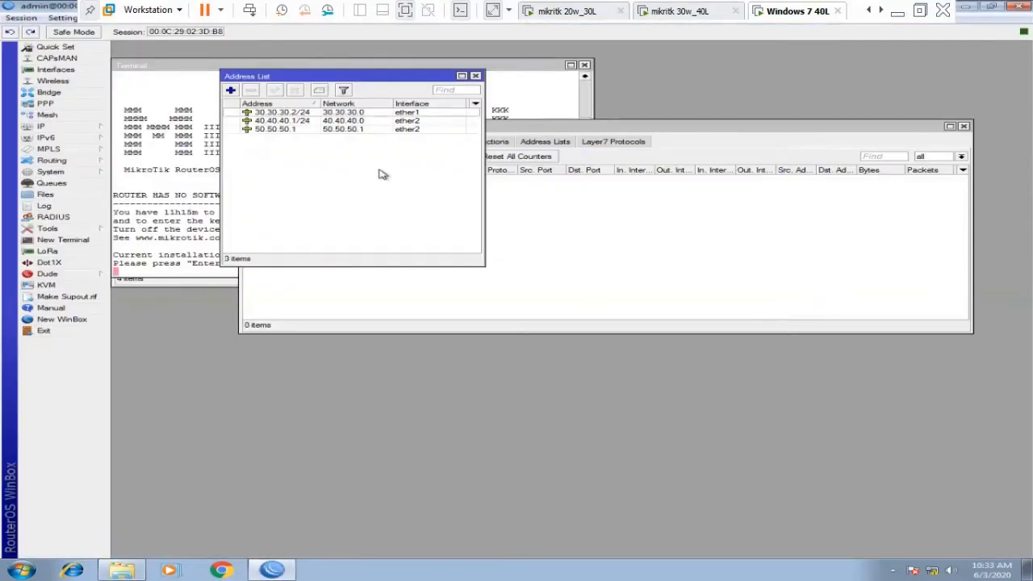
Comment the 50.50.50.1 address as Public ip.
left_click(284, 130)
double_click(284, 131)
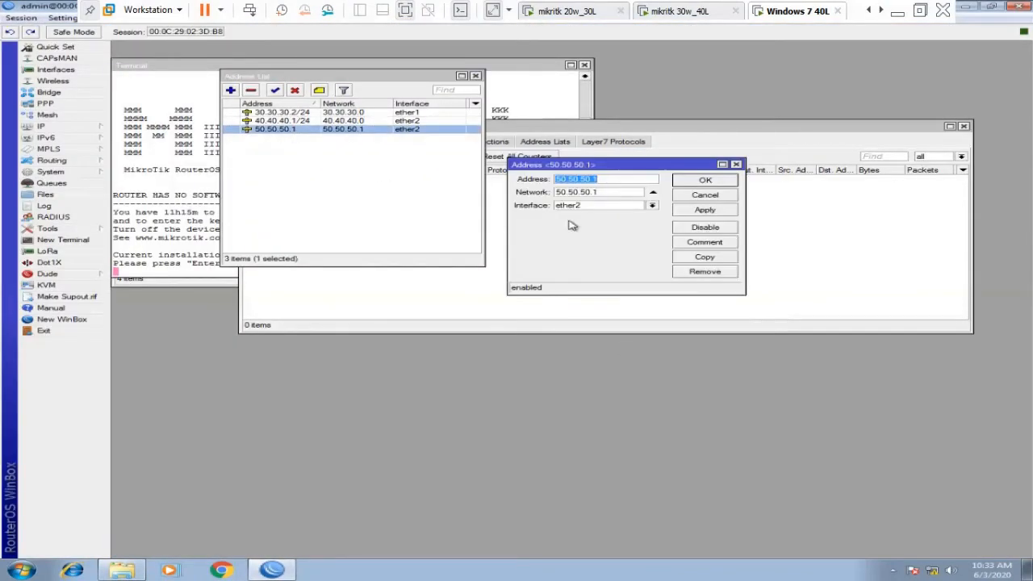
left_click(702, 243)
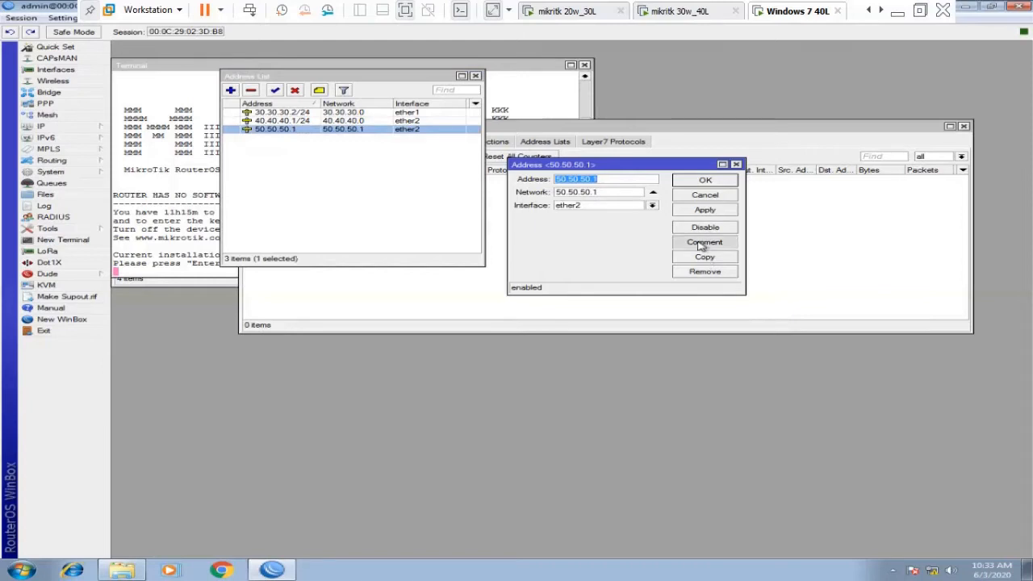
type("Public ip")
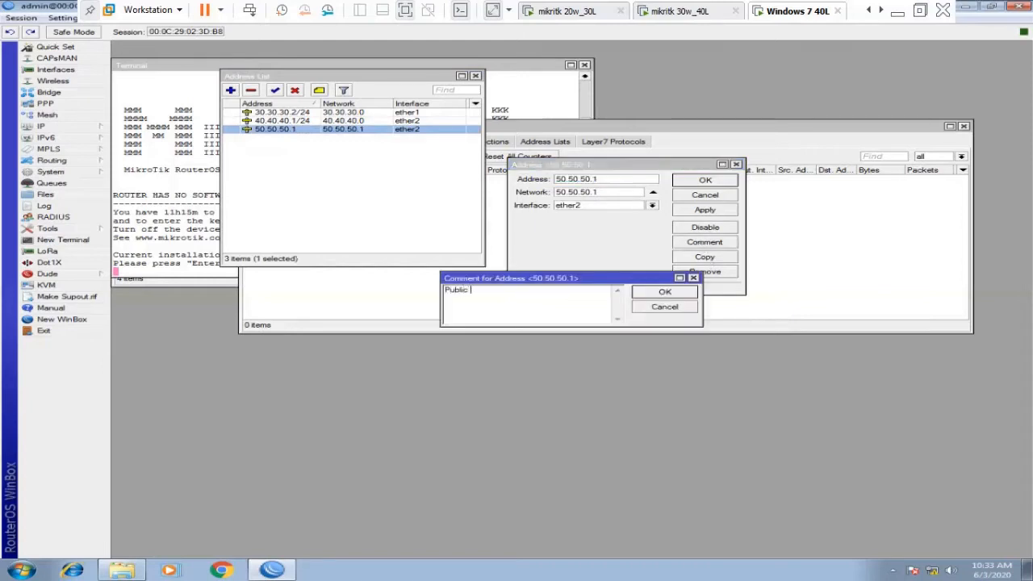
left_click(665, 293)
left_click(705, 180)
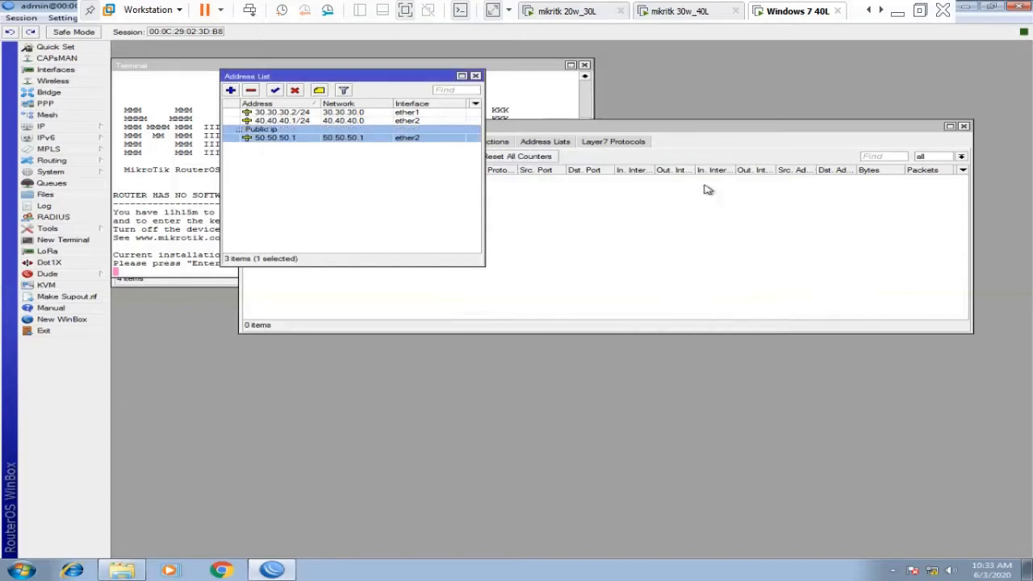
Comment the 40.40.40.1/24 address as Private Pool.
left_click(311, 121)
right_click(311, 122)
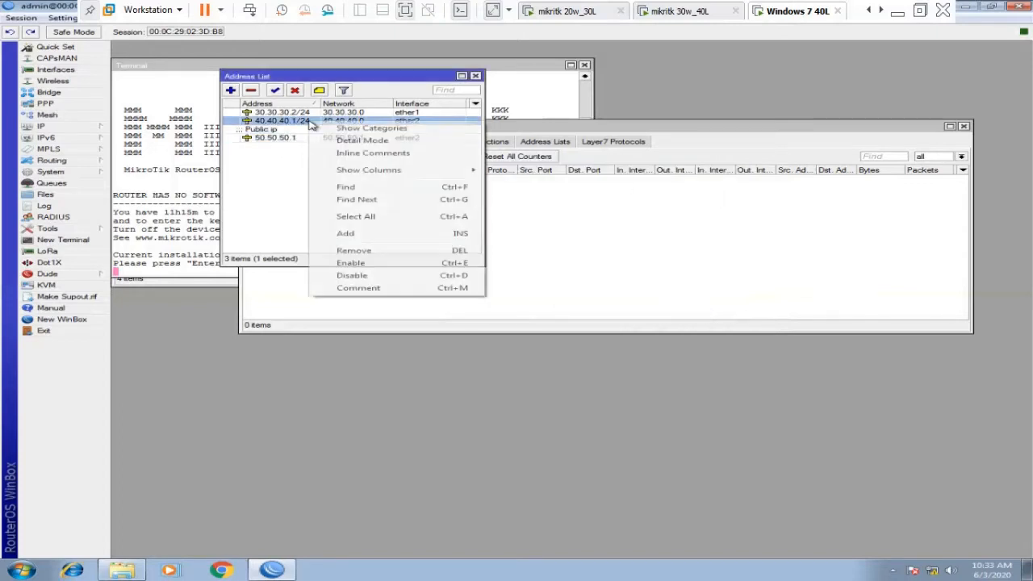
left_click(379, 288)
type("Private Pool")
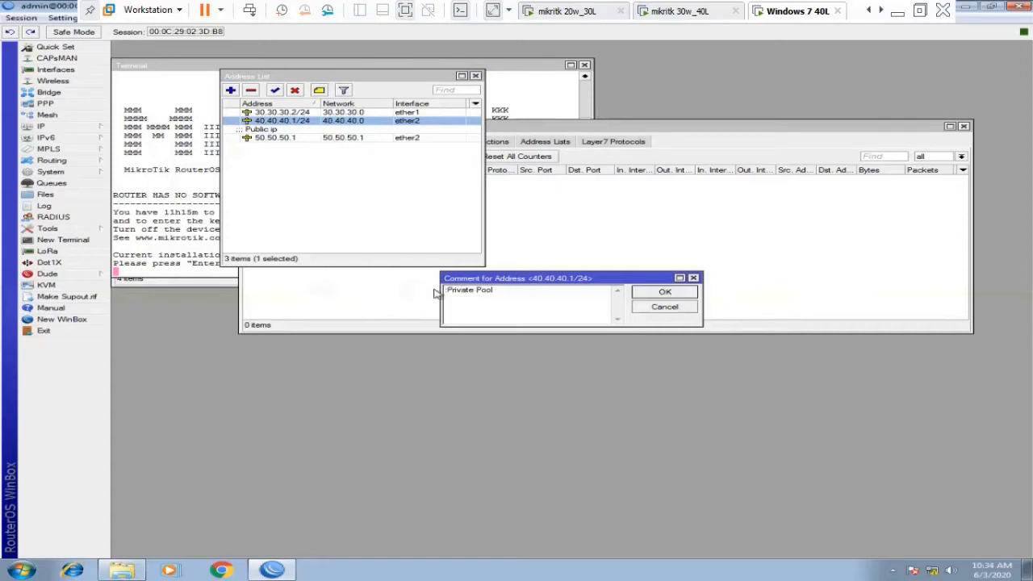
left_click(694, 295)
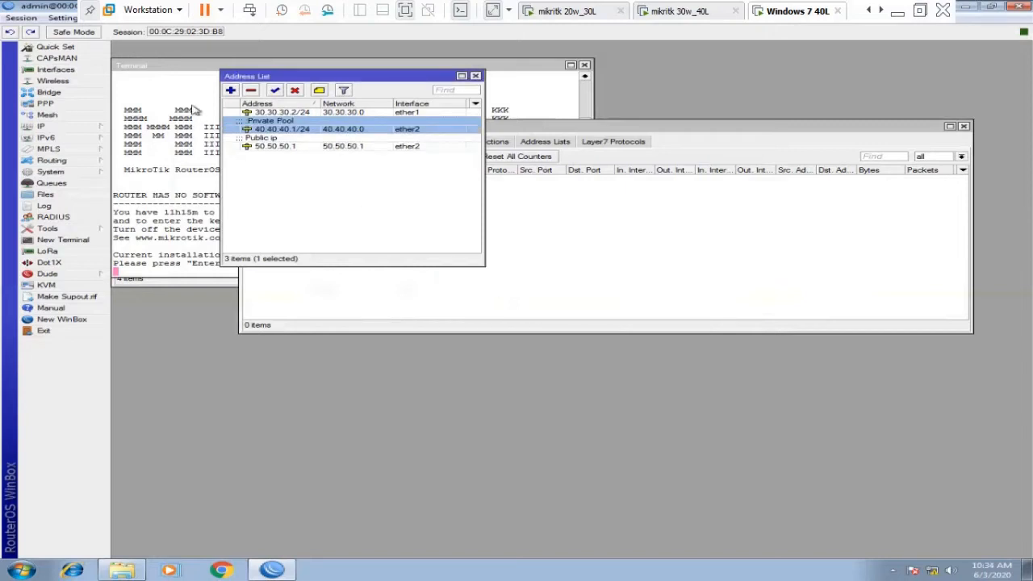
Comment 30.30.30.2/24 as WAN and close the Address List window.
double_click(287, 112)
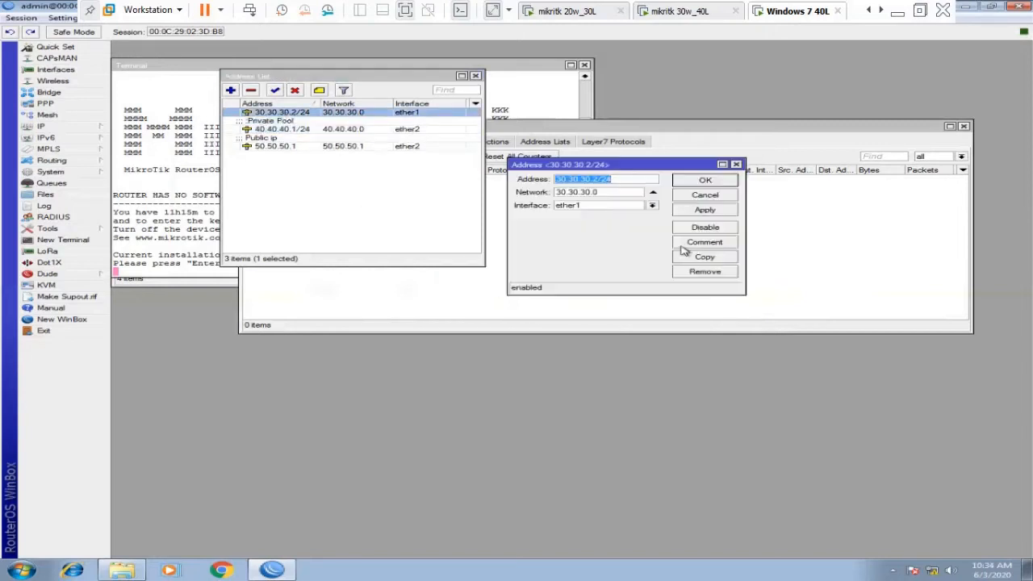
left_click(694, 243)
type("WAN")
left_click(664, 292)
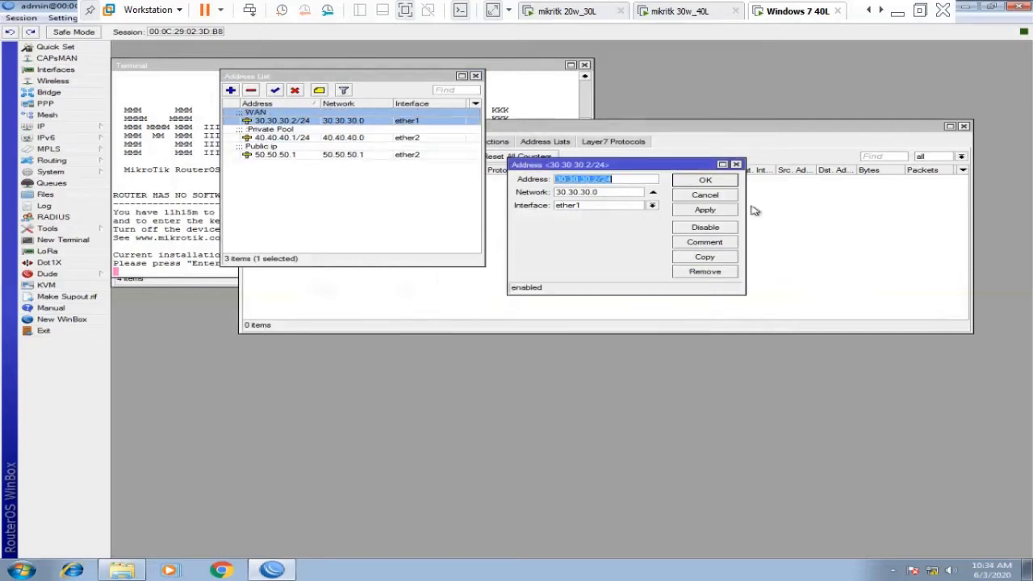
left_click(736, 165)
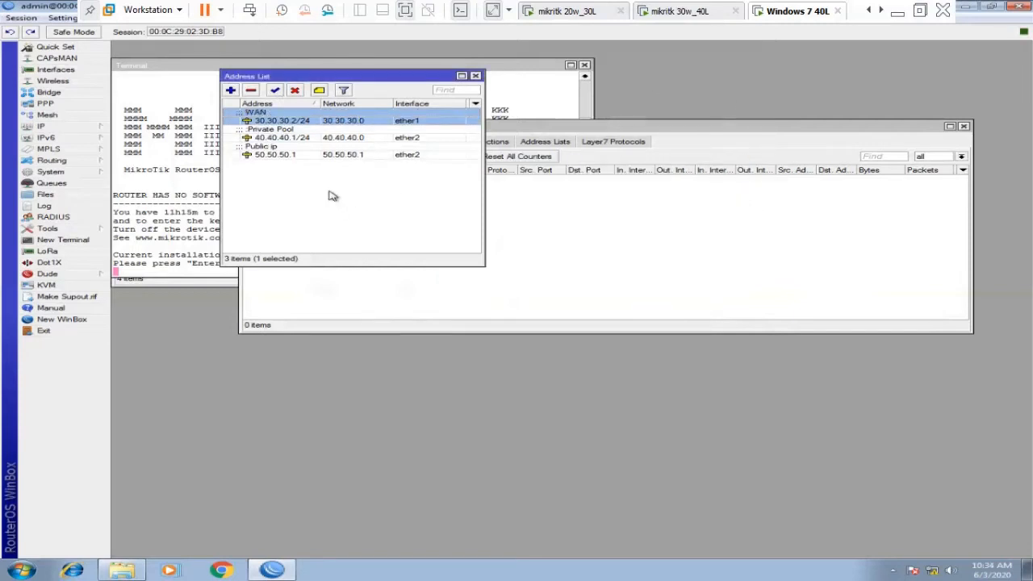
left_click(475, 76)
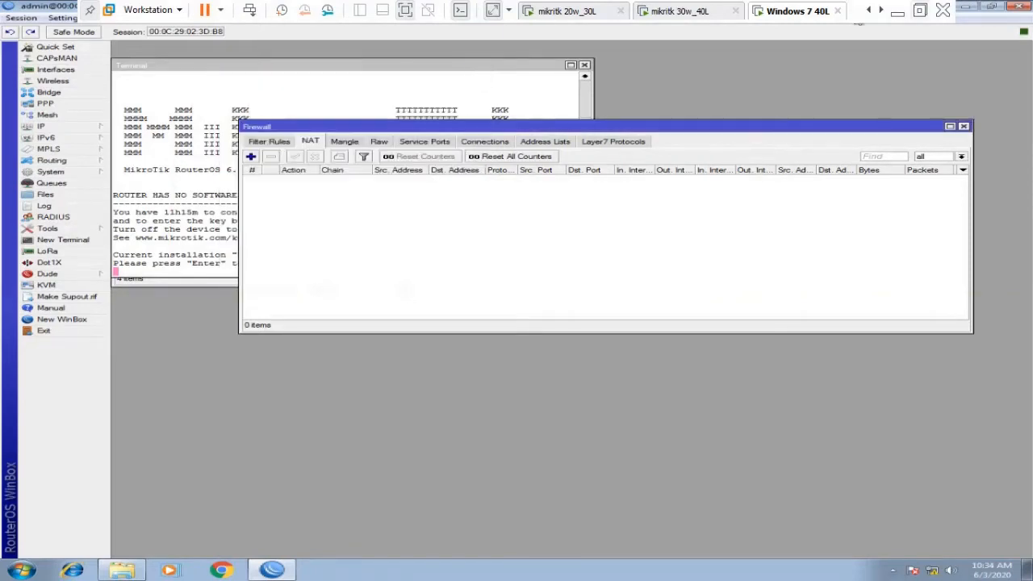
Connect FileZilla over plain FTP to 10.10.10.1, listing the router's root folder.
left_click(965, 13)
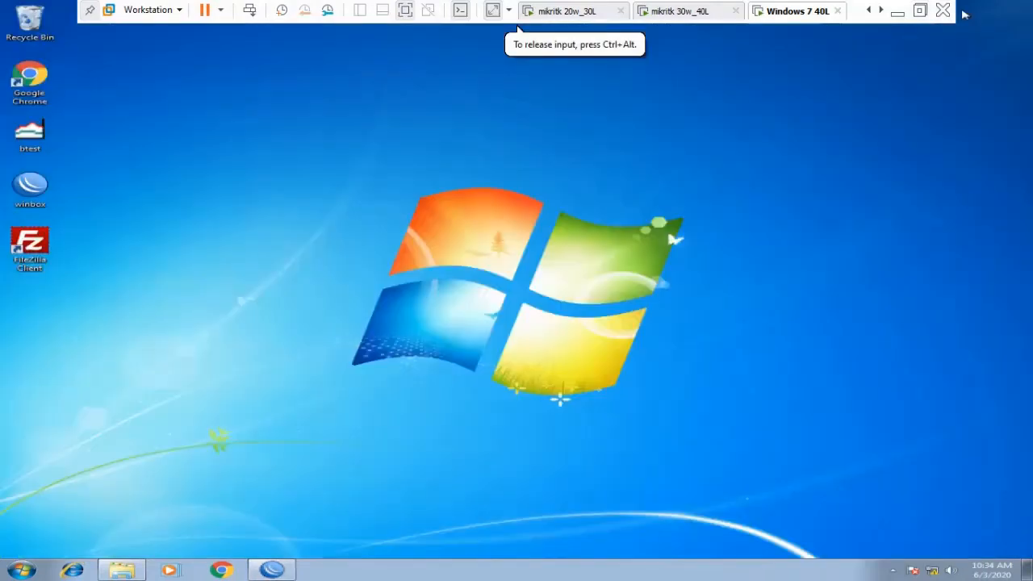
double_click(27, 263)
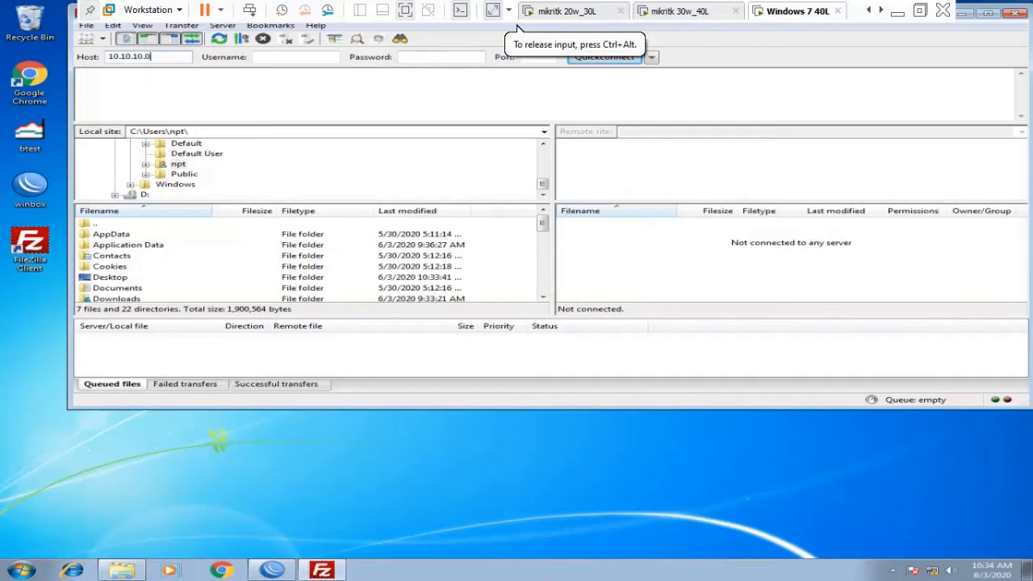
key("BackSpace")
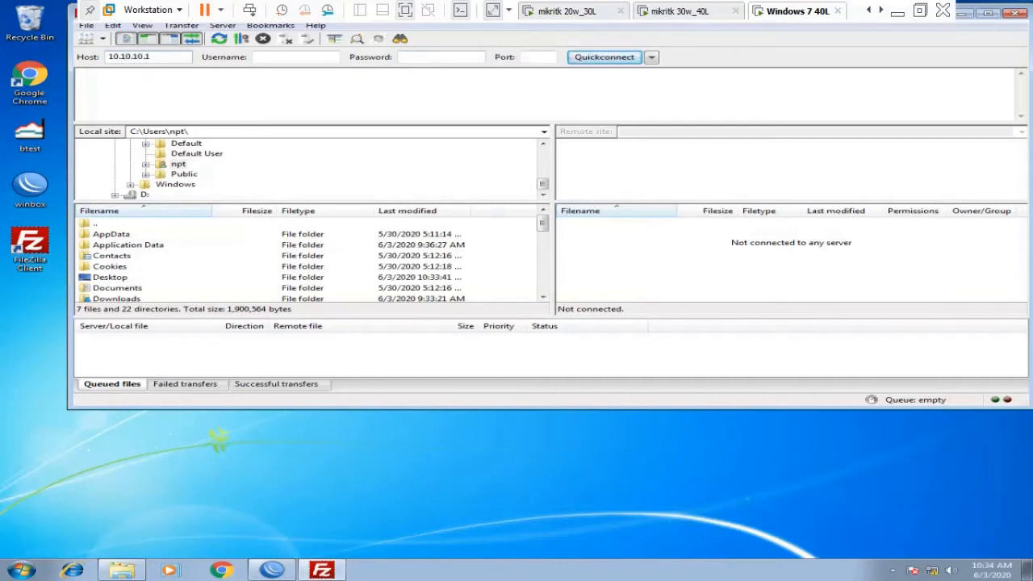
left_click(332, 58)
left_click(590, 60)
left_click(603, 342)
left_click(490, 235)
left_click(575, 254)
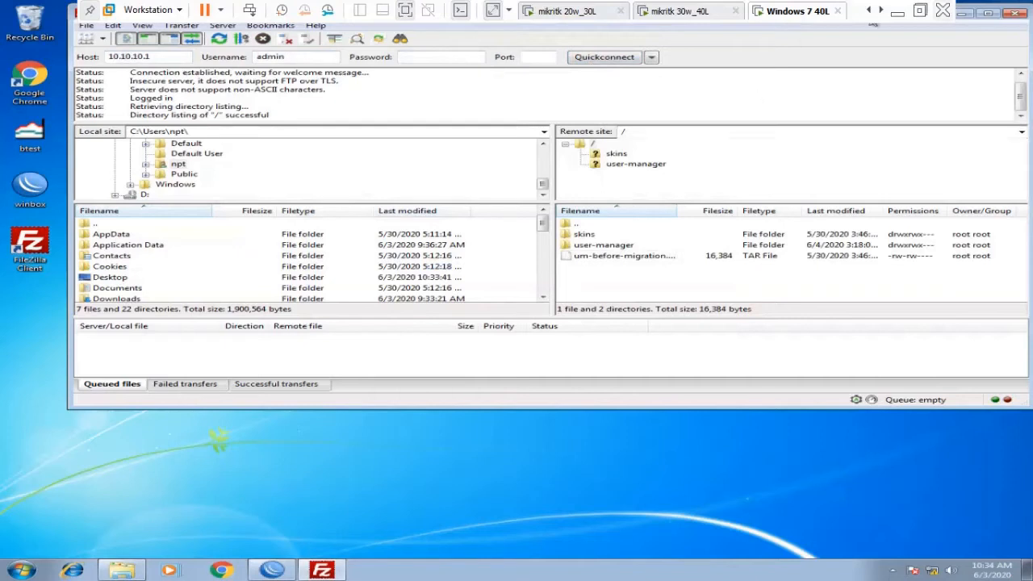
Switch to the Windows 7 10 L virtual machine tab.
left_click(869, 11)
left_click(870, 10)
left_click(869, 11)
left_click(633, 11)
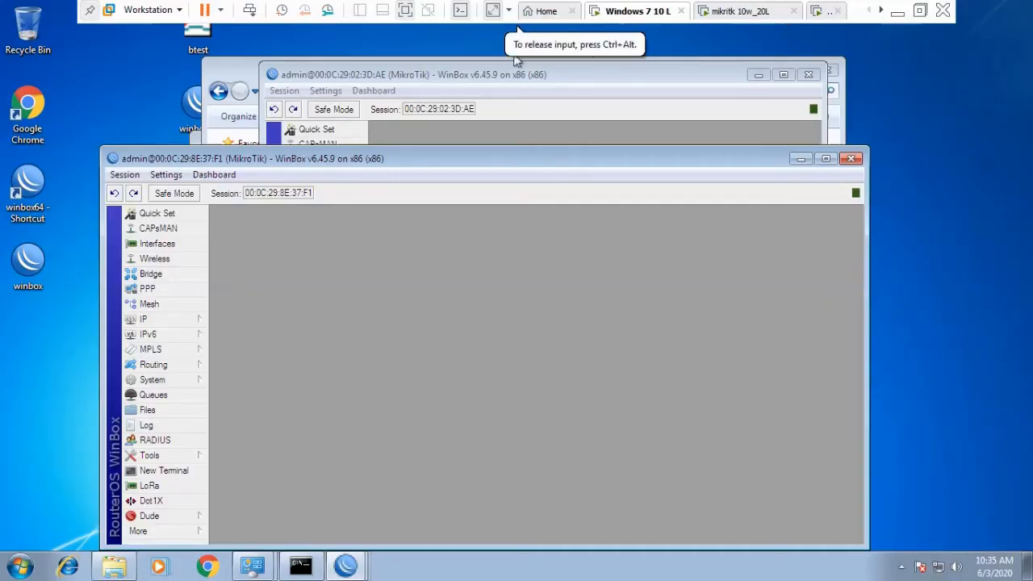
Close the two old WinBox sessions and the Downloads folder window.
left_click(809, 75)
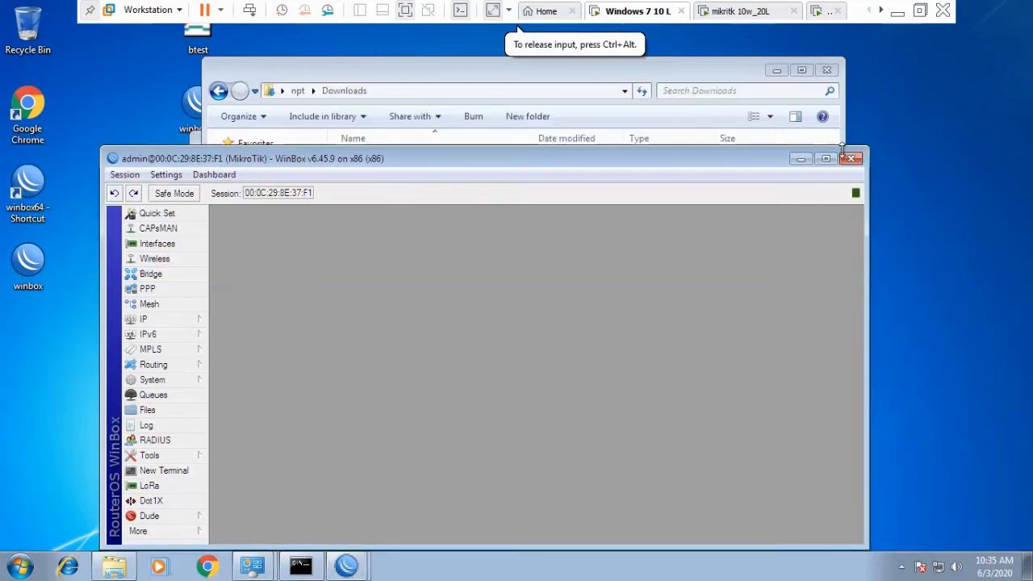
left_click(851, 159)
left_click(827, 70)
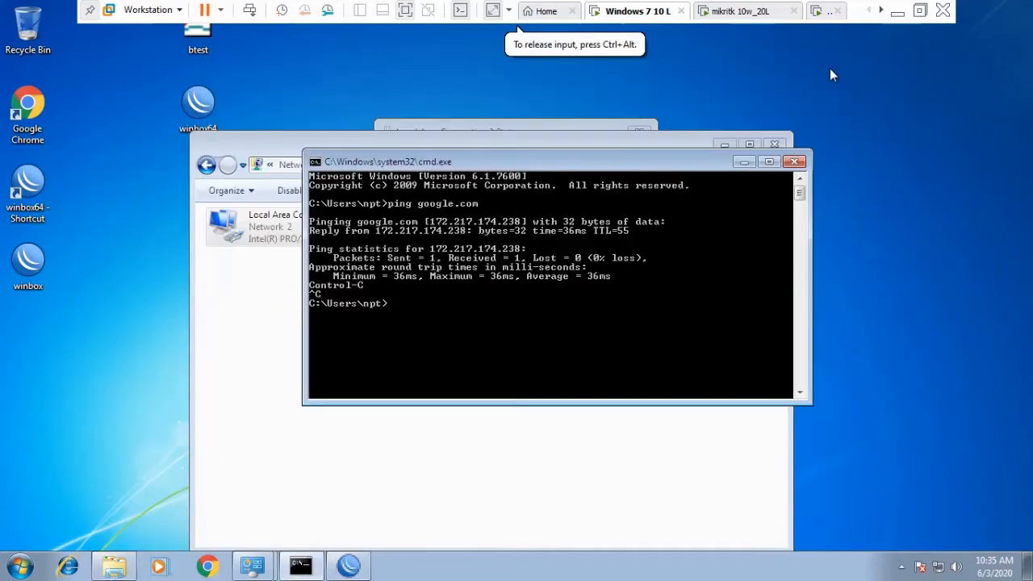
left_click(206, 347)
Launch WinBox, log in to neighbour router 10.10.10.1, and dismiss the licence notice.
double_click(37, 259)
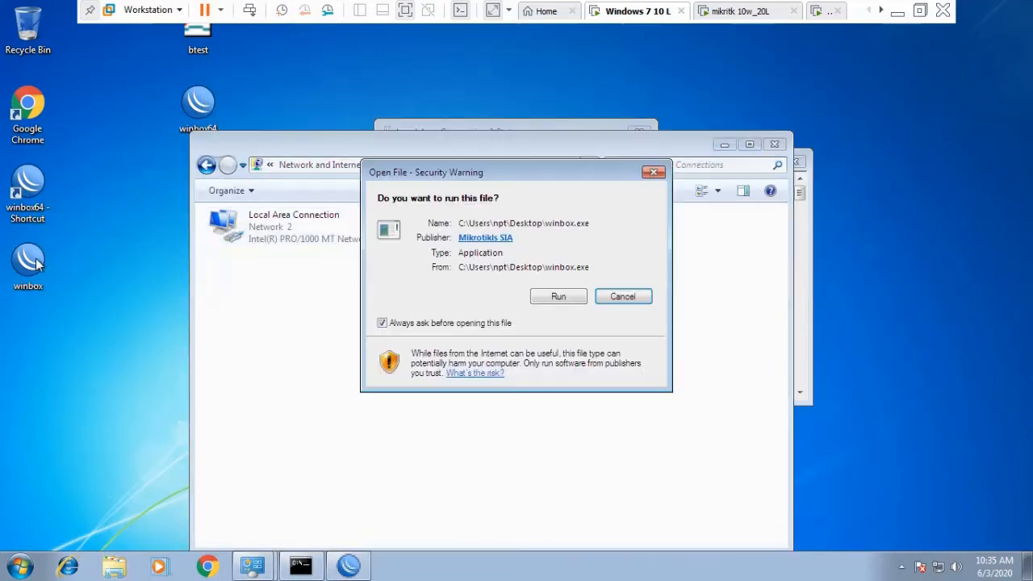
left_click(555, 297)
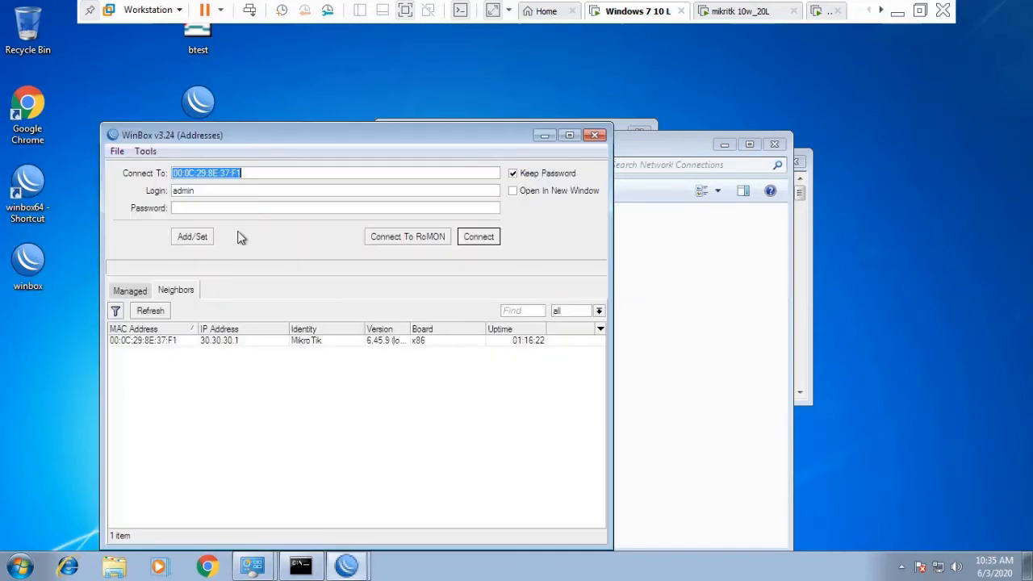
left_click(153, 352)
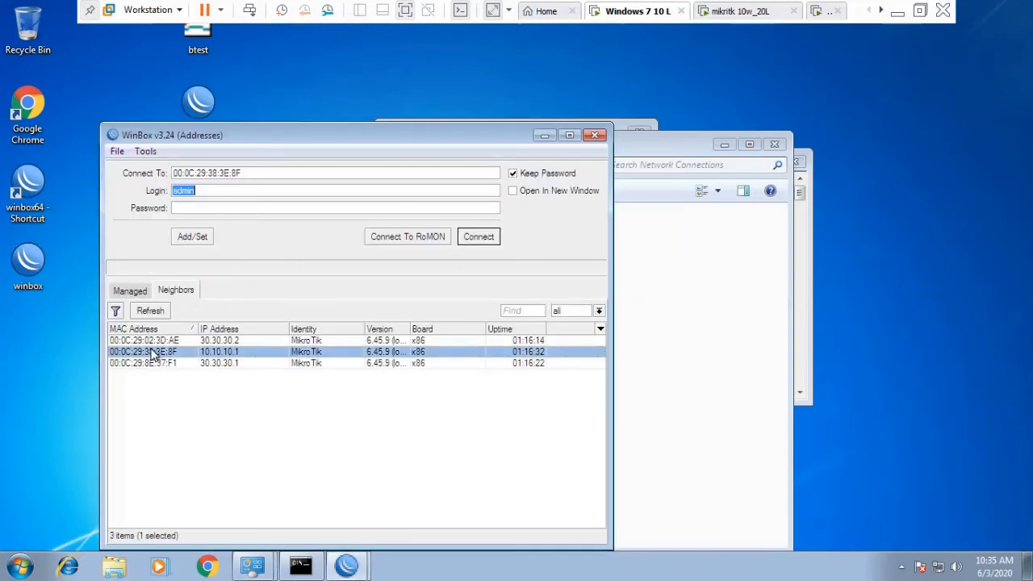
left_click(480, 238)
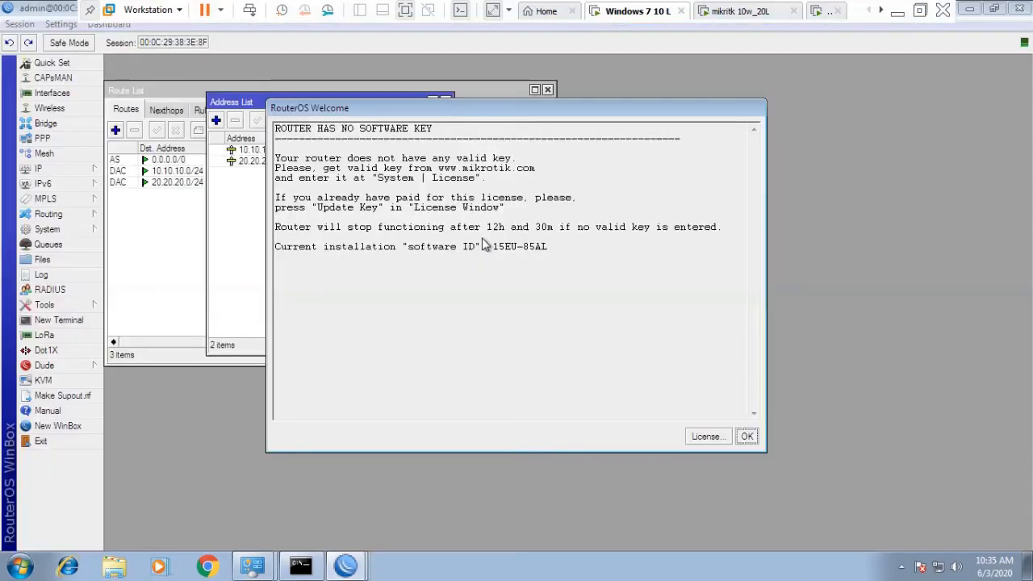
left_click(746, 436)
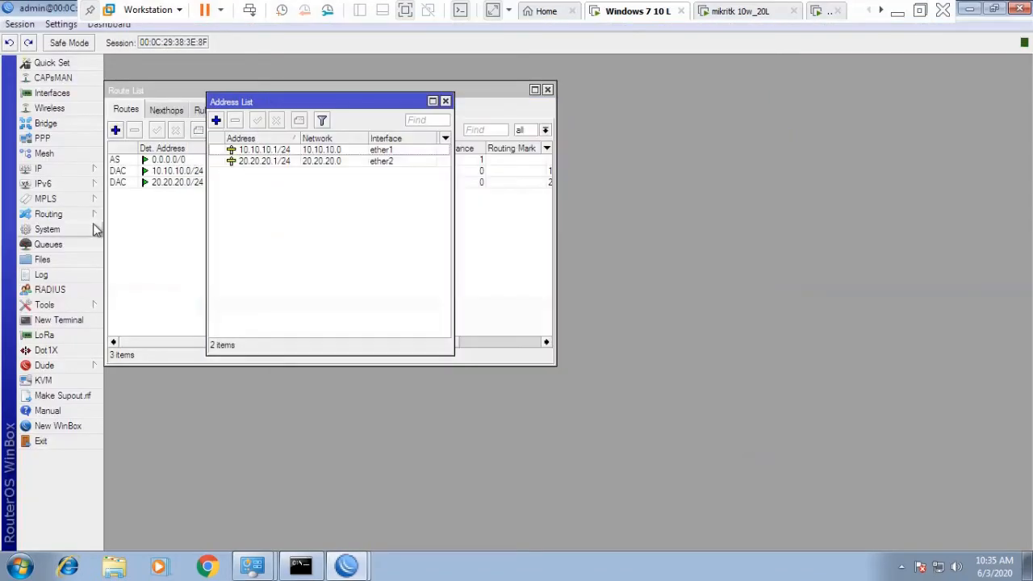
Run Torch on ether1 collecting port, protocol and MAC protocol, without IPv6 addresses.
left_click(56, 308)
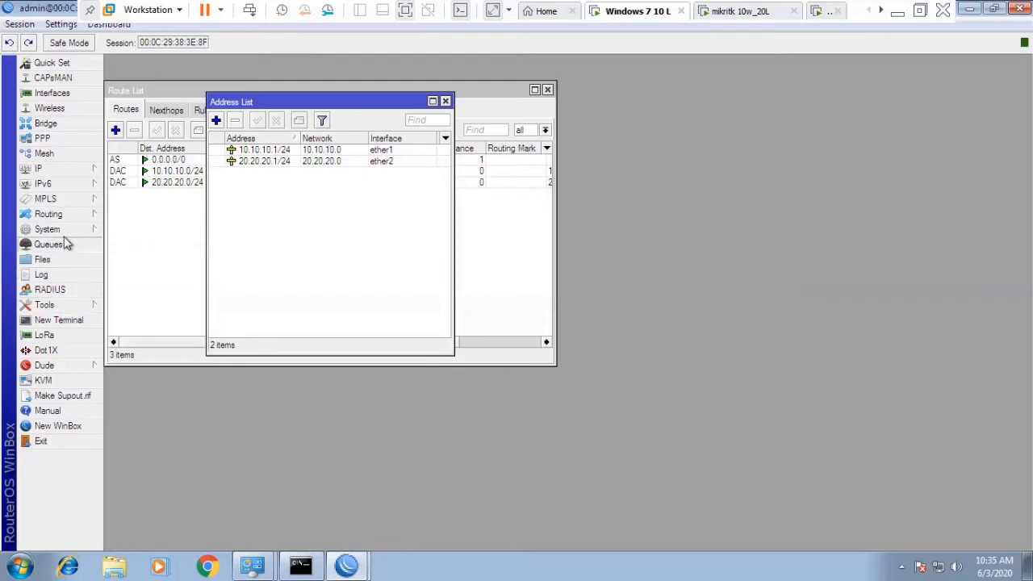
mouse_move(63, 307)
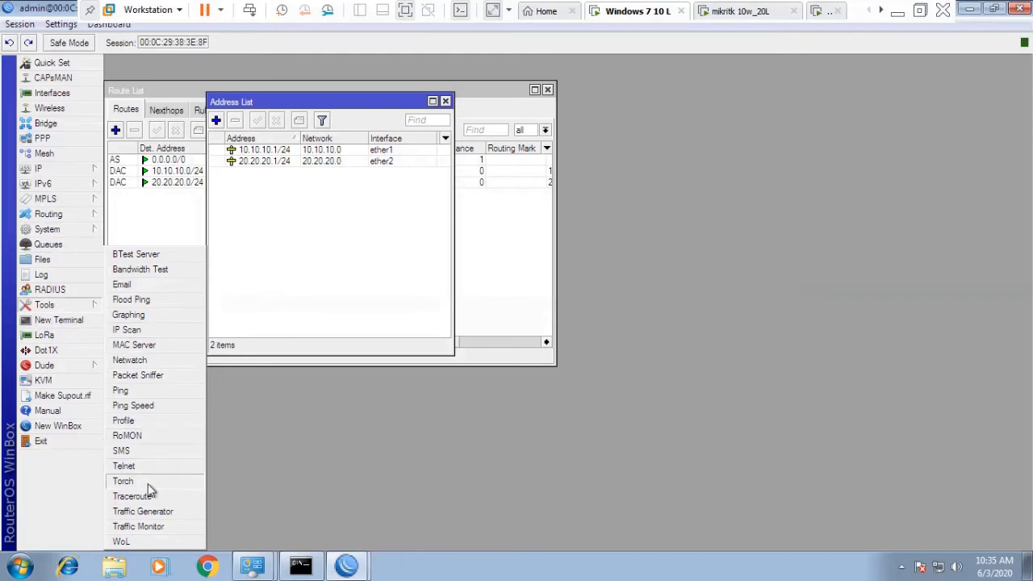
left_click(148, 484)
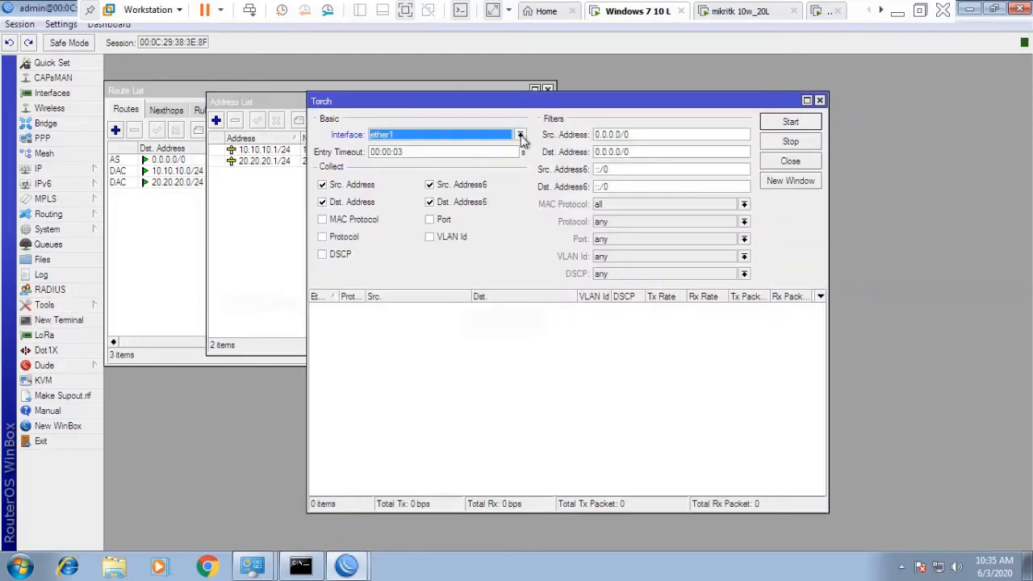
left_click(431, 205)
left_click(430, 185)
left_click(430, 219)
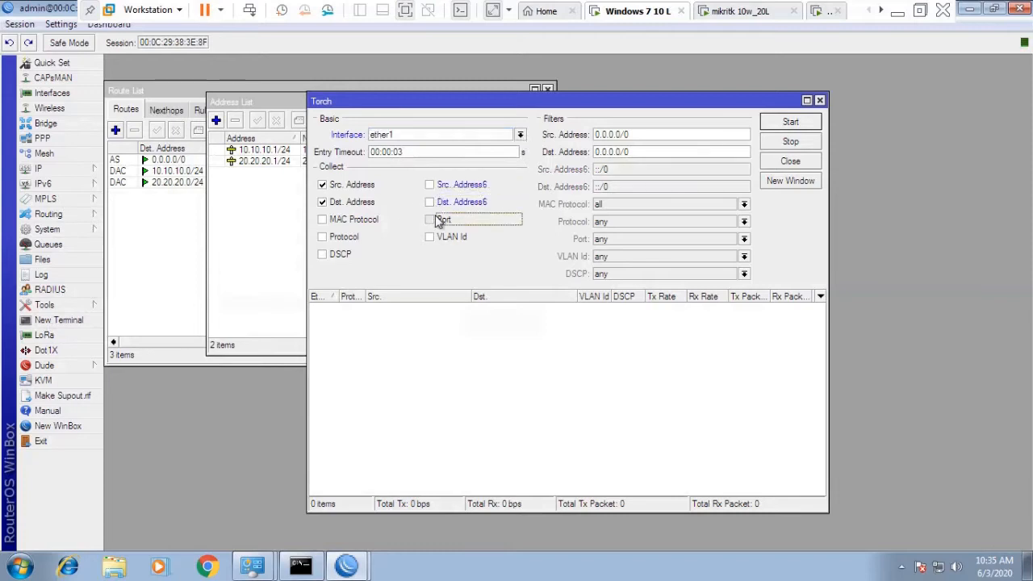
left_click(360, 238)
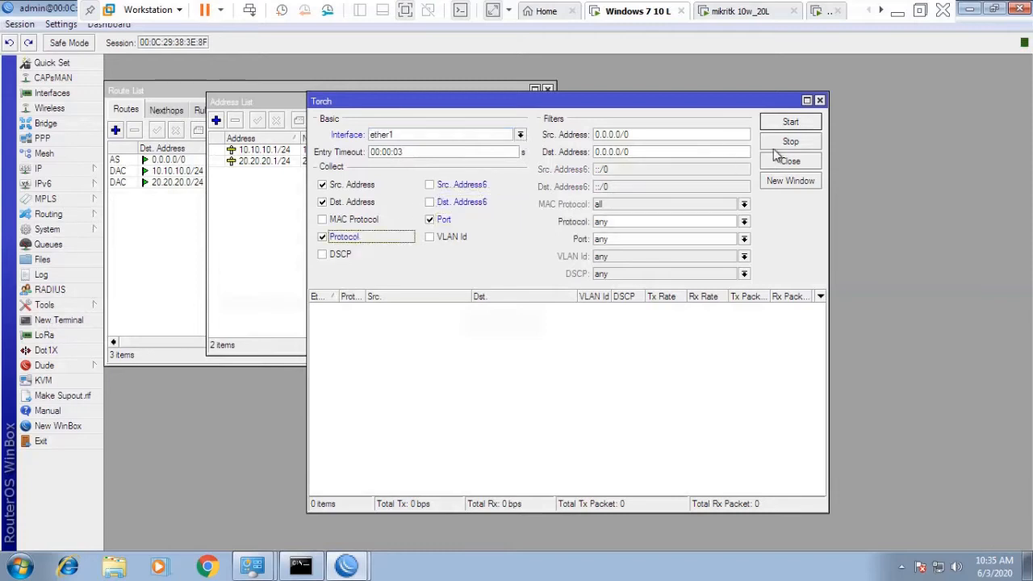
left_click(788, 124)
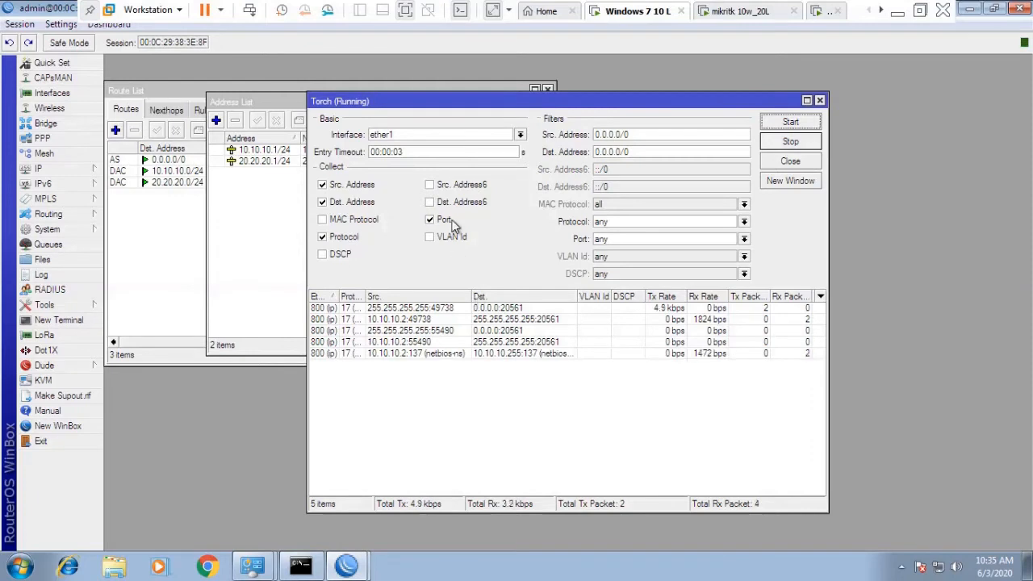
left_click(370, 220)
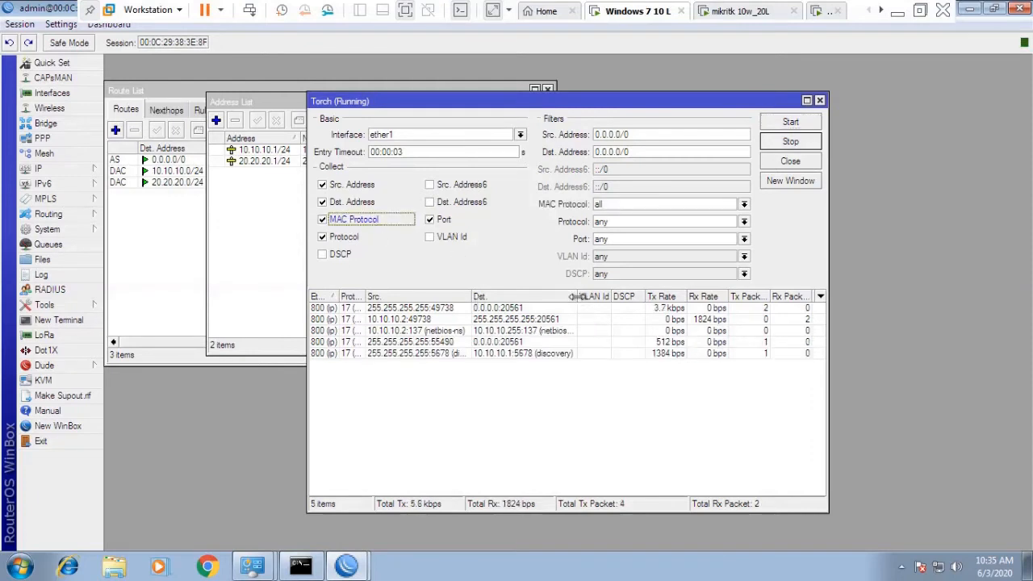
Sort by source, rerun Torch on ether2, and mark the UDP traffic from 40.40.40.2.
left_click_drag(578, 296, 595, 296)
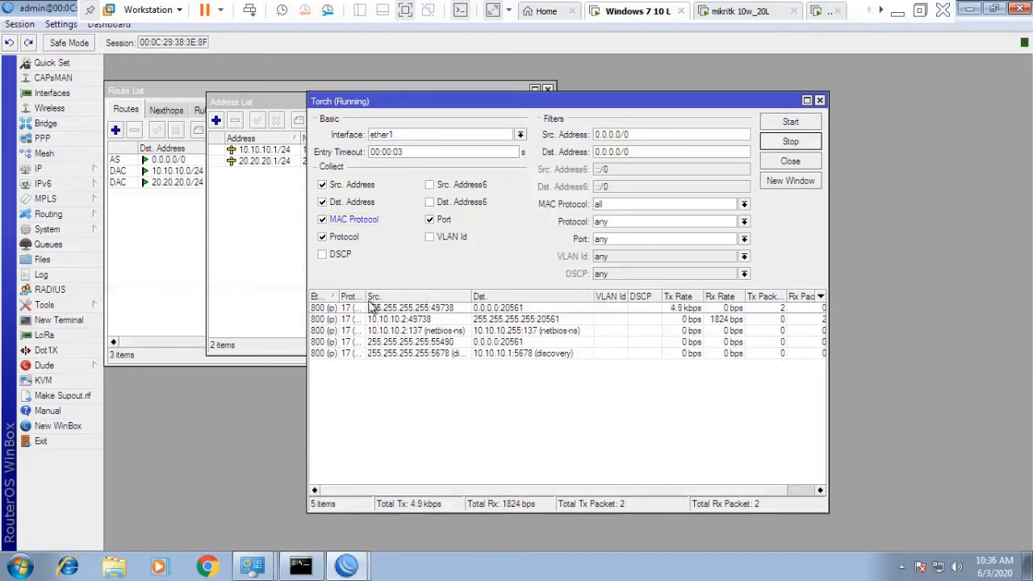
left_click(440, 297)
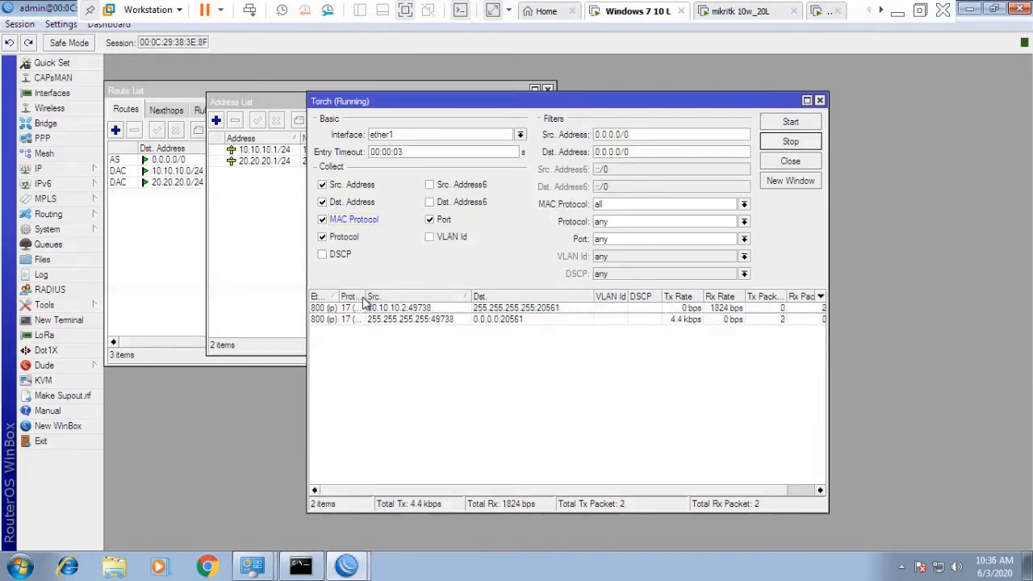
left_click(373, 299)
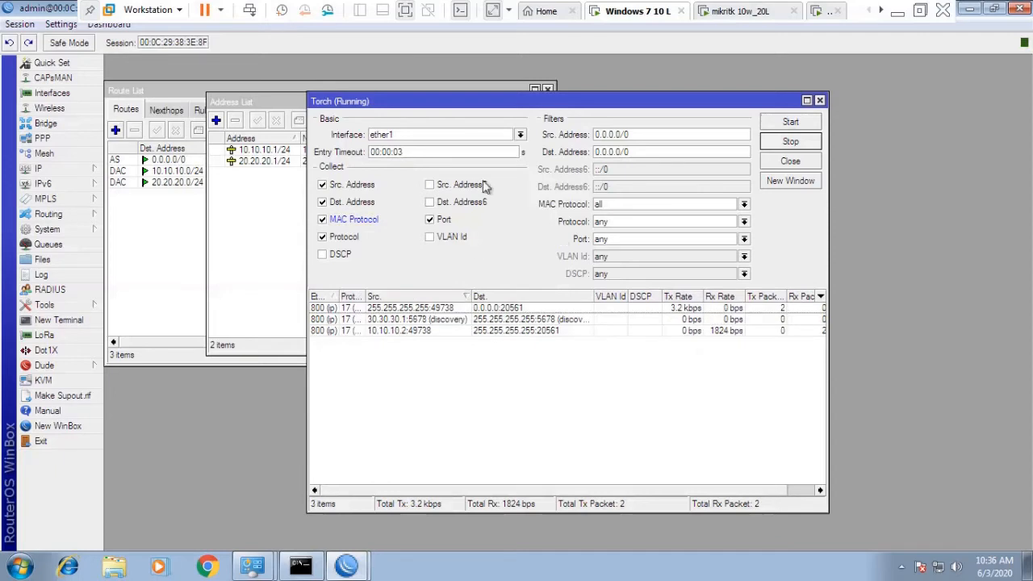
left_click(520, 135)
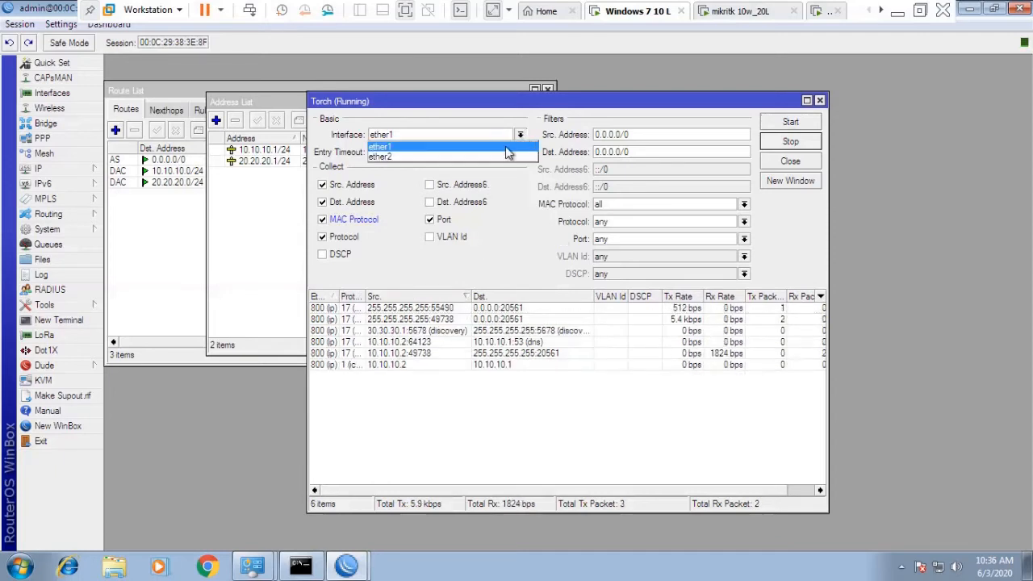
left_click(506, 157)
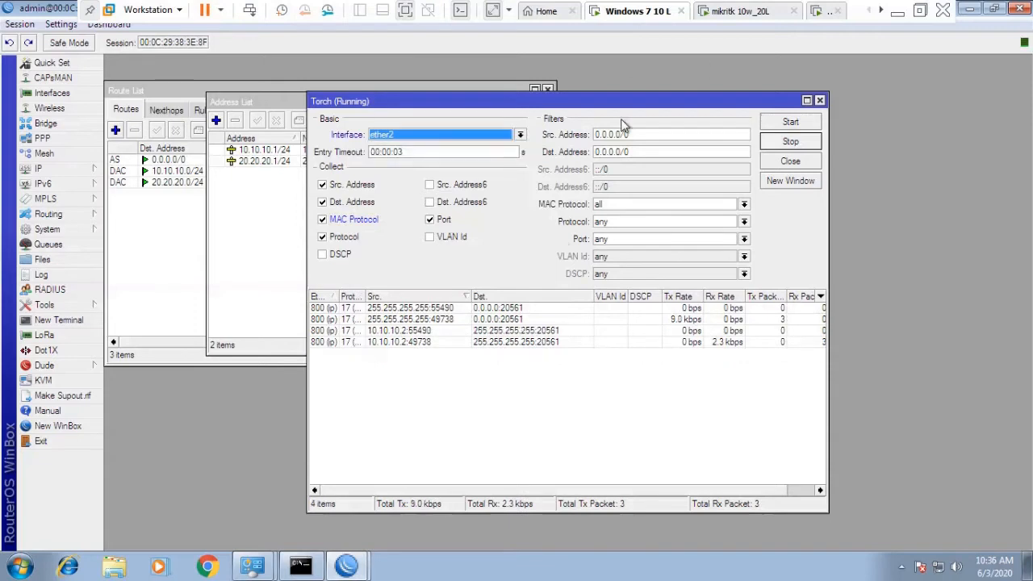
left_click(782, 123)
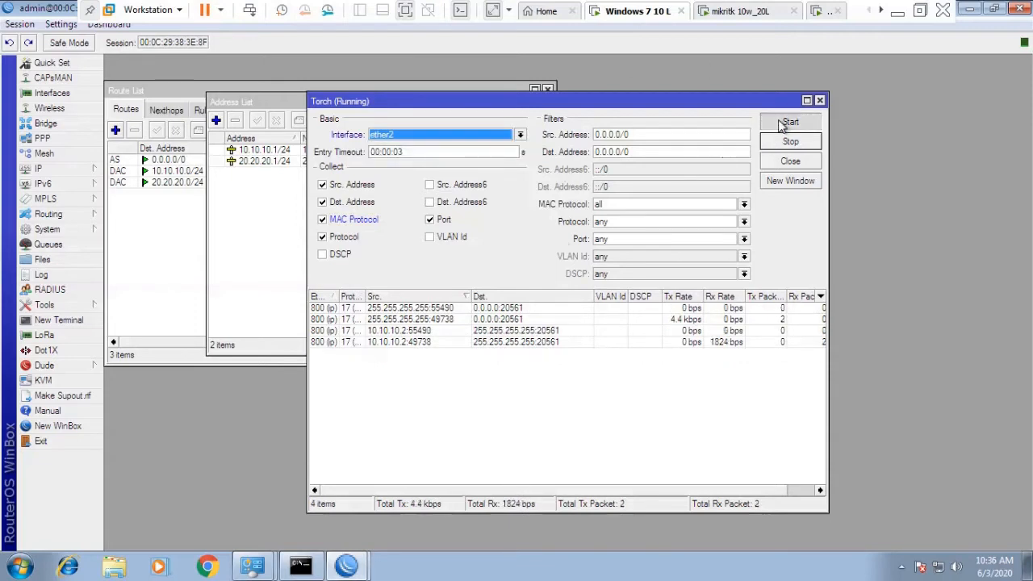
left_click(783, 123)
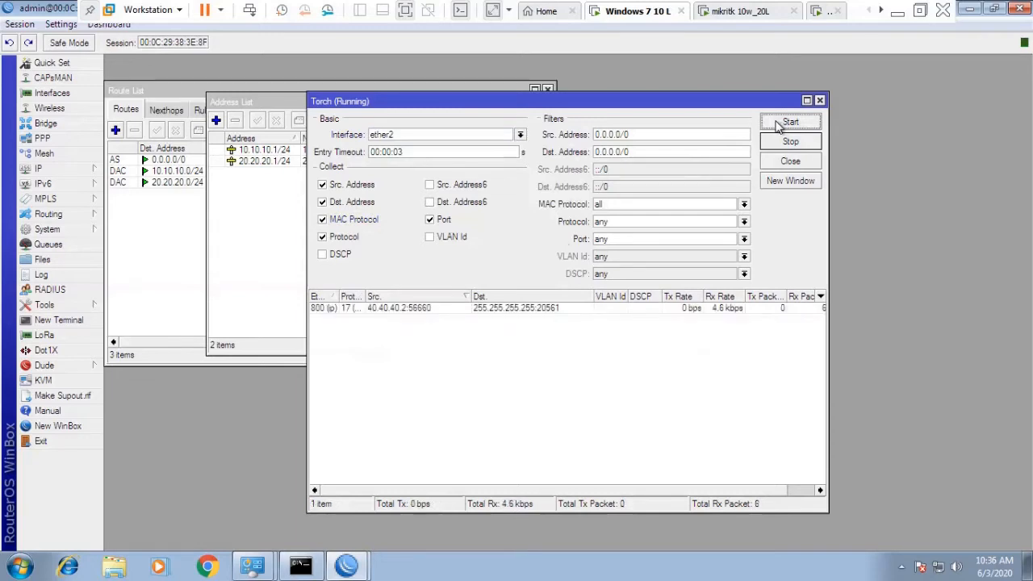
left_click_drag(370, 296, 391, 297)
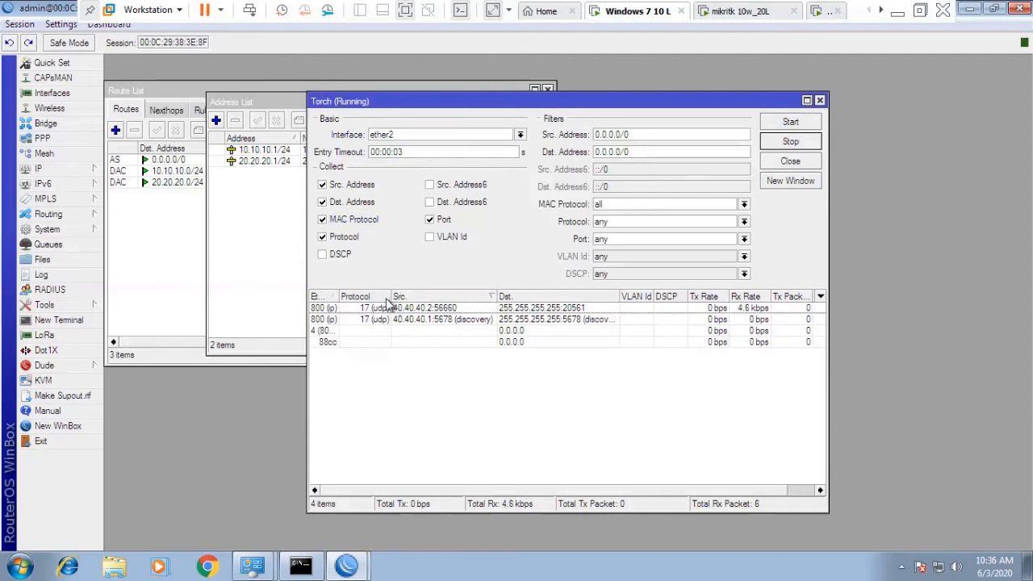
left_click(415, 310)
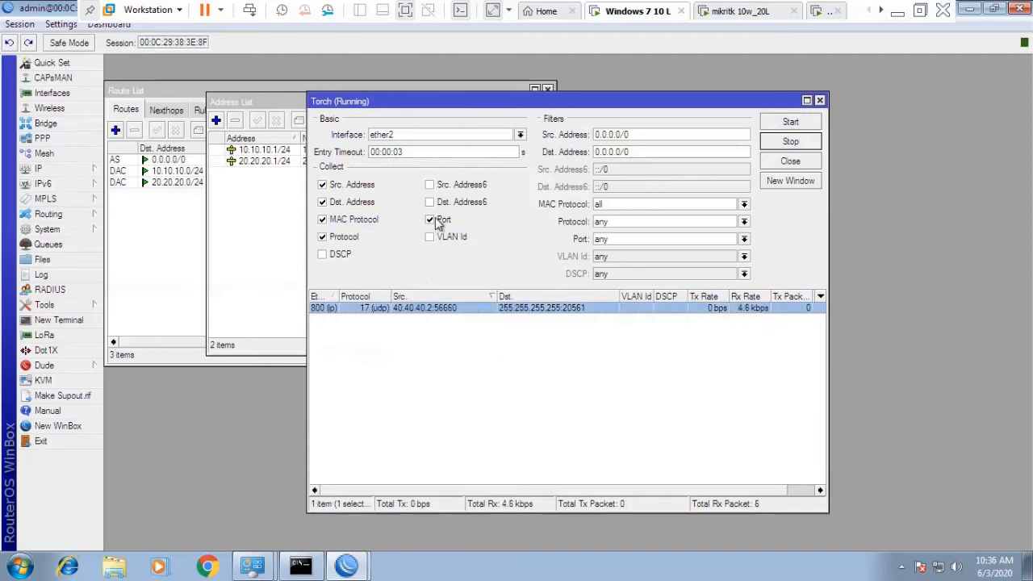
left_click(804, 123)
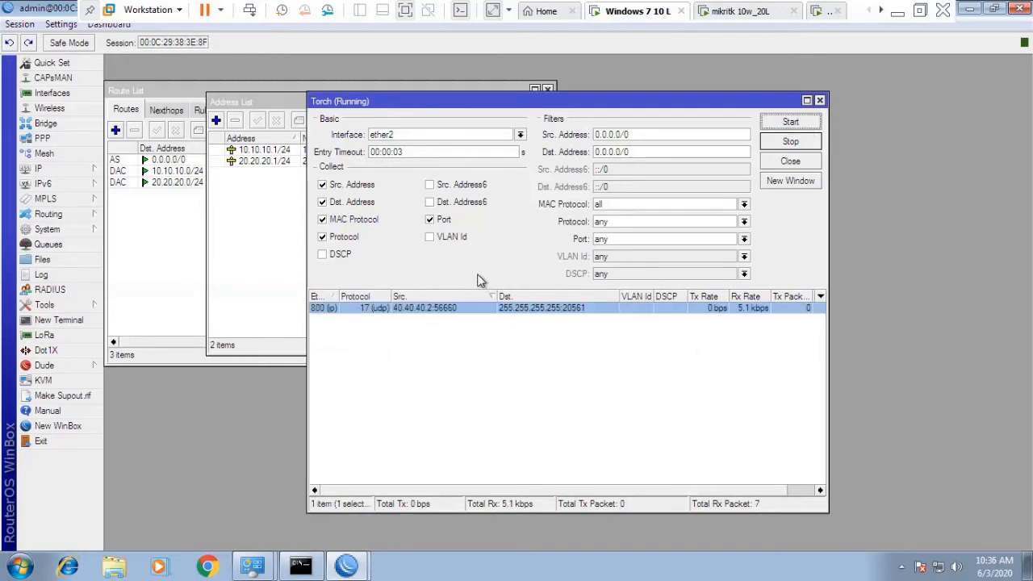
left_click(69, 170)
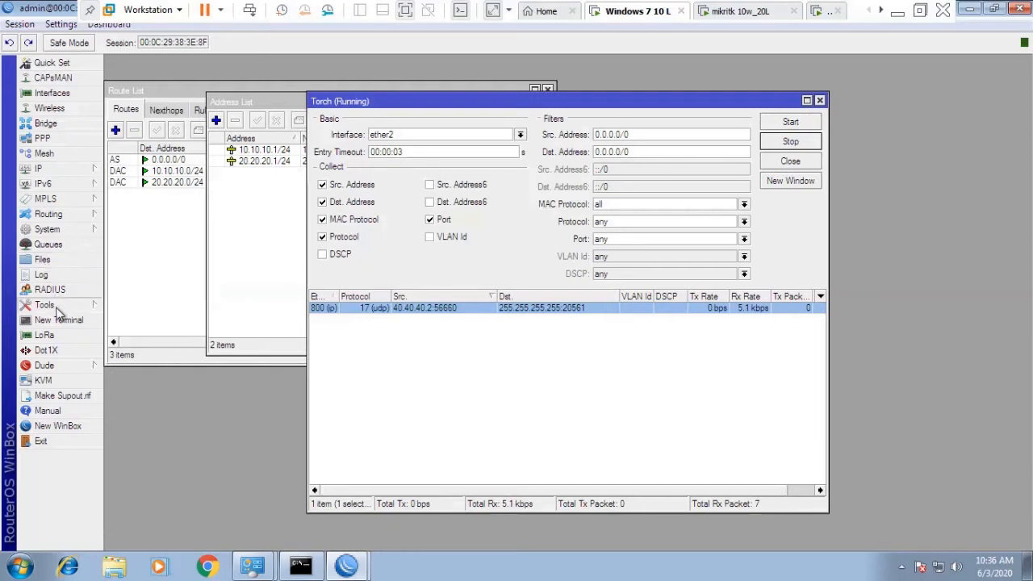
mouse_move(48, 169)
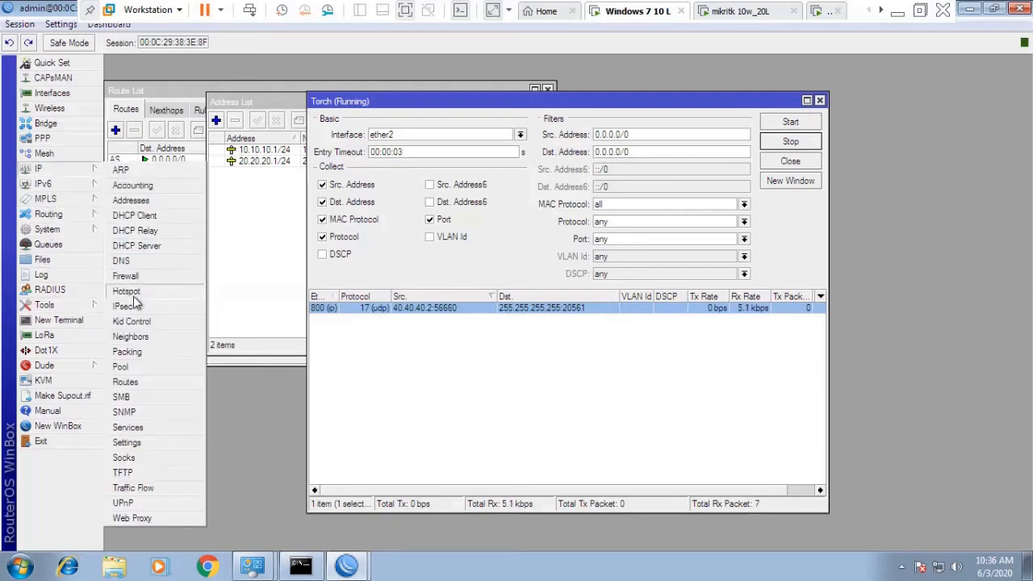
Select the ftp service on port 21 in IP Services, then switch to the next VM.
left_click(125, 427)
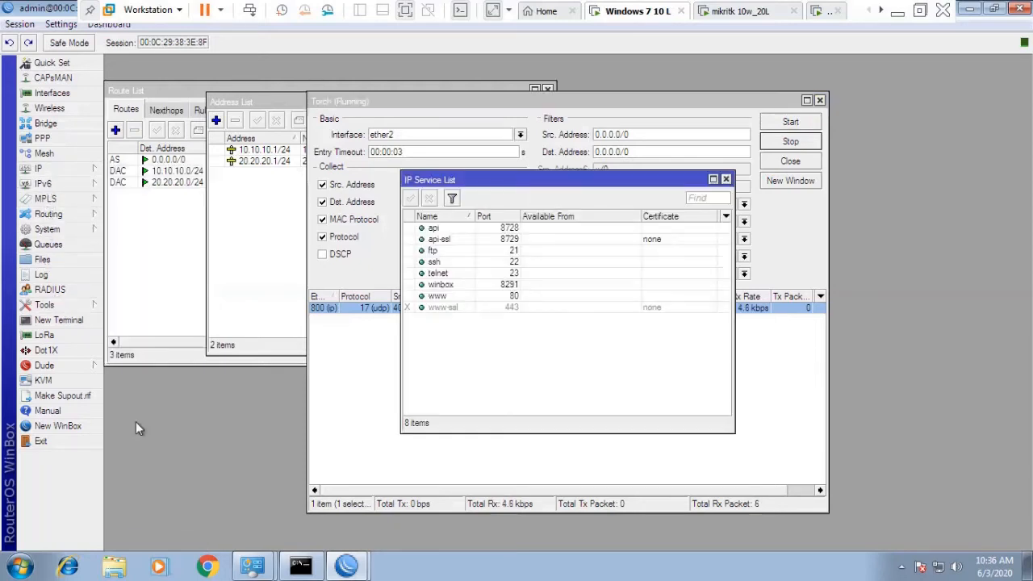
left_click(453, 251)
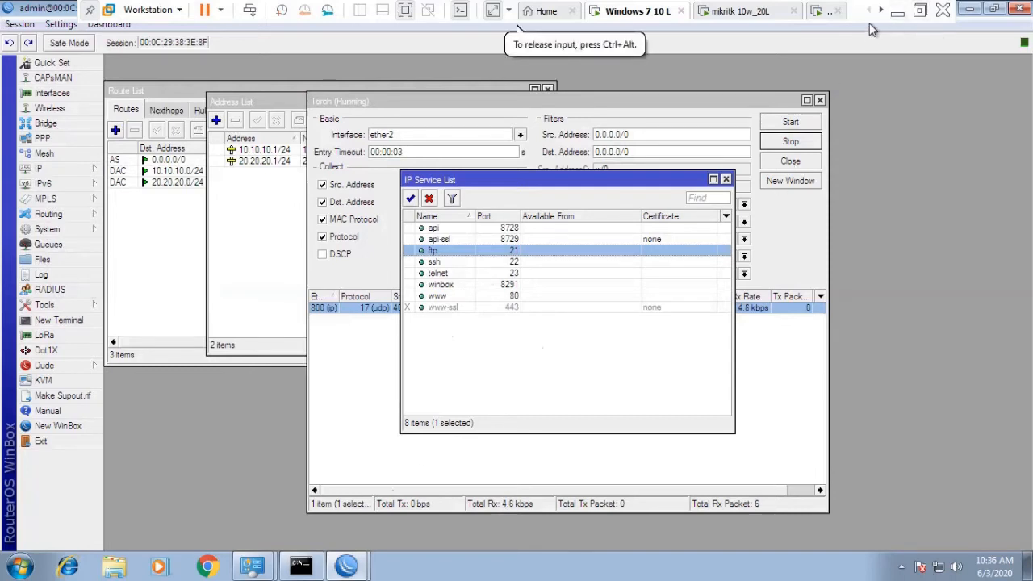
left_click(823, 11)
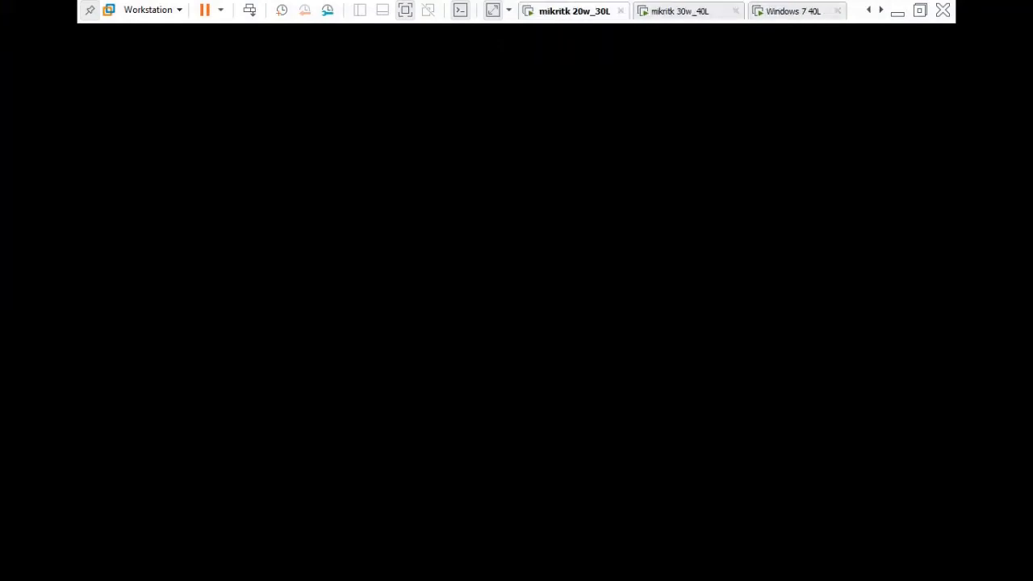
On Windows 7 40L, go to the router's FTP root in FileZilla and create 'testing folder'.
left_click(679, 11)
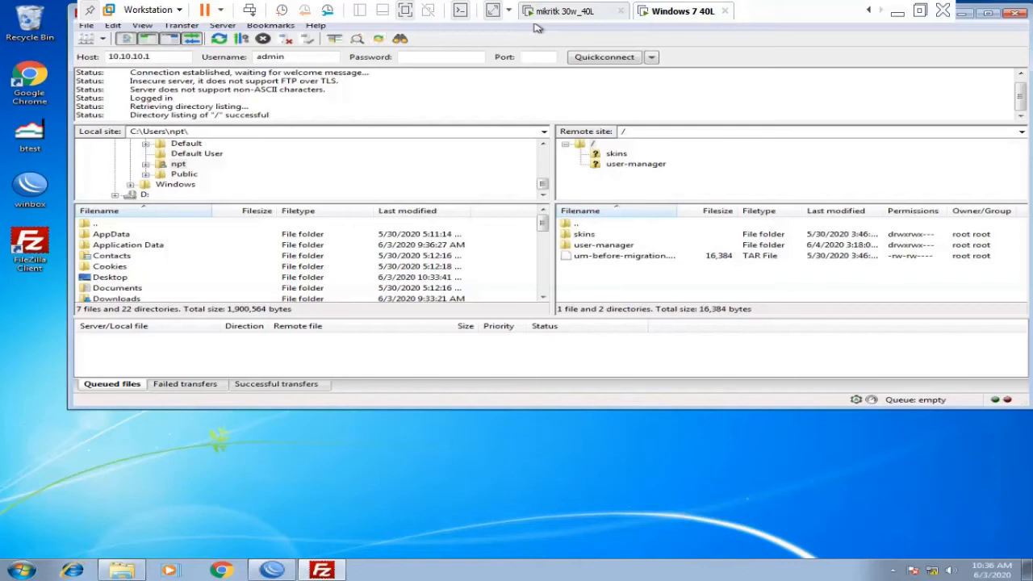
left_click(626, 175)
left_click(627, 165)
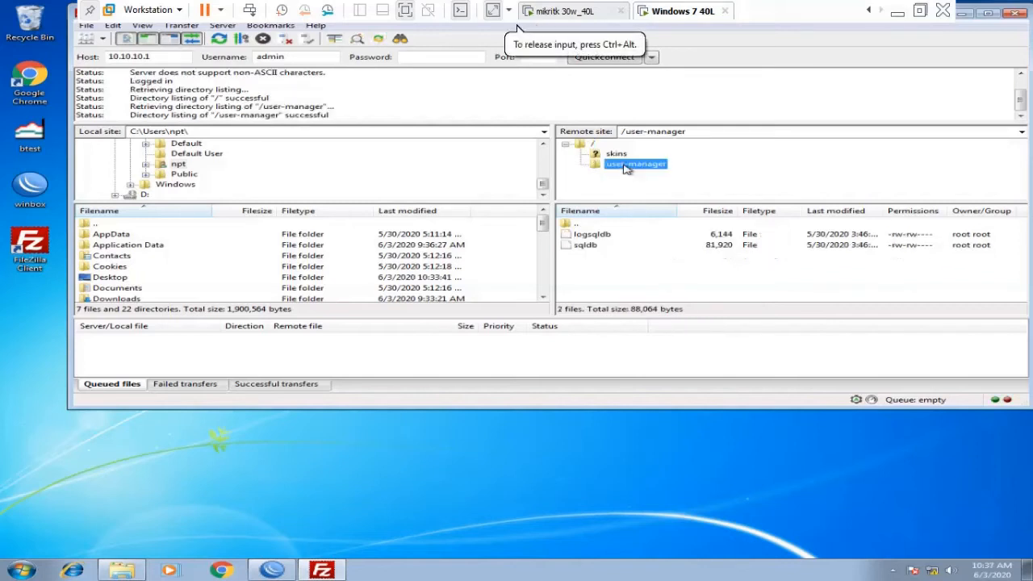
double_click(580, 147)
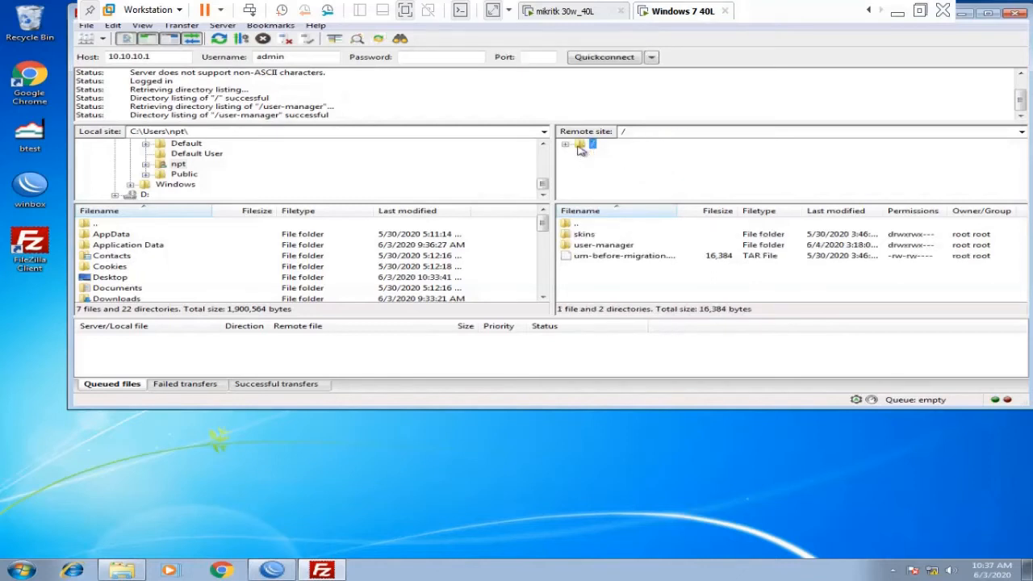
right_click(578, 287)
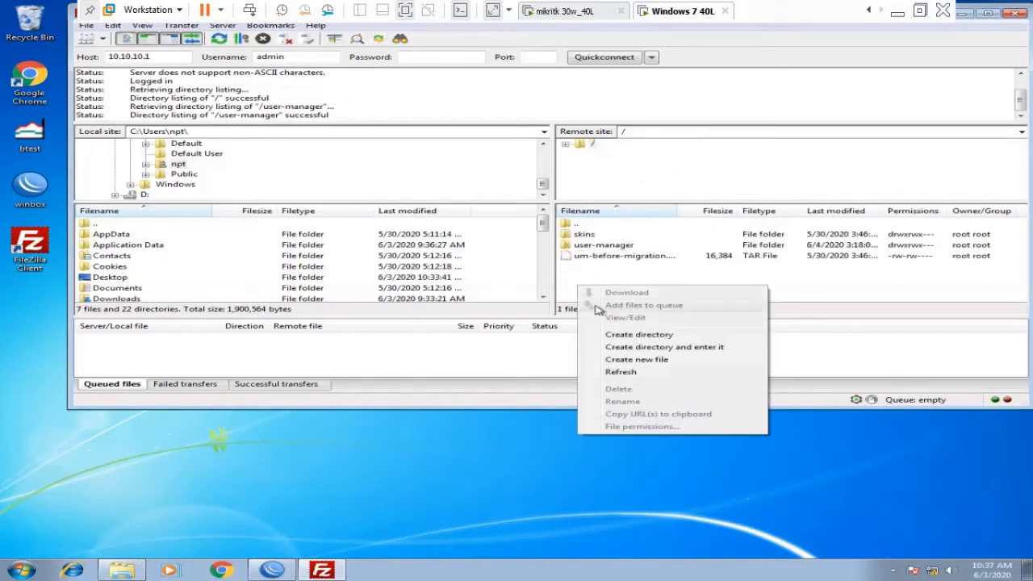
left_click(634, 334)
type("testing")
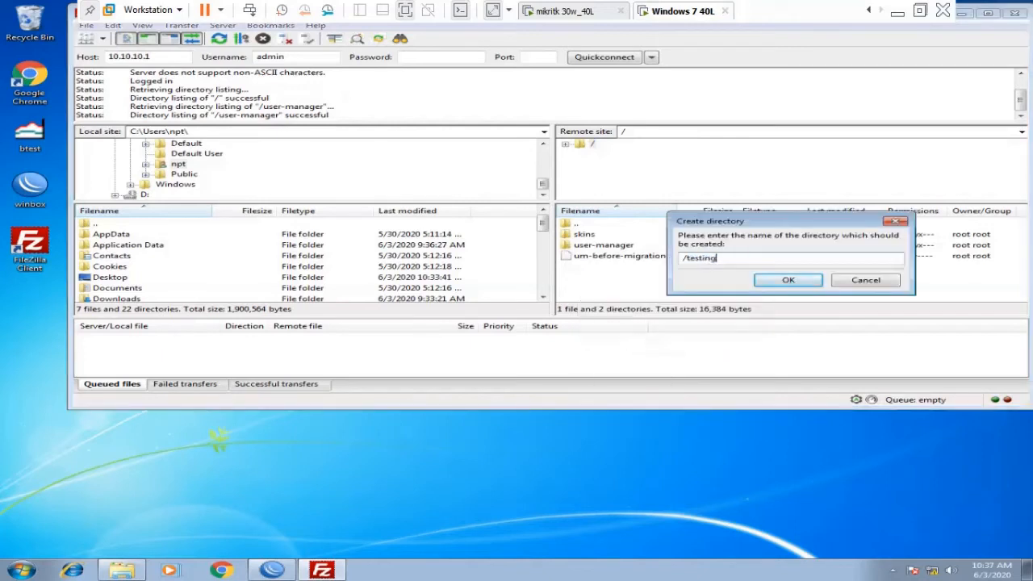
type(" folder")
left_click(789, 281)
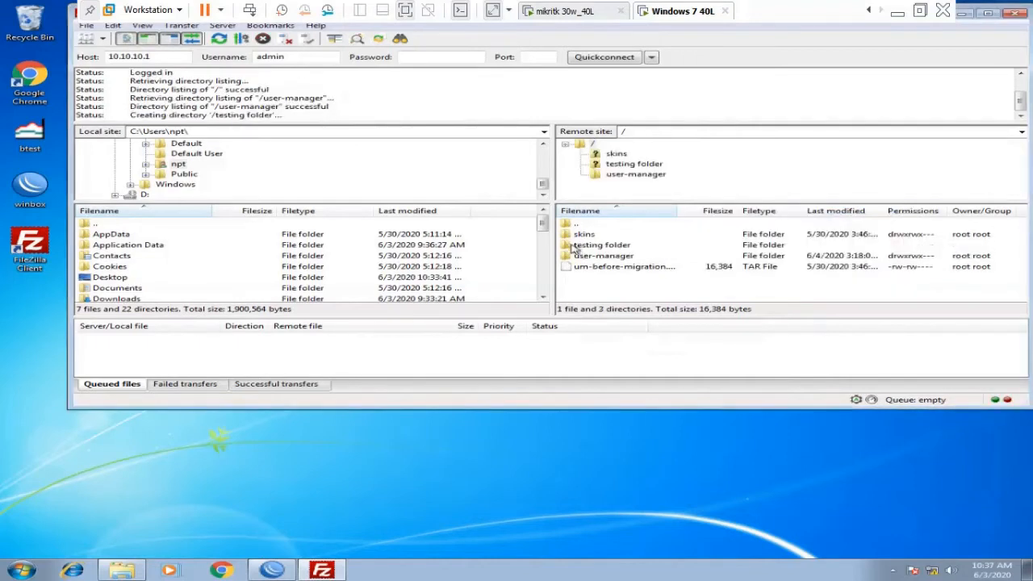
left_click(575, 247)
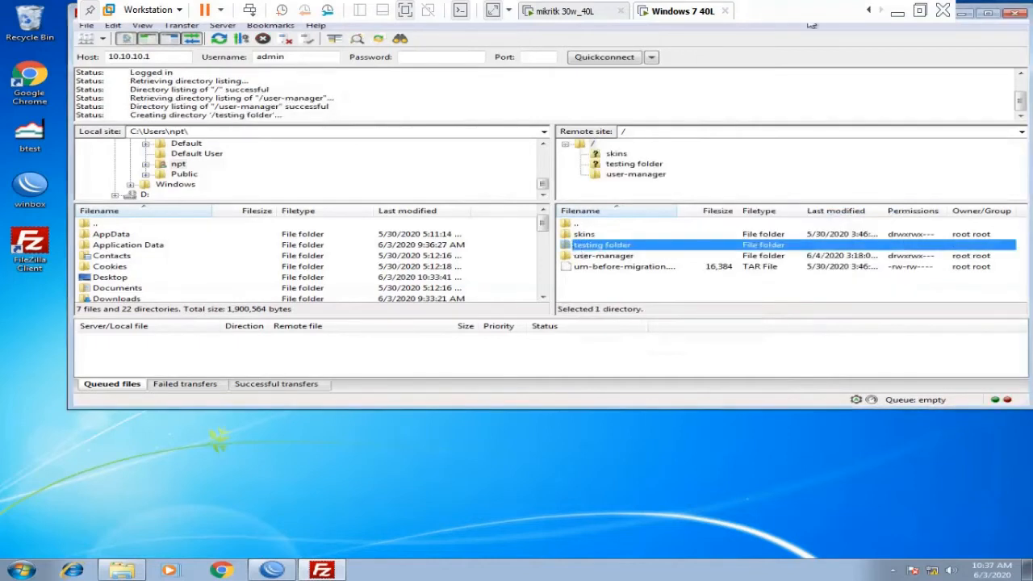
Switch to the Windows 7 10 L virtual machine.
left_click(869, 11)
left_click(869, 10)
left_click(869, 10)
left_click(868, 10)
left_click(634, 11)
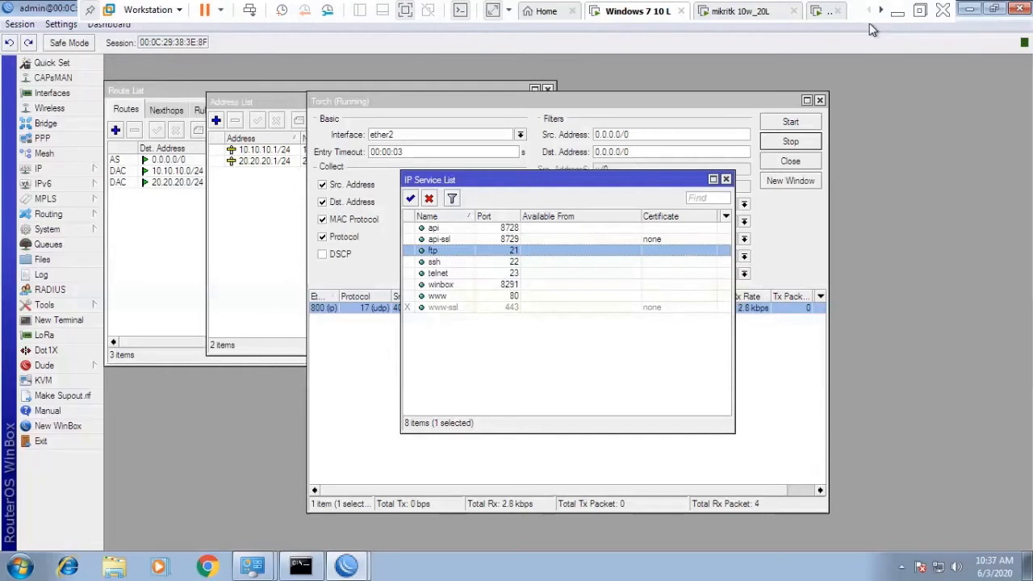
Close IP Service List and confirm 'testing folder' appears in the router's File List.
left_click(726, 180)
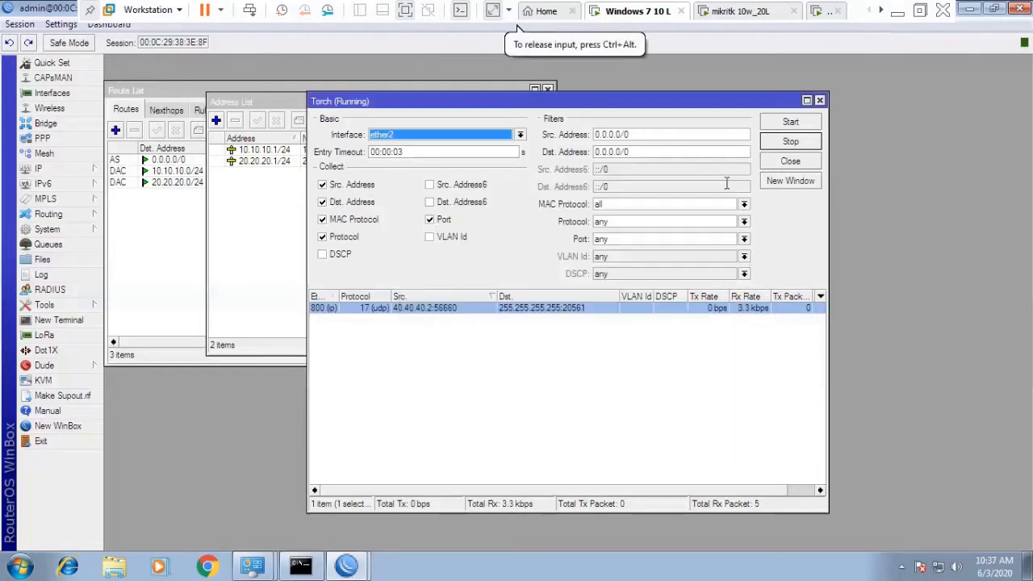
left_click(293, 220)
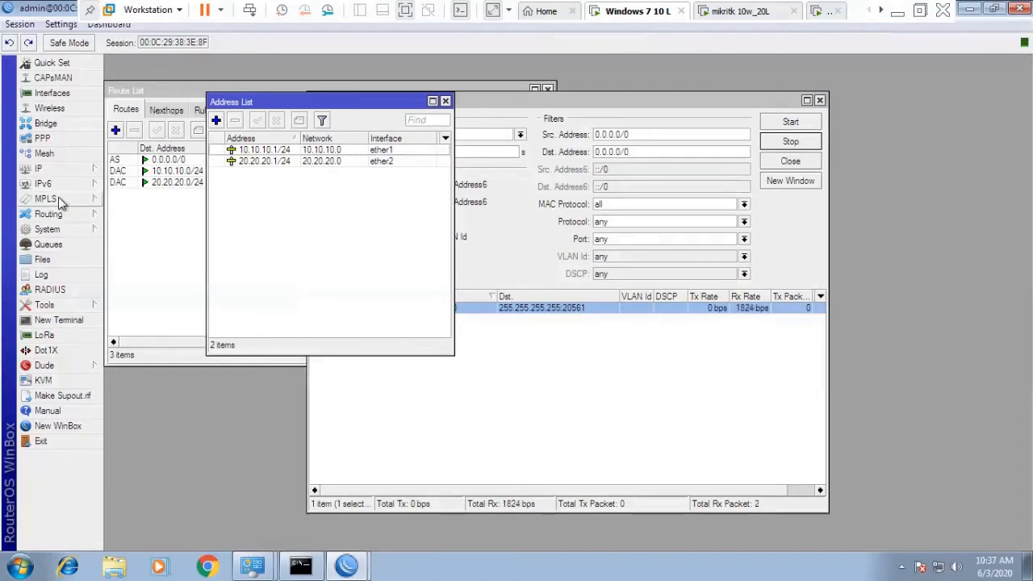
left_click(57, 261)
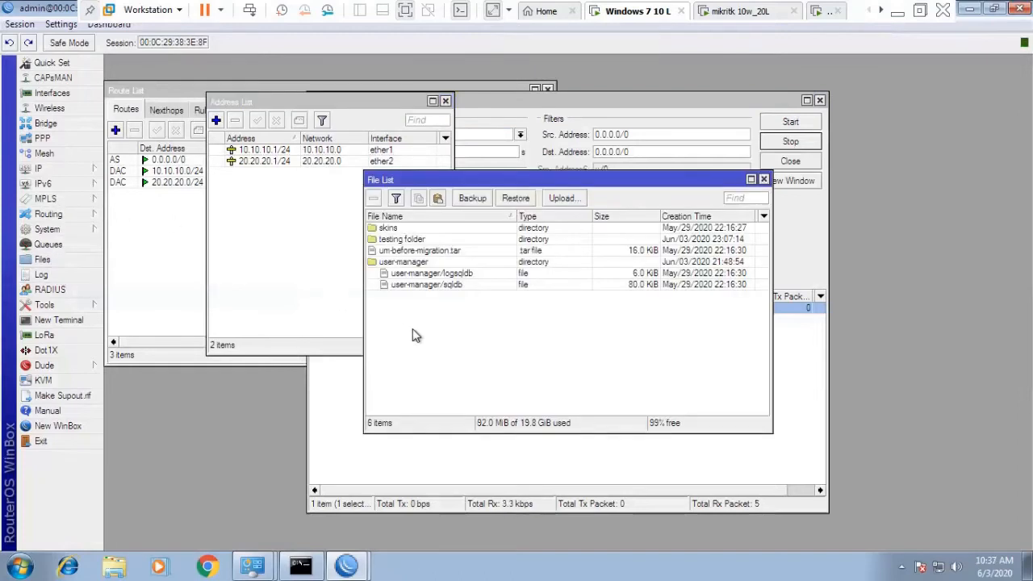
left_click(408, 241)
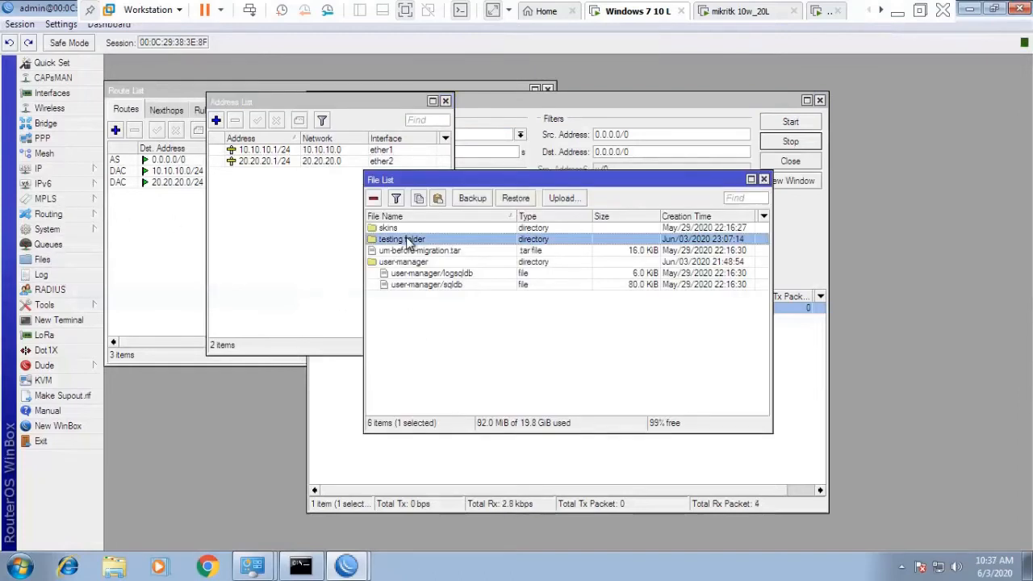
left_click(764, 179)
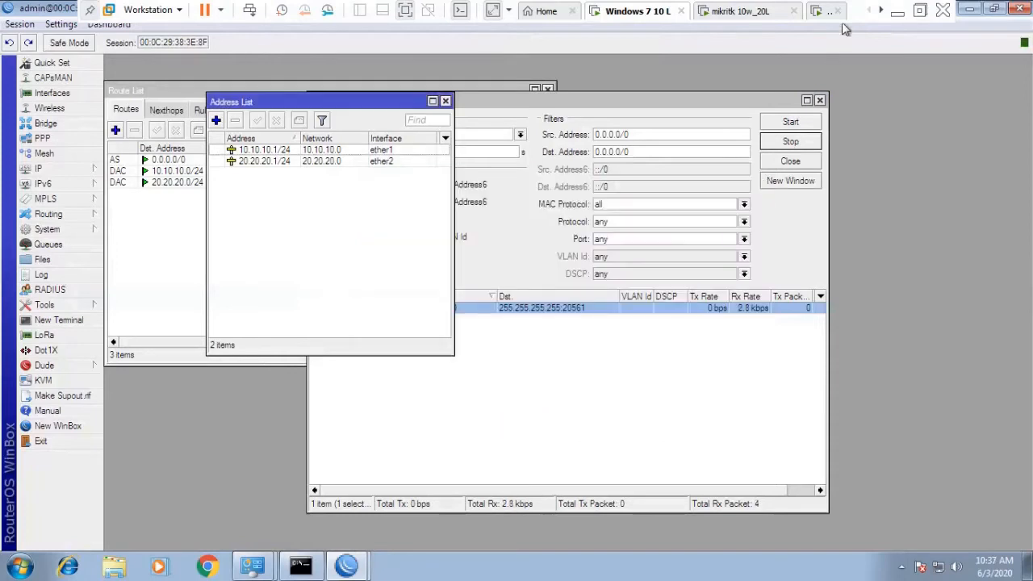
Return to the Windows 7 40L virtual machine.
left_click(881, 11)
left_click(880, 10)
left_click(881, 10)
left_click(881, 10)
left_click(674, 11)
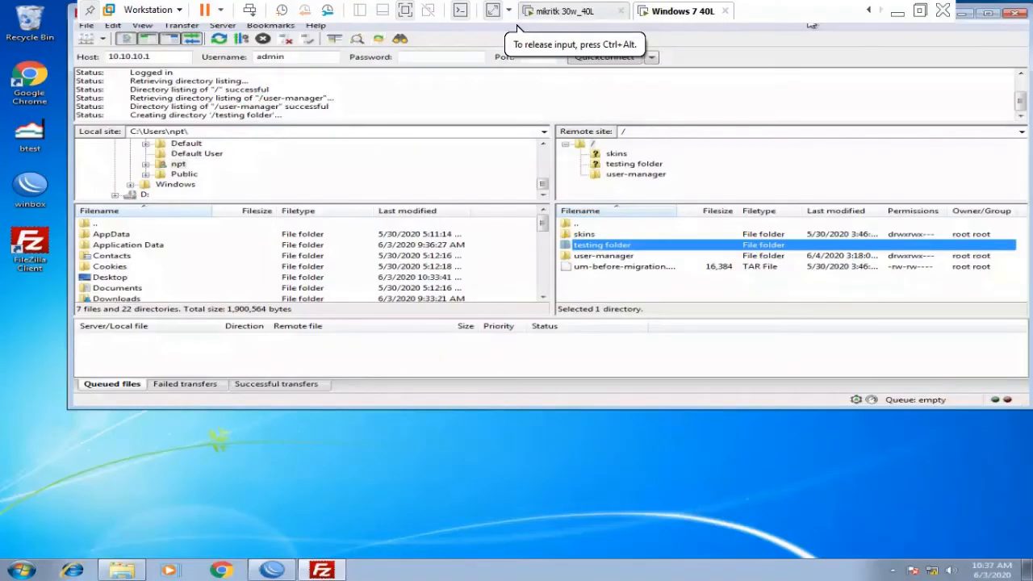
Close FileZilla and launch a Command Prompt via the Start search for cmd.
left_click(1015, 14)
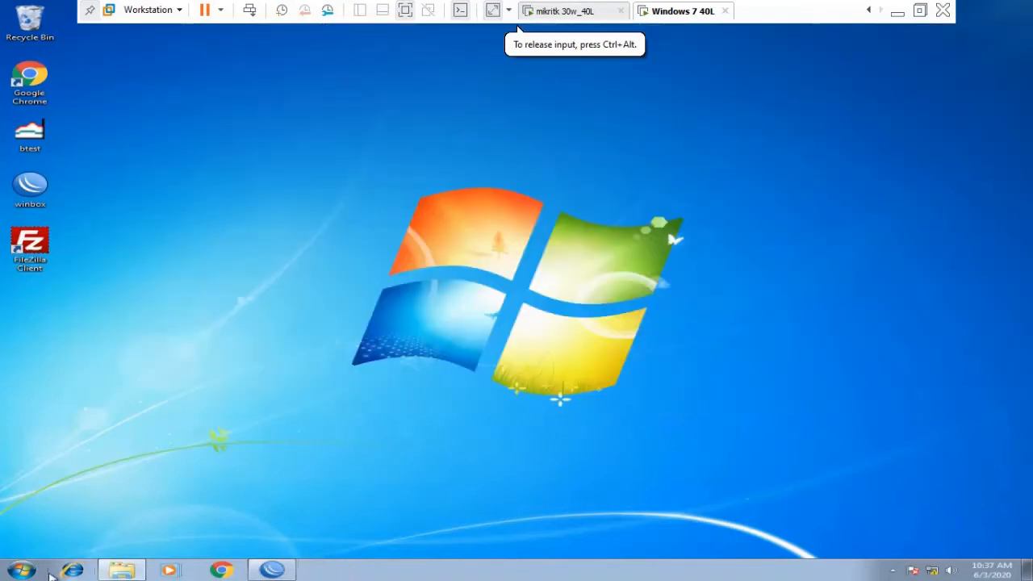
left_click(21, 570)
type("cmd")
key("Return")
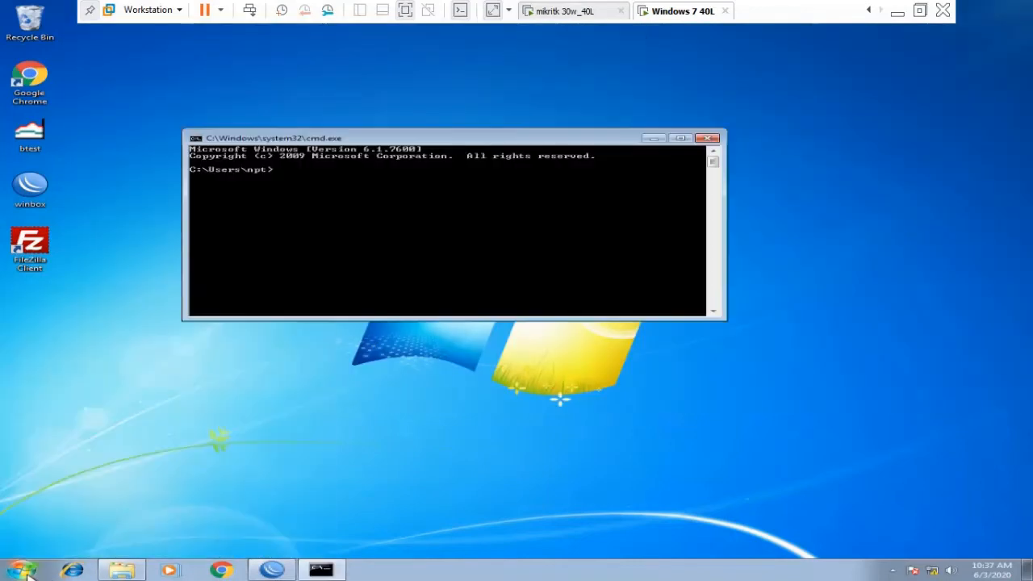
Run 'ping 10.10.10.1 -t', stop it, then rerun the corrected continuous ping.
type("ping 10.10.10.")
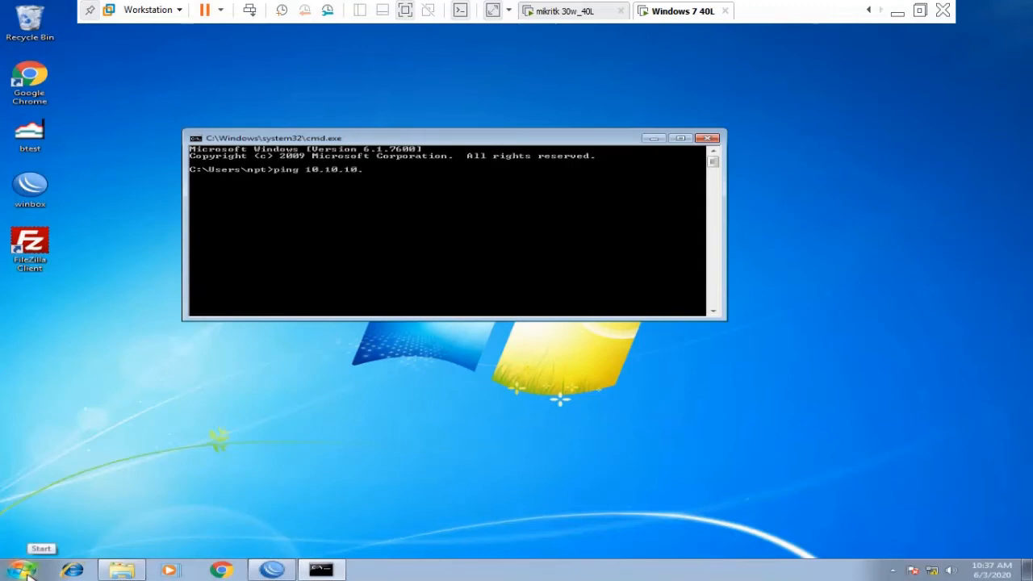
type("1")
type(" -t")
key("Return")
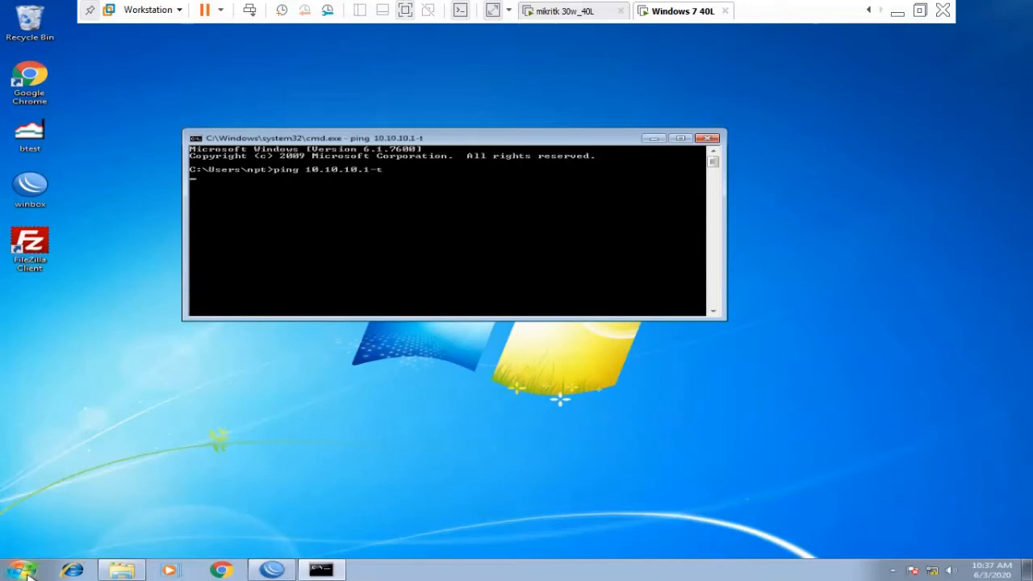
key("ctrl+c")
key("Up")
key("BackSpace")
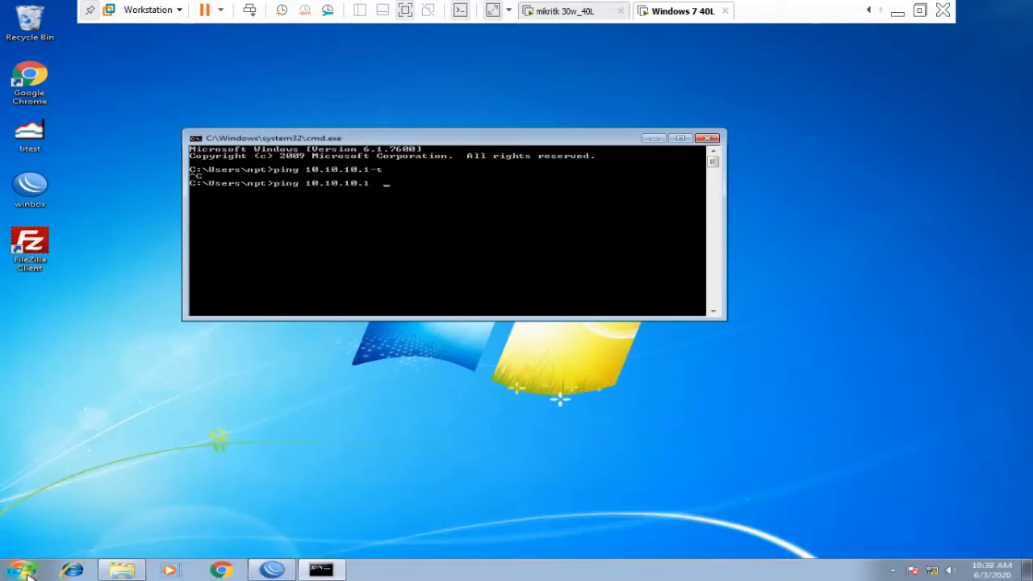
type("t")
key("Return")
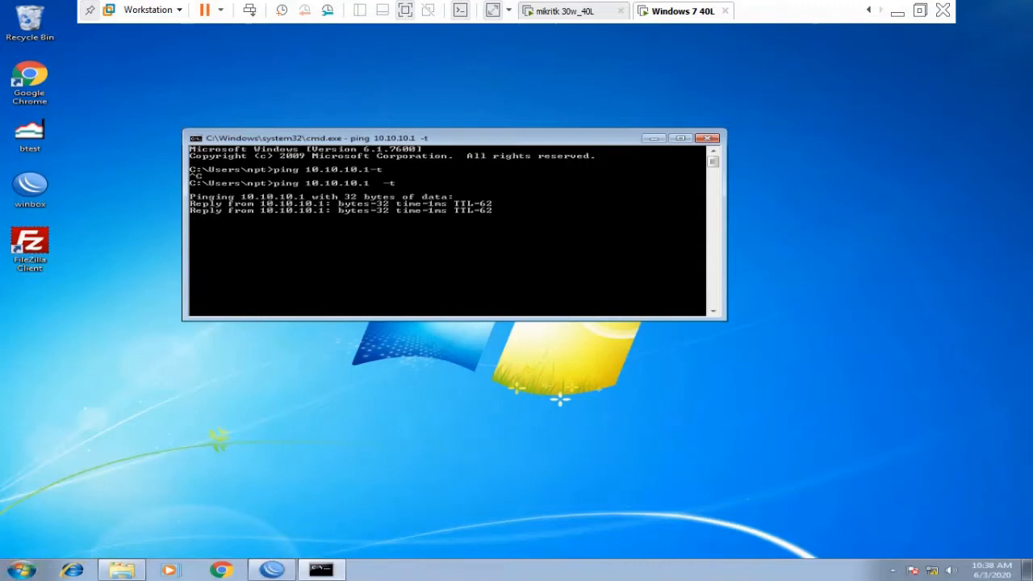
left_click(869, 11)
left_click(869, 11)
On Windows 7 10 L, close Address List and select Torch's ICMP row from 40.40.40.2.
left_click(870, 10)
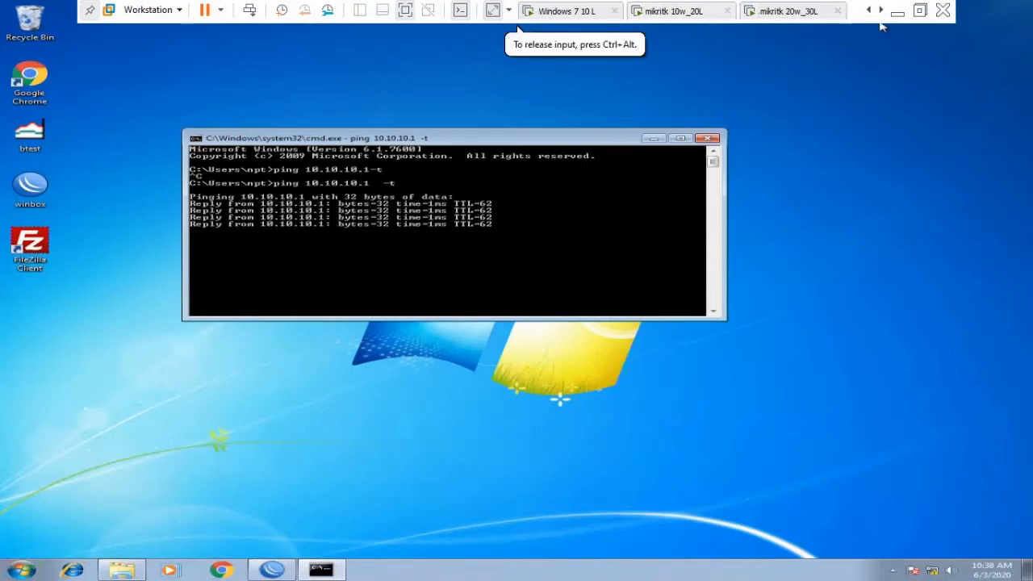
left_click(565, 10)
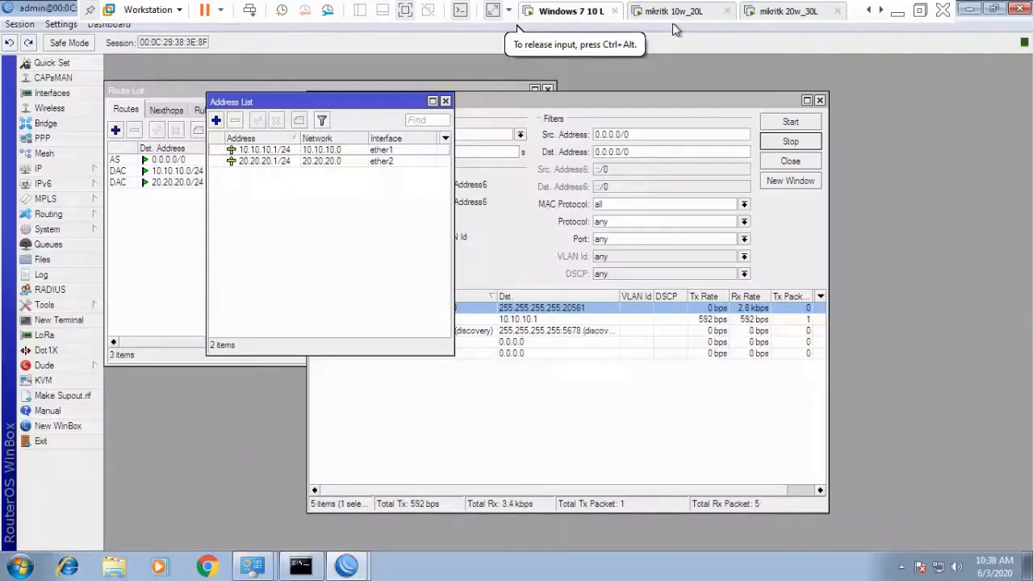
left_click(446, 101)
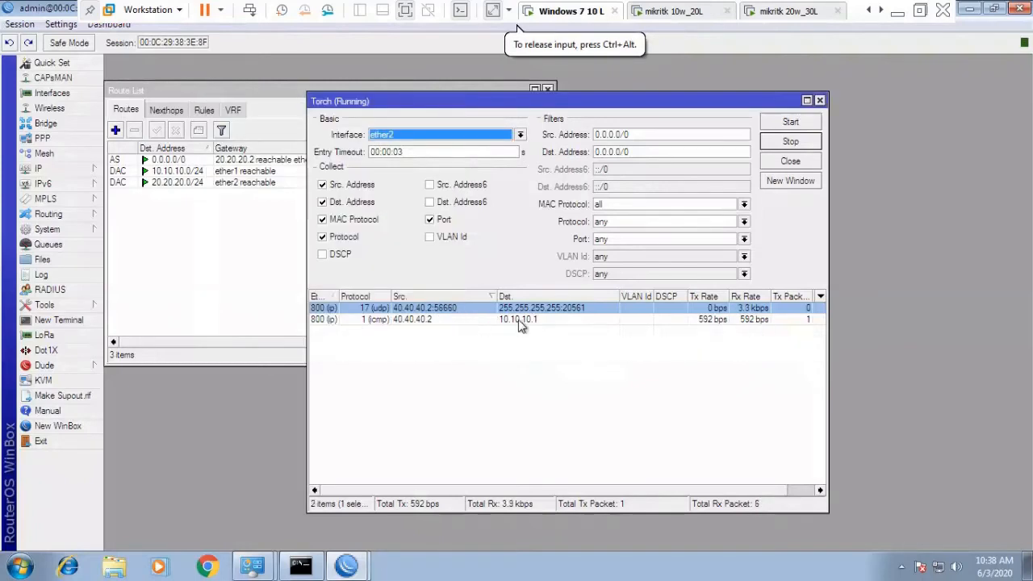
left_click(433, 321)
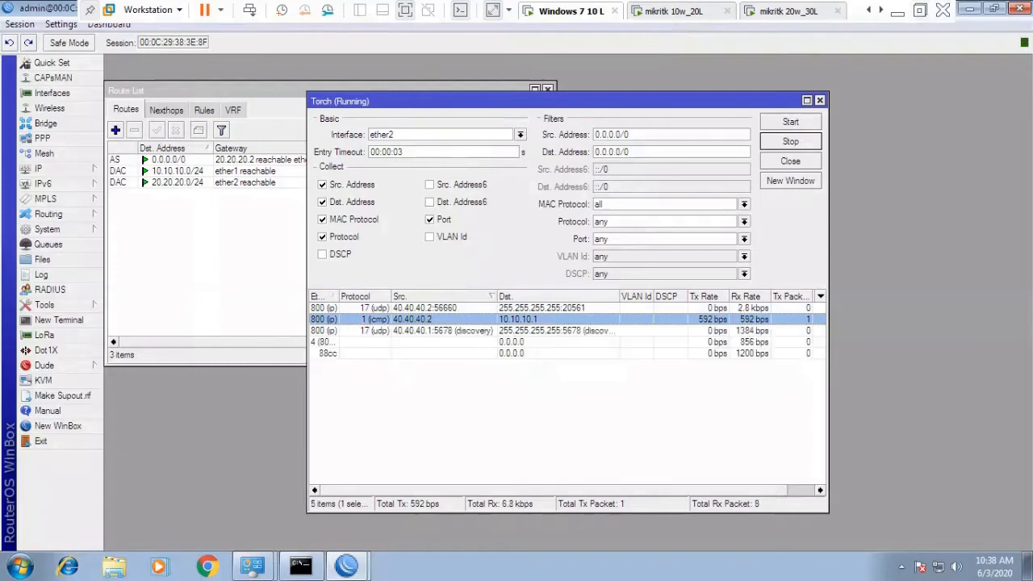
Back on Windows 7 40L, stop the ping with 0% loss and bring up WinBox's NAT list.
left_click(881, 9)
left_click(882, 10)
left_click(881, 10)
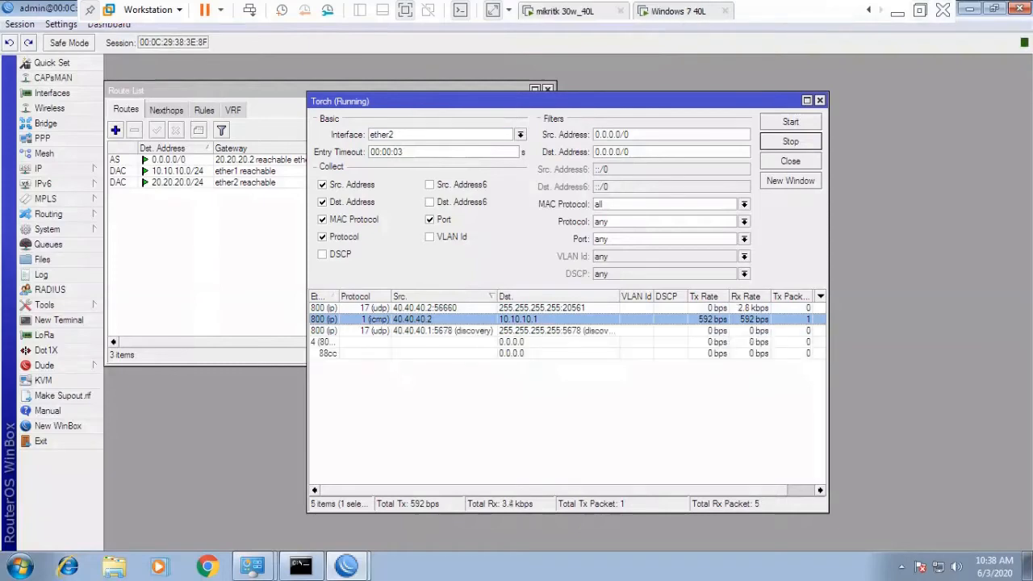
left_click(679, 12)
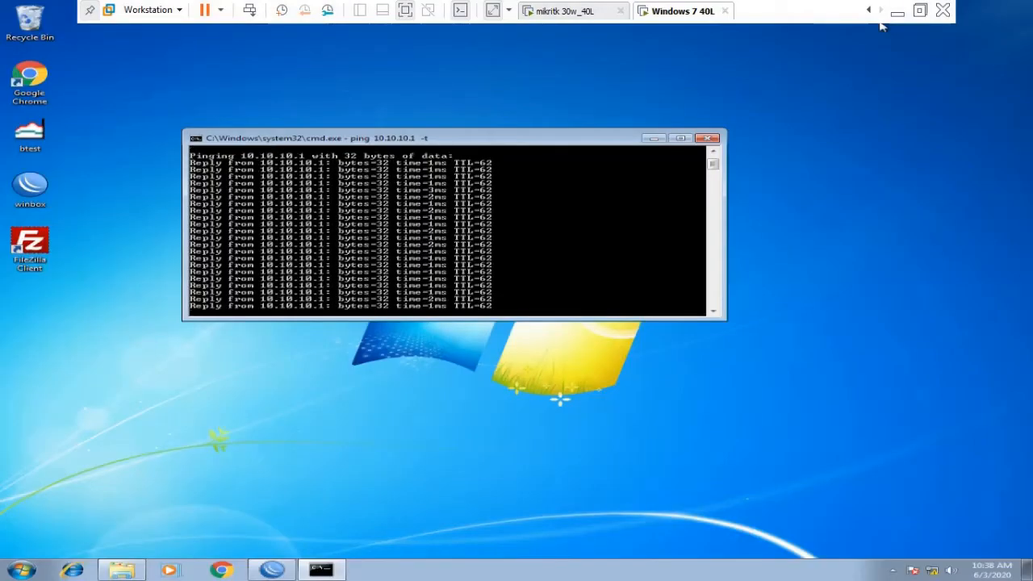
left_click(391, 187)
key("ctrl+c")
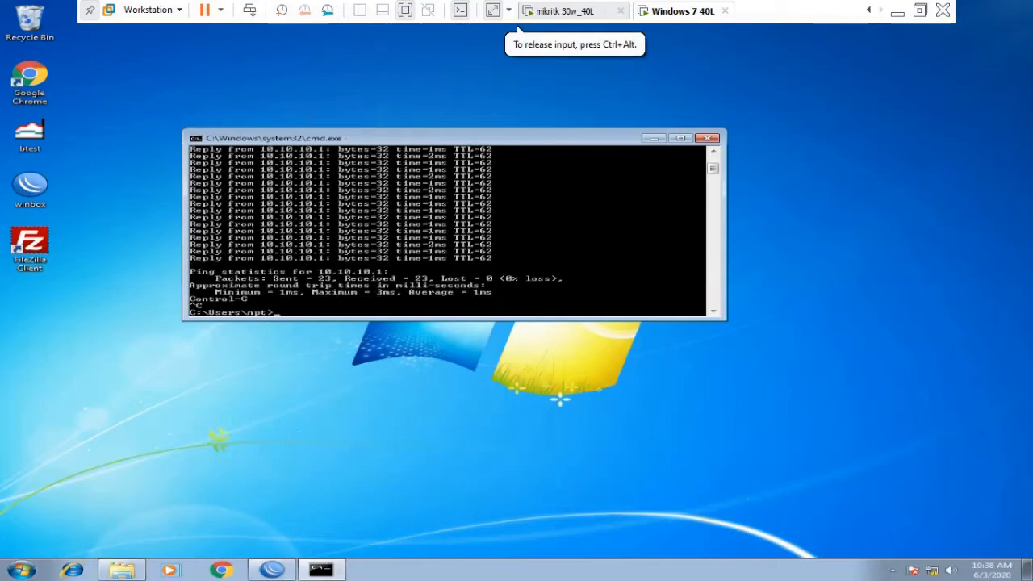
left_click(272, 570)
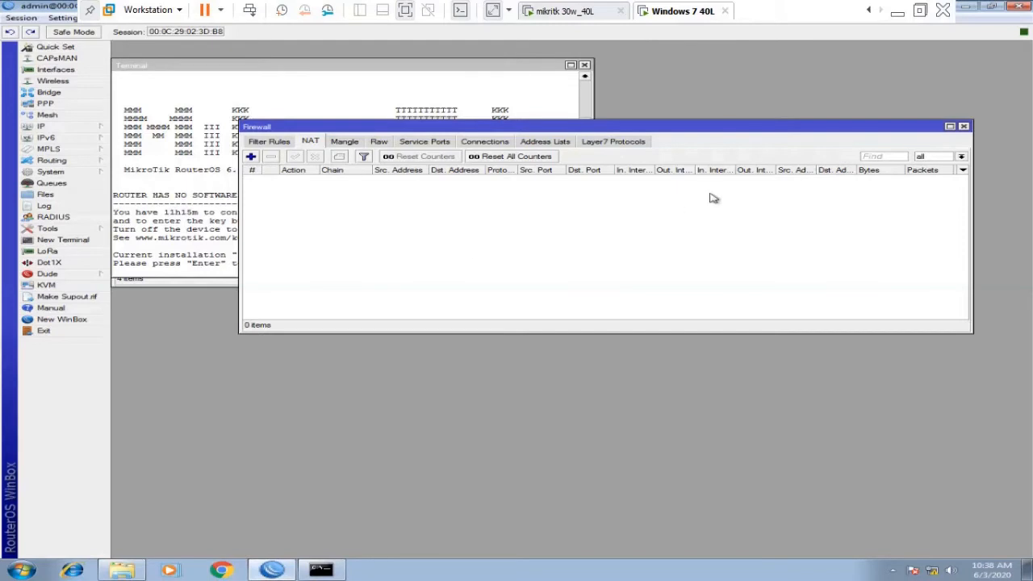
Close the firewall window and check the 40.40.40.1/24 entry in IP Addresses.
left_click(963, 127)
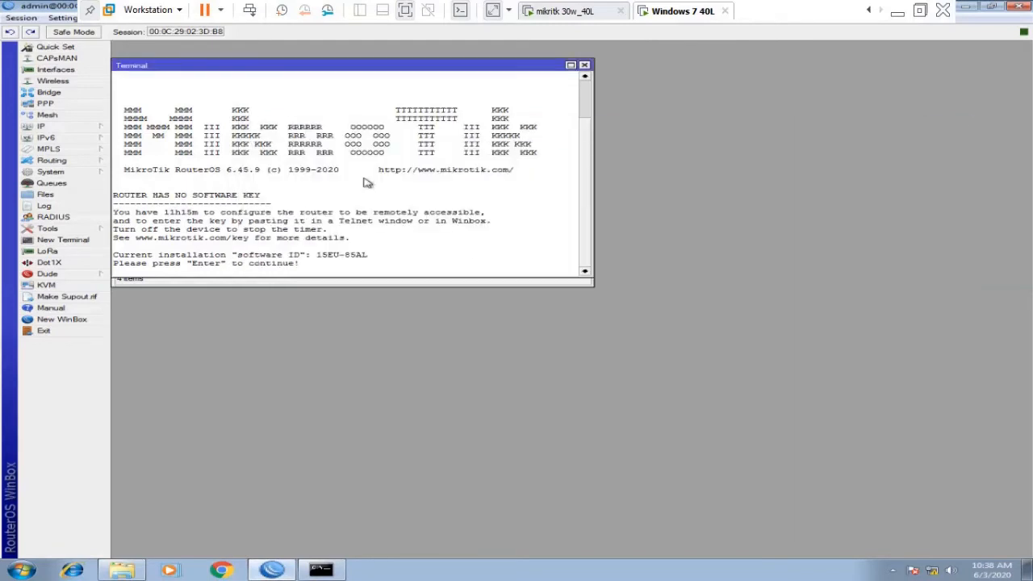
left_click(53, 127)
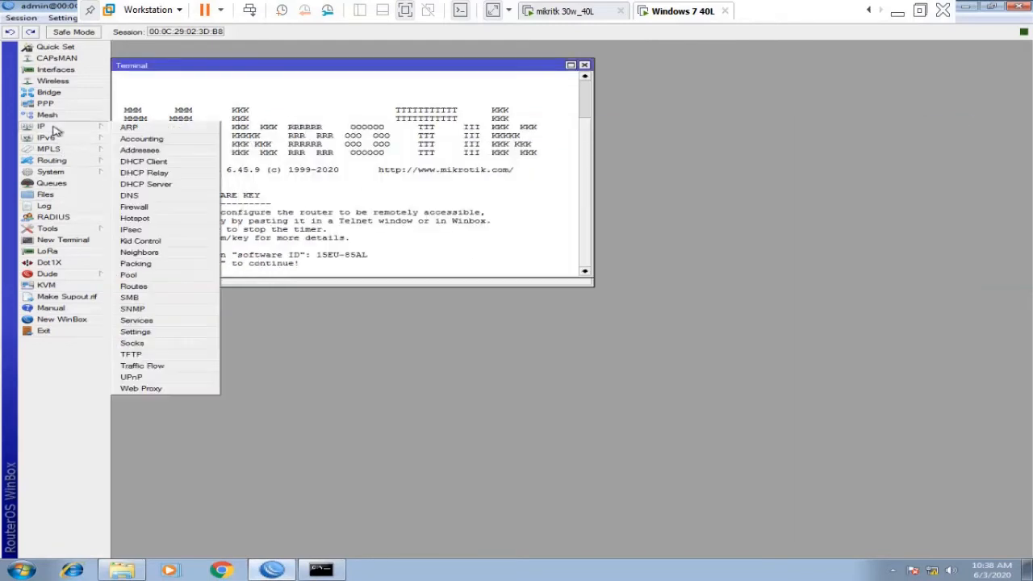
left_click(147, 151)
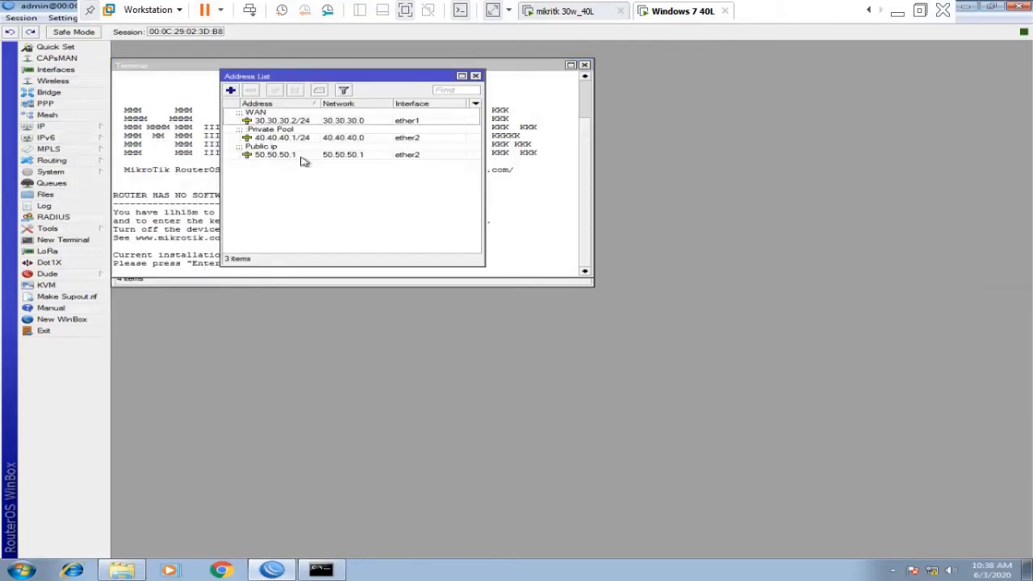
left_click(298, 140)
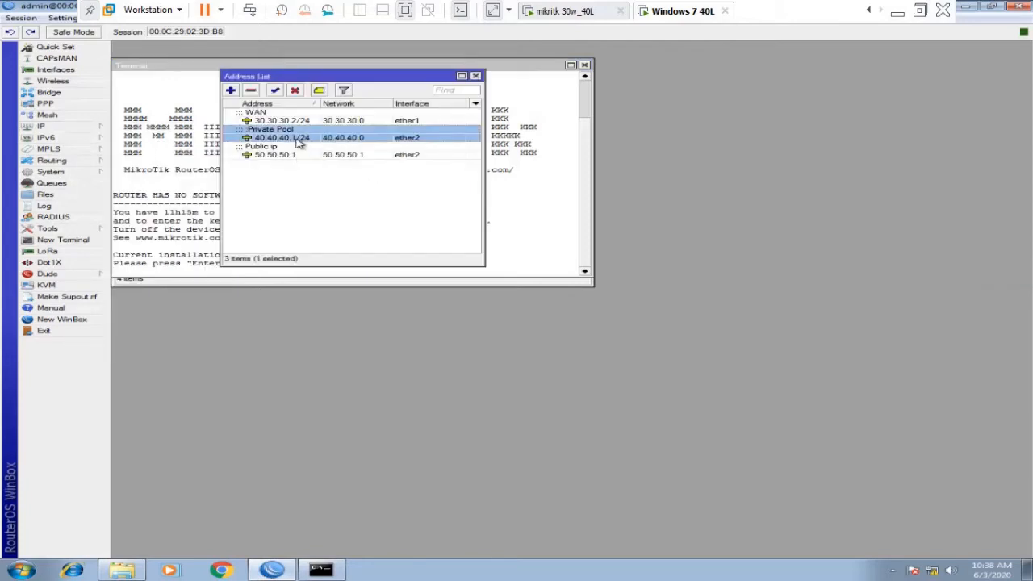
Add a NAT rule with Src. Address 40.40.40.0/24 and action masquerade.
left_click(40, 127)
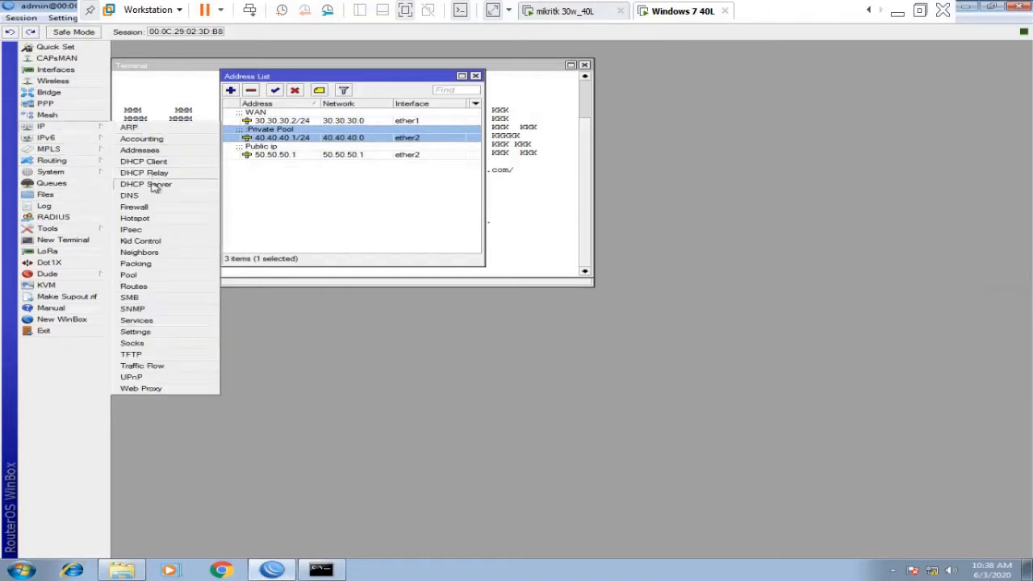
left_click(156, 214)
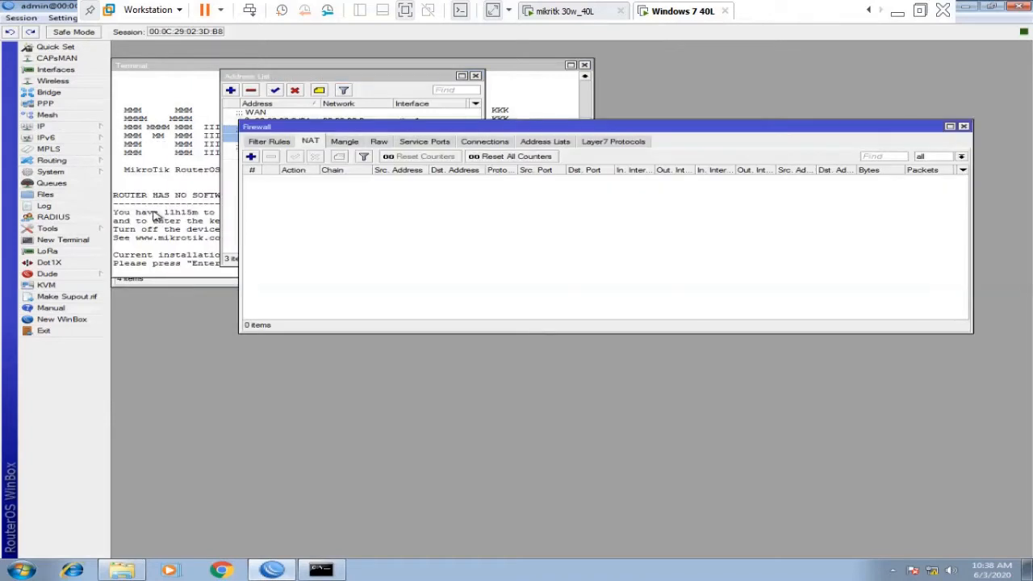
left_click(251, 157)
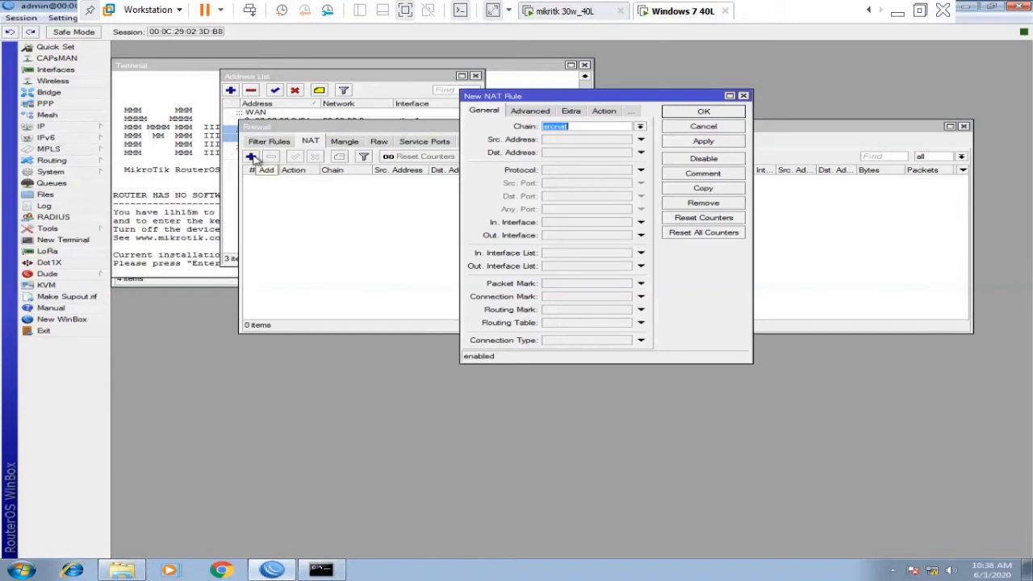
double_click(629, 97)
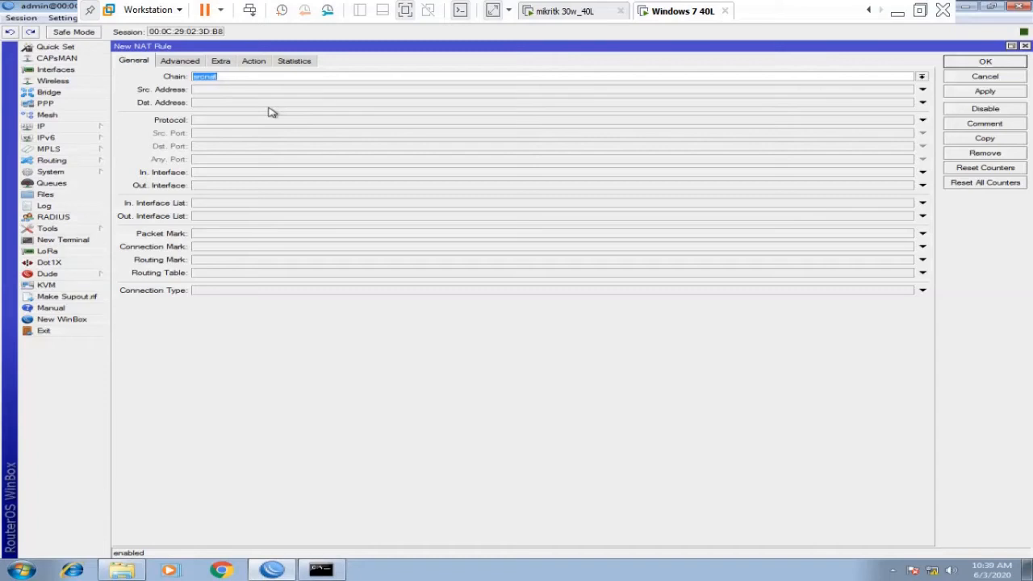
left_click(245, 90)
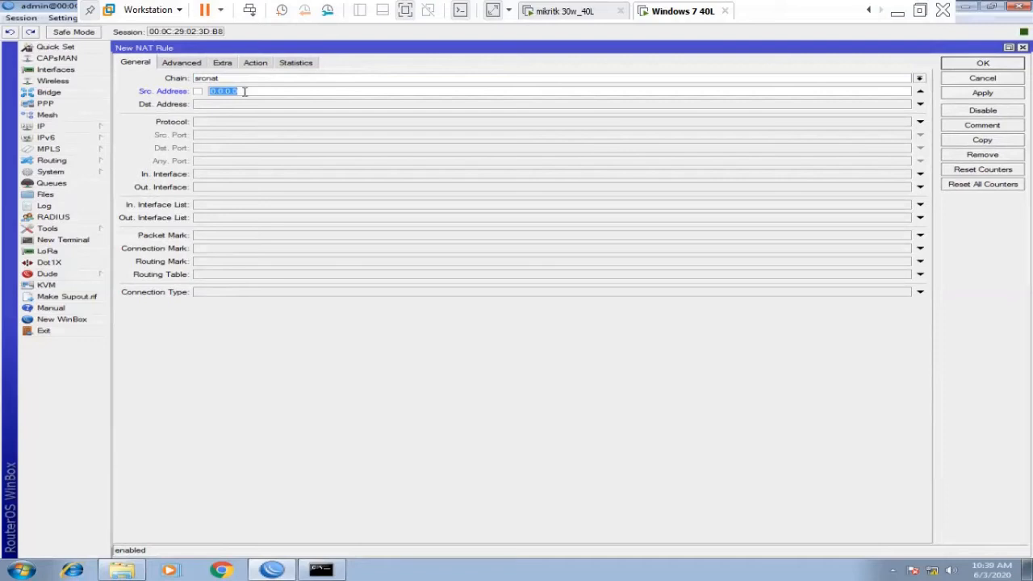
type("40.40.40.0/24")
left_click(260, 64)
left_click(265, 79)
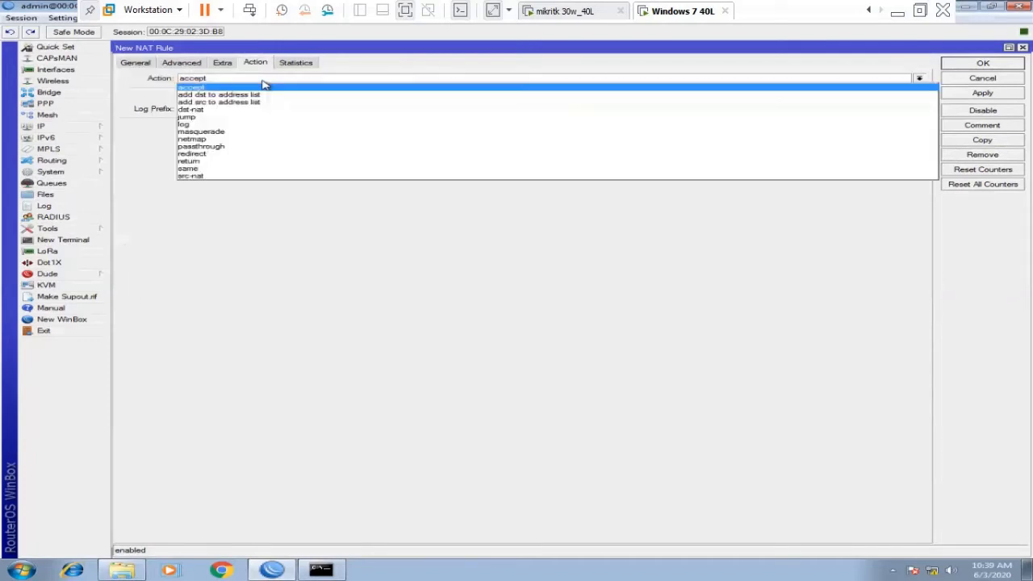
left_click(232, 133)
left_click(983, 63)
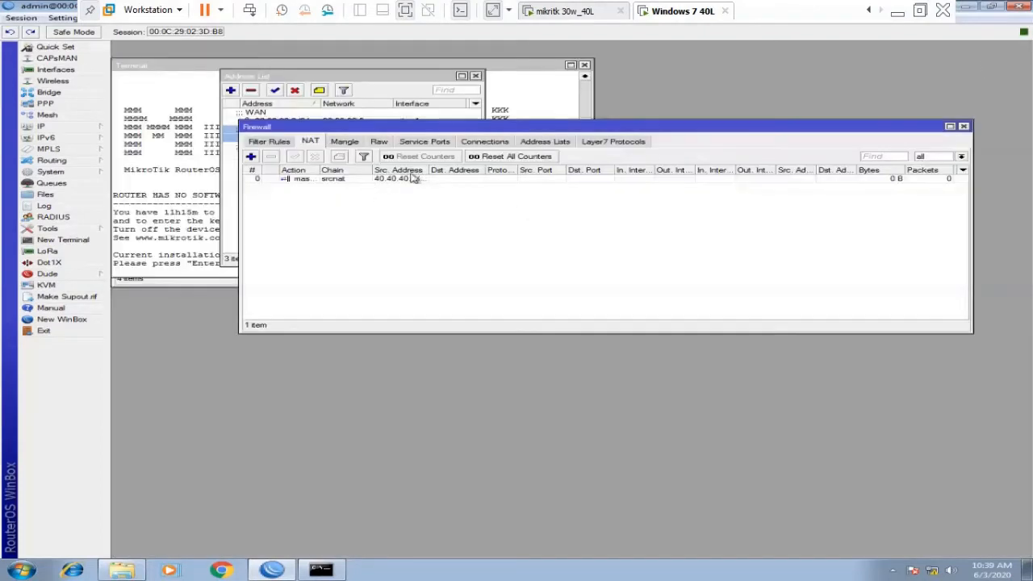
Widen the Src. Address column, then rerun 'ping 10.10.10.1 -t' in the Command Prompt.
left_click_drag(431, 170, 464, 170)
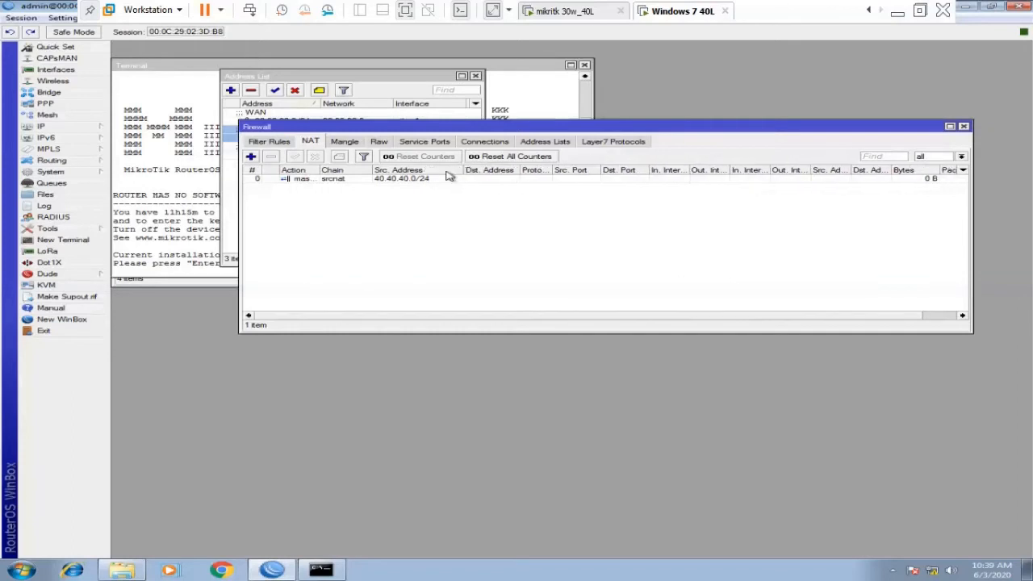
left_click(445, 179)
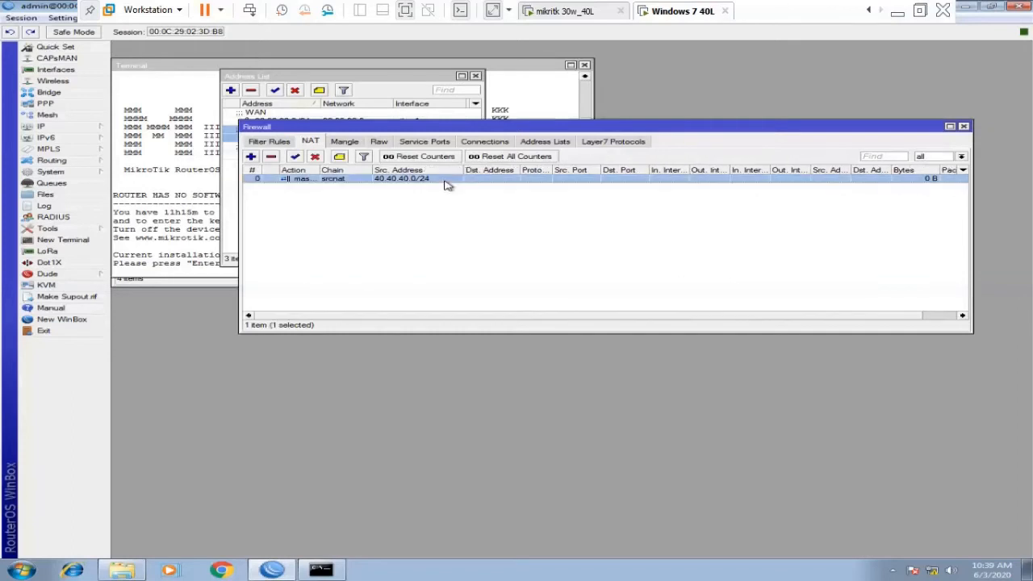
left_click(321, 570)
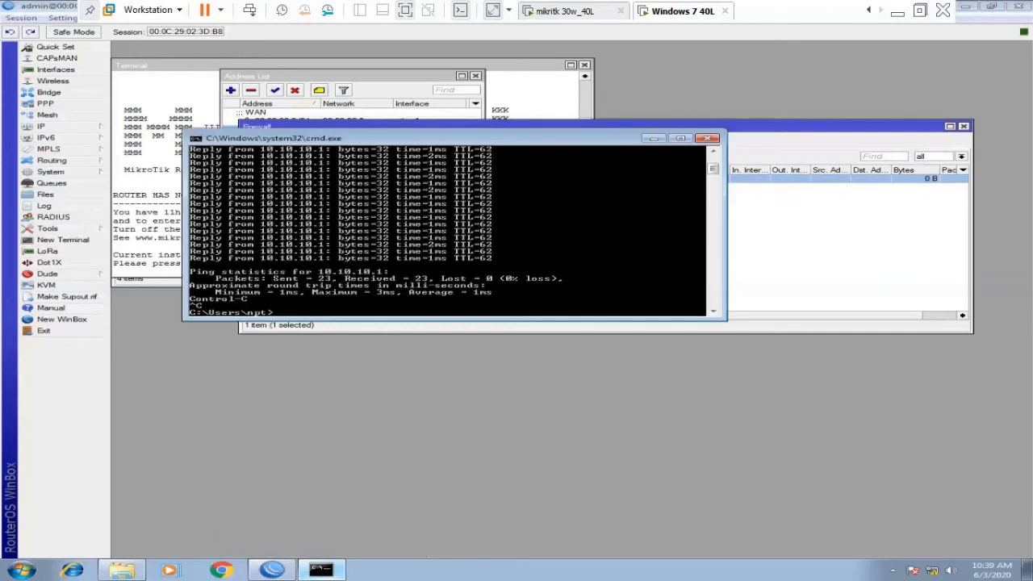
key("Up")
key("Return")
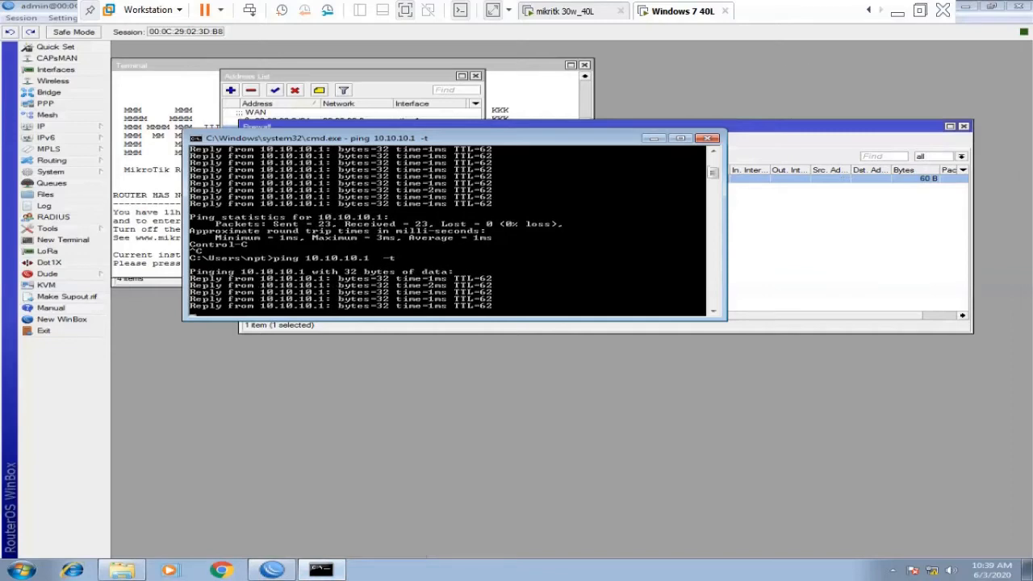
On Windows 7 10 L, select the Torch ICMP row arriving from 30.30.30.2.
left_click(869, 10)
left_click(870, 10)
left_click(869, 10)
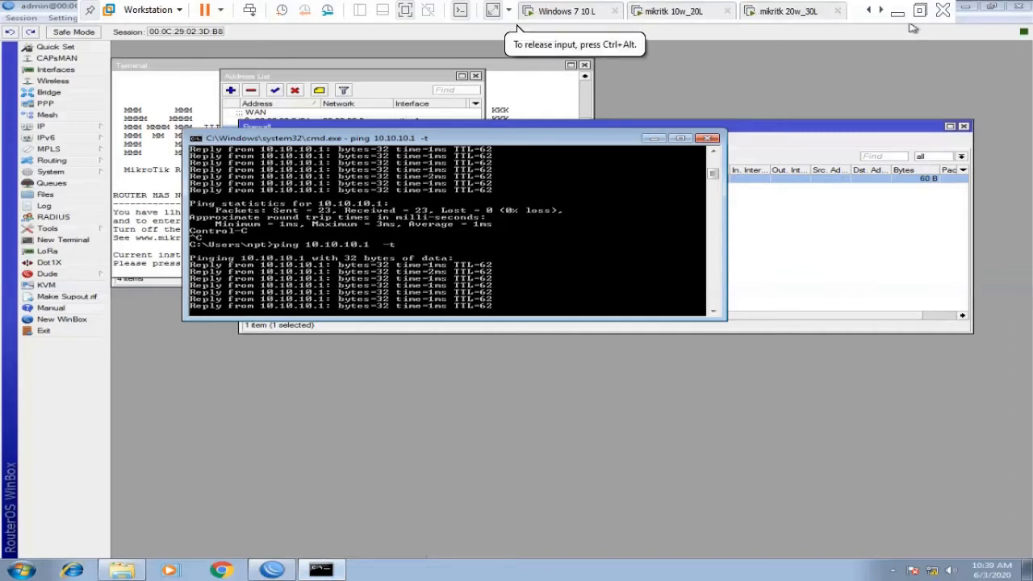
left_click(572, 11)
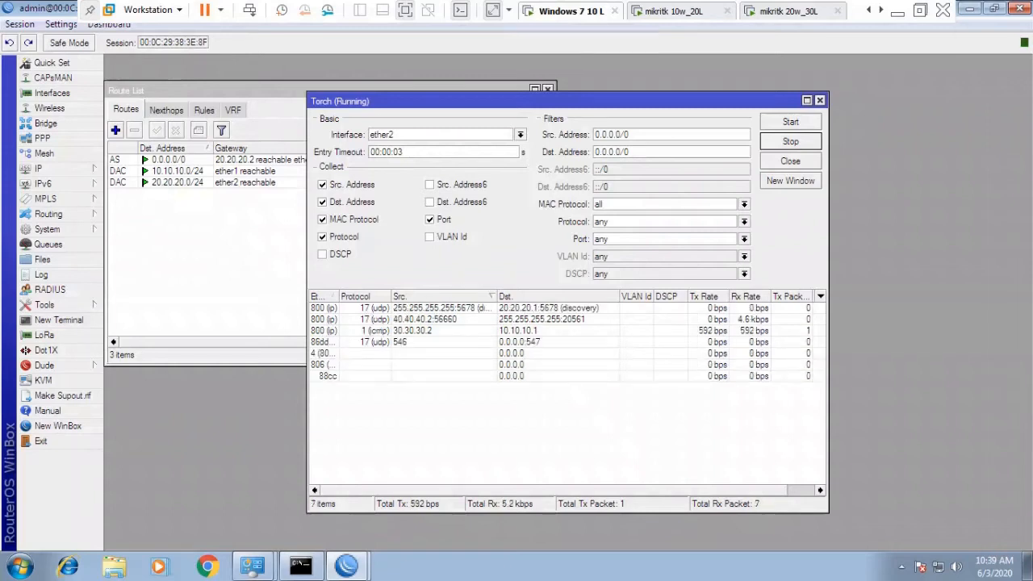
left_click(407, 320)
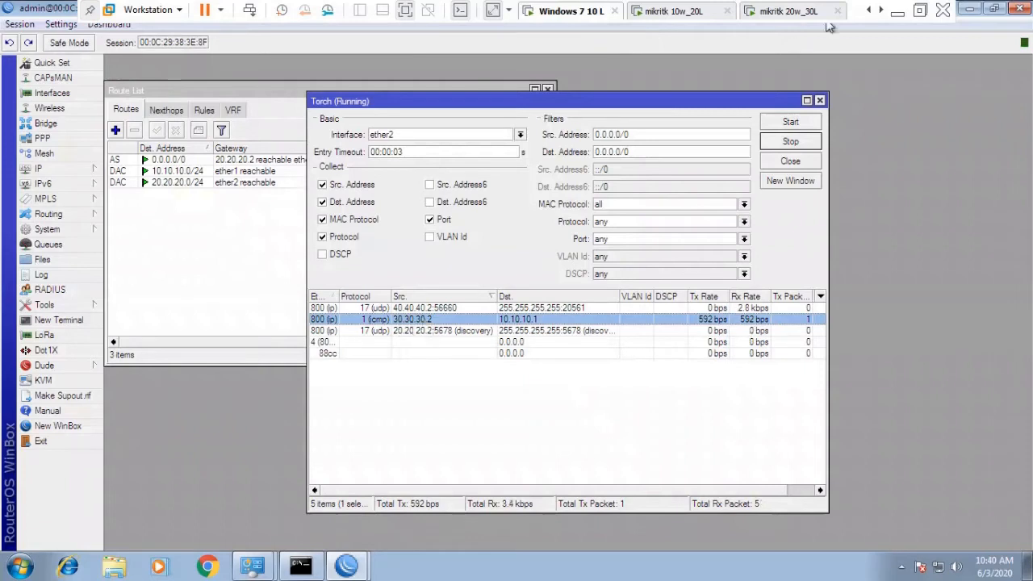
Go to the Windows 7 40L machine and close the router Terminal.
left_click(791, 11)
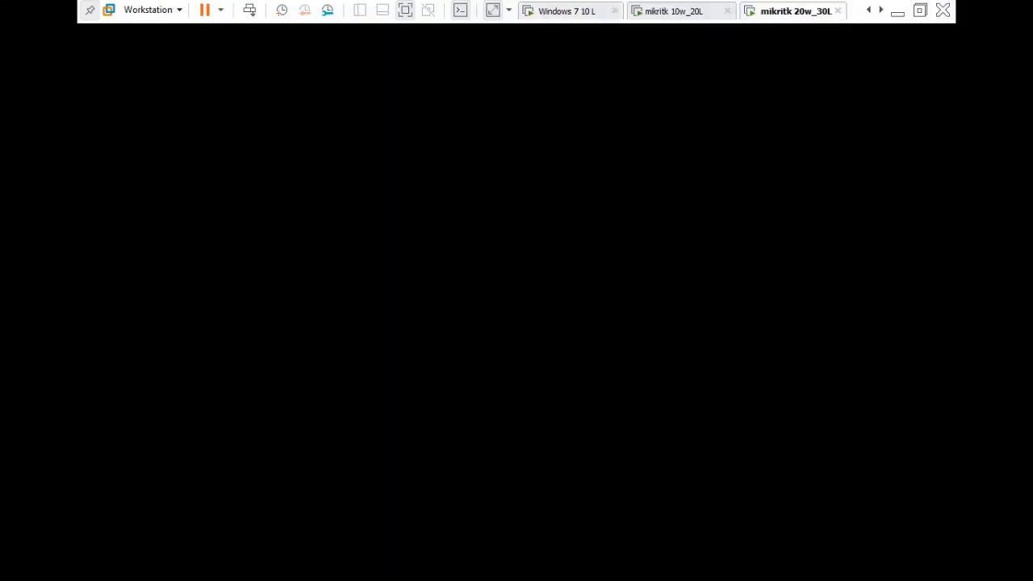
left_click(882, 10)
left_click(882, 11)
left_click(795, 11)
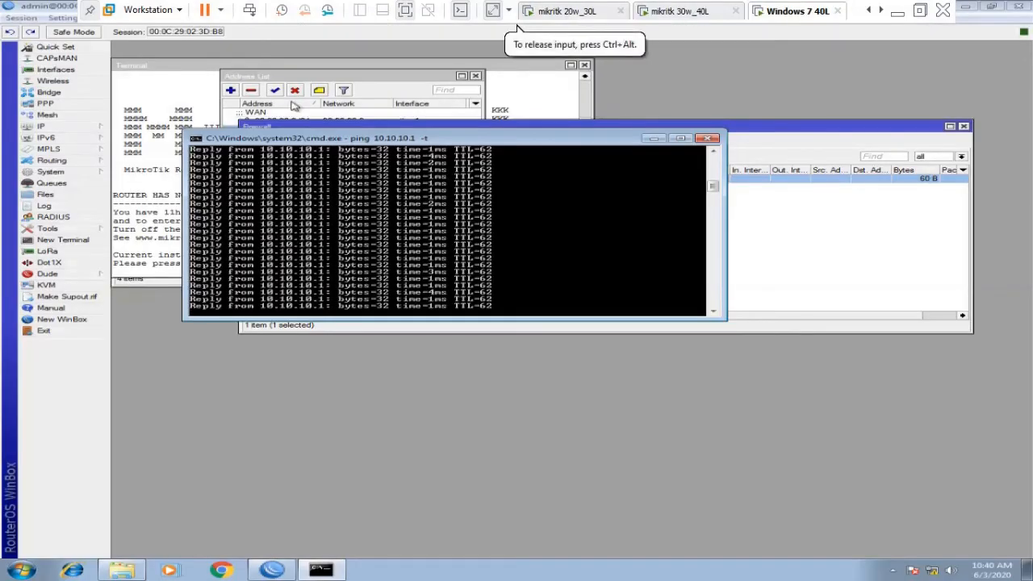
left_click(339, 69)
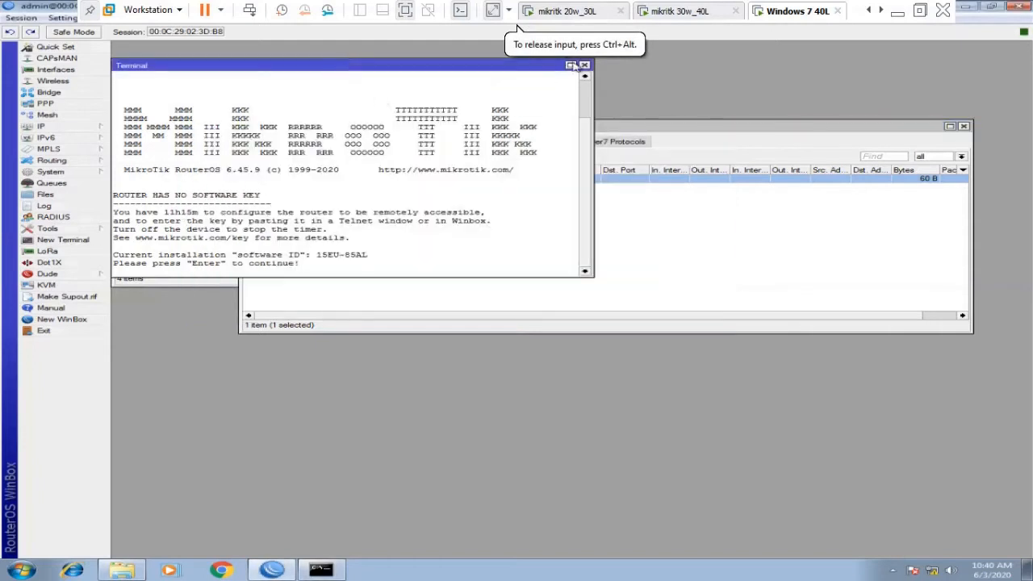
left_click(584, 66)
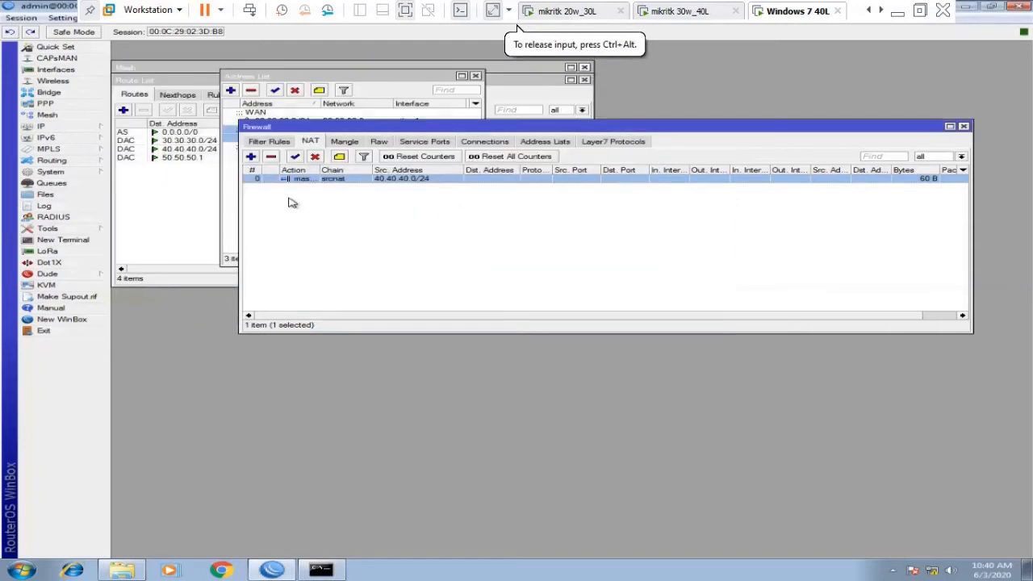
Edit the srcnat rule's Src. Address from 40.40.40.0/24 to 40.40.40.2.
left_click(308, 121)
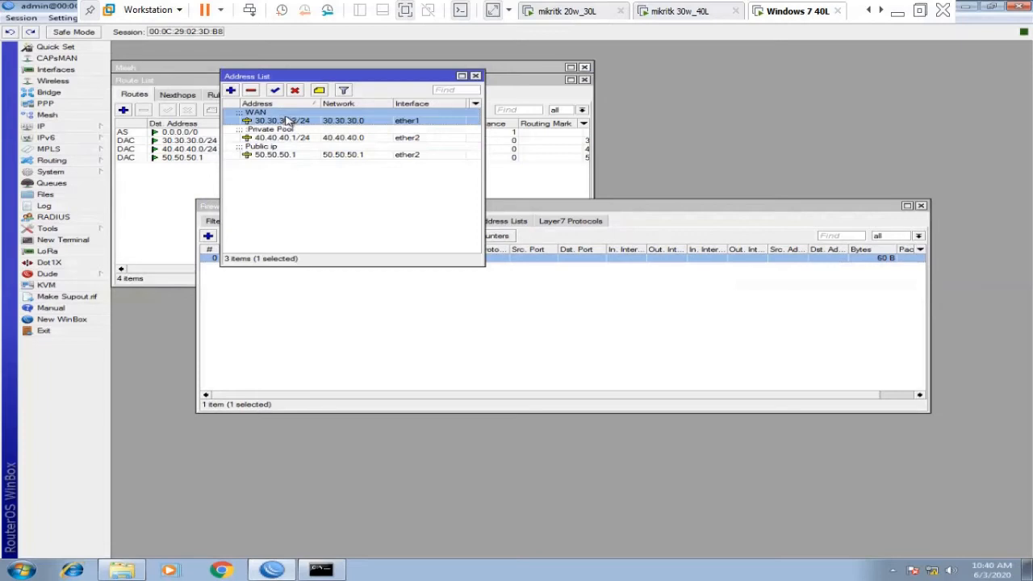
mouse_move(289, 144)
left_click(288, 305)
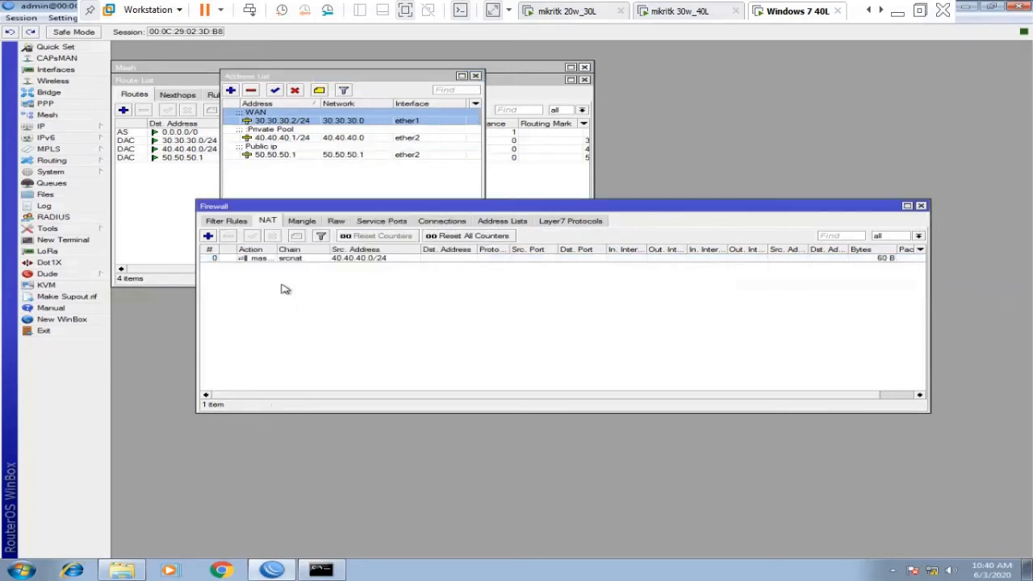
double_click(282, 259)
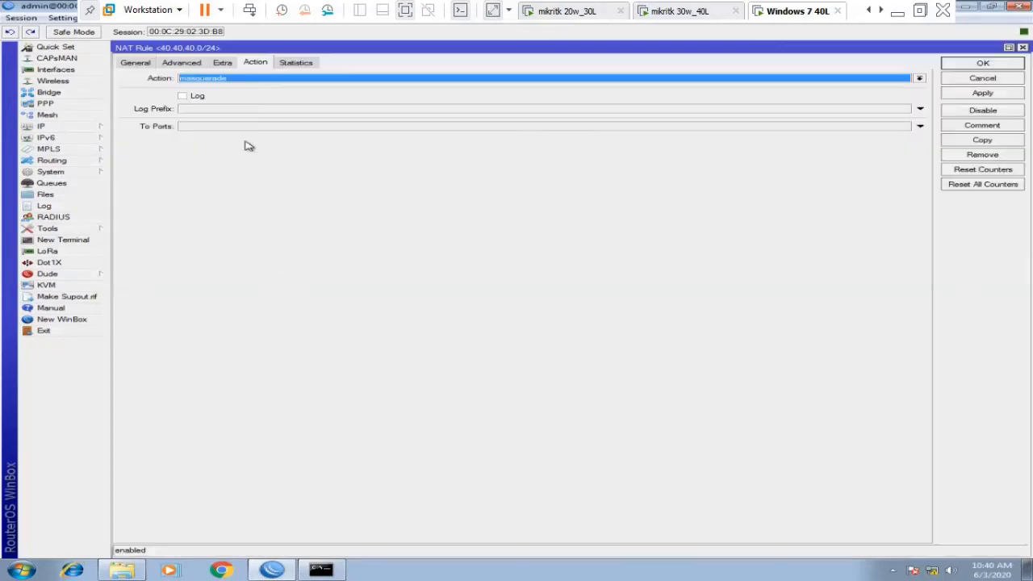
left_click(127, 65)
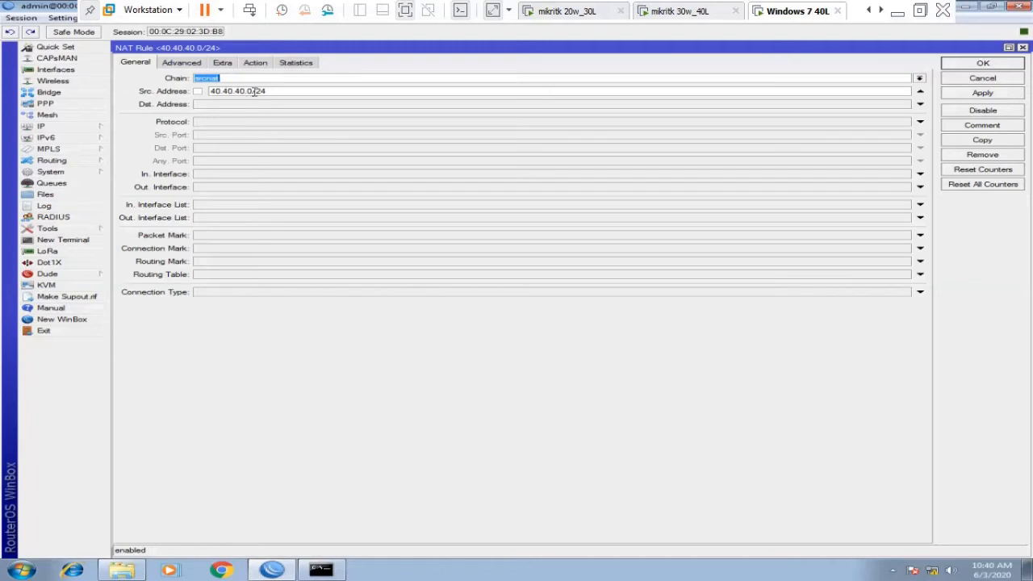
left_click_drag(247, 92, 273, 95)
type("2")
left_click(978, 64)
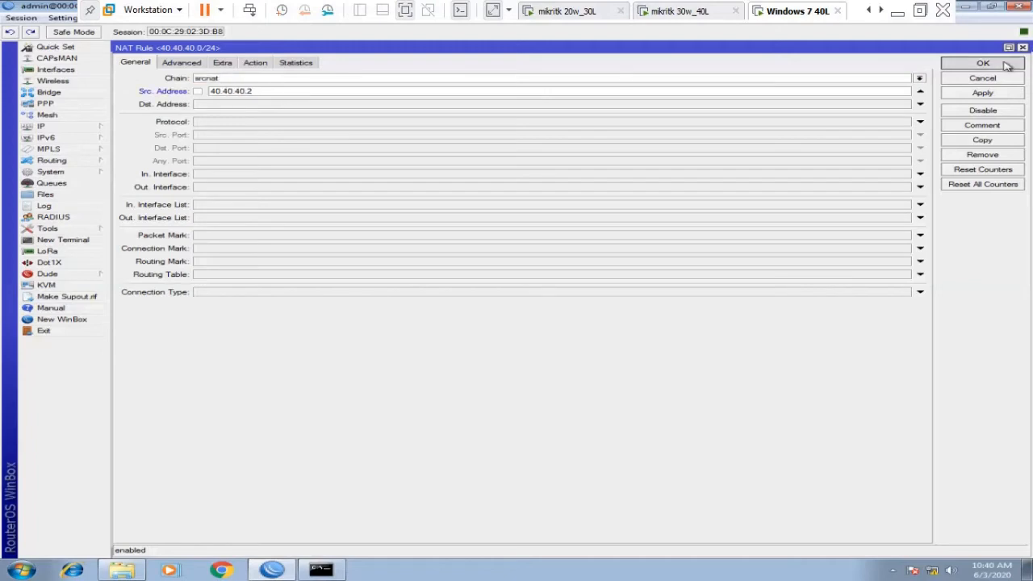
left_click(327, 570)
Stop and restart the continuous ping to 10.10.10.1.
key("ctrl+c")
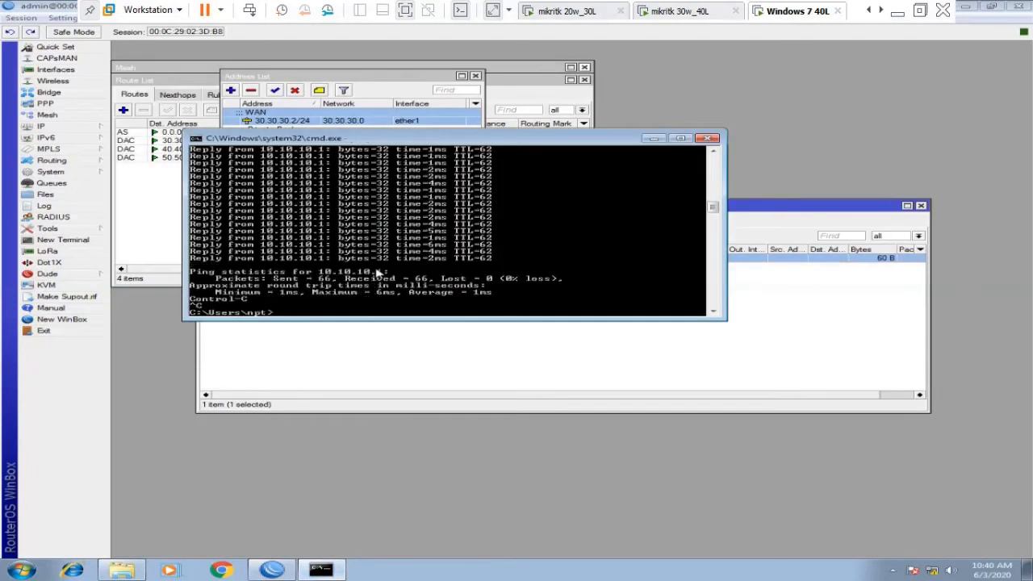
key("Up")
key("Return")
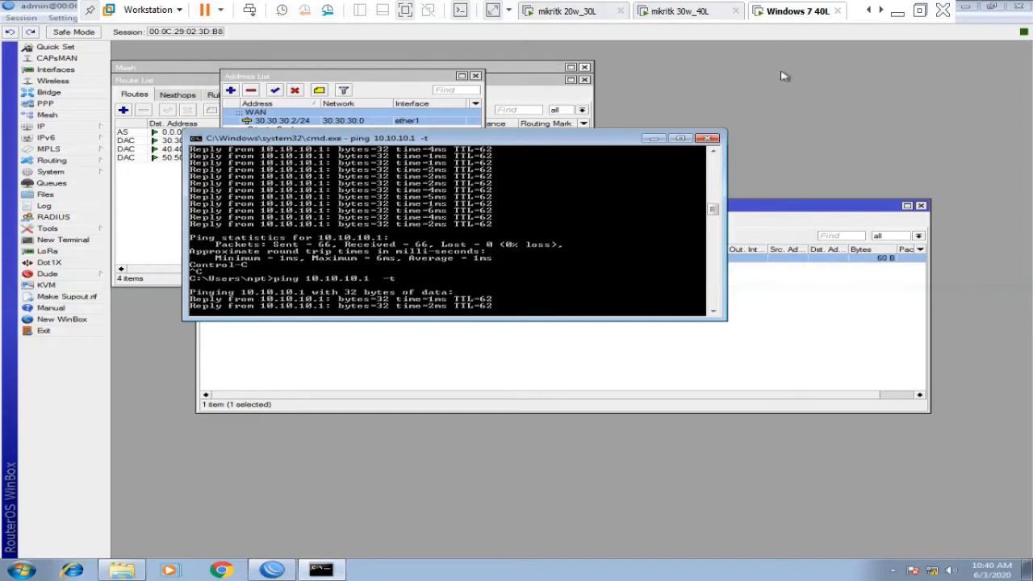
Check the Windows 7 10 L and mikritk 20w_30L machines, then return to Windows 7 40L.
left_click(870, 11)
left_click(870, 11)
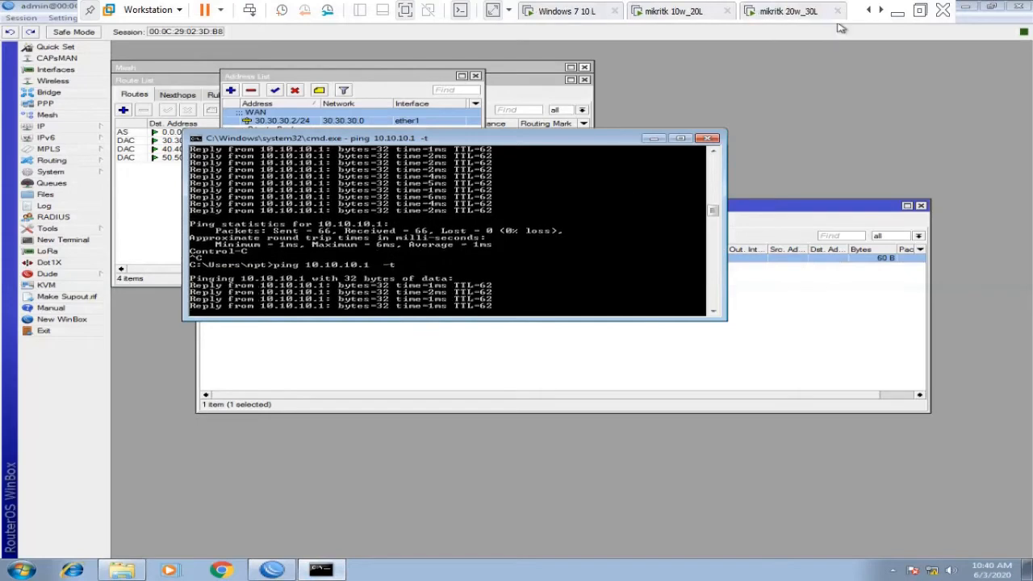
left_click(571, 11)
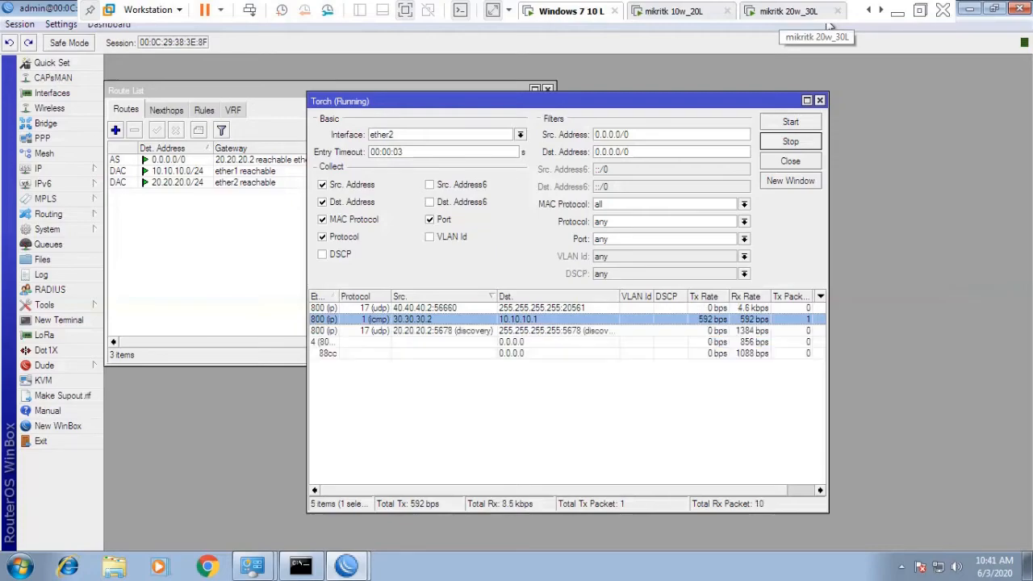
left_click(807, 11)
left_click(881, 11)
left_click(882, 11)
left_click(881, 10)
left_click(678, 10)
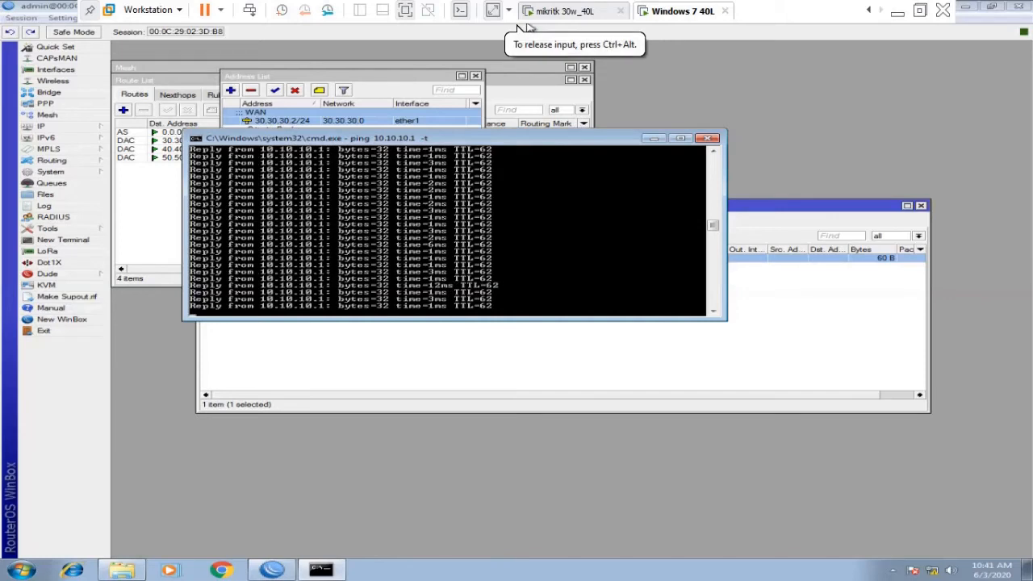
Move through the virtual machines to the Windows 7 10 L machine.
left_click(870, 11)
left_click(870, 11)
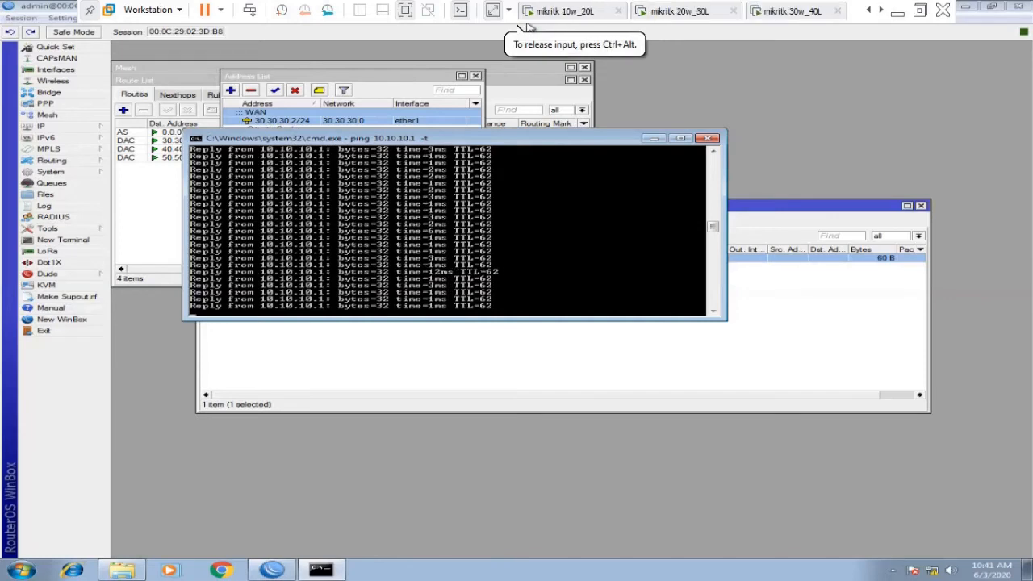
left_click(869, 10)
left_click(869, 10)
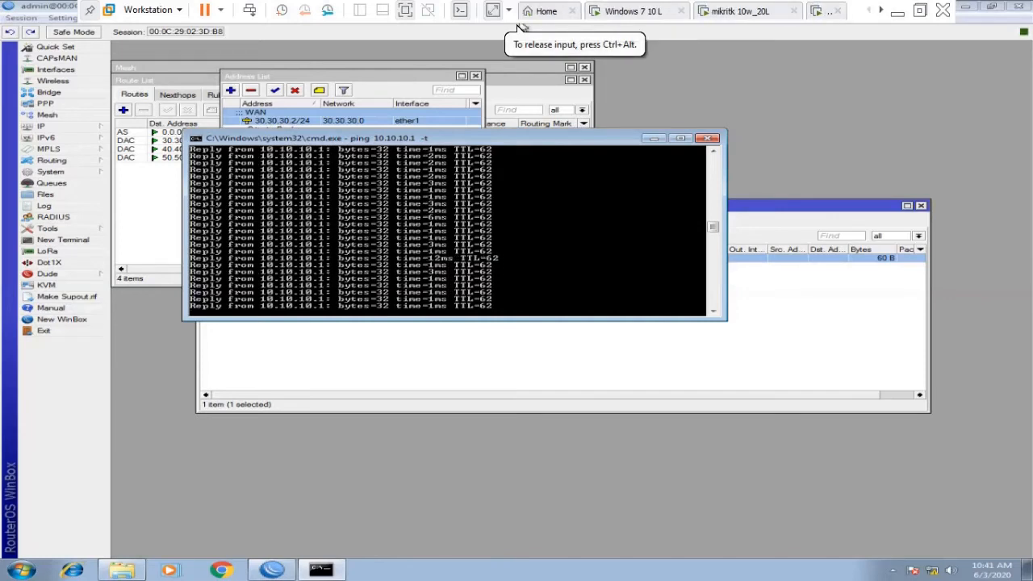
left_click(739, 11)
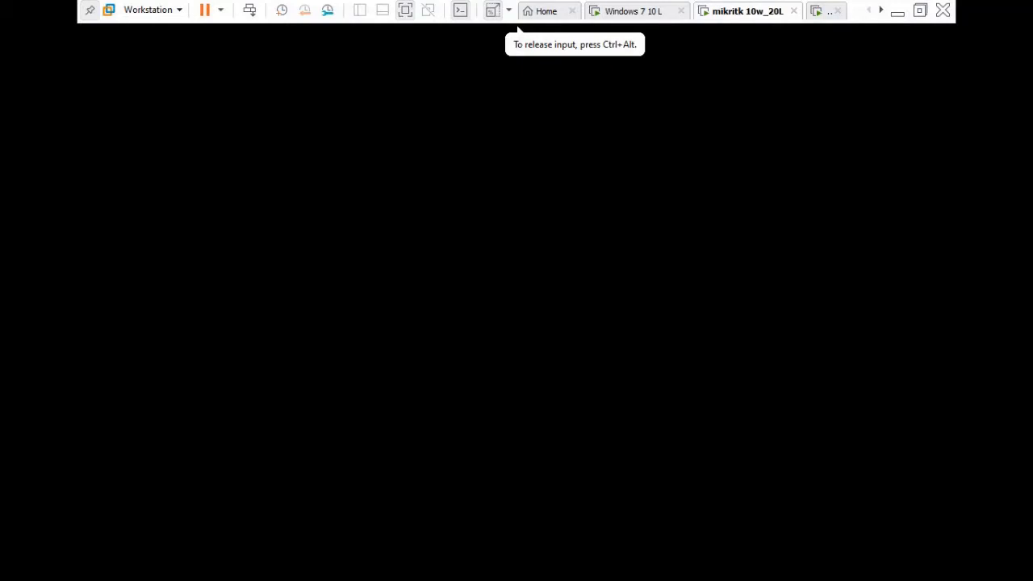
key("ctrl+alt+Right")
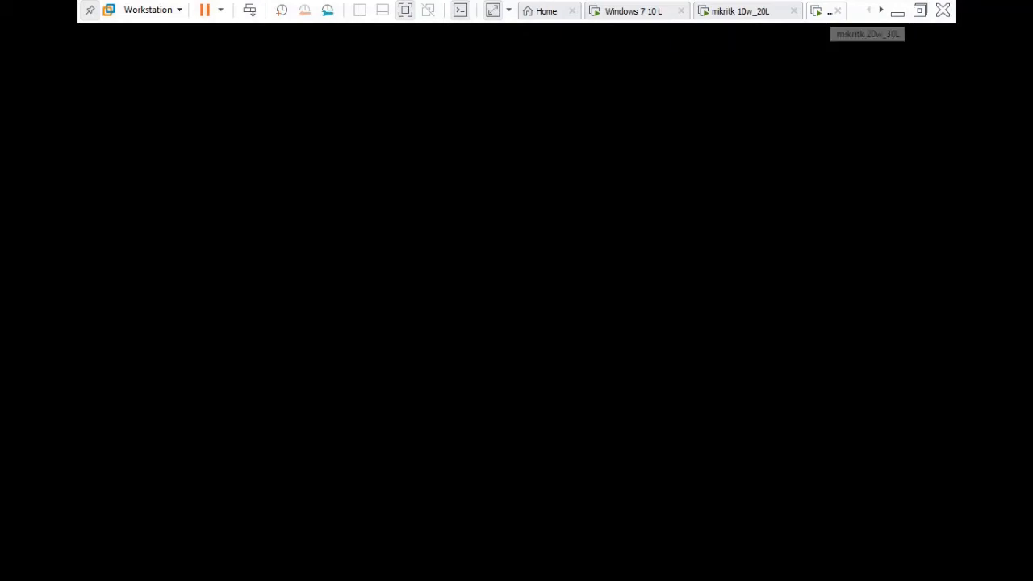
left_click(642, 12)
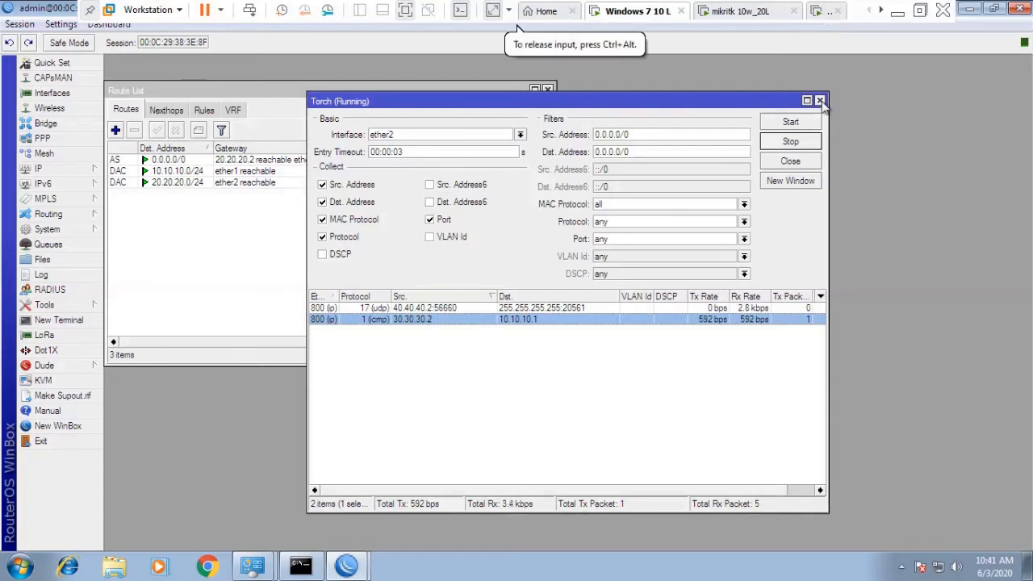
Connect a new WinBox session to neighbor 30.30.30.2 and dismiss the software key notice.
left_click(53, 426)
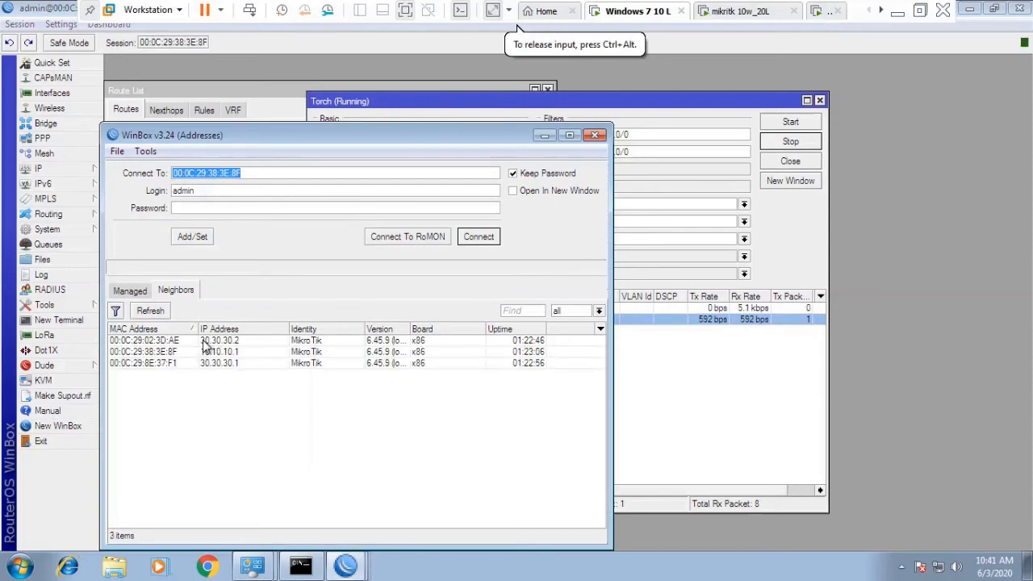
left_click(172, 342)
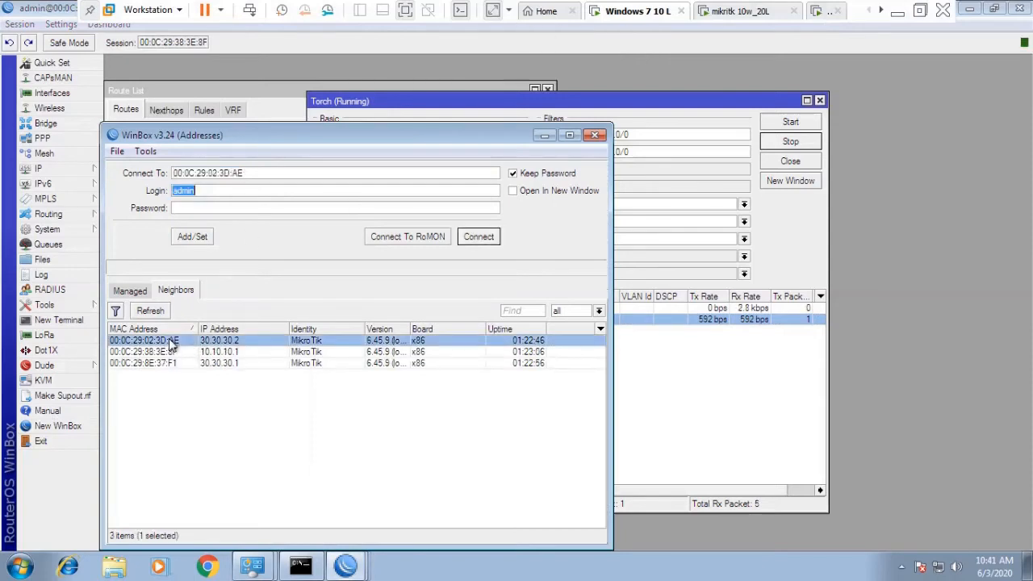
left_click(490, 241)
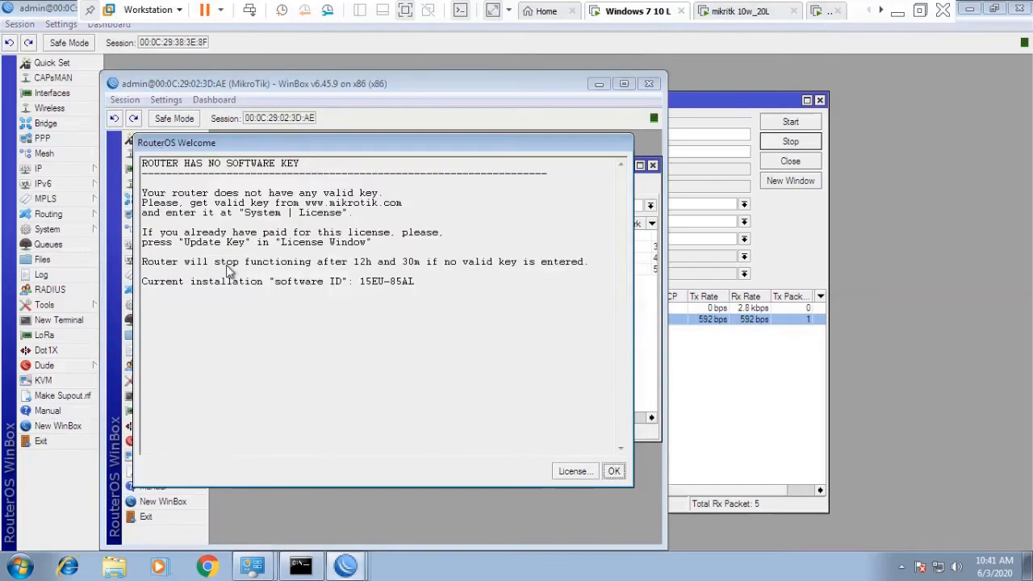
left_click(615, 473)
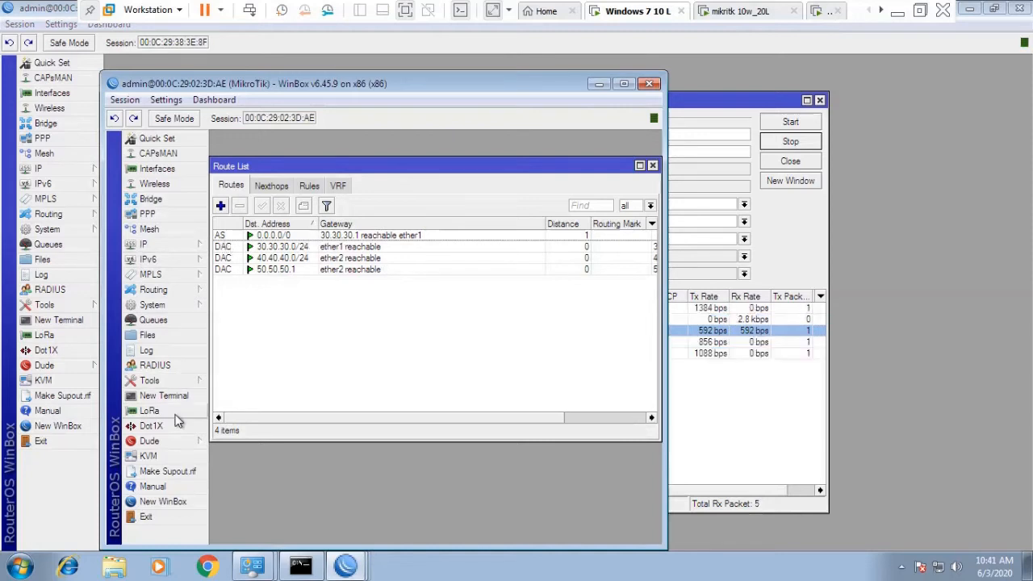
Connect a new WinBox session to neighbor 30.30.30.1 and open its IP menu.
left_click(159, 502)
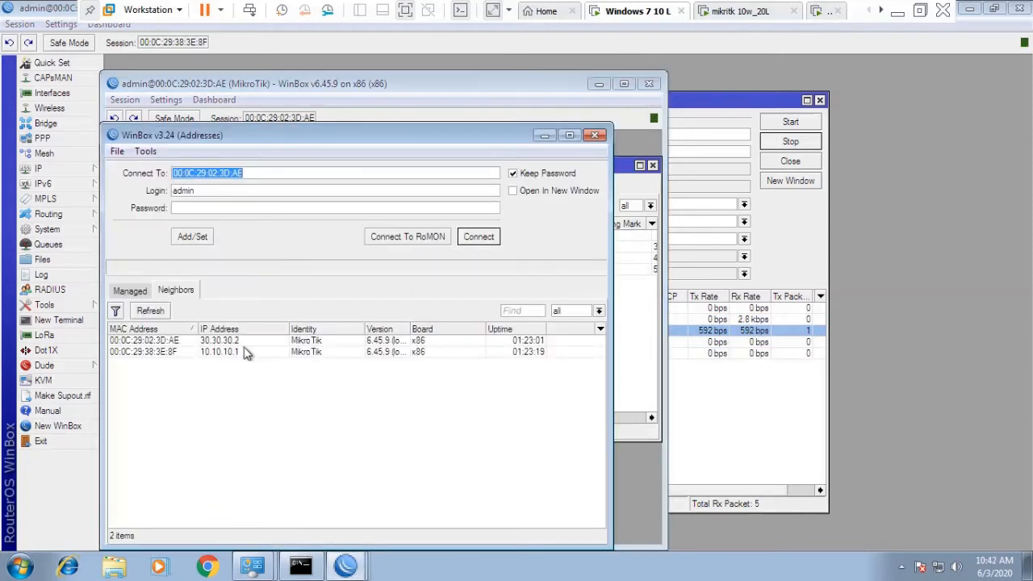
left_click(161, 364)
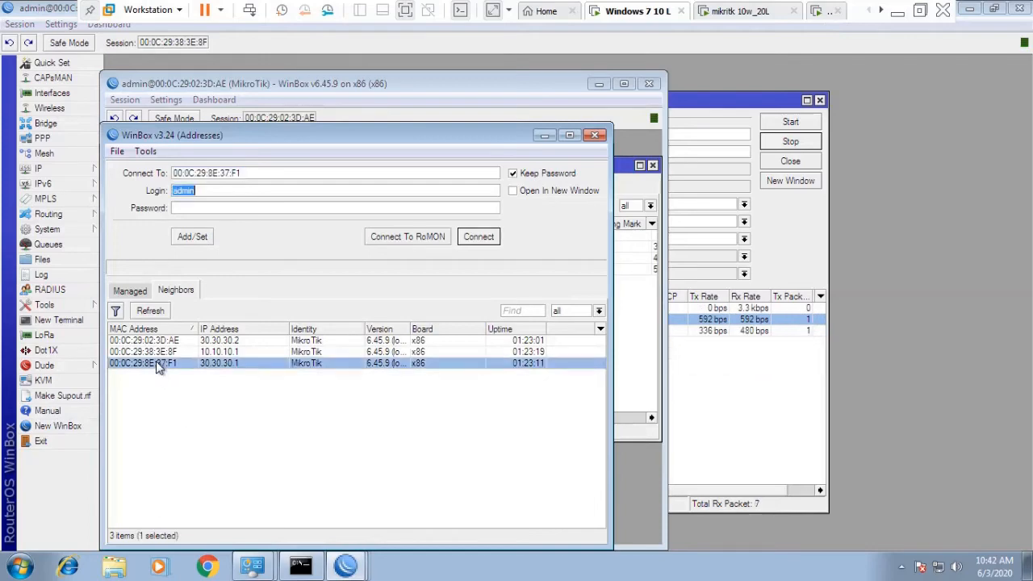
left_click(476, 239)
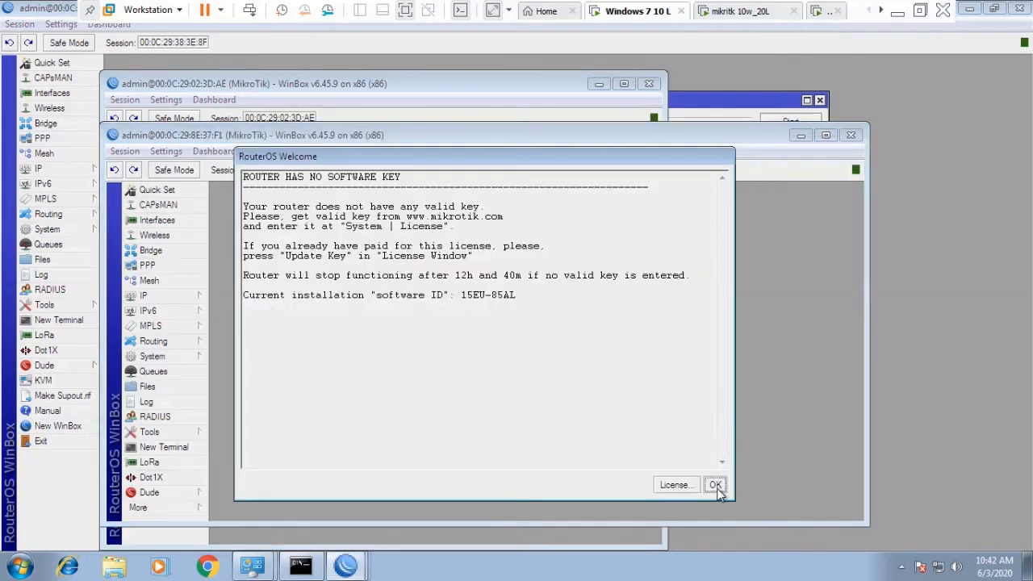
left_click(716, 487)
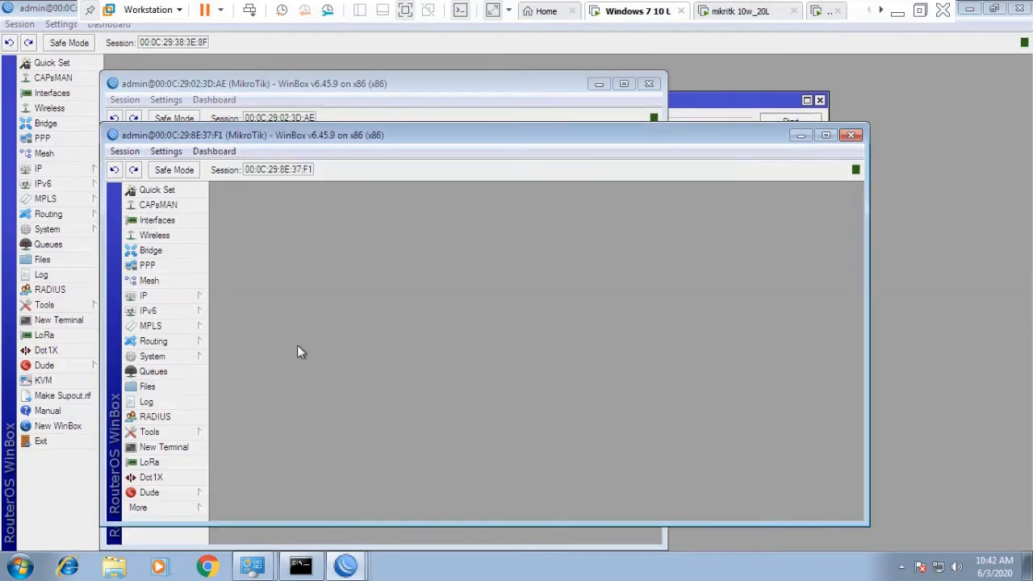
left_click(177, 297)
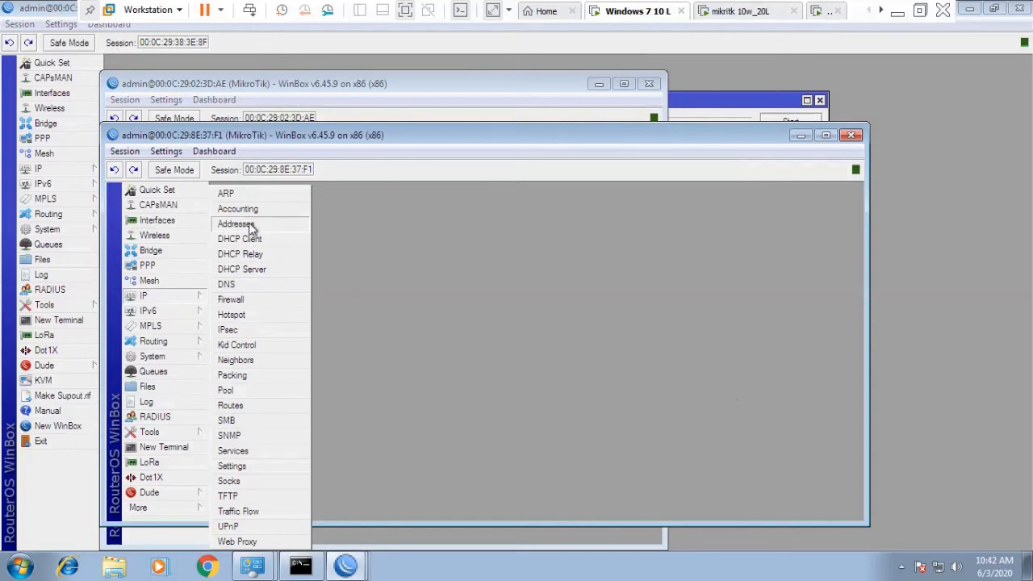
Create a firewall filter rule with Src. Address 30.30.30.2 and action drop, then apply it.
left_click(251, 300)
left_click(221, 257)
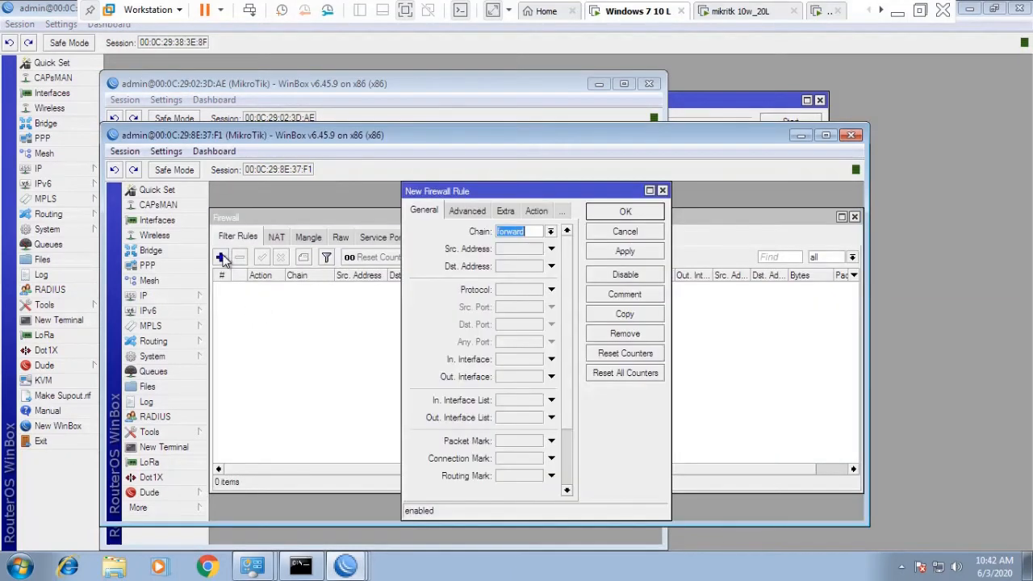
left_click(506, 249)
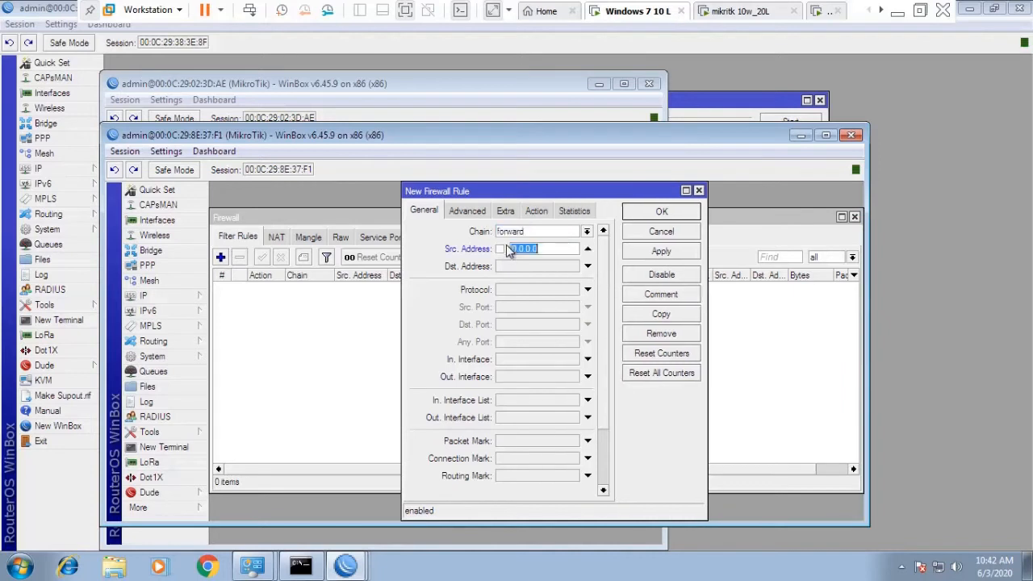
type("30")
left_click(536, 212)
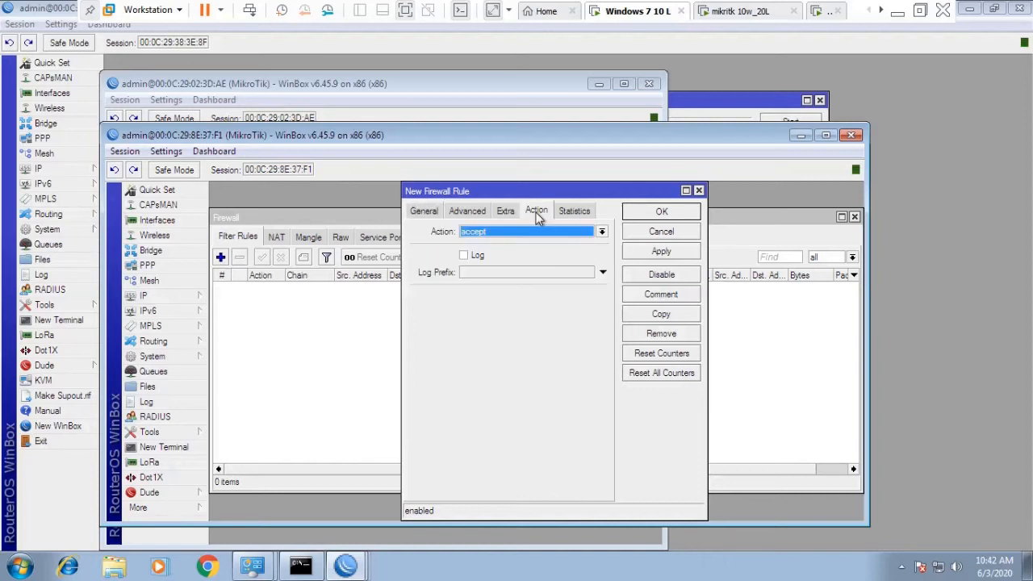
left_click(531, 232)
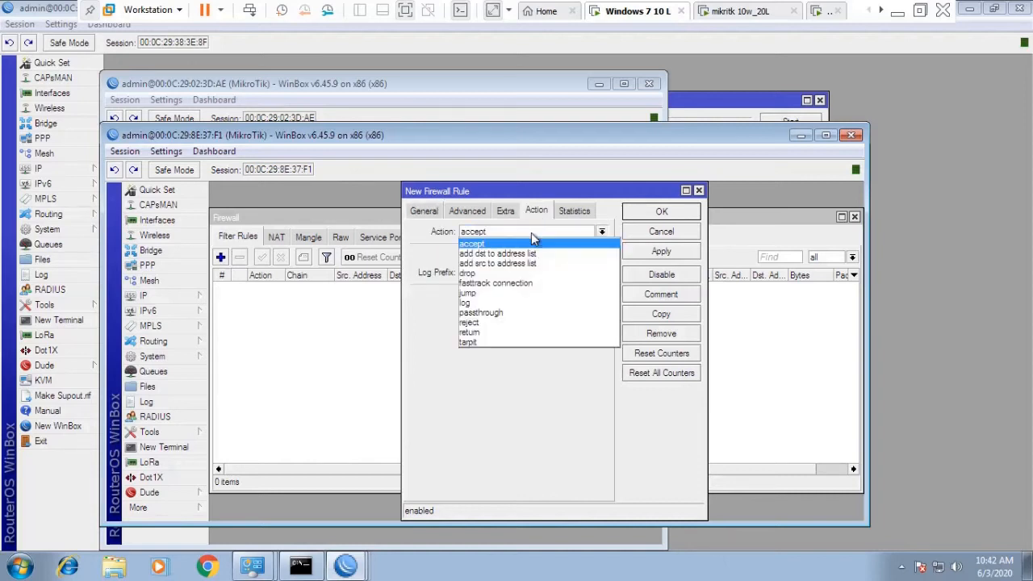
left_click(496, 272)
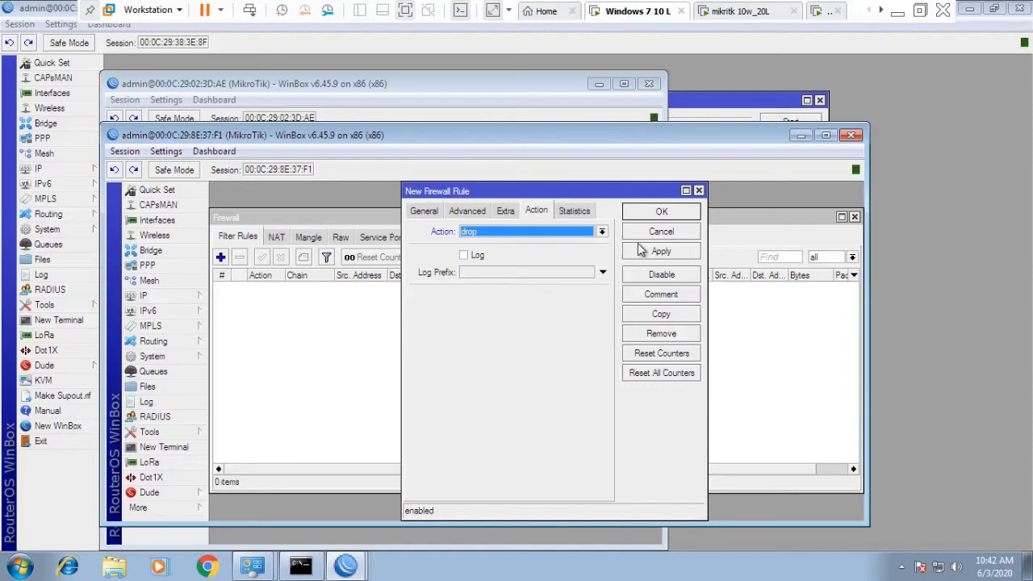
left_click(661, 251)
left_click(660, 214)
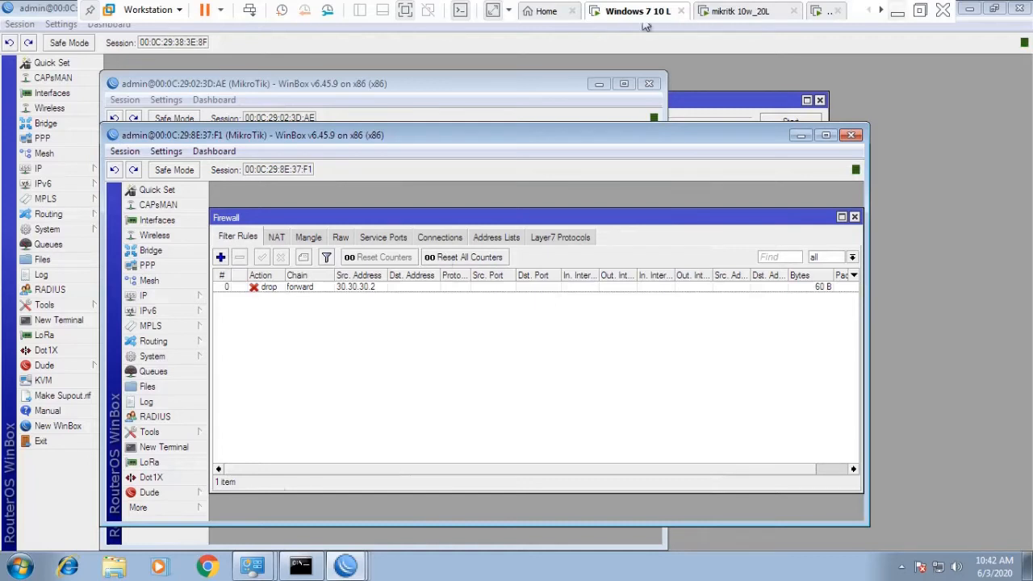
Switch to the Windows 7 40L virtual machine and move the ping window aside.
left_click(880, 11)
left_click(881, 11)
left_click(881, 10)
left_click(793, 12)
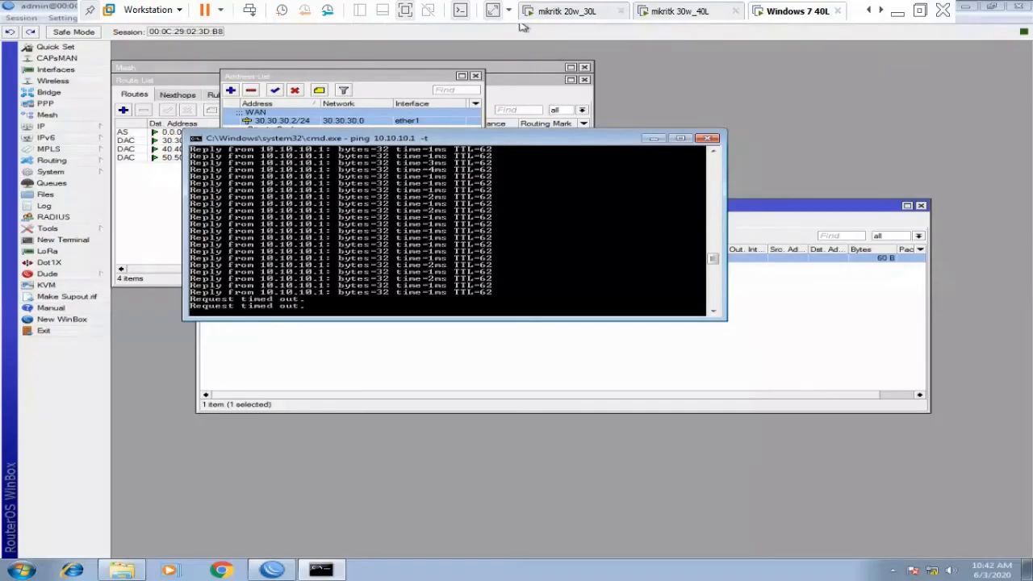
left_click_drag(542, 143, 596, 266)
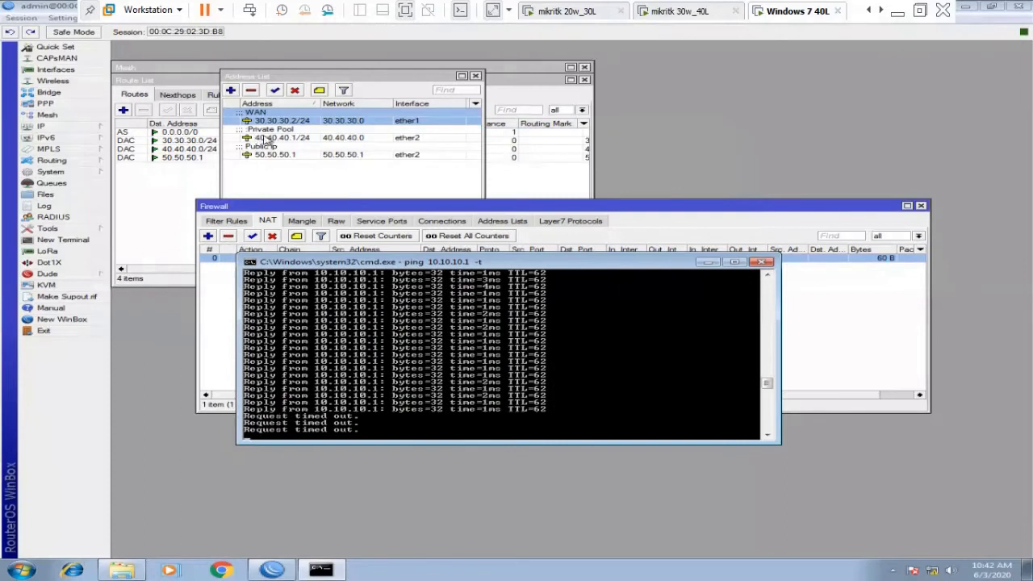
Review the srcnat masquerade rule for 40.40.40.2, opening and discarding a new NAT rule.
left_click(267, 139)
left_click(355, 331)
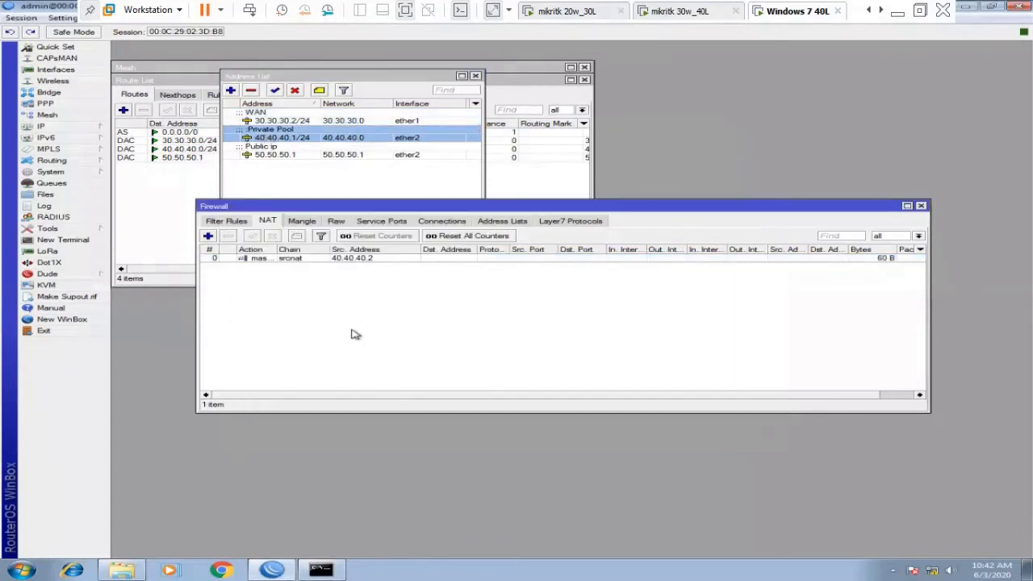
left_click(302, 260)
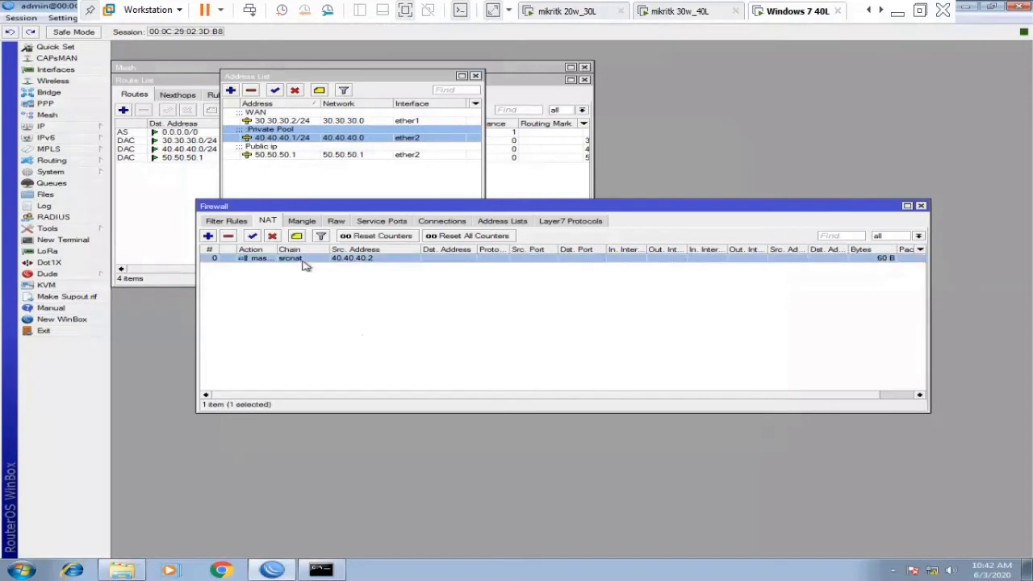
left_click(208, 236)
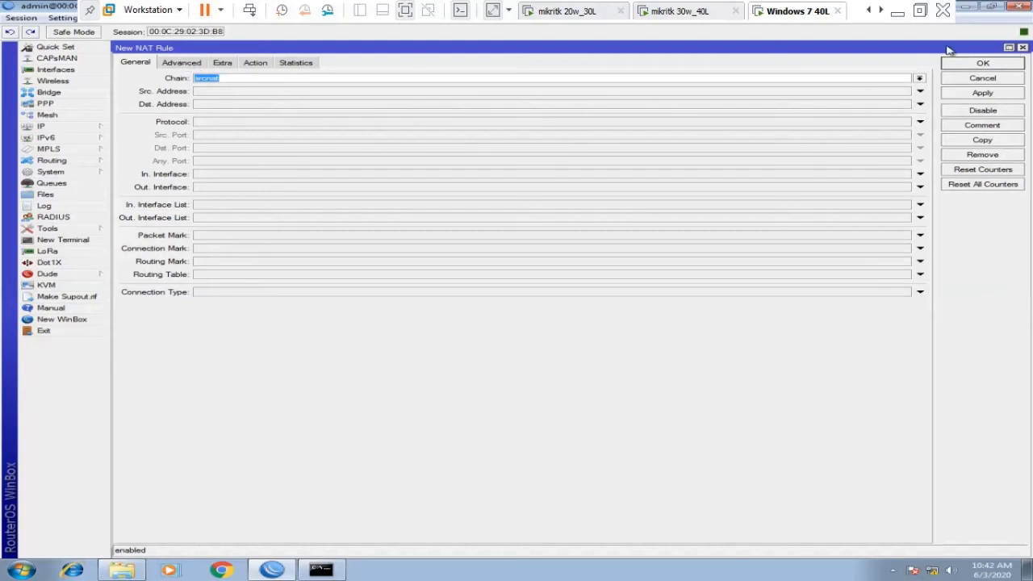
left_click(1023, 48)
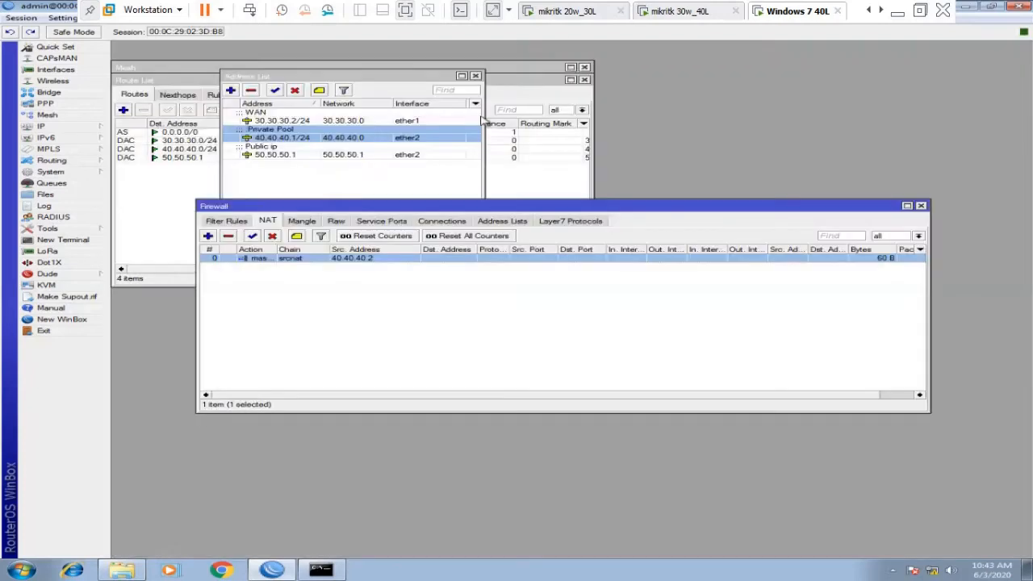
Correct the public address to 50.50.50.1/24 and bring the firewall NAT rules forward.
left_click(280, 156)
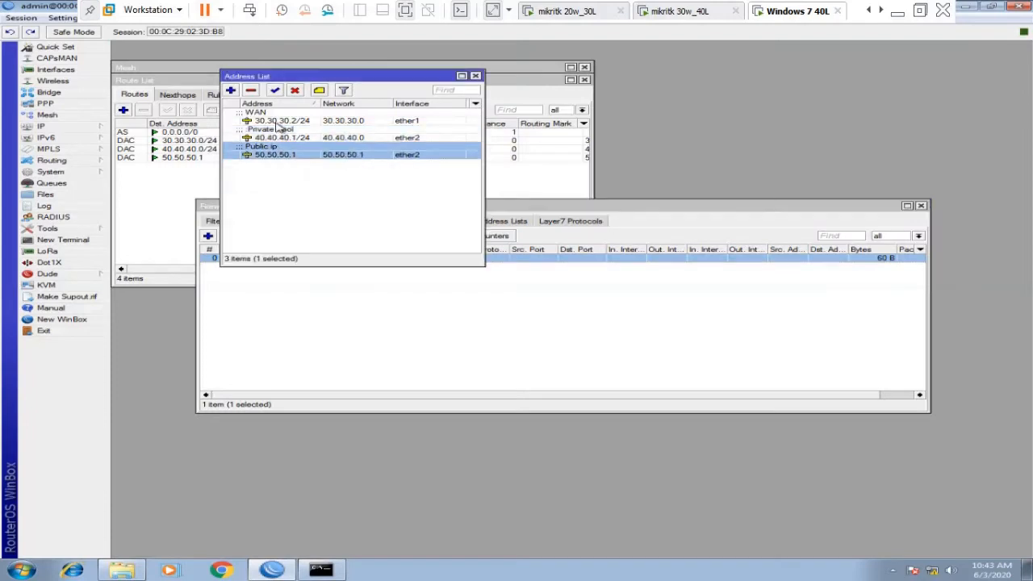
left_click(280, 122)
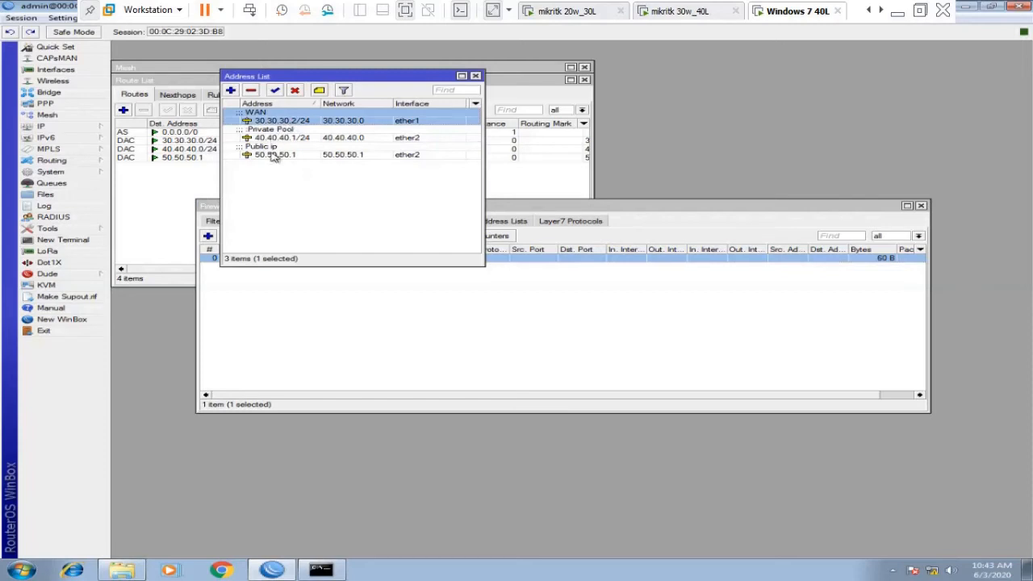
left_click(274, 155)
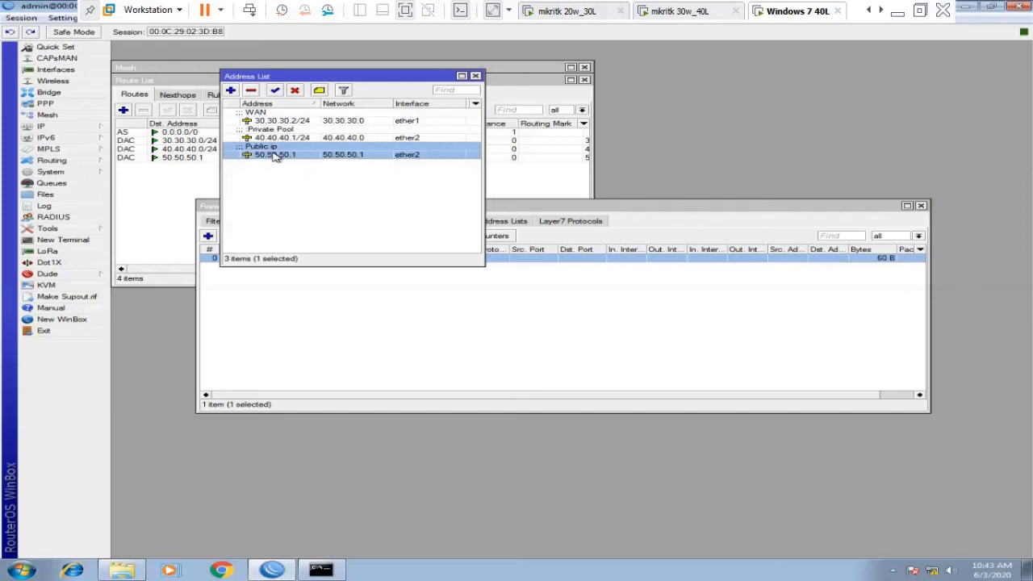
double_click(274, 155)
left_click(637, 182)
type("/24")
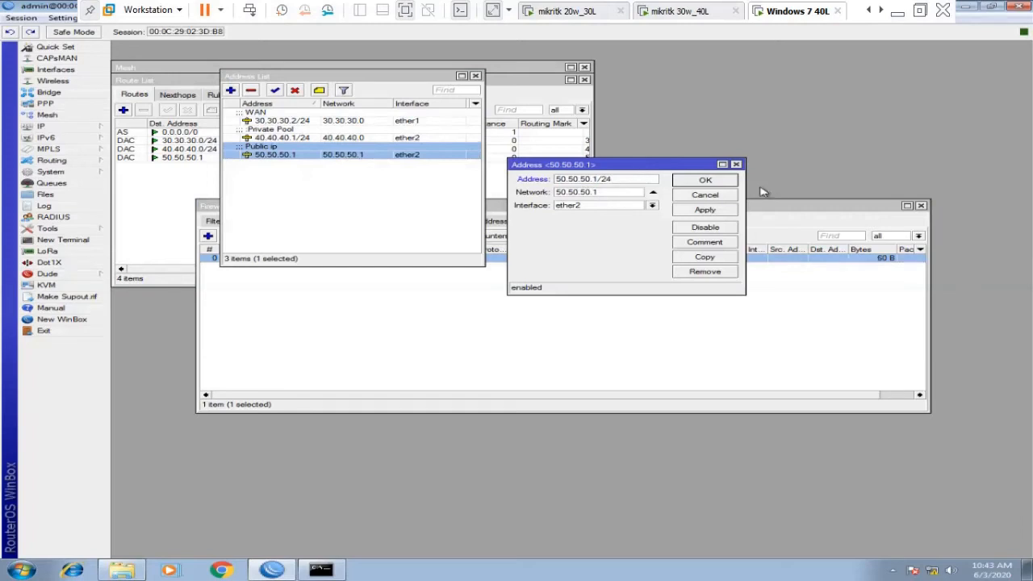
left_click(726, 182)
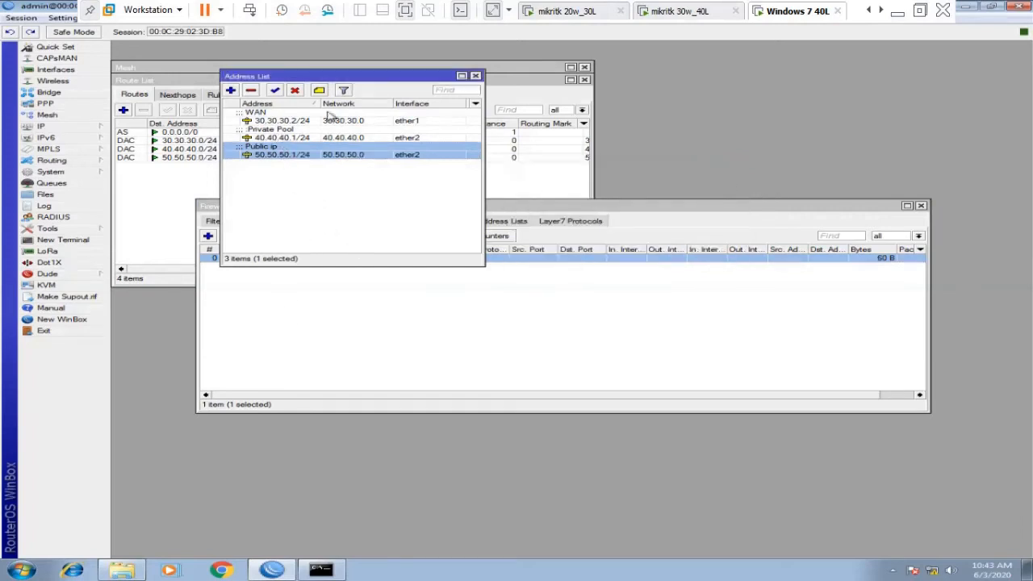
left_click(311, 337)
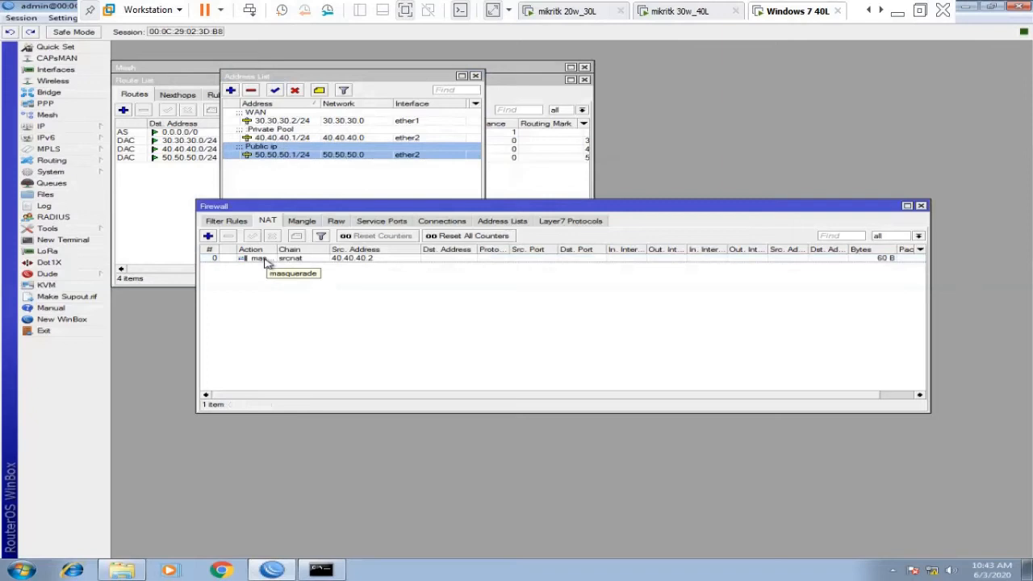
Add a src-nat rule for Dst. Address 10.10.10.1 with To Addresses 50.50.50.1, placed above masquerade.
left_click(208, 236)
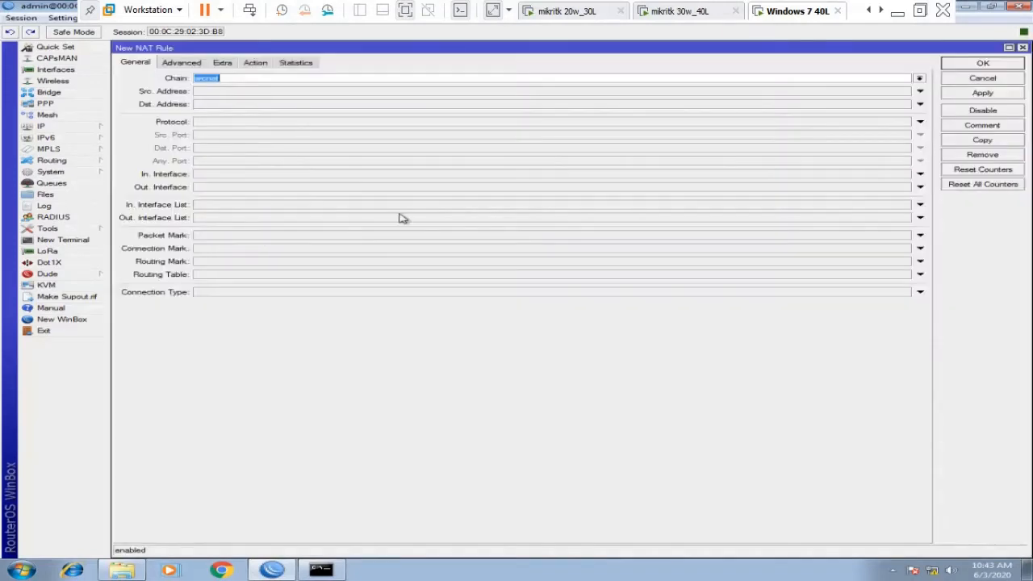
left_click(222, 105)
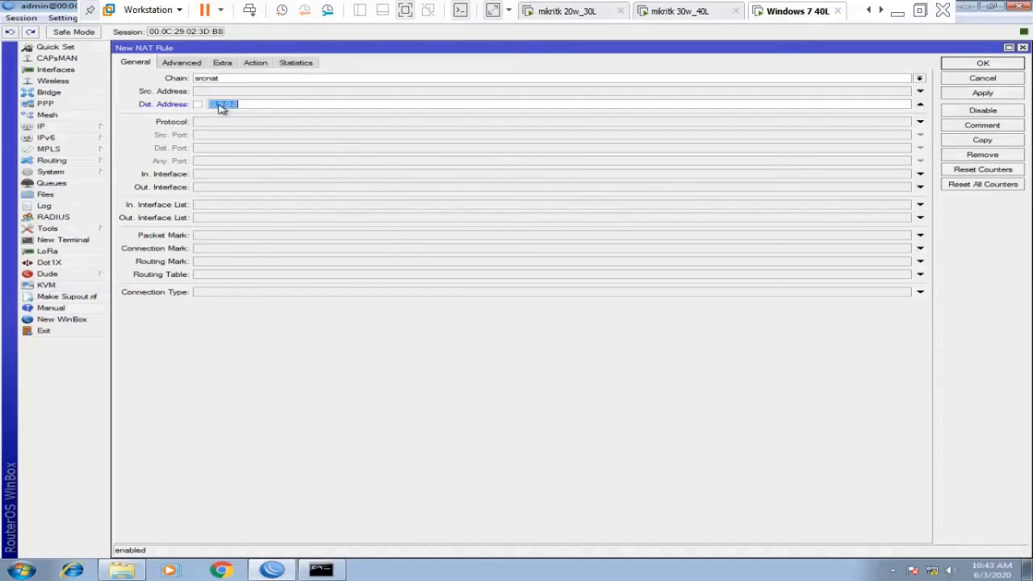
type("10")
left_click(255, 65)
left_click(261, 79)
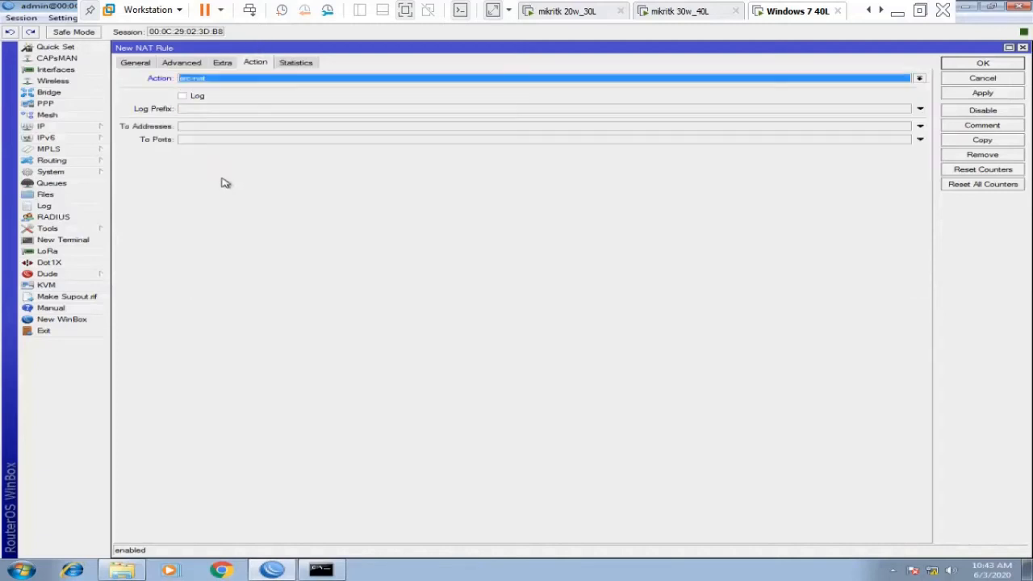
left_click(202, 129)
type("50.50.50.1")
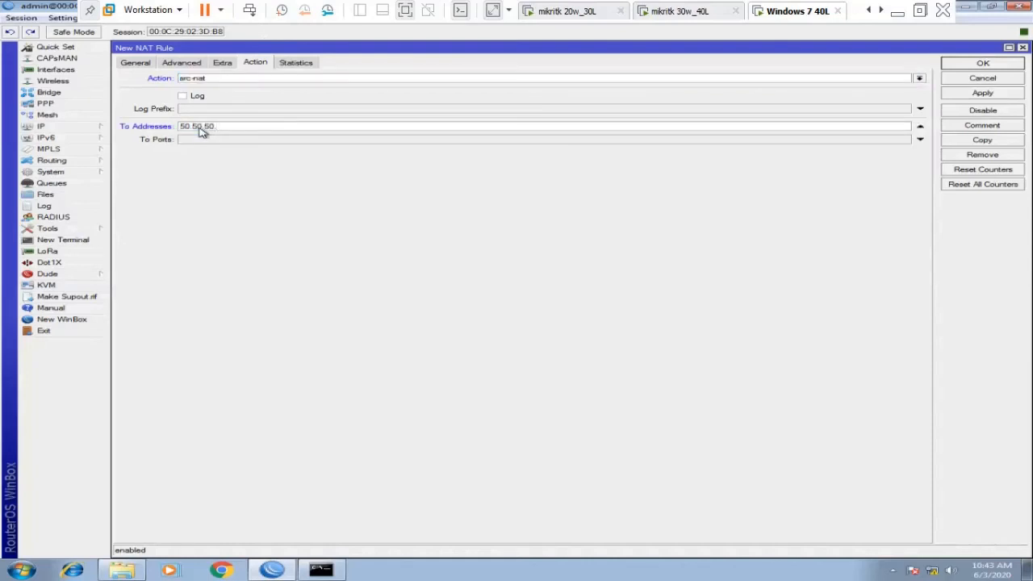
left_click(975, 68)
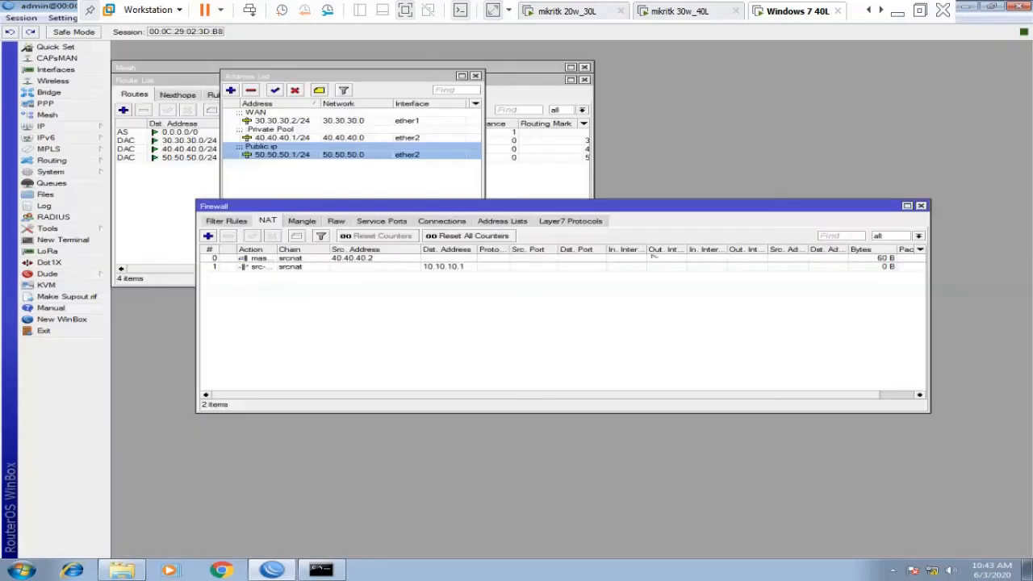
left_click_drag(360, 270, 363, 252)
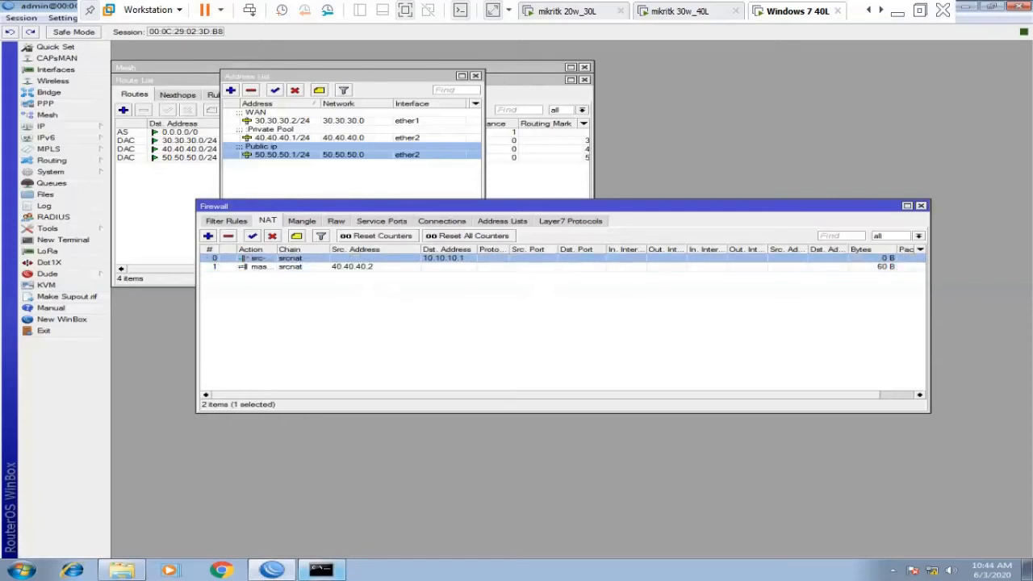
Restart the continuous 'ping 10.10.10.1 -t' in cmd and bring the NAT rules forward.
left_click(320, 570)
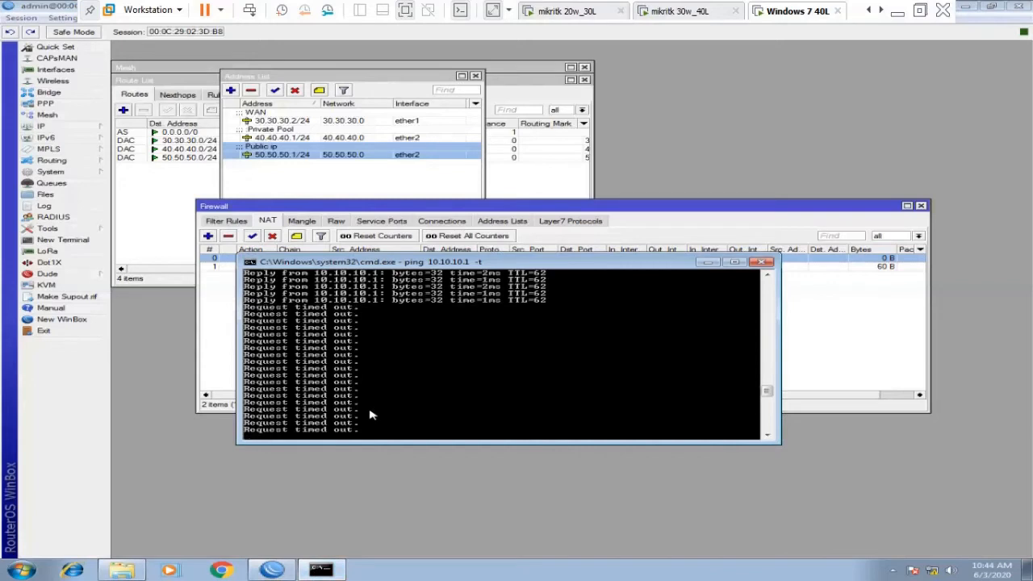
key("ctrl+c")
key("Return")
type("ping 10.10.10.1  -t")
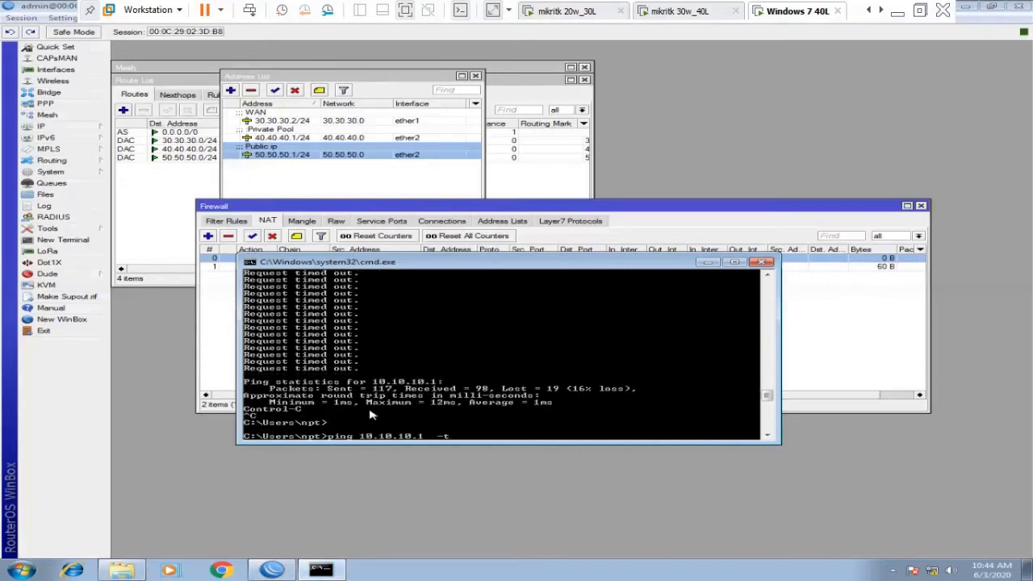
key("Return")
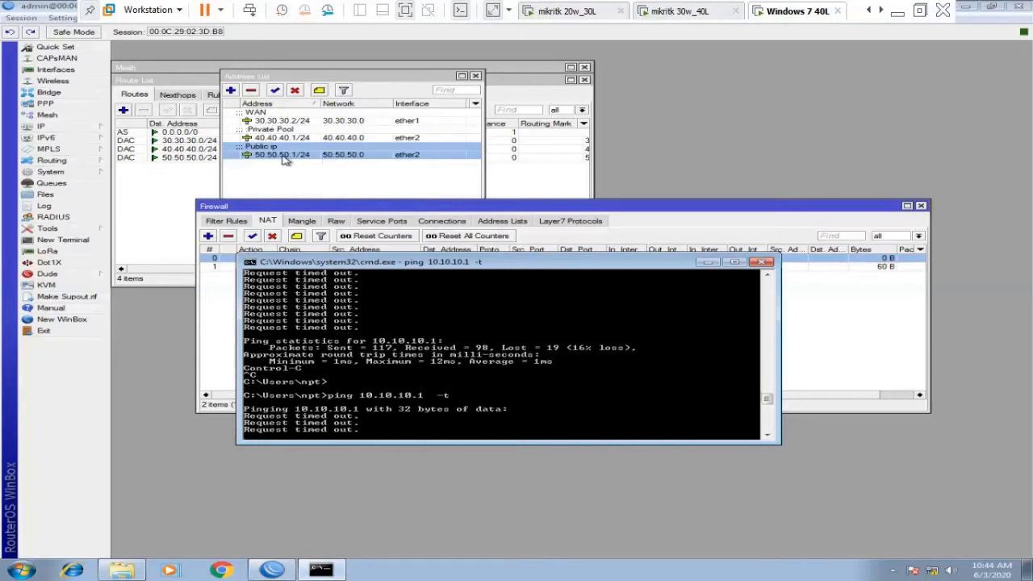
mouse_move(284, 159)
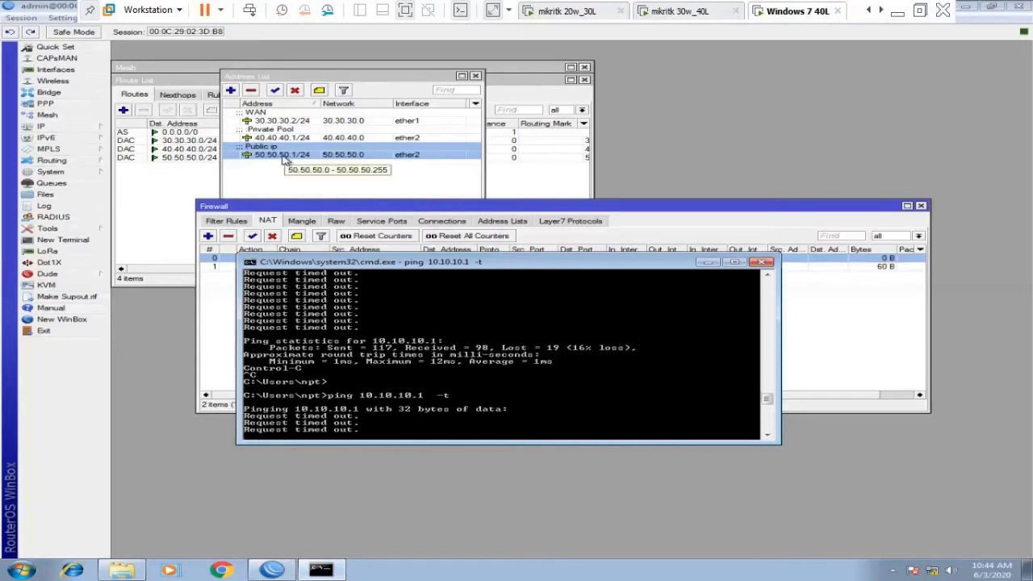
left_click(323, 211)
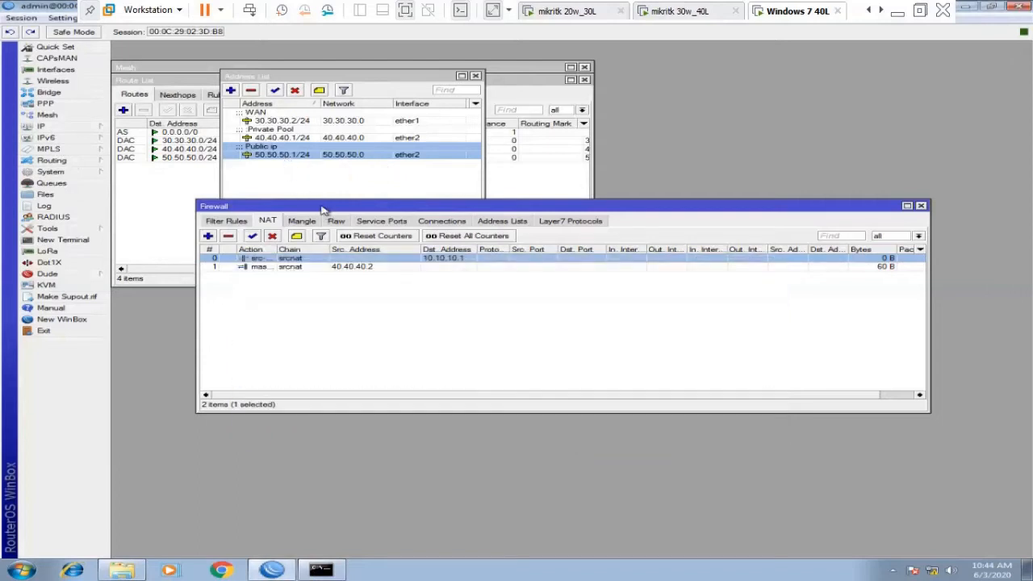
Change the src-nat rule's Dst. Address to 10.10.10.0/24 and save it.
double_click(338, 260)
left_click(222, 63)
left_click(169, 64)
left_click(130, 64)
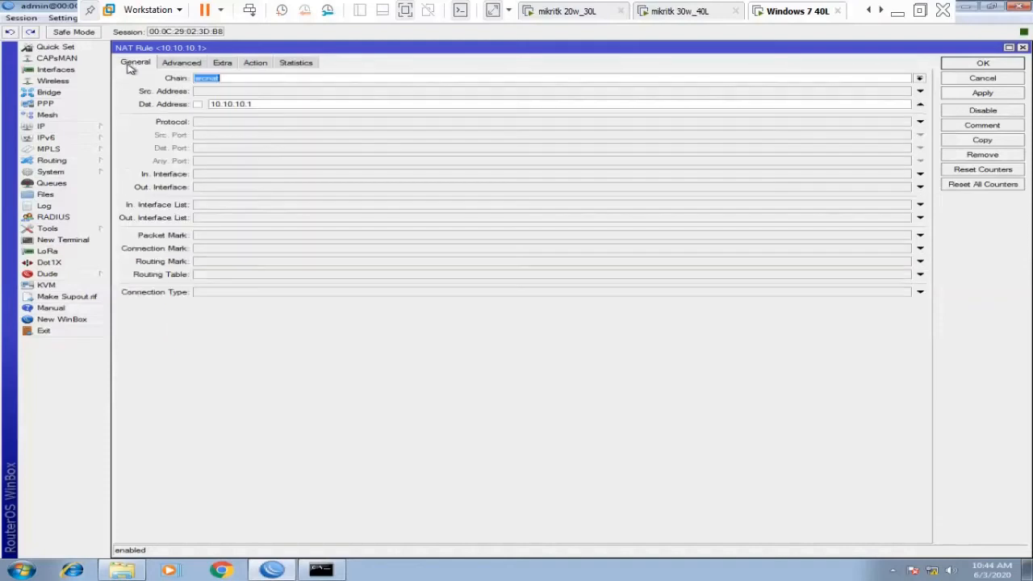
left_click(253, 105)
key("BackSpace")
left_click(1011, 92)
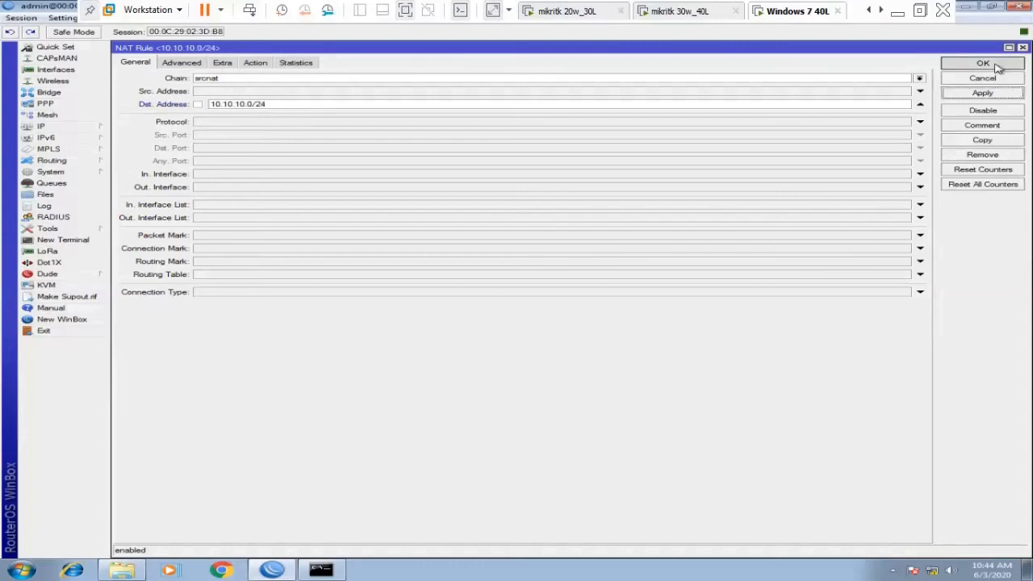
left_click(996, 66)
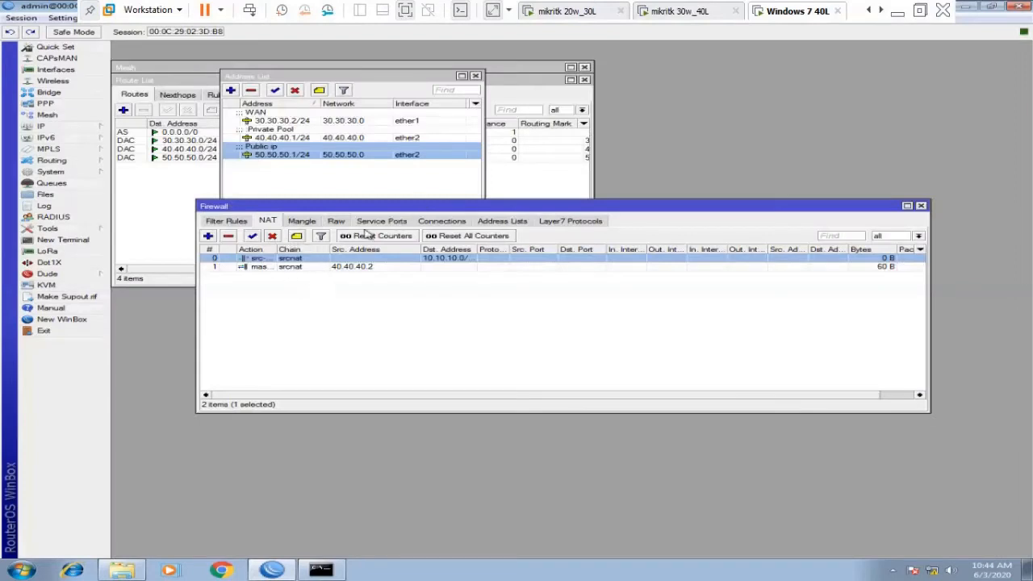
Disable the masquerade rule for 40.40.40.2 and bring up the ping window.
left_click(361, 271)
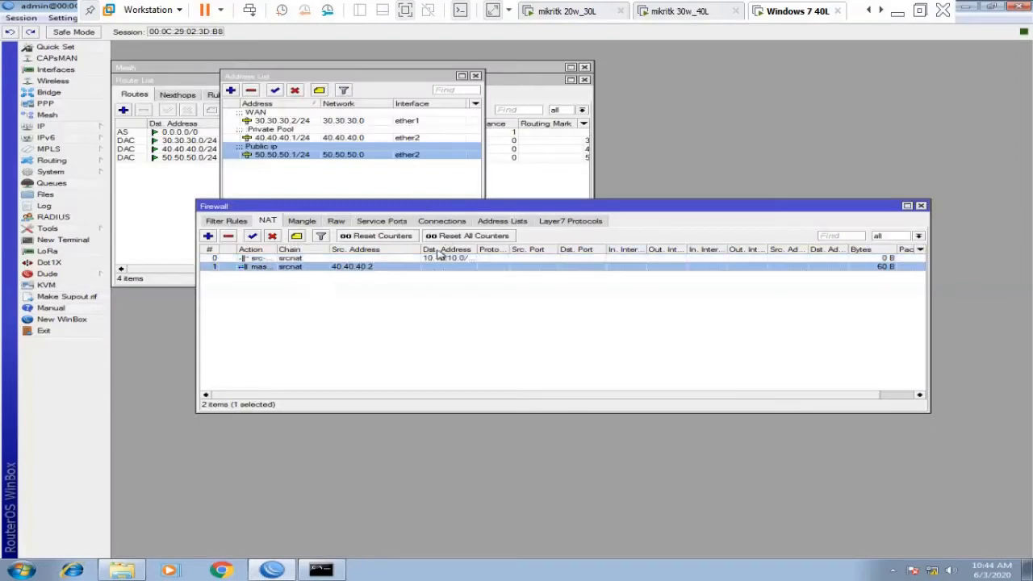
left_click(272, 236)
left_click(320, 570)
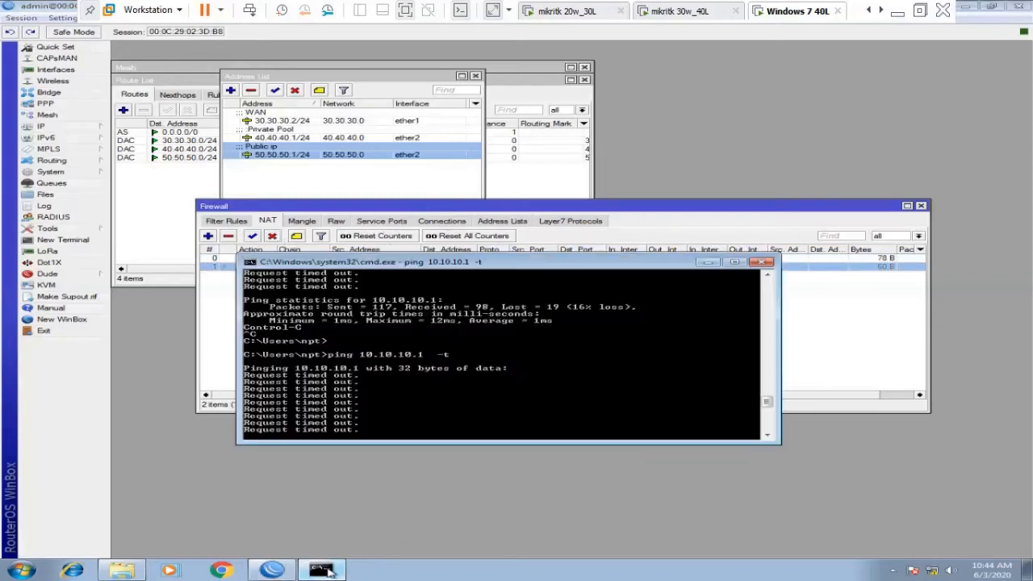
Rerun the ping to 10.10.10.1 and widen the NAT list to show 10.10.10.0/24.
key("ctrl+c")
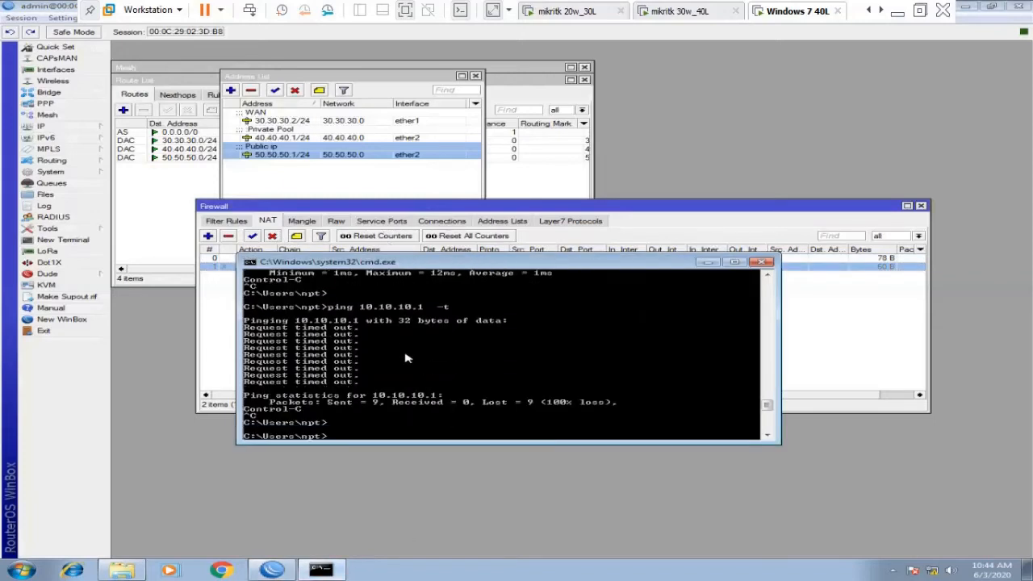
key("Up")
key("Return")
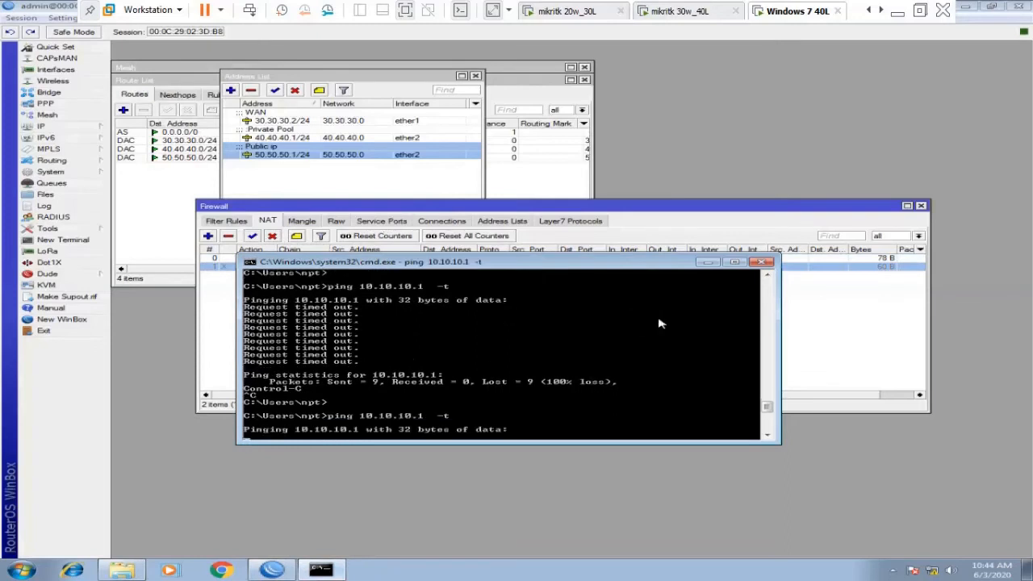
left_click_drag(581, 263, 553, 336)
left_click(359, 256)
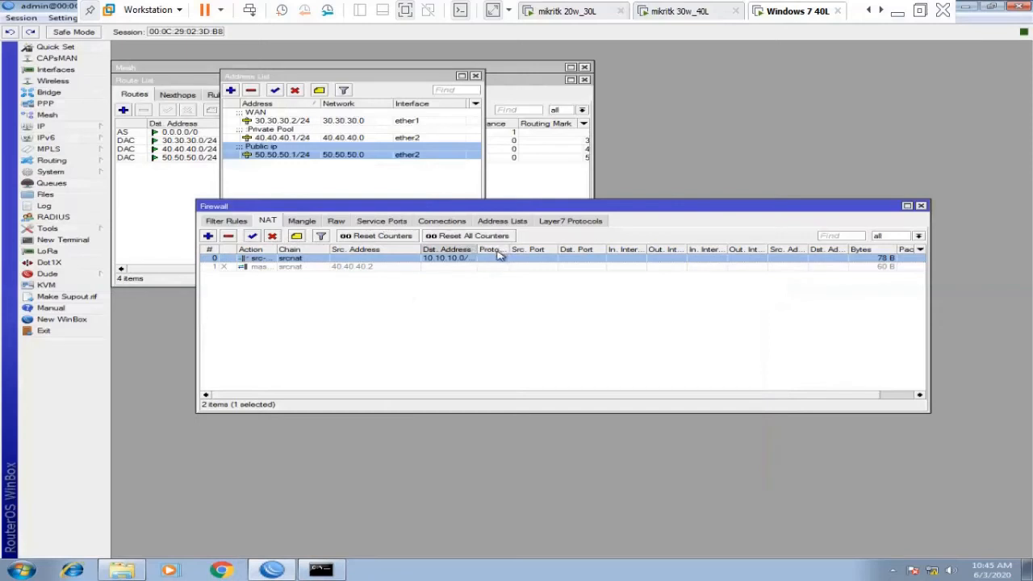
left_click_drag(481, 251, 500, 252)
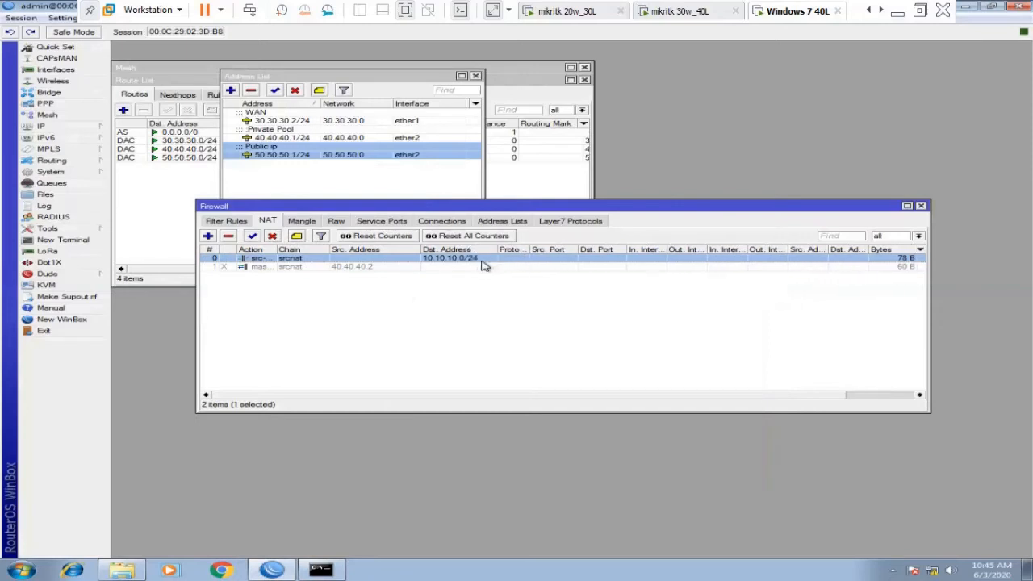
Enable the masquerade rule again and restart the continuous ping to 10.10.10.1.
left_click(284, 267)
left_click(252, 236)
left_click(321, 568)
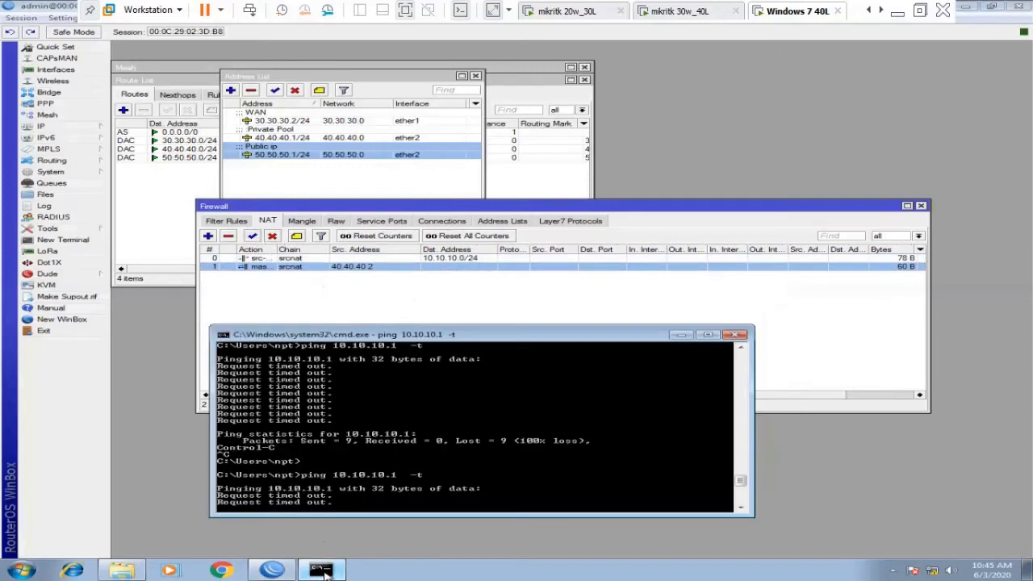
key("ctrl+c")
key("Return")
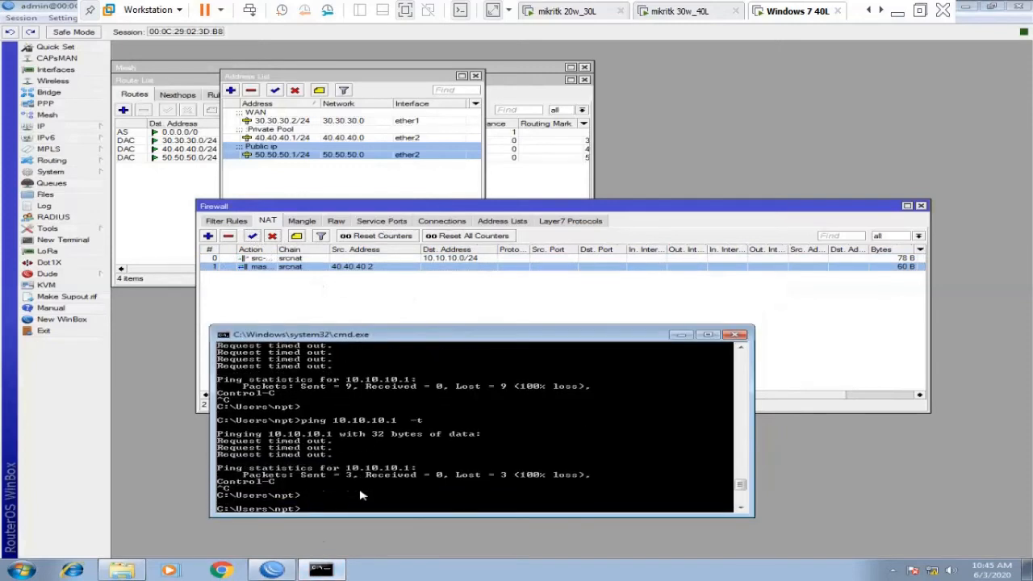
key("Up")
key("Return")
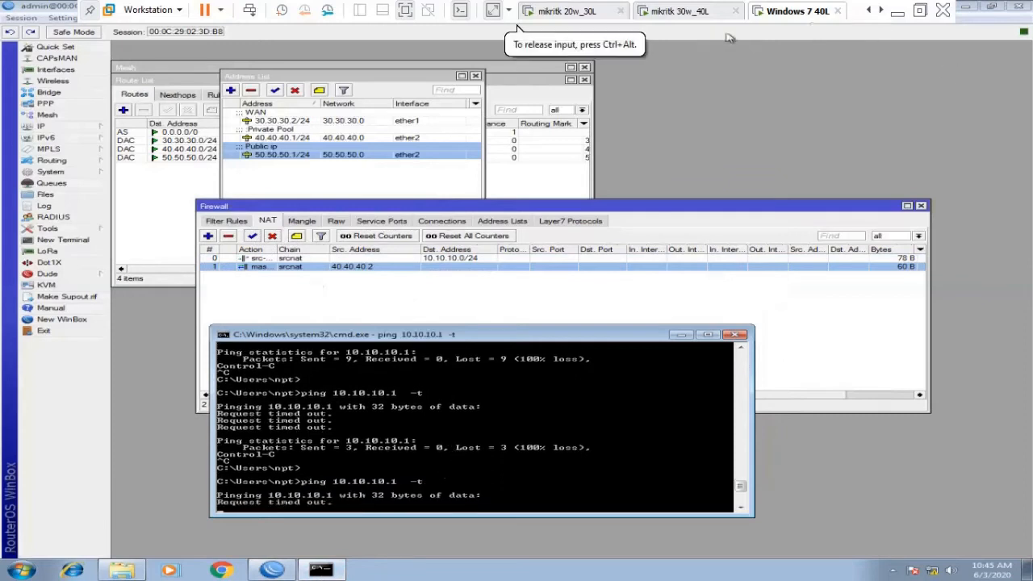
Check the mikritk 30w_40L router console, then return to Windows 7 40L.
left_click(706, 13)
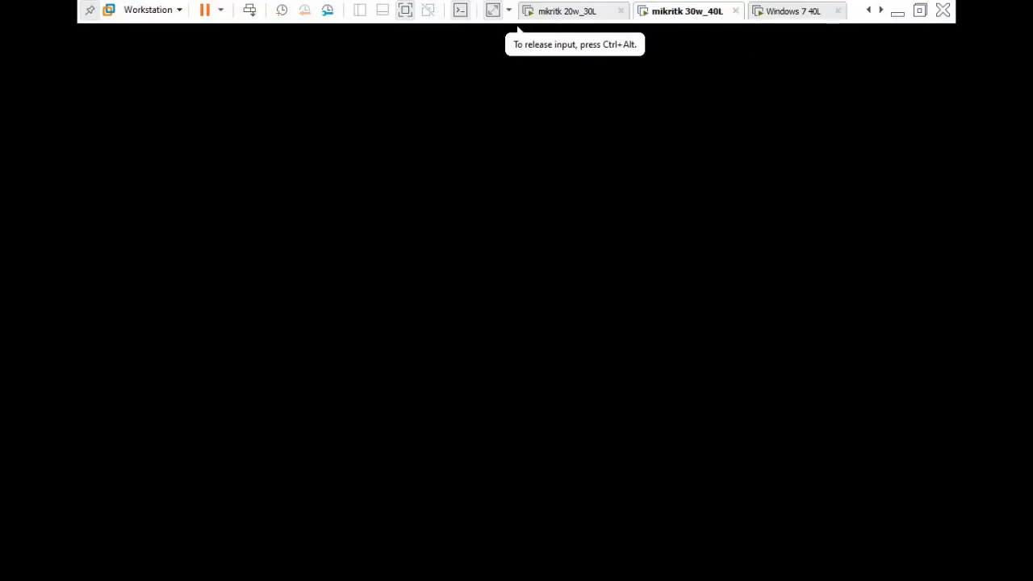
key("ctrl+alt")
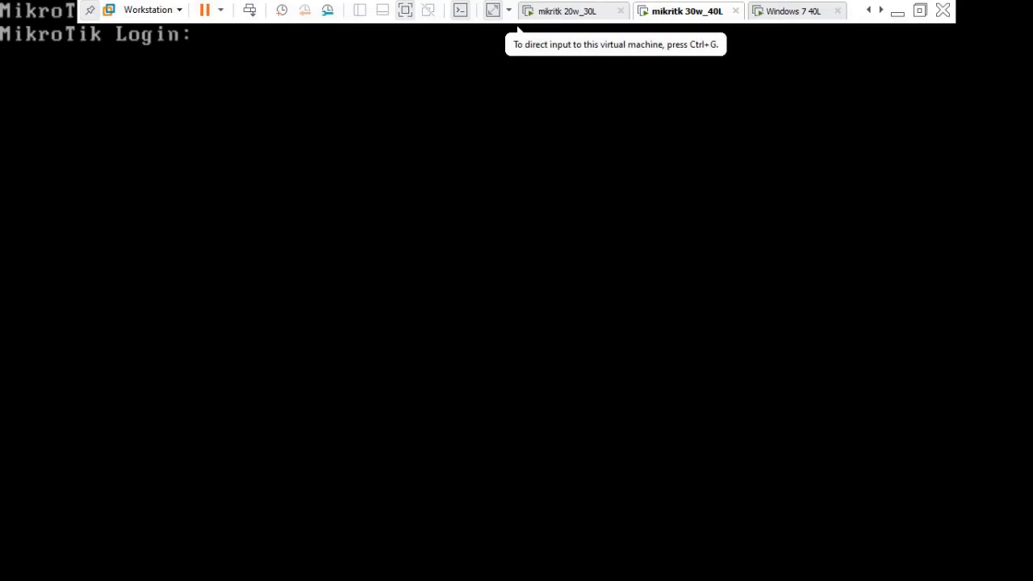
left_click(779, 11)
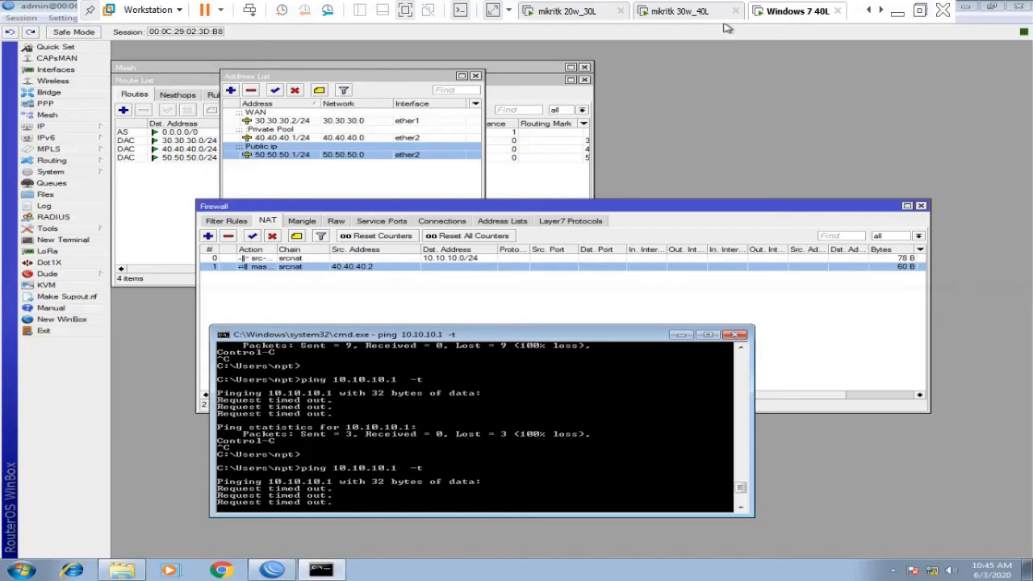
Glance at the router's route list, then launch a New WinBox login window with neighbours.
left_click(49, 127)
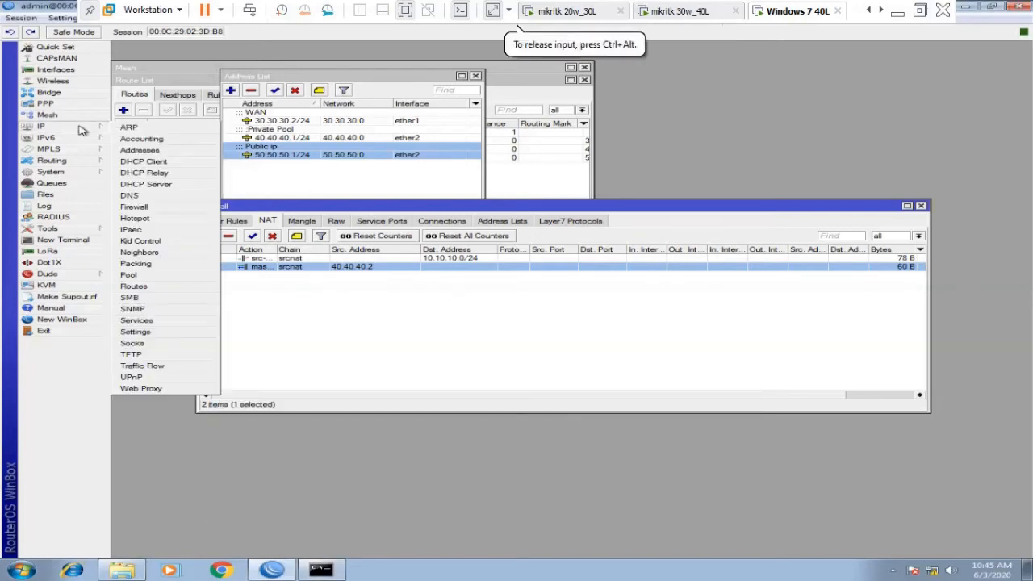
left_click(142, 287)
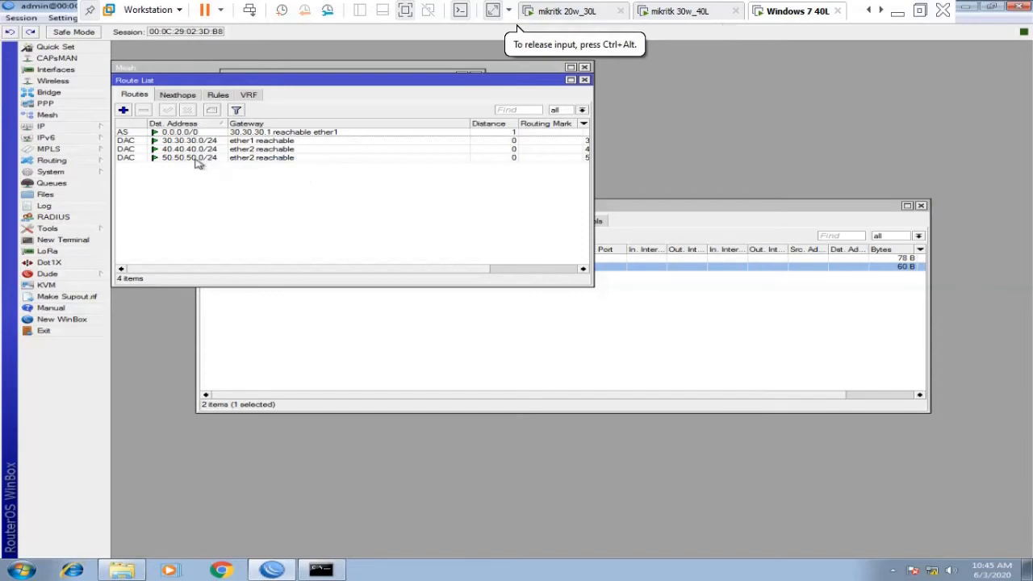
left_click(584, 80)
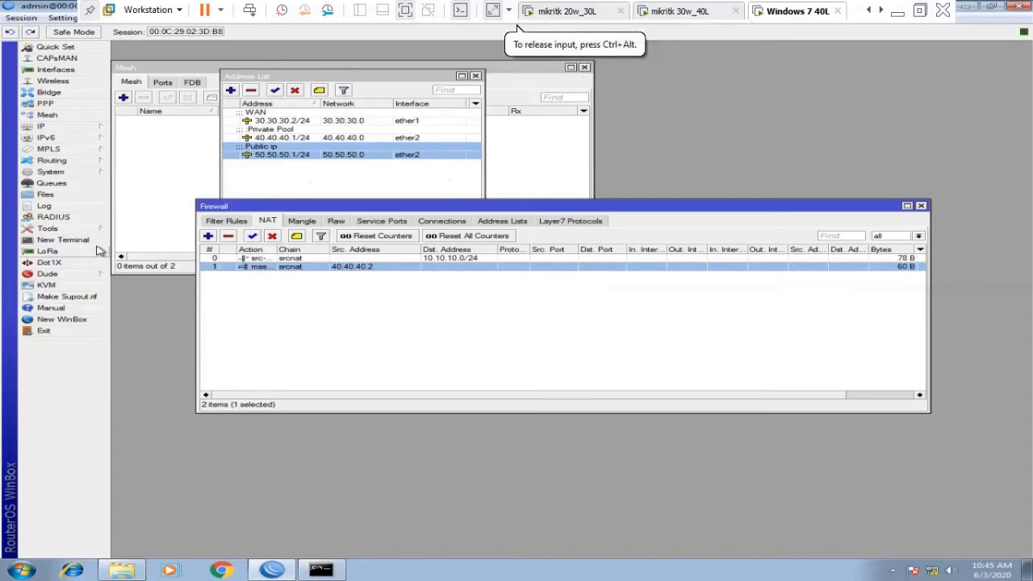
left_click(76, 318)
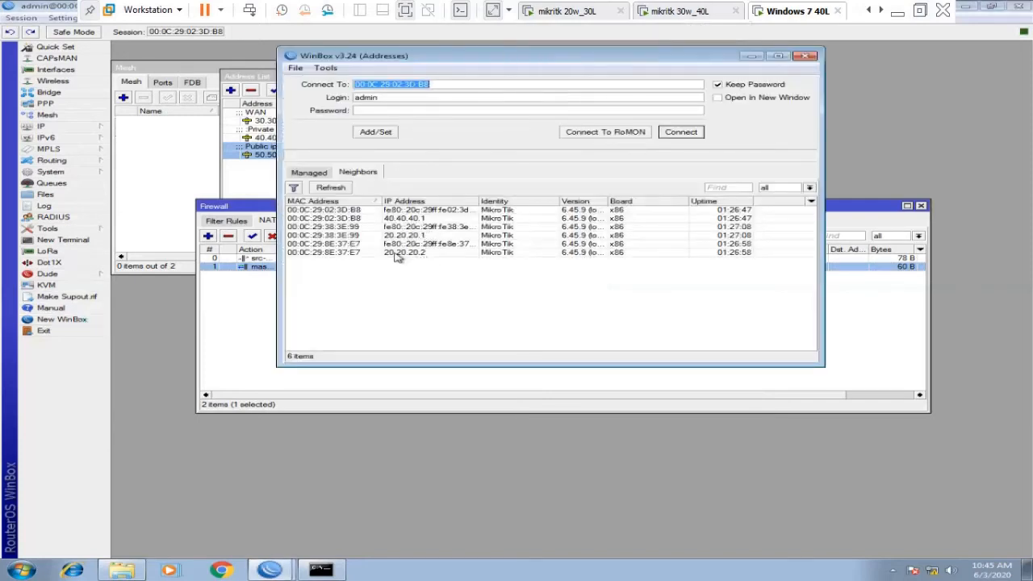
Connect to the neighbour router at 20.20.20.2 and dismiss the licence notice.
left_click(339, 255)
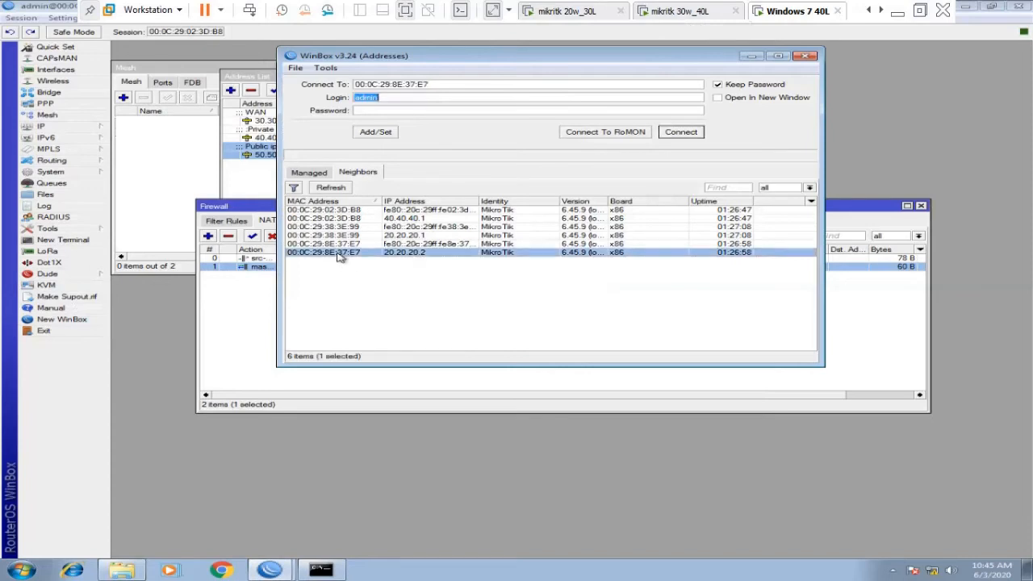
left_click(670, 135)
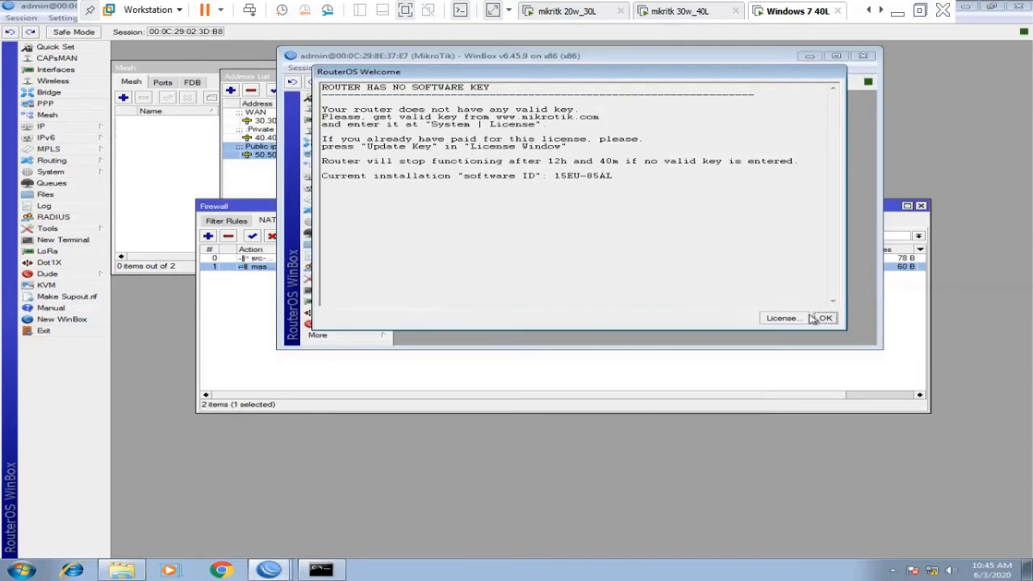
left_click(826, 319)
View its IP addresses and routes, selecting the 50.50.50.0/24 route via 30.30.30.2.
left_click(364, 177)
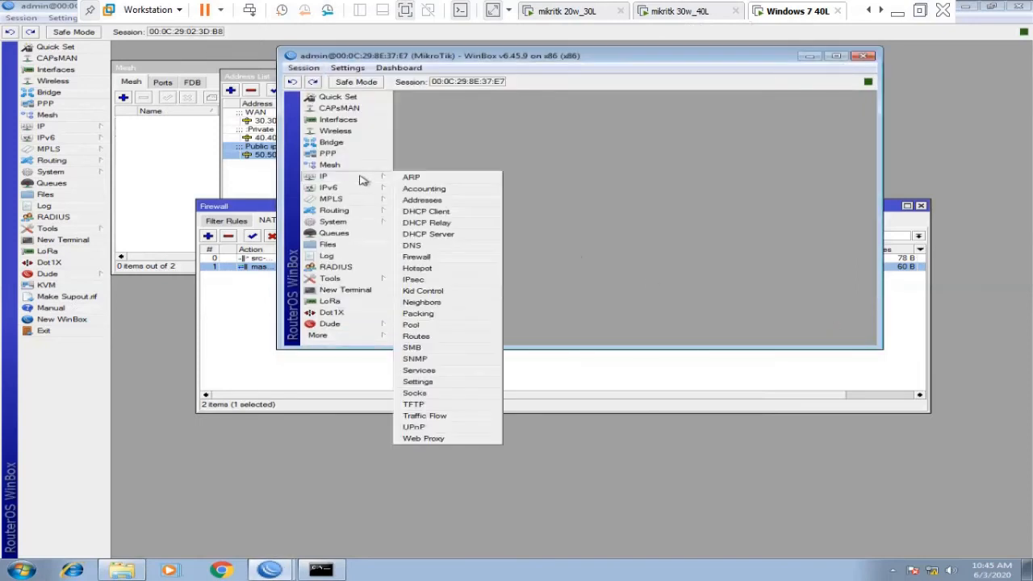
left_click(422, 199)
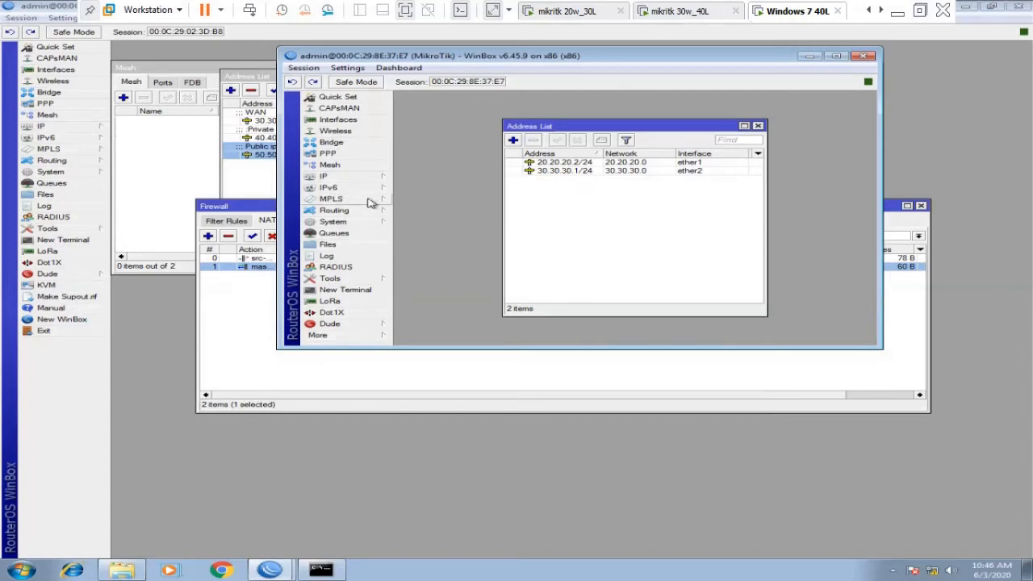
left_click(351, 180)
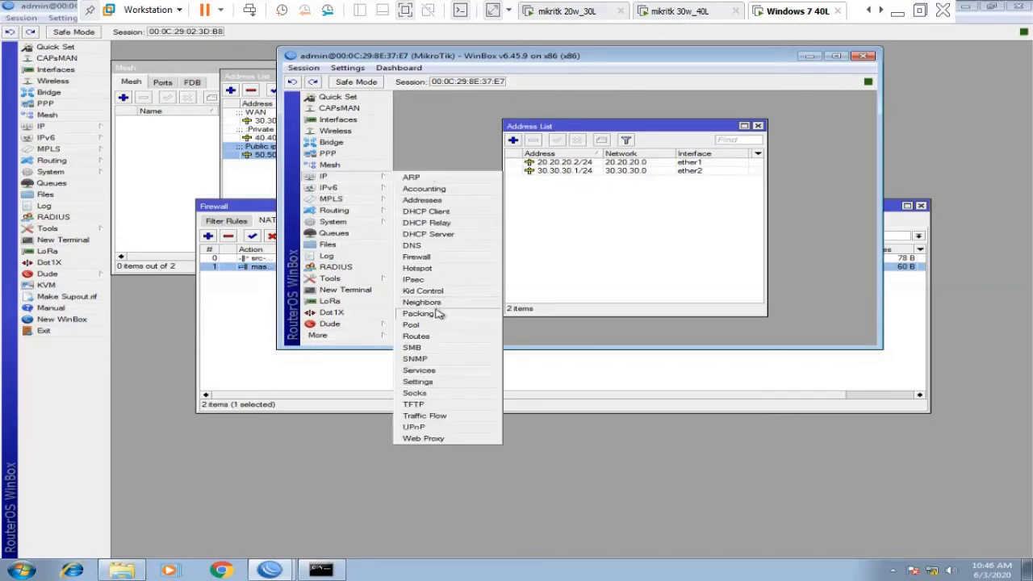
left_click(436, 337)
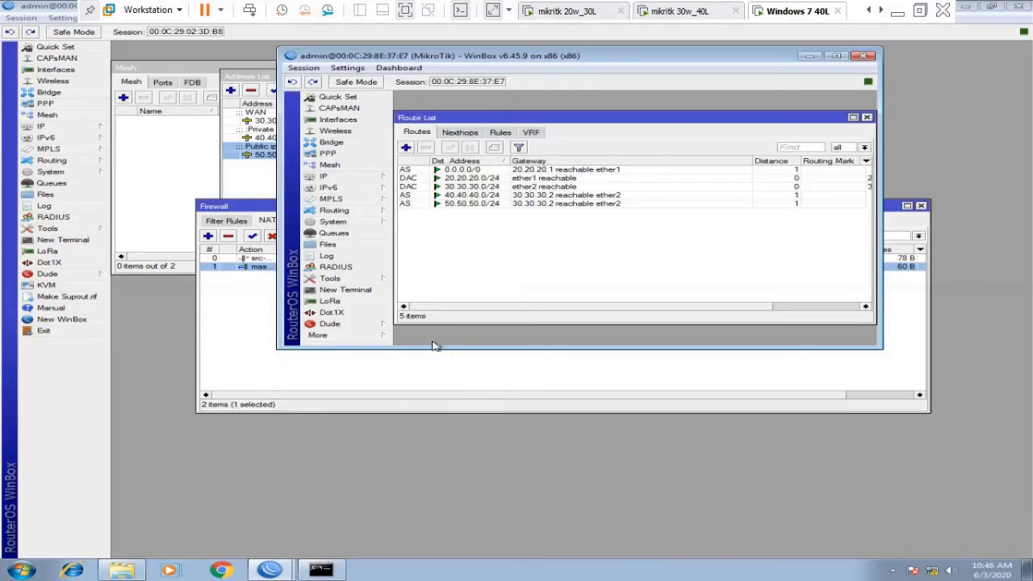
left_click(529, 206)
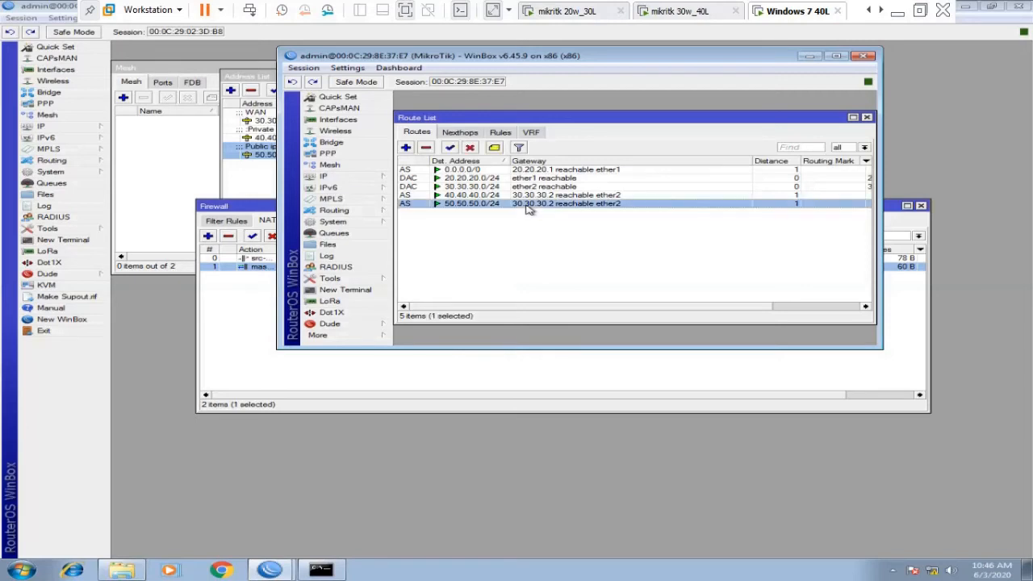
In a new router terminal, ping 50.50.50.2, which times out.
left_click(363, 293)
type("ping")
key("Return")
key("Return")
key("Return")
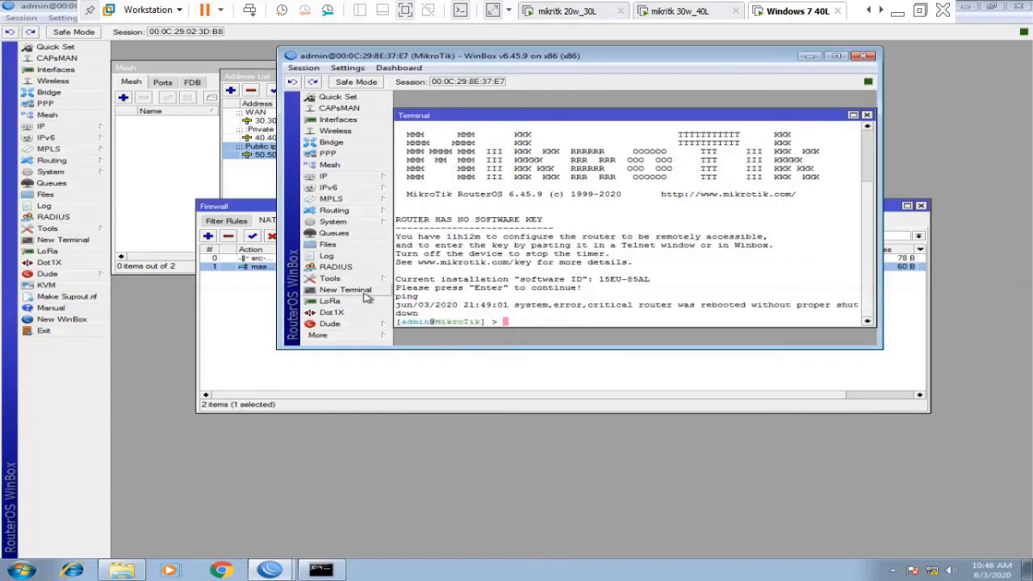
type("ping 50")
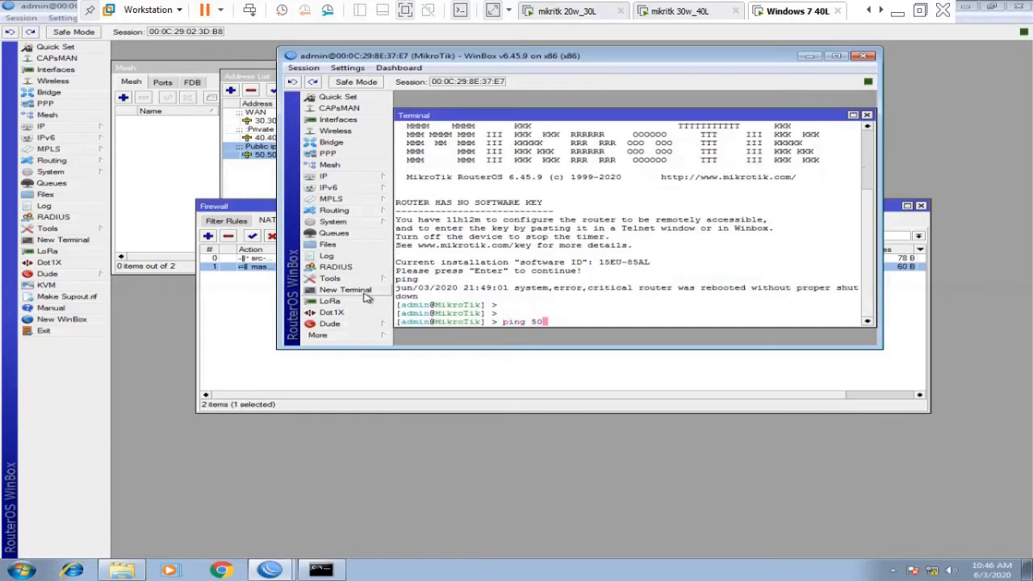
type(".50.50.2")
key("Return")
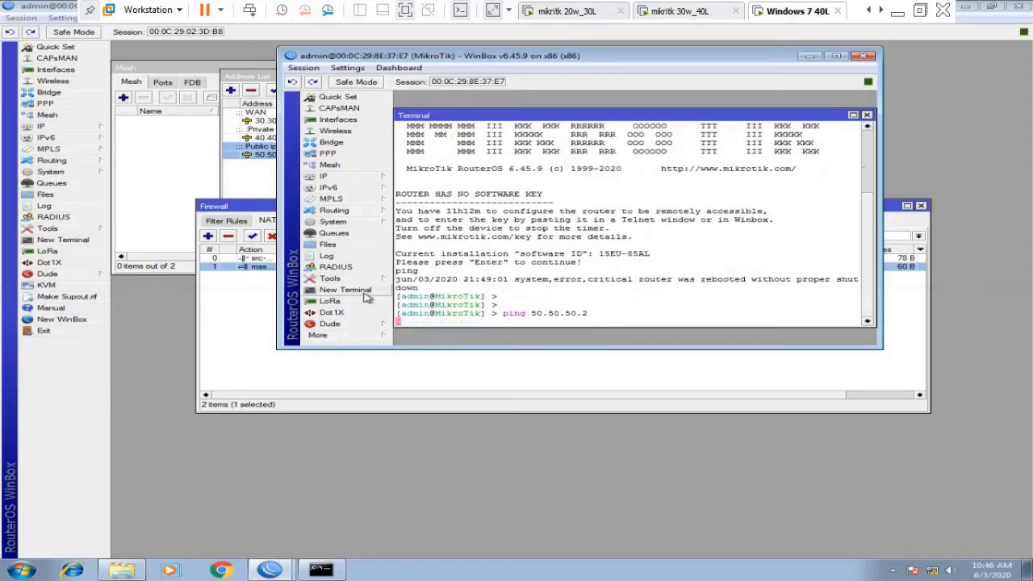
key("ctrl+c")
Ping 50.50.50.1 instead, which replies at 0ms.
key("Up")
key("BackSpace")
type("1")
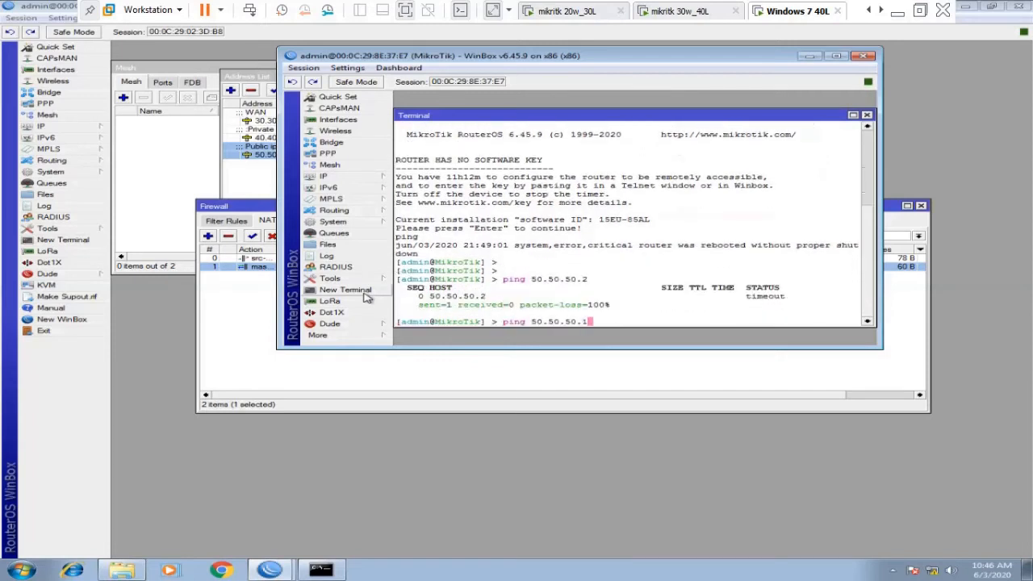
key("Return")
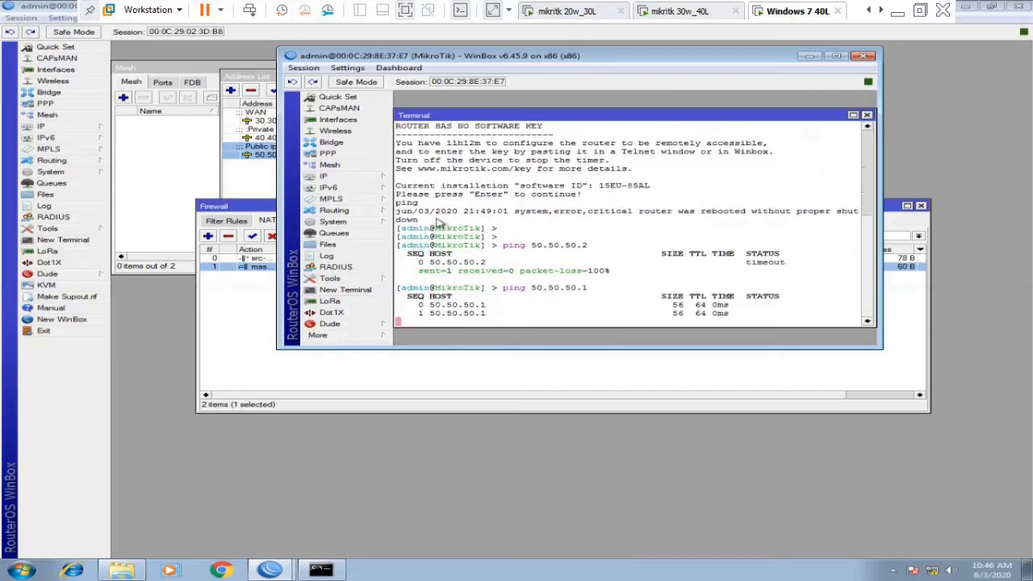
left_click(348, 178)
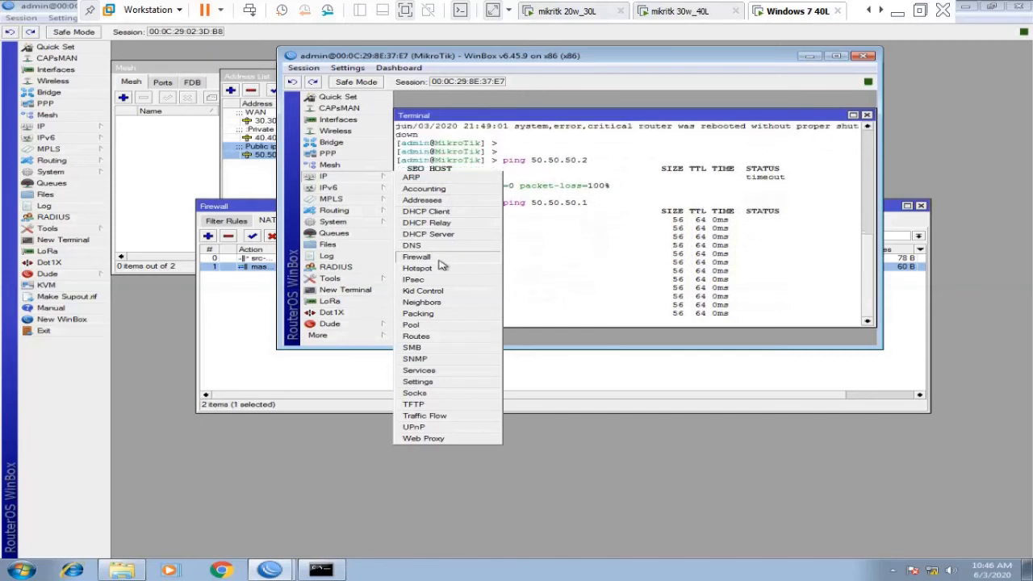
left_click(584, 229)
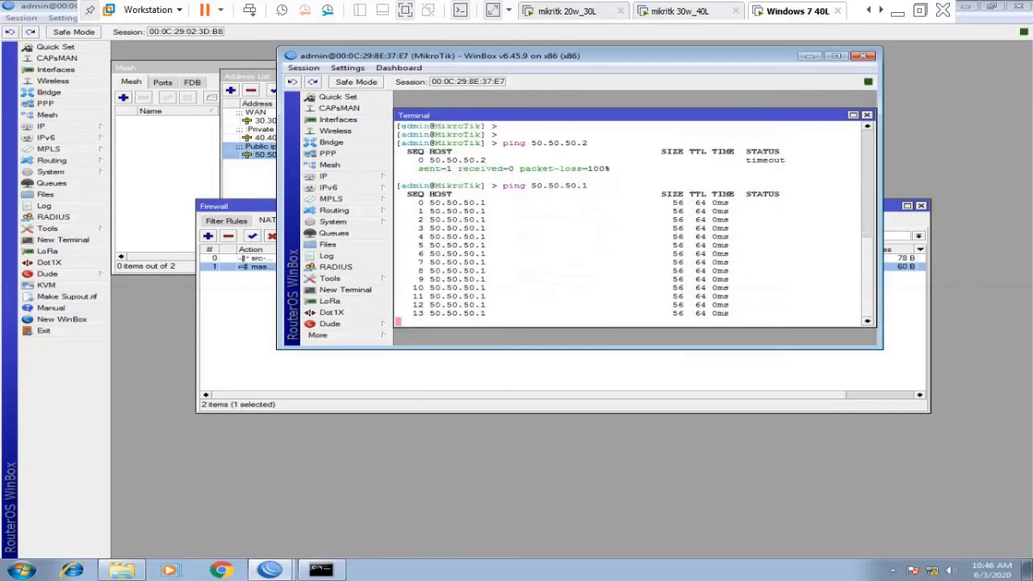
left_click(869, 9)
Switch to the Windows 7 10 L virtual machine.
left_click(870, 9)
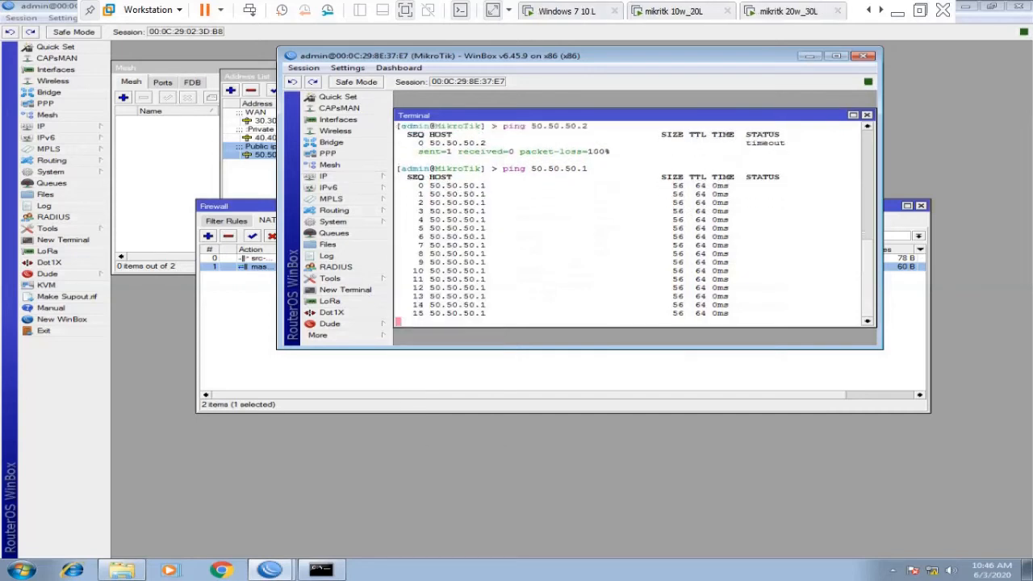
left_click(869, 9)
left_click(646, 11)
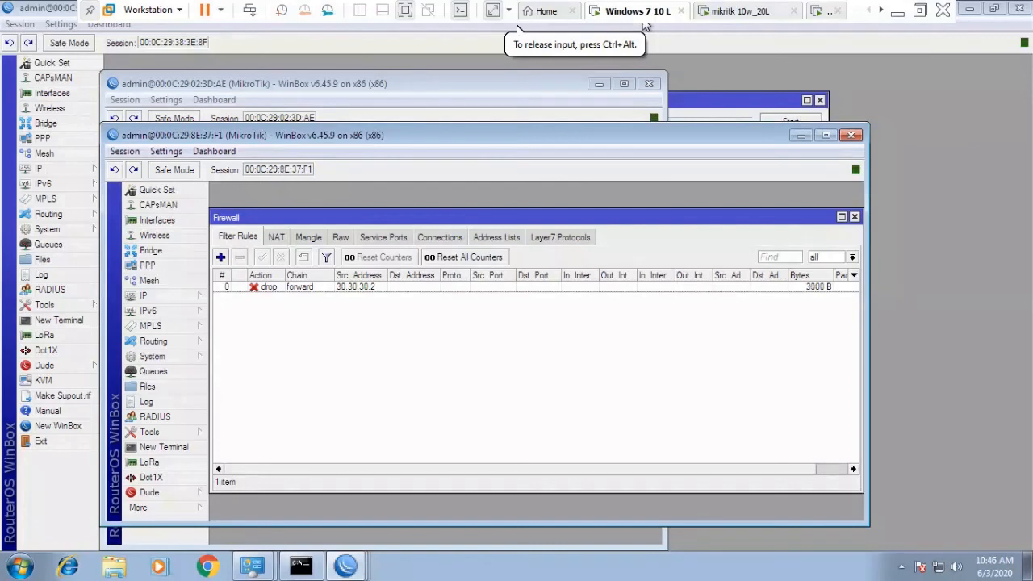
Review and apply the filter rule dropping forwarded traffic from 30.30.30.2, then show the other router's session.
left_click(317, 291)
double_click(317, 289)
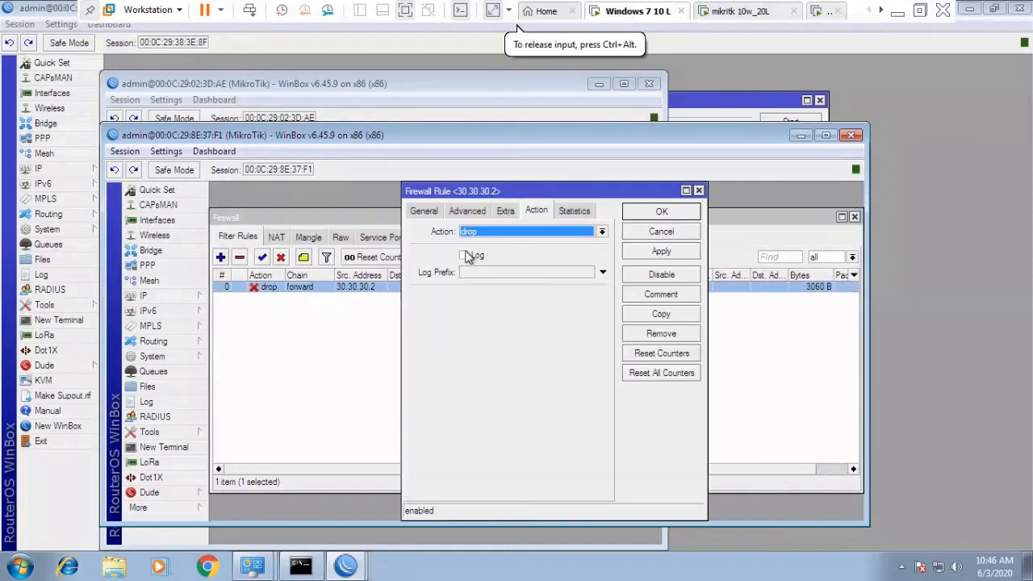
left_click(505, 211)
left_click(467, 210)
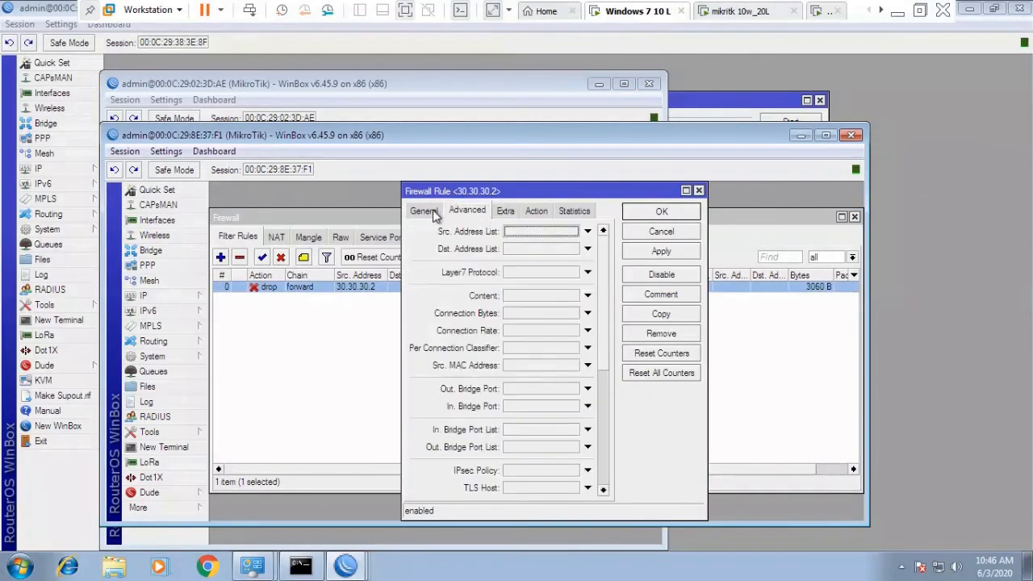
left_click(424, 211)
left_click(574, 249)
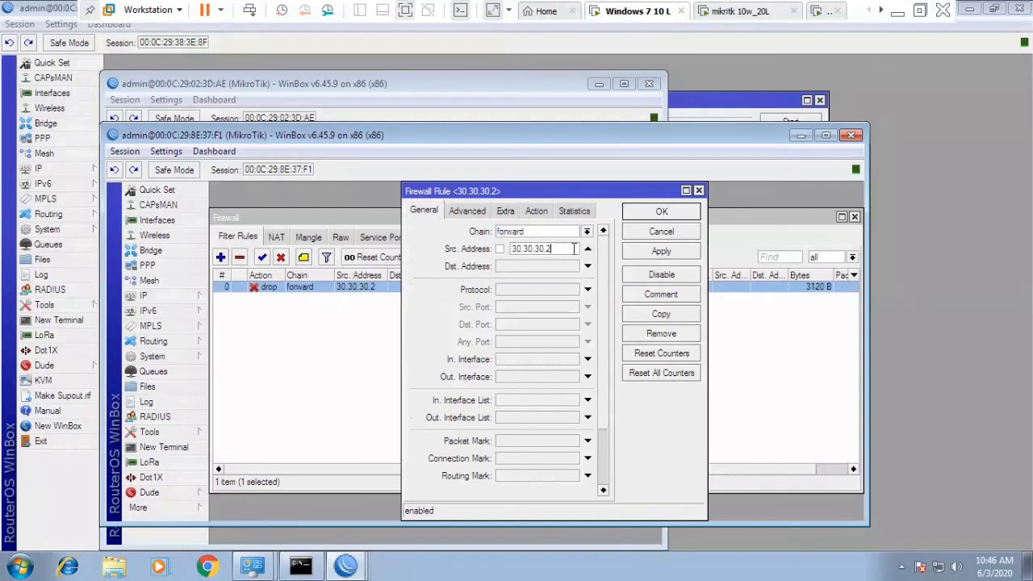
left_click(652, 252)
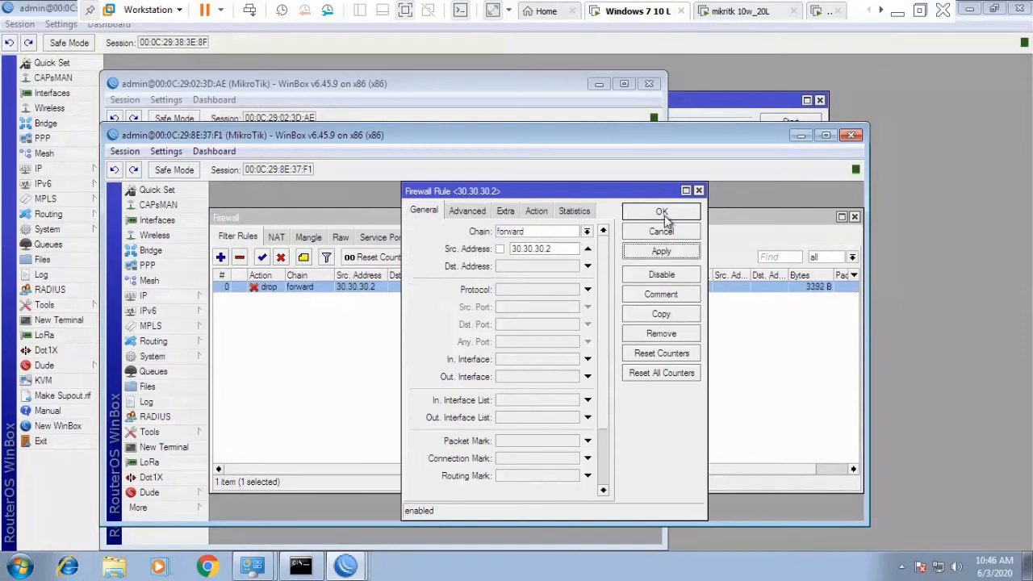
left_click(664, 216)
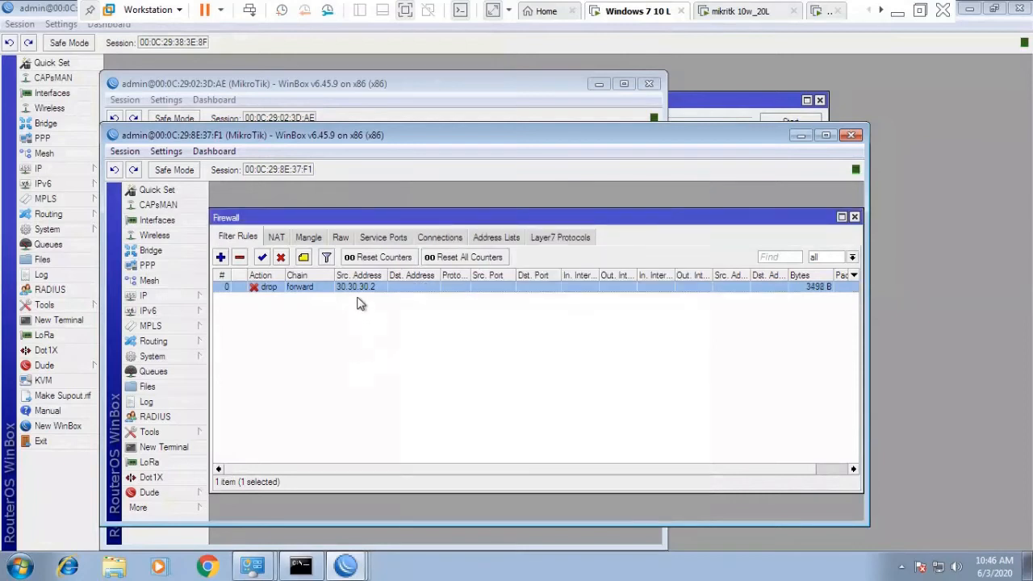
left_click(525, 93)
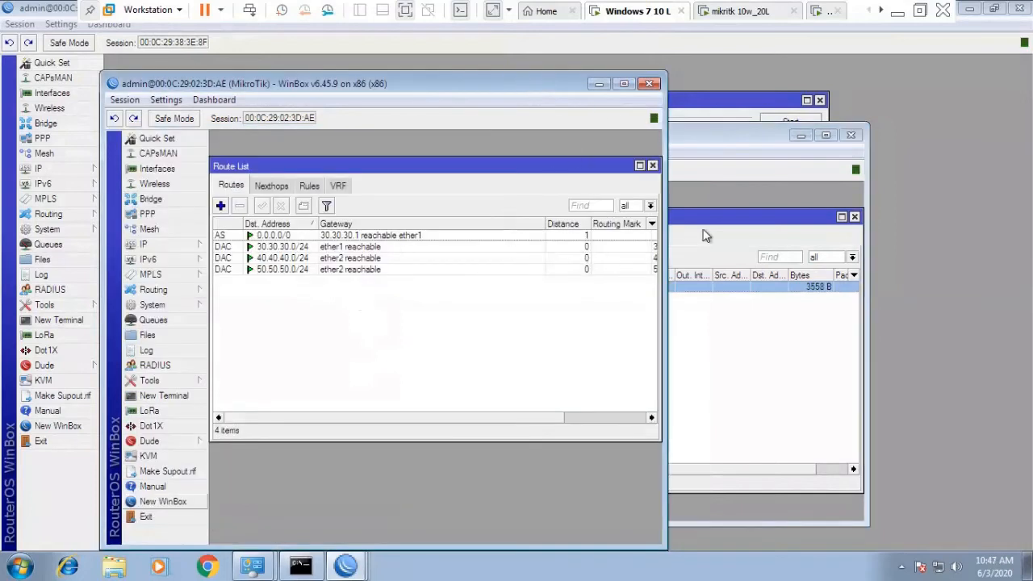
Cycle through the mikritk 10w_20L and 30w_40L tabs back to the Windows 7 40L machine.
left_click(763, 12)
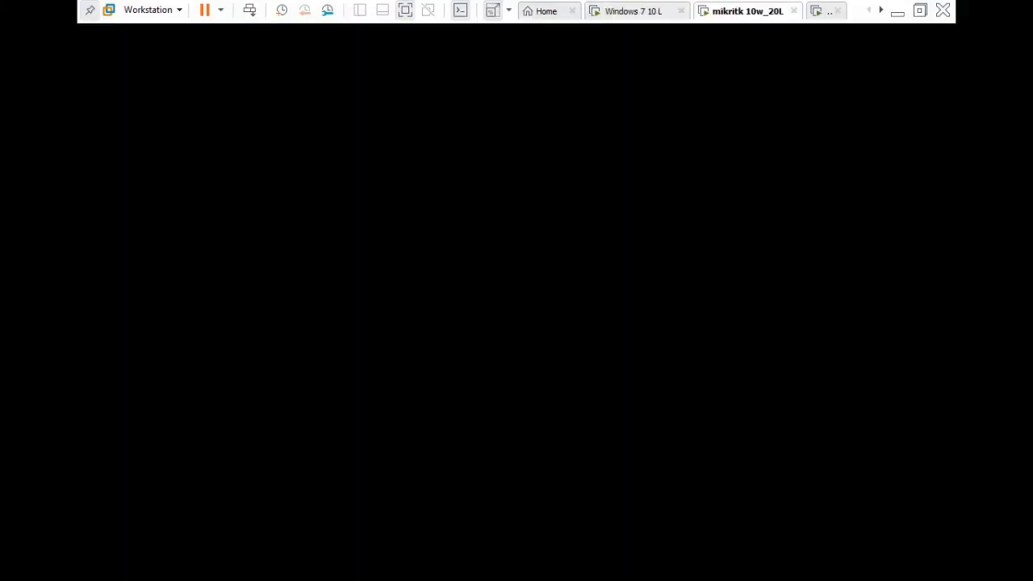
left_click(821, 12)
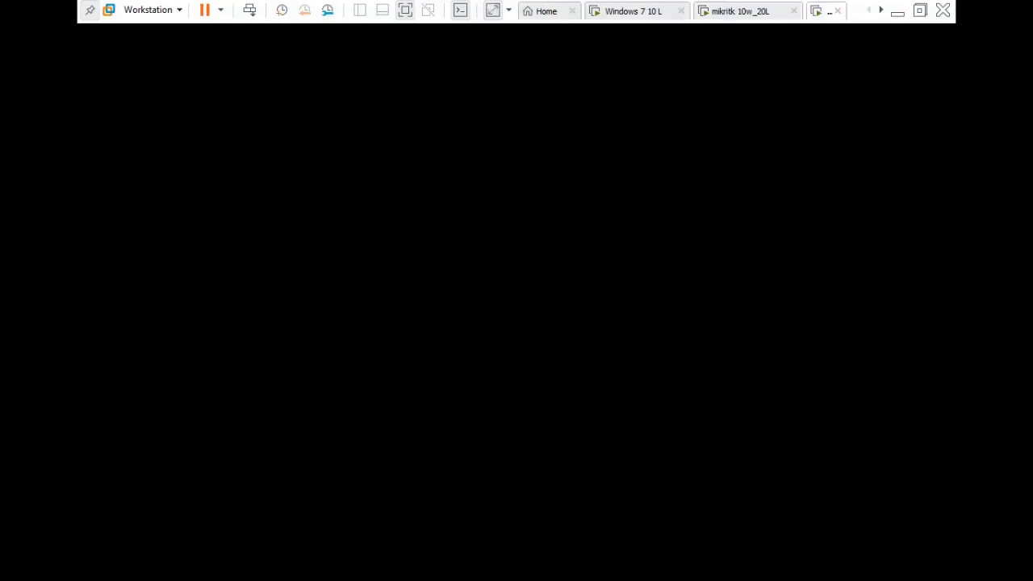
left_click(880, 11)
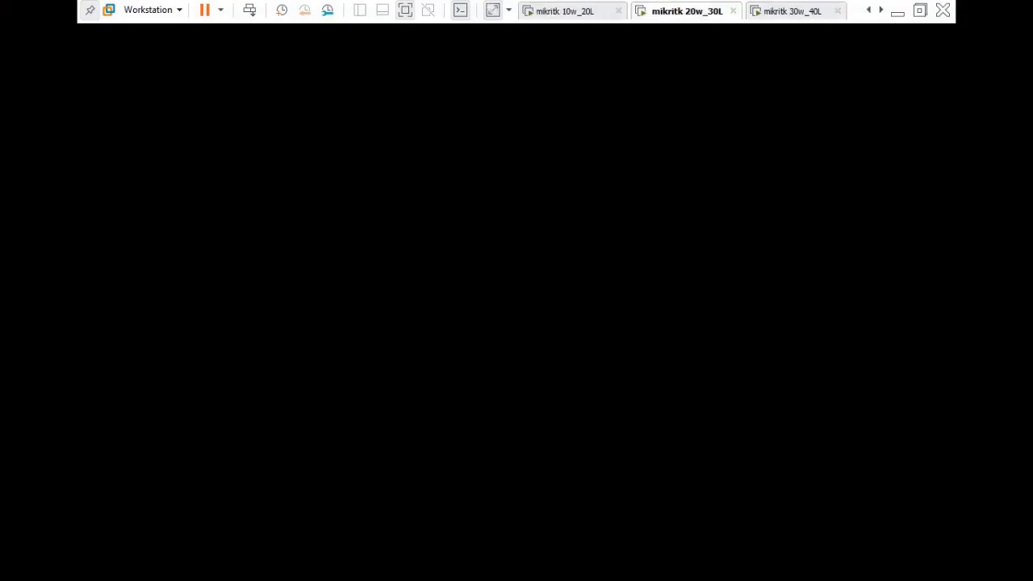
left_click(793, 11)
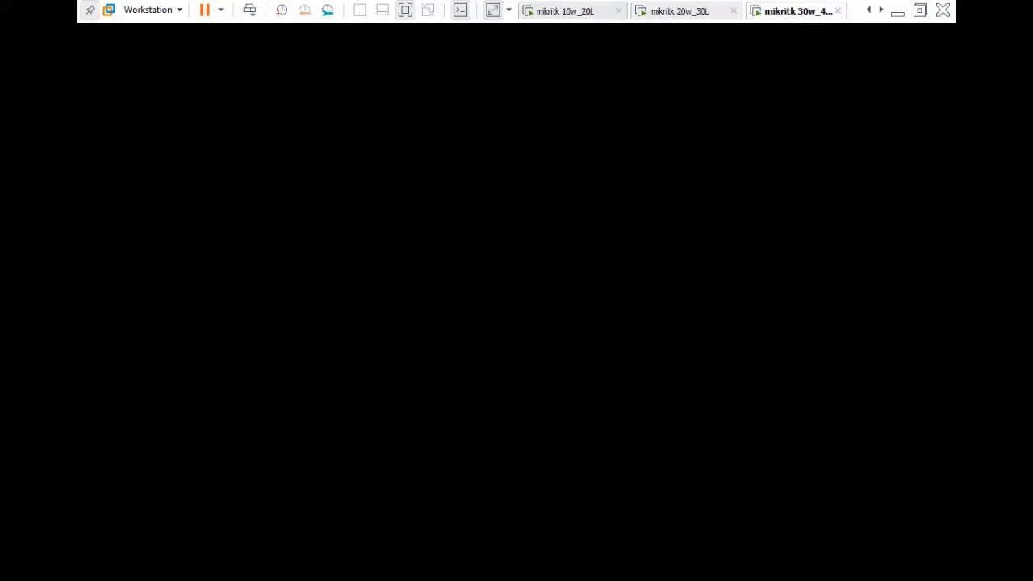
left_click(794, 11)
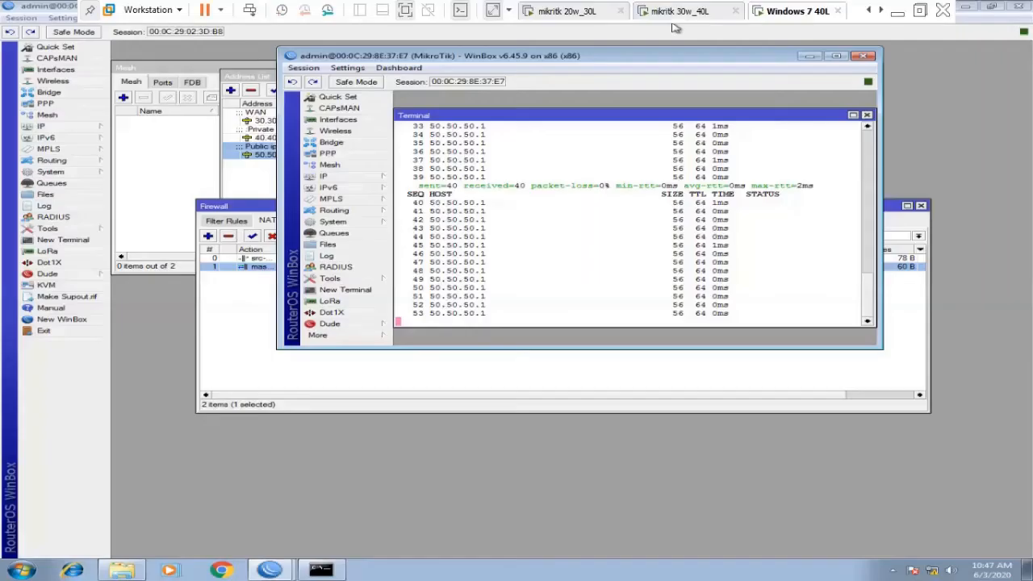
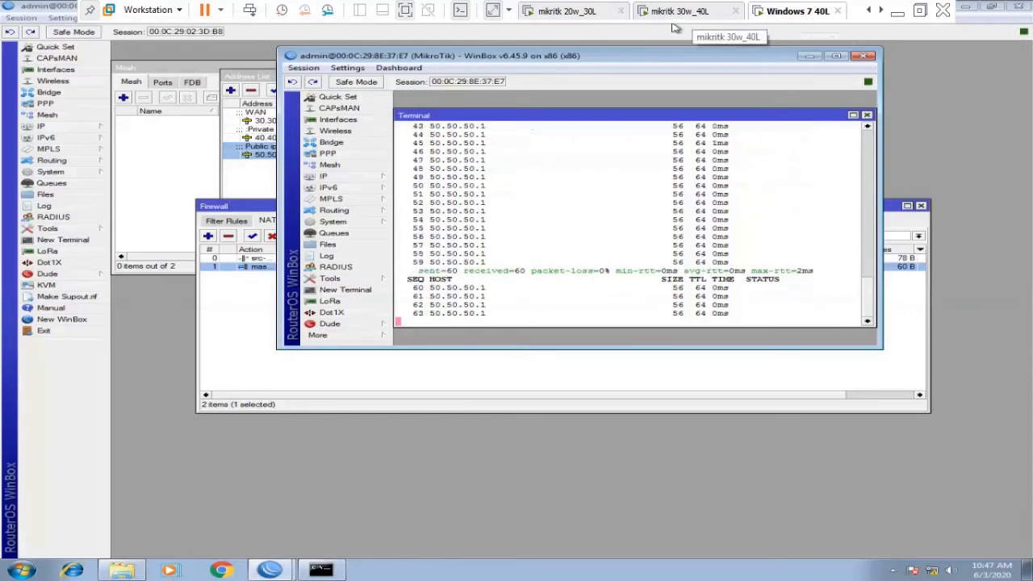
Bring up the Windows 7 10 L machine, whose WinBox lists the default route via 30.30.30.1.
left_click(567, 11)
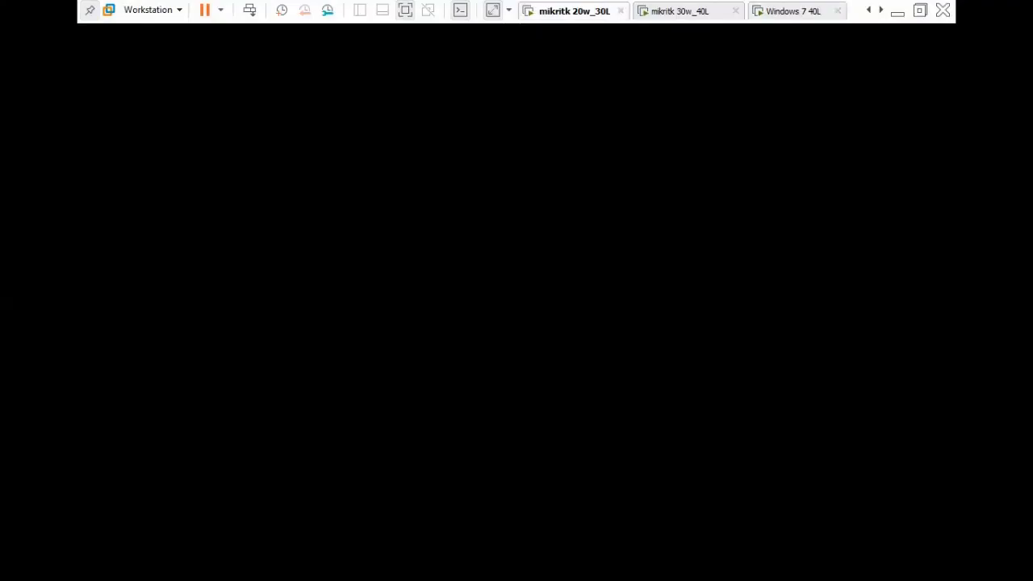
left_click(868, 11)
left_click(868, 10)
left_click(868, 10)
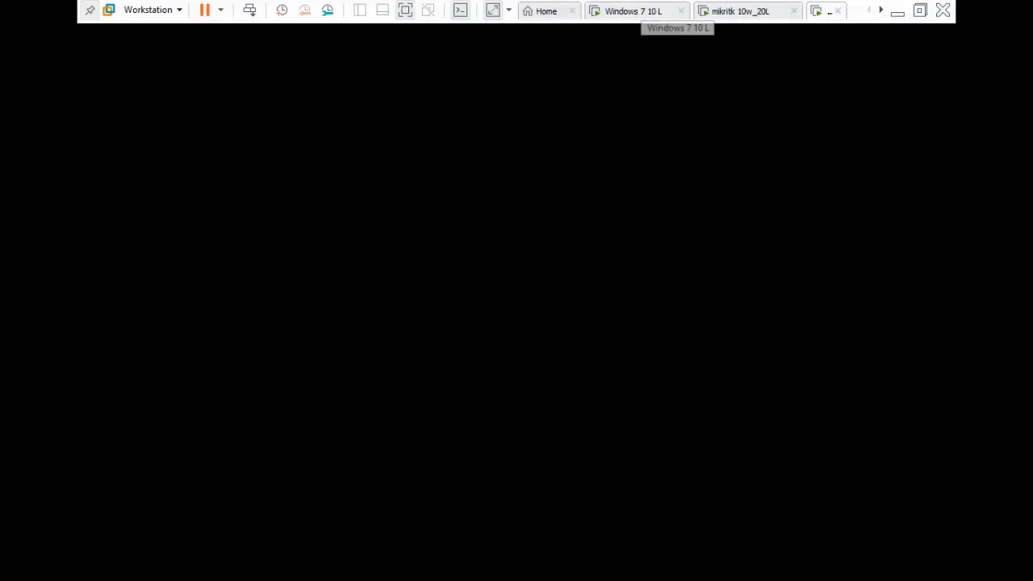
left_click(636, 12)
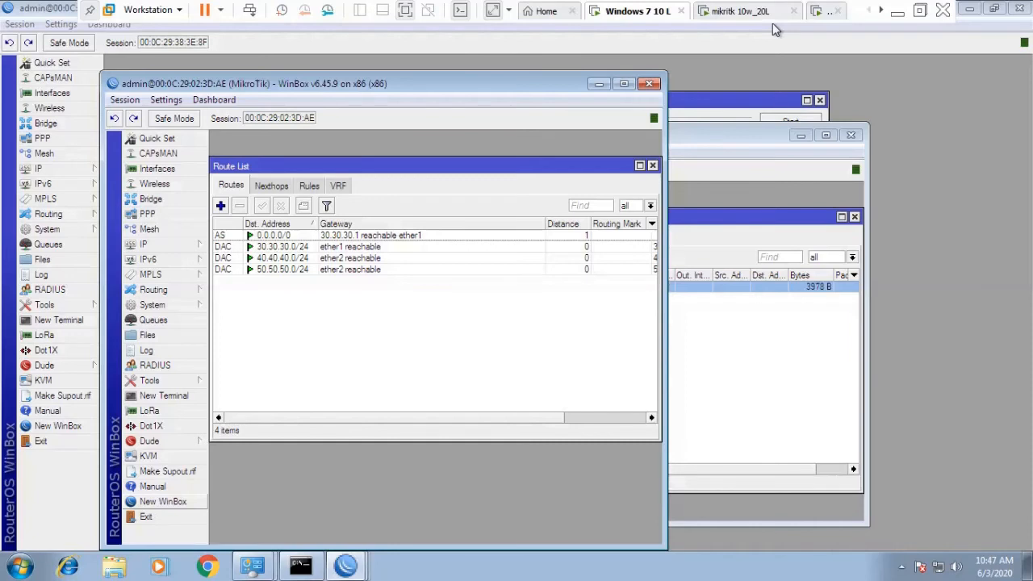
Run ping 50.50.50.1 from a new router terminal.
left_click(71, 323)
type("pinng")
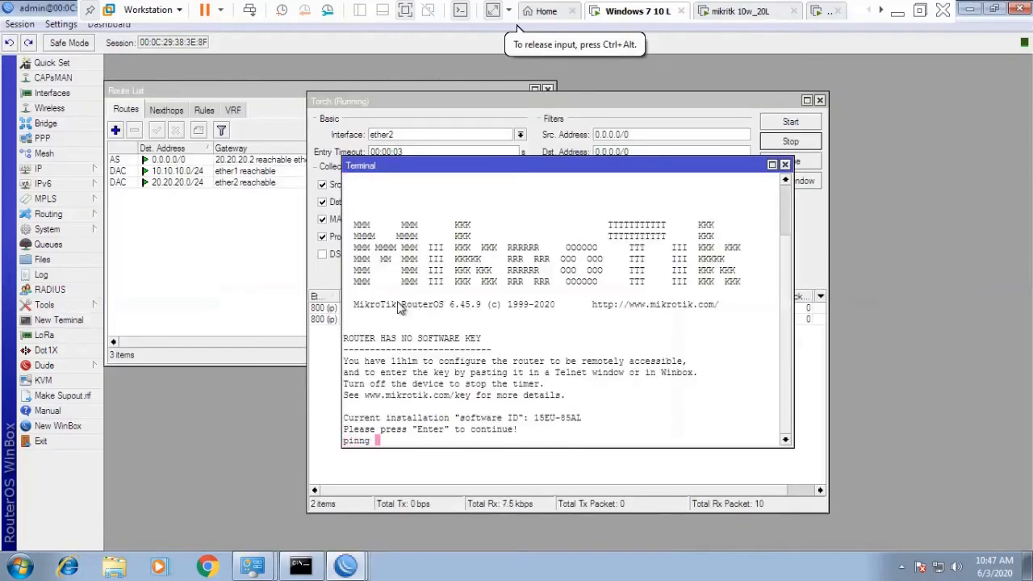
key("Return")
key("Return")
key("Return")
type("ping ")
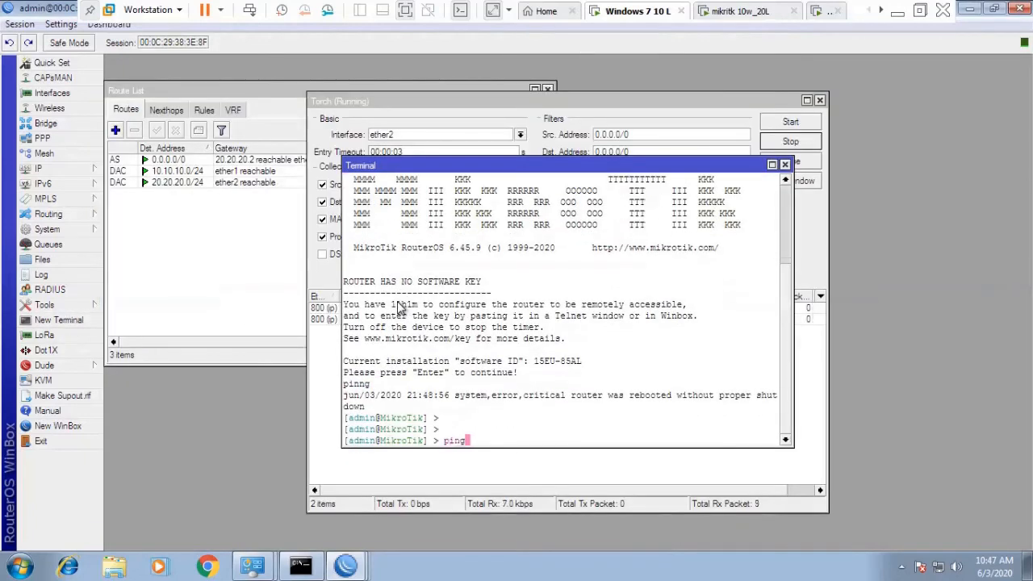
type("50.50.50.1")
key("Return")
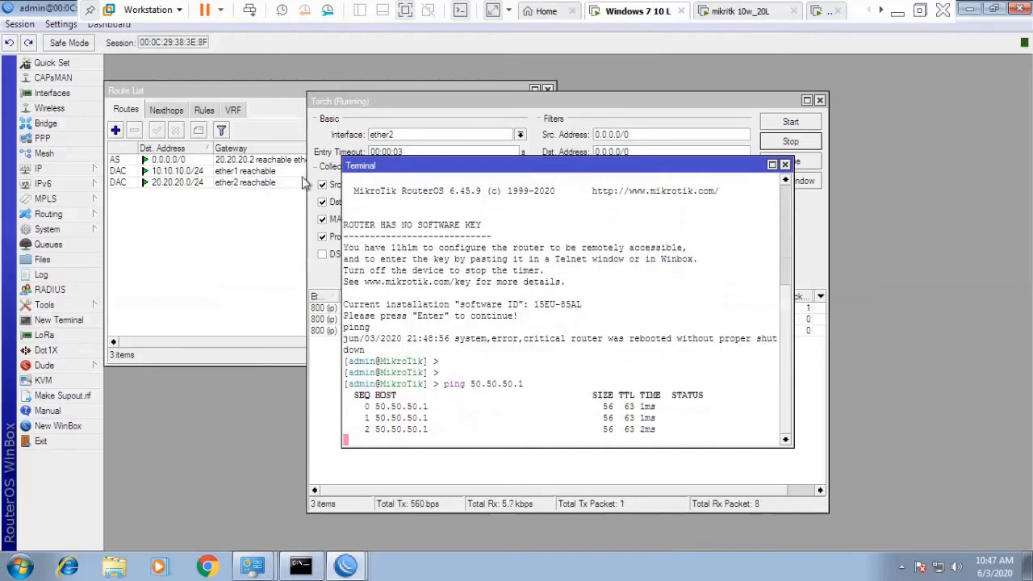
Check the 10.10.10.1/24 entry in the router's IP address list.
mouse_move(77, 169)
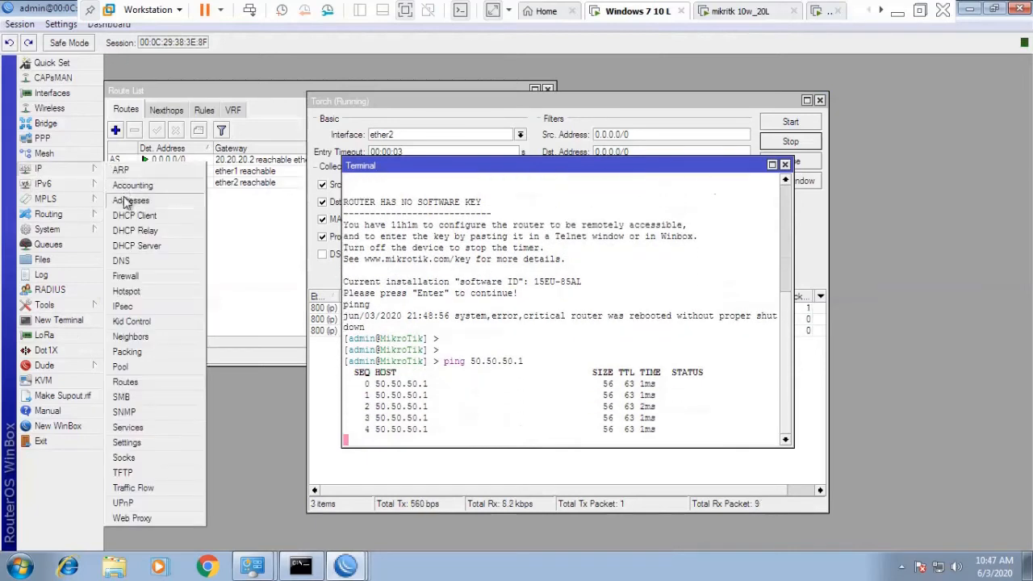
left_click(124, 202)
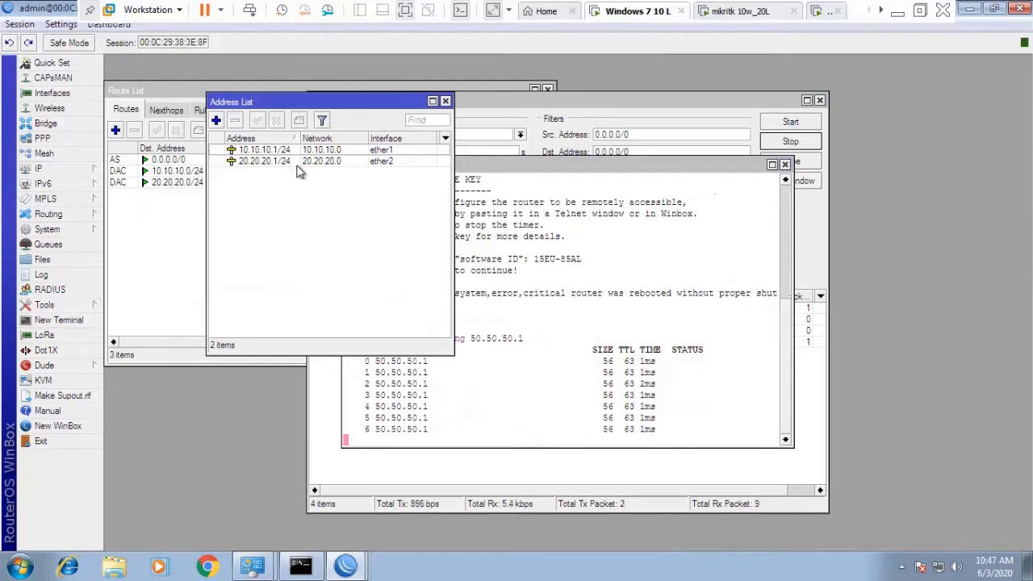
left_click(258, 150)
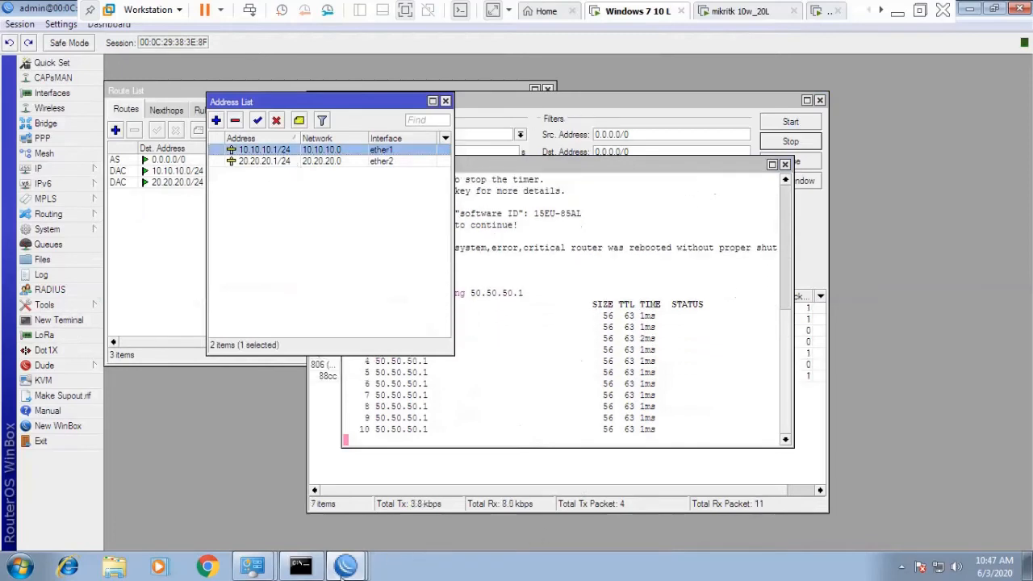
Switch to the Windows 7 40L virtual machine.
left_click(881, 9)
left_click(882, 10)
left_click(881, 10)
left_click(794, 11)
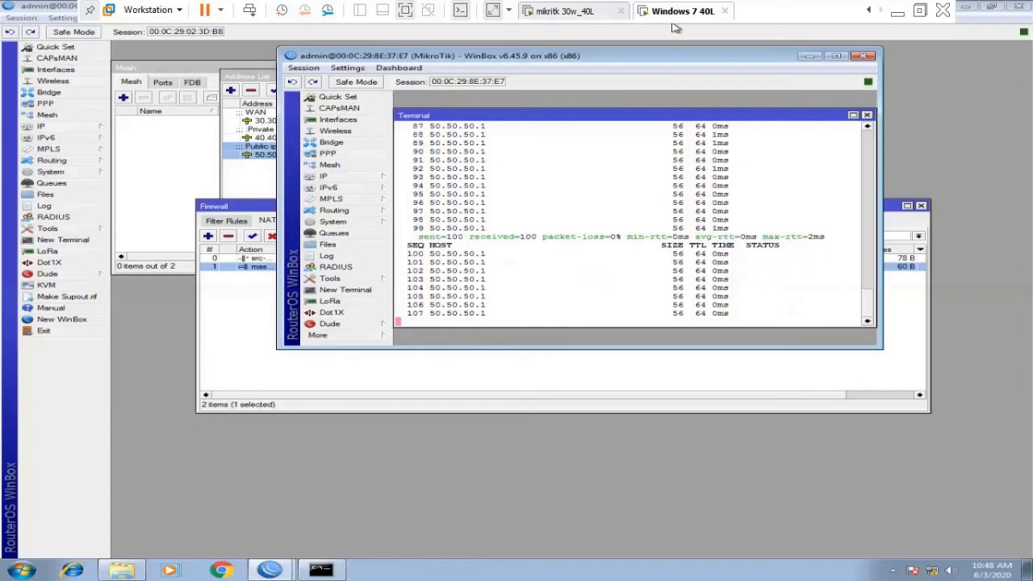
Restart the continuous ping 10.10.10.1 -t in the command prompt.
left_click(967, 8)
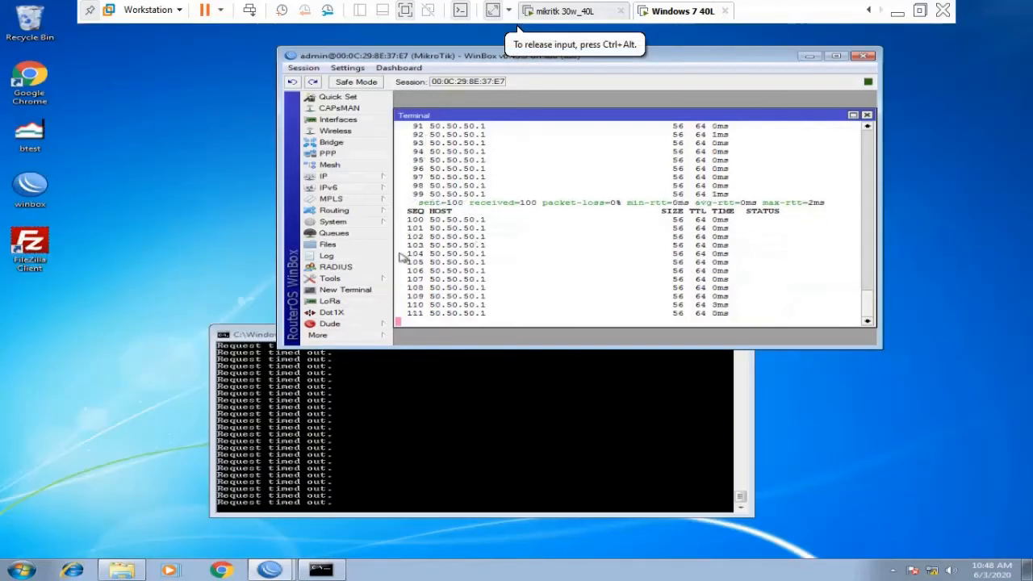
left_click(335, 440)
key("ctrl+c")
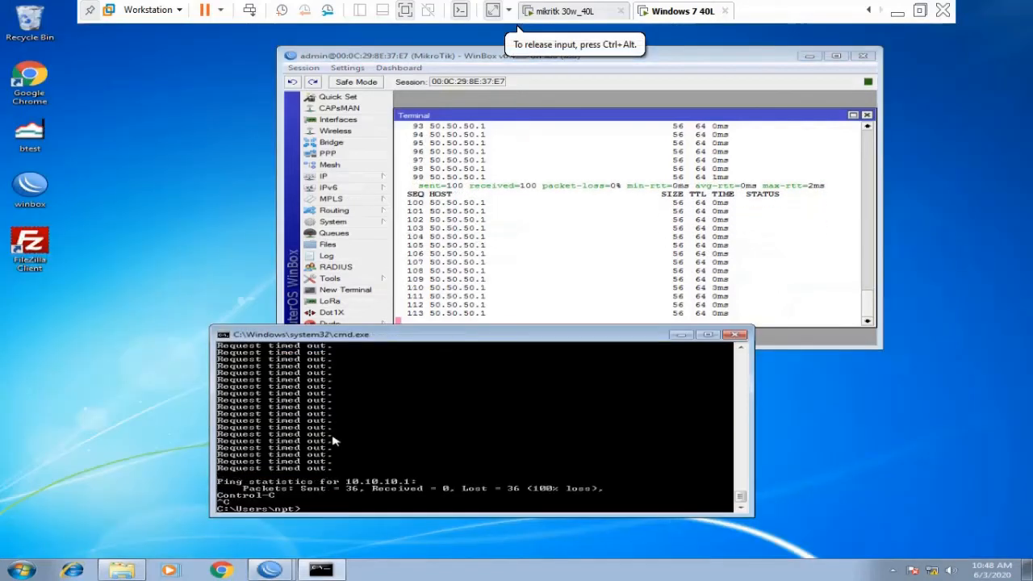
key("Up")
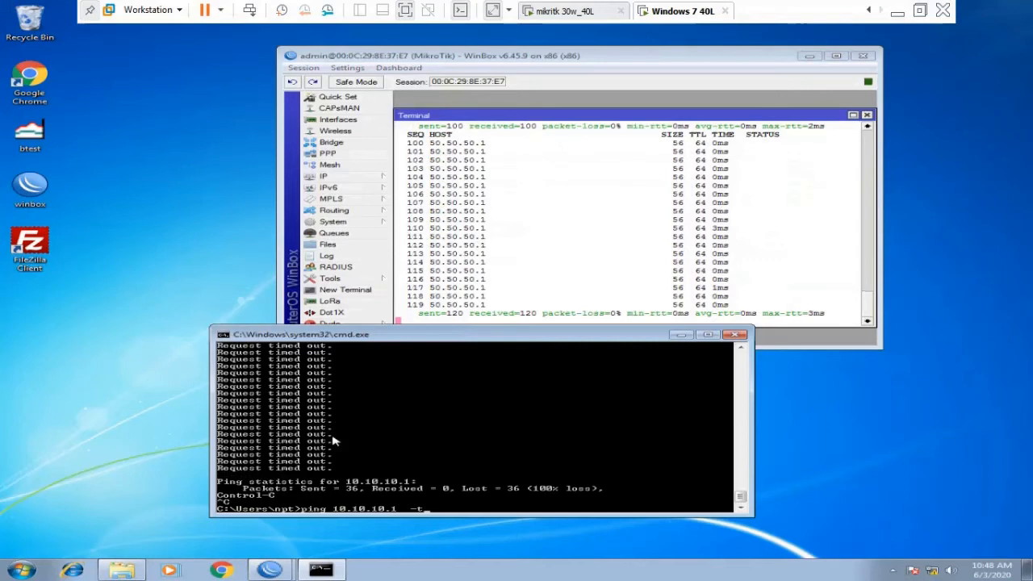
key("Return")
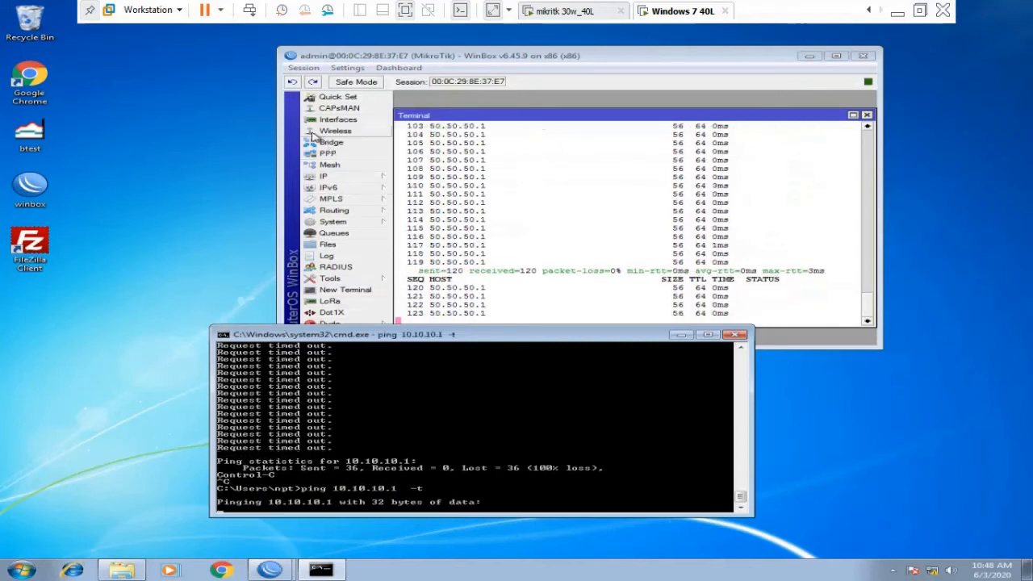
Check the router's 30.30.30.1/24 entry in IP > Addresses.
left_click(323, 176)
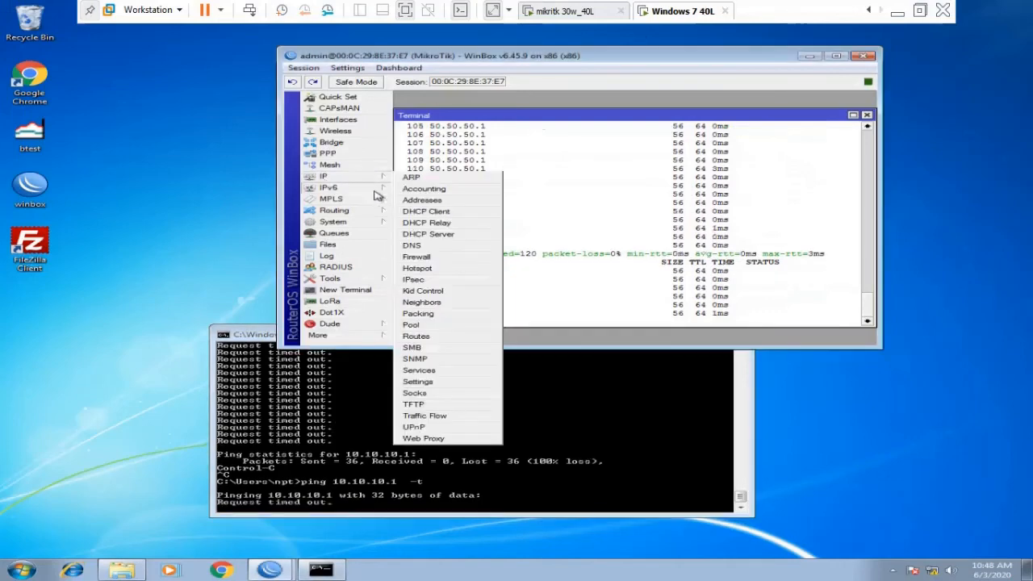
left_click(421, 200)
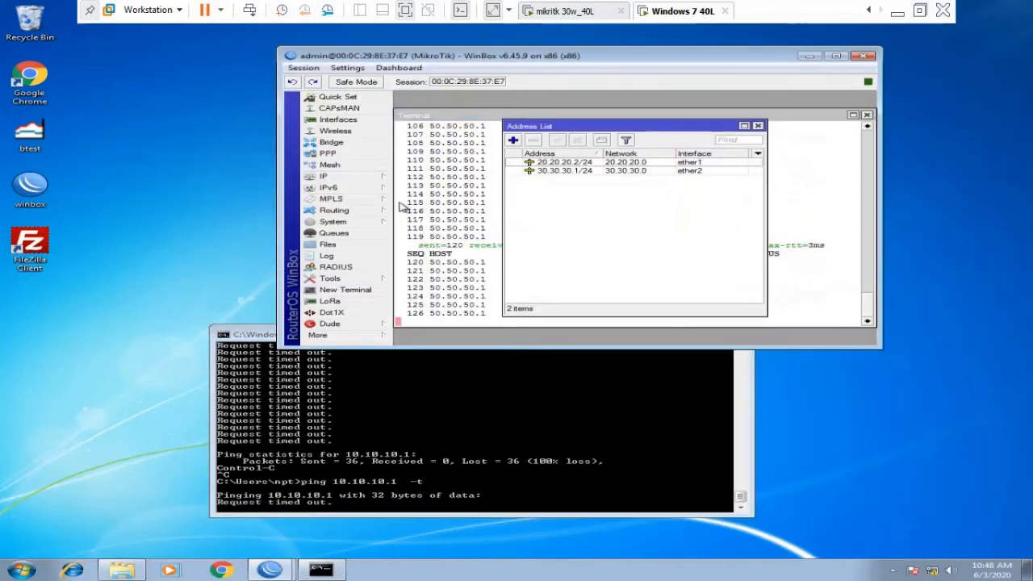
left_click(570, 172)
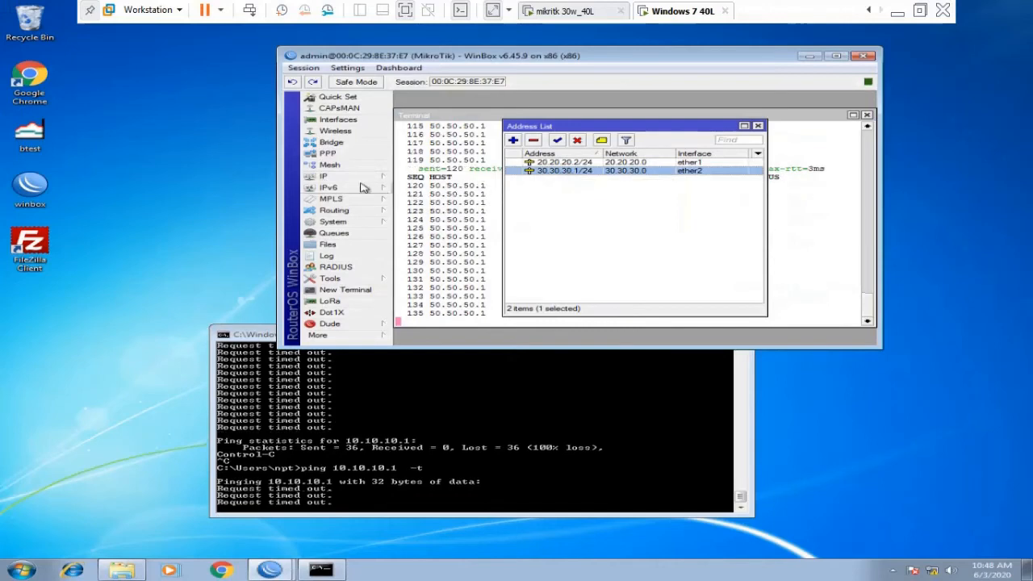
left_click(331, 176)
Inspect the statistics and action of firewall drop rule 0 without changing it.
left_click(425, 257)
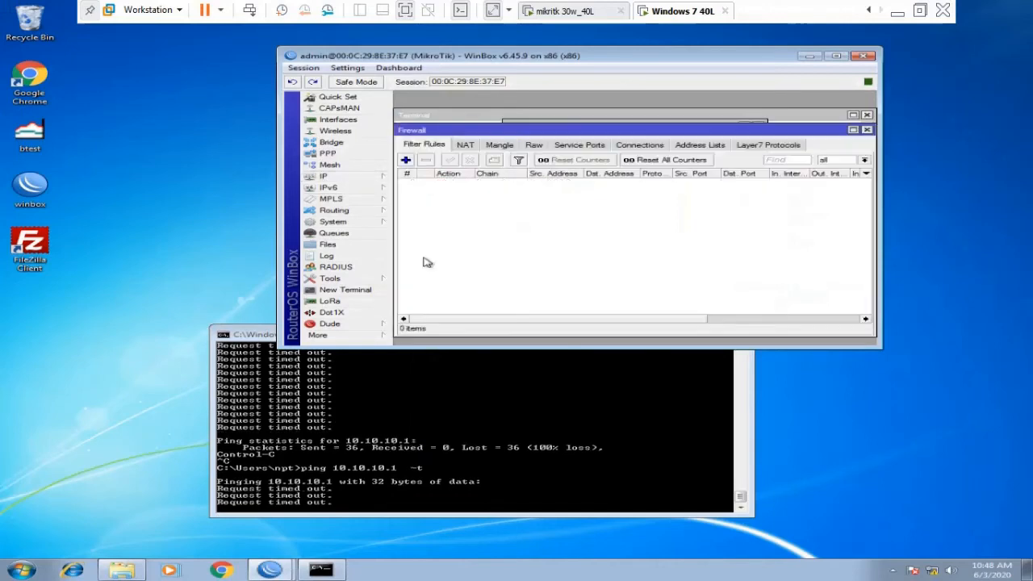
double_click(489, 182)
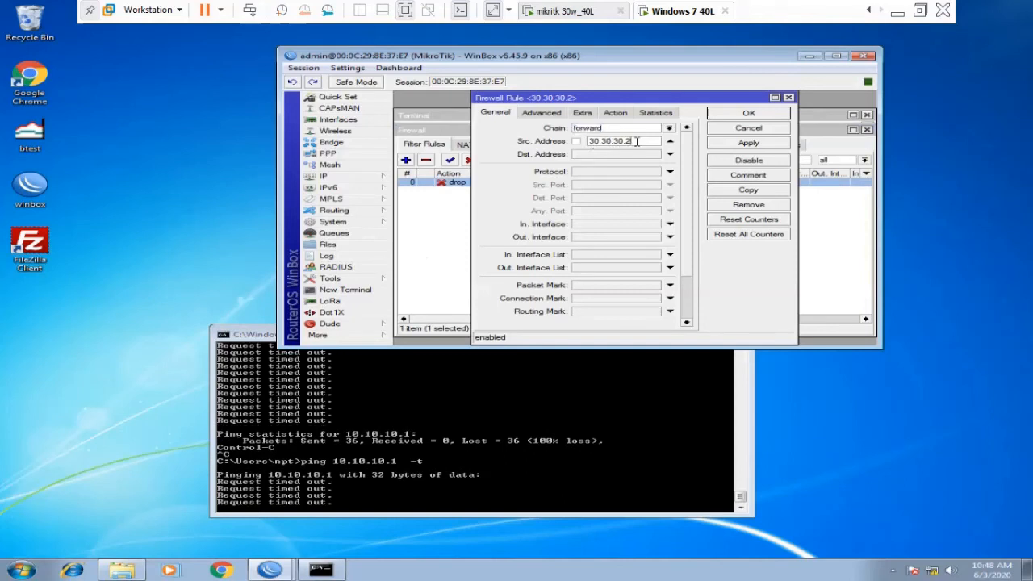
left_click(643, 113)
left_click(624, 114)
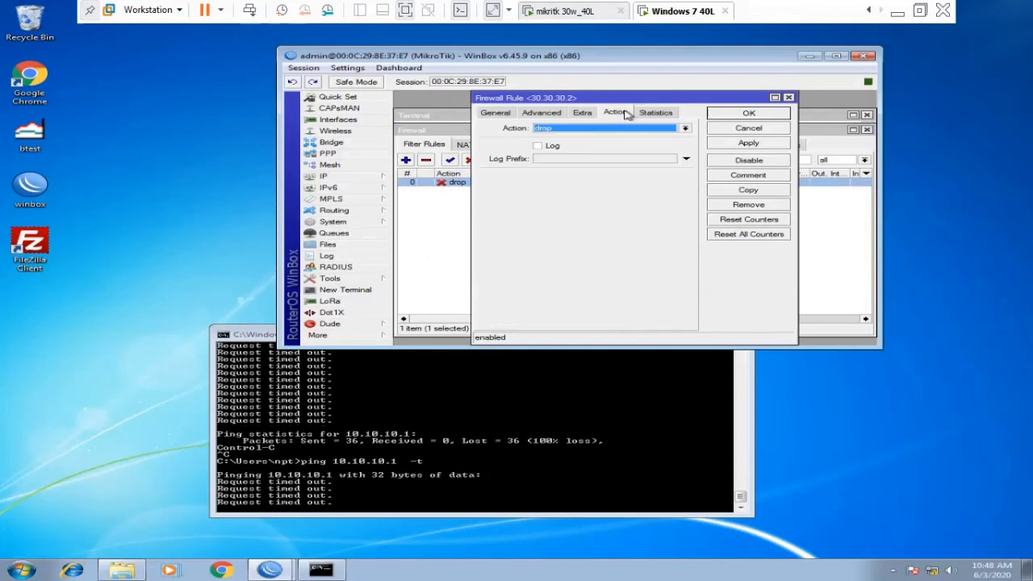
left_click(733, 127)
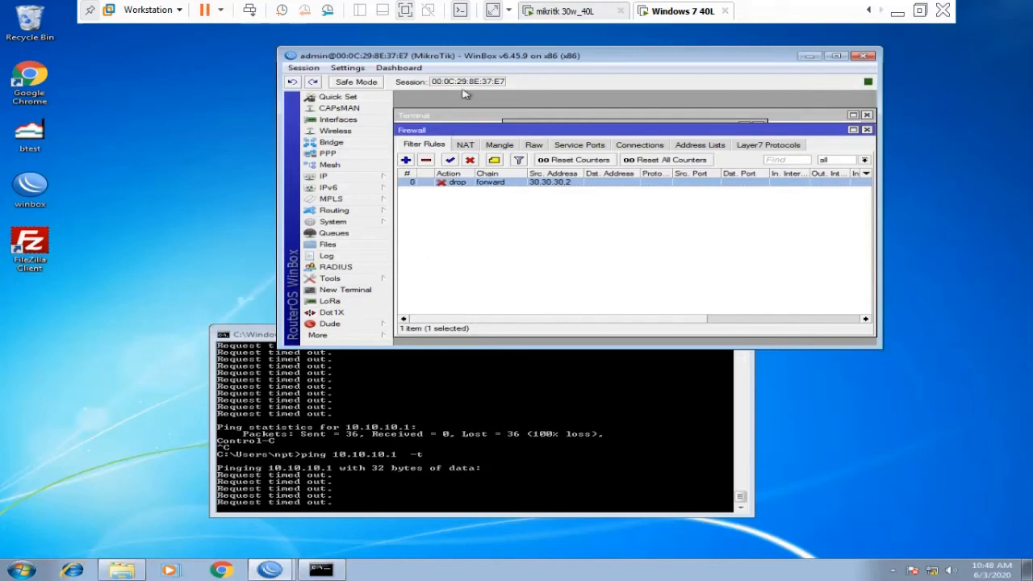
Launch WinBox and connect to the neighbor router at 40.40.40.1.
double_click(30, 184)
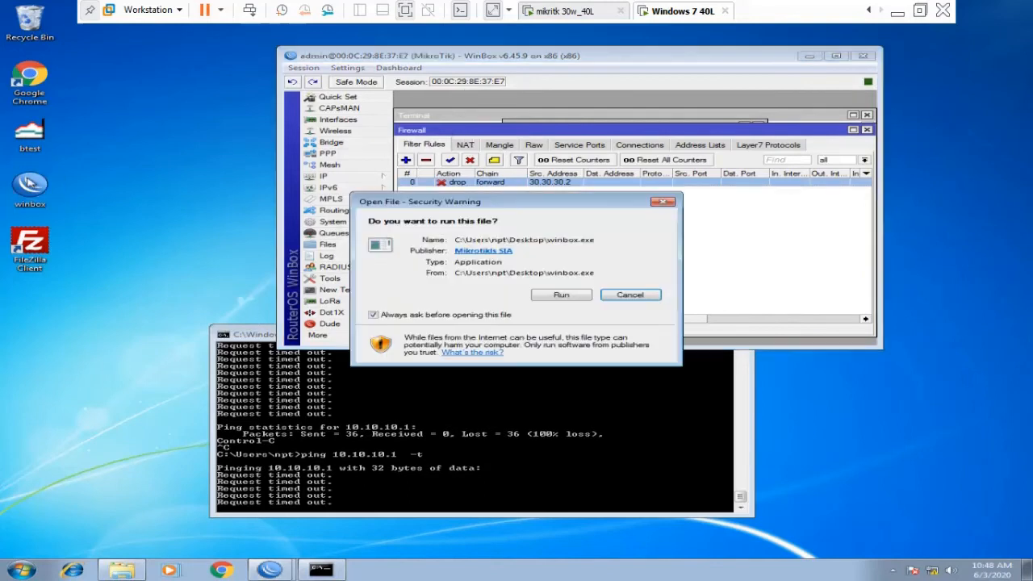
left_click(563, 296)
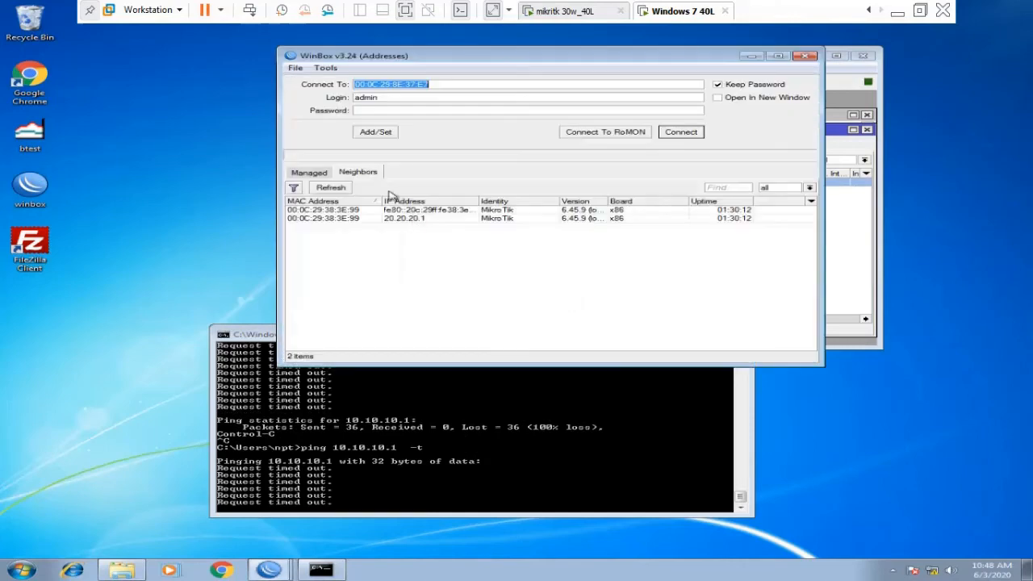
left_click(336, 219)
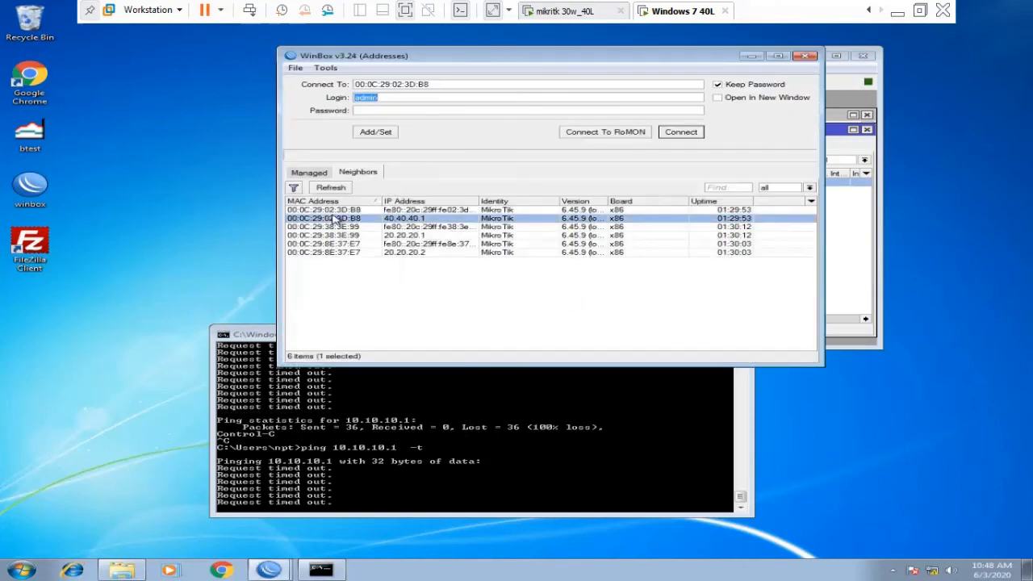
left_click(680, 131)
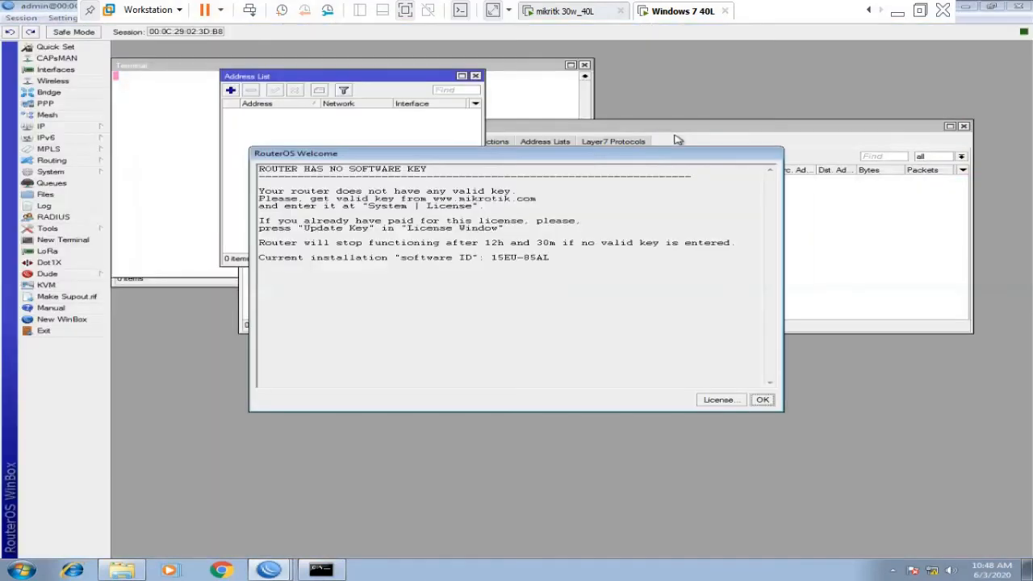
Dismiss the licence notice and review the 40.40.40.1 Private Pool and 50.50.50.1 Public addresses.
left_click(762, 400)
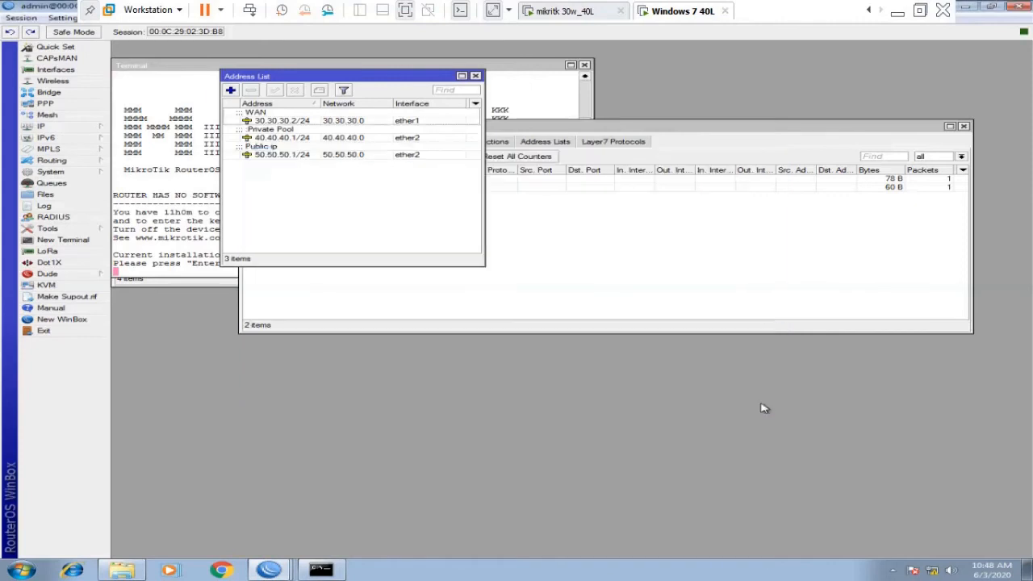
left_click(273, 140)
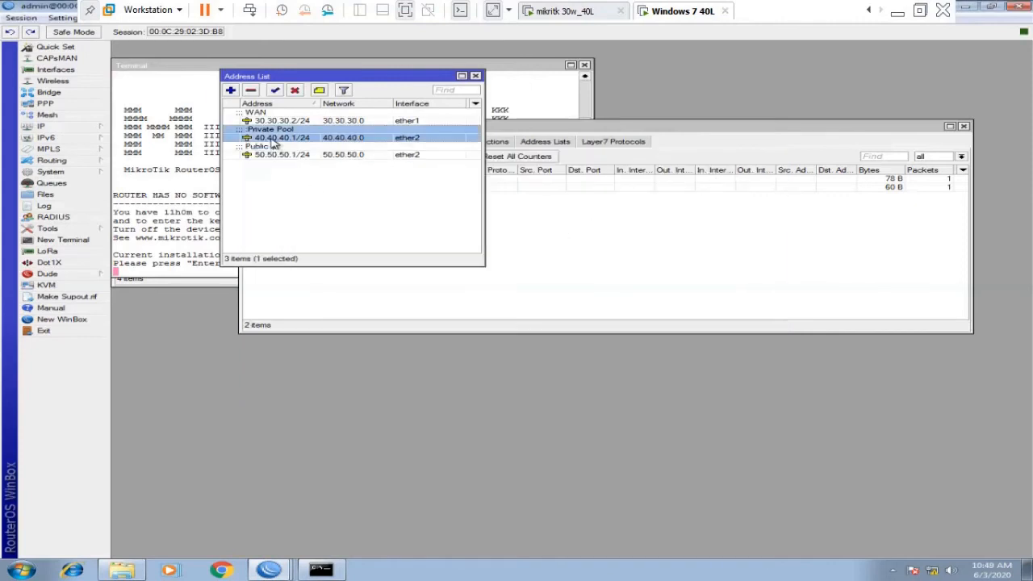
left_click(273, 155)
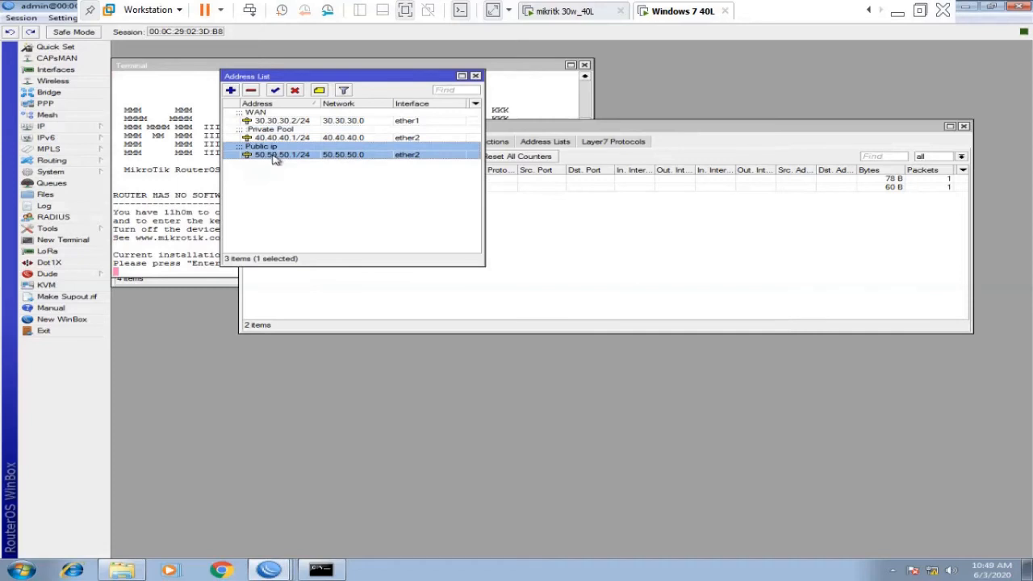
left_click(591, 228)
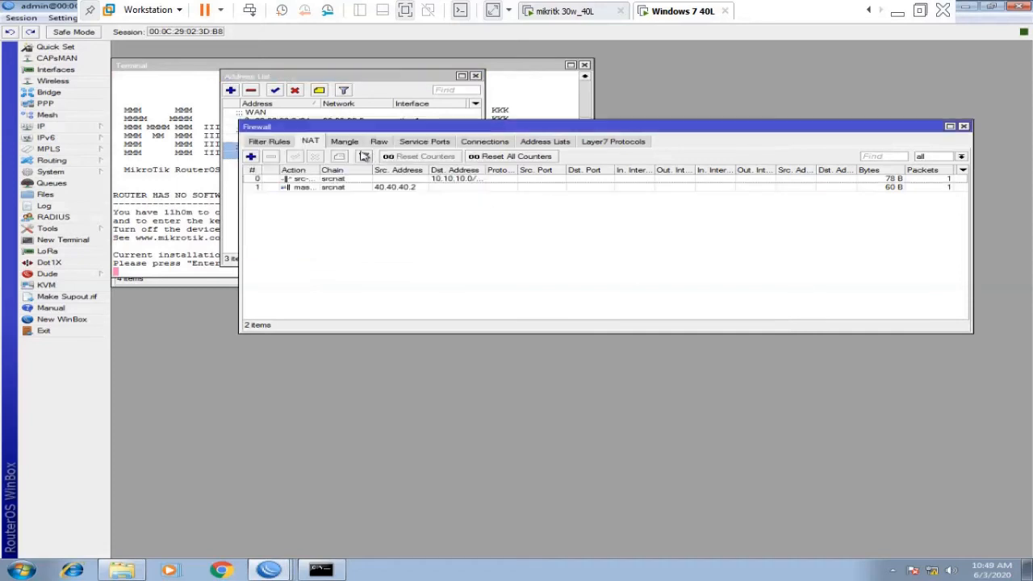
Inspect the 10.10.10.0/24 src-nat rule's 50.50.50.1 translation and check the running ping.
left_click(356, 180)
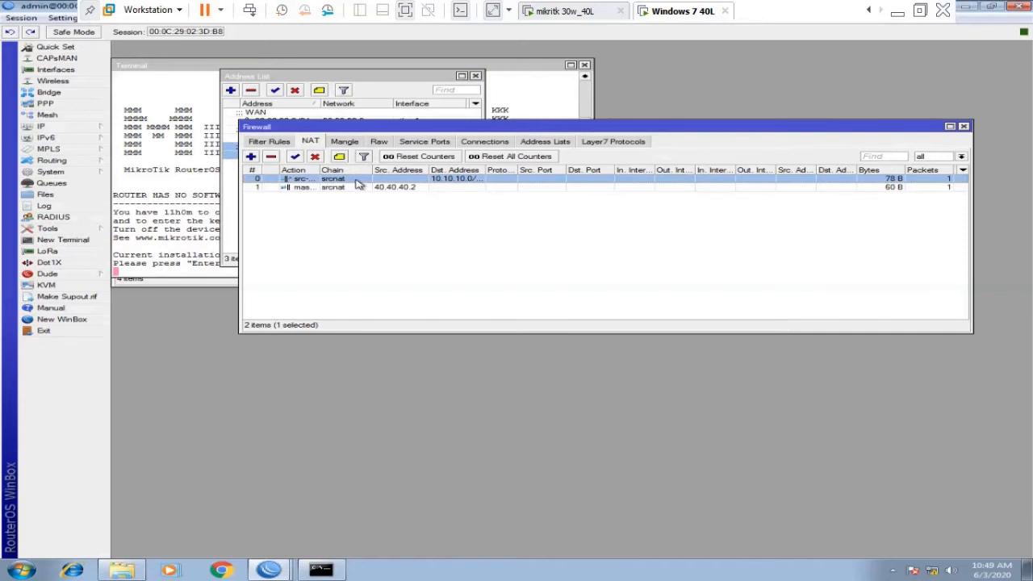
double_click(356, 181)
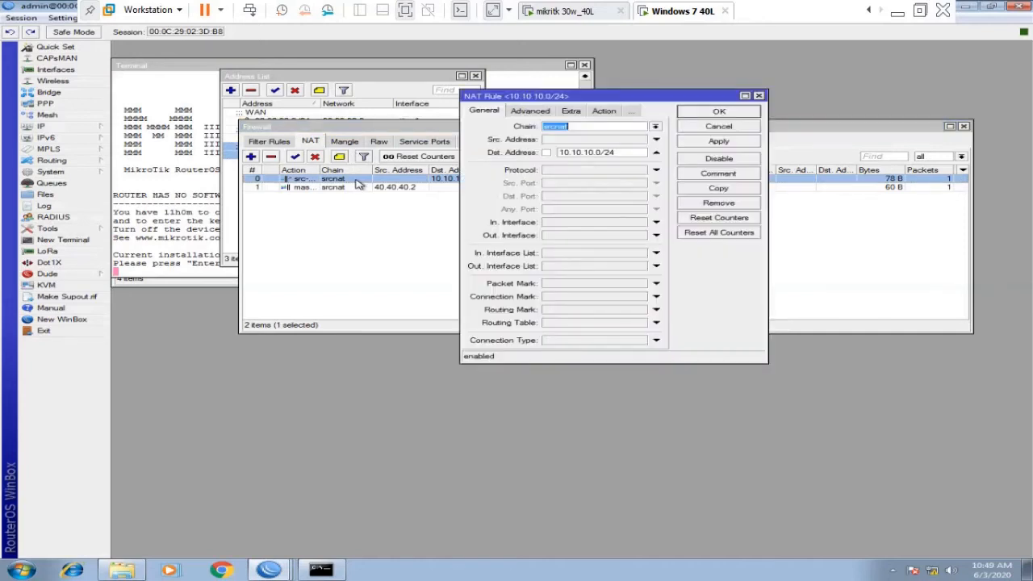
left_click(574, 112)
left_click(563, 111)
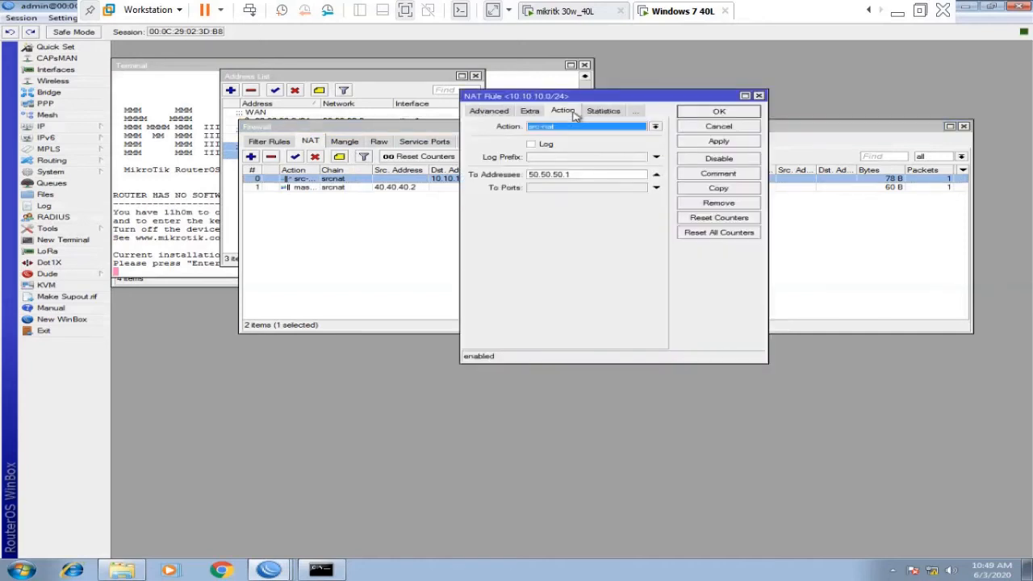
left_click(578, 175)
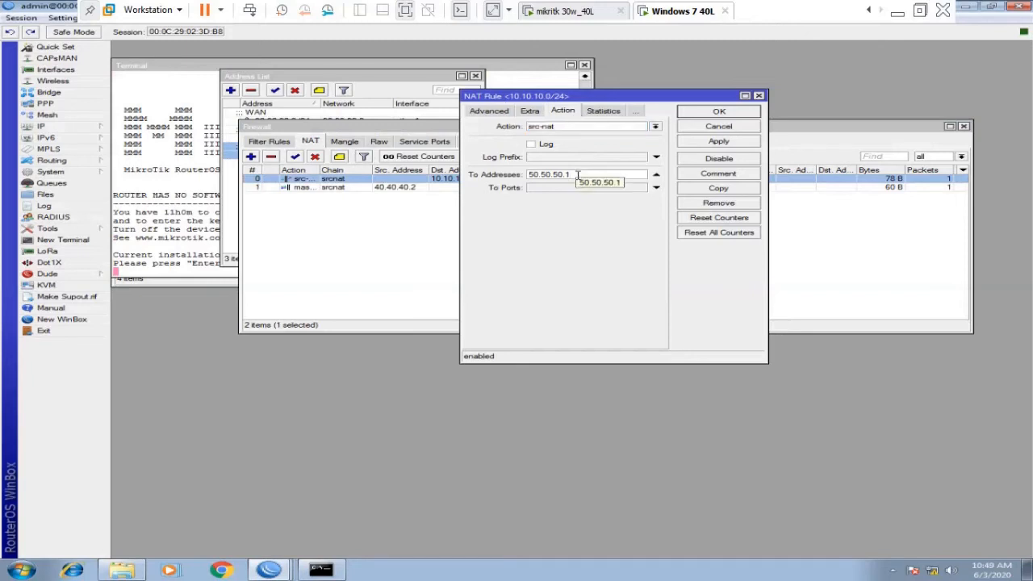
left_click(711, 144)
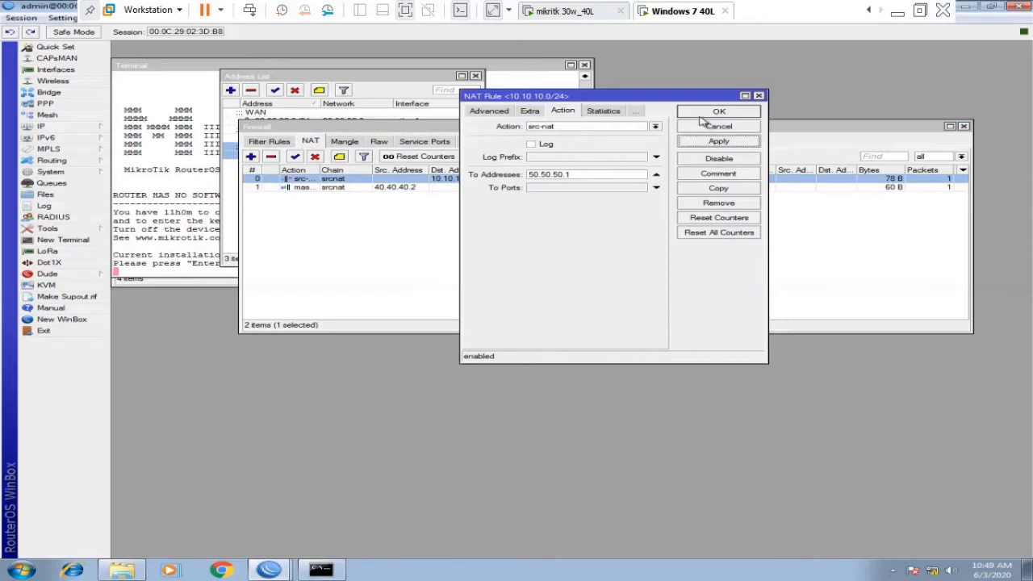
left_click(701, 115)
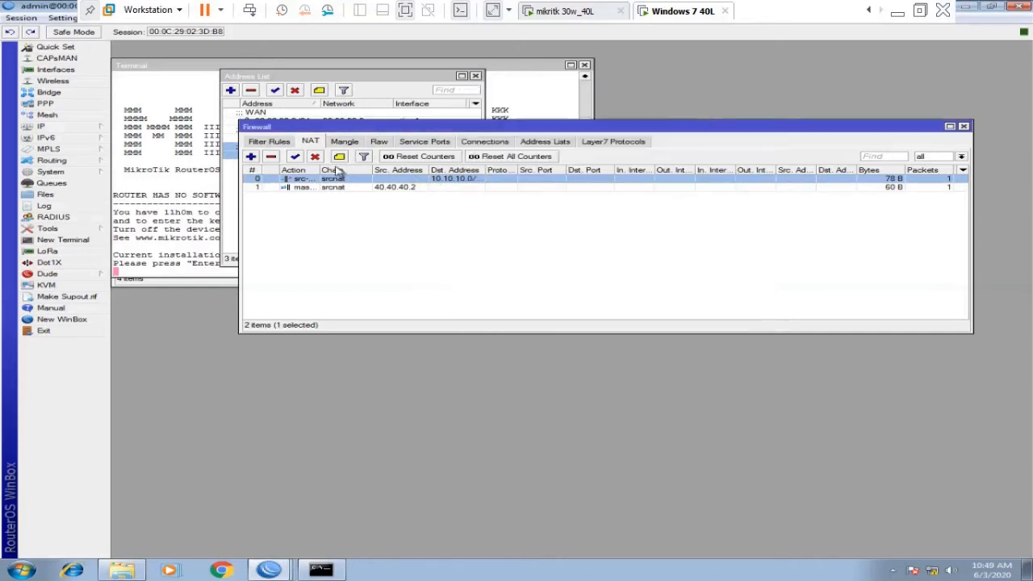
left_click(327, 186)
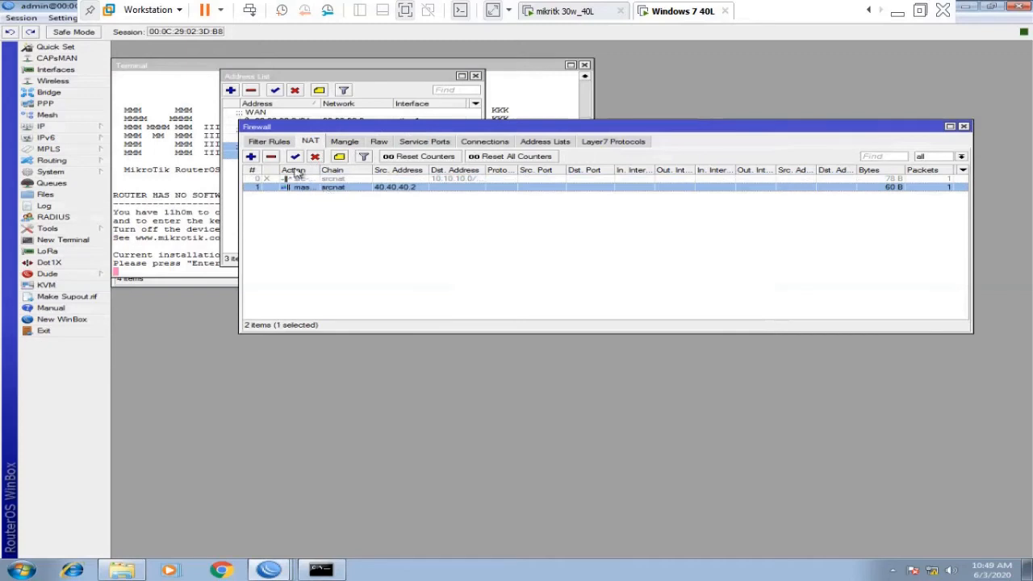
left_click(325, 570)
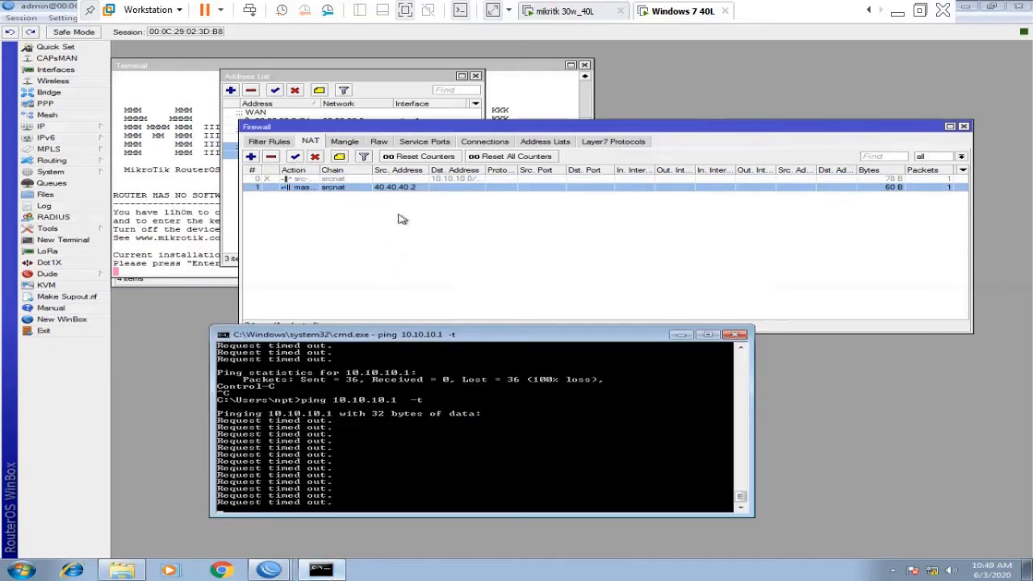
Change the disabled src-nat rule's destination address to 10.10.10.2 and apply.
left_click(327, 179)
double_click(327, 179)
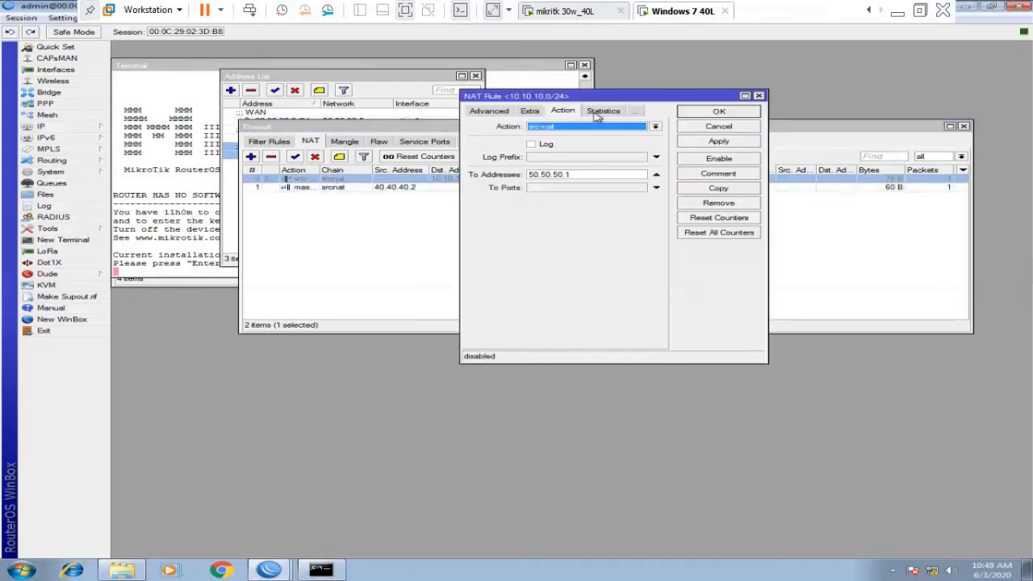
left_click(532, 112)
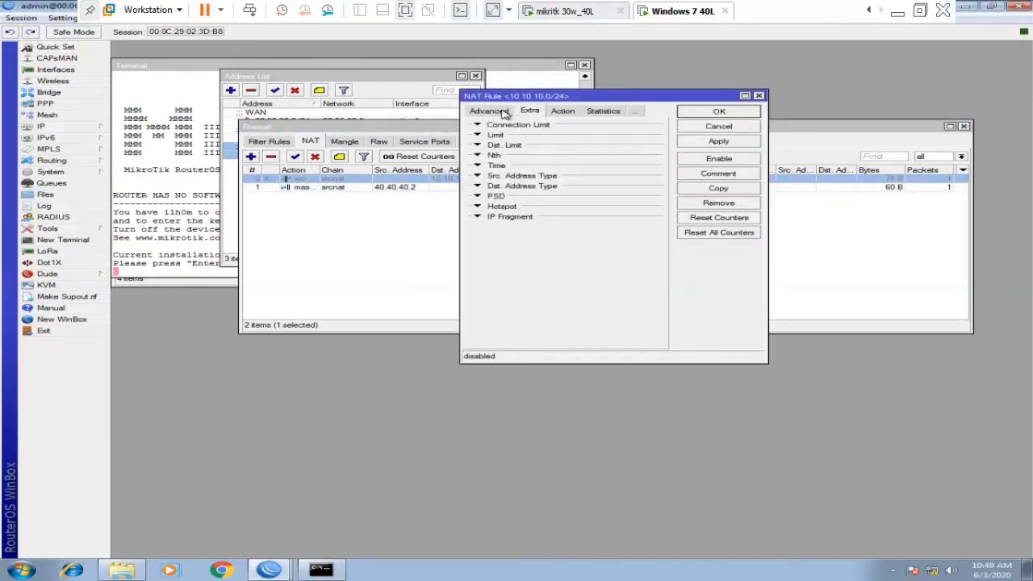
left_click(500, 112)
left_click(484, 111)
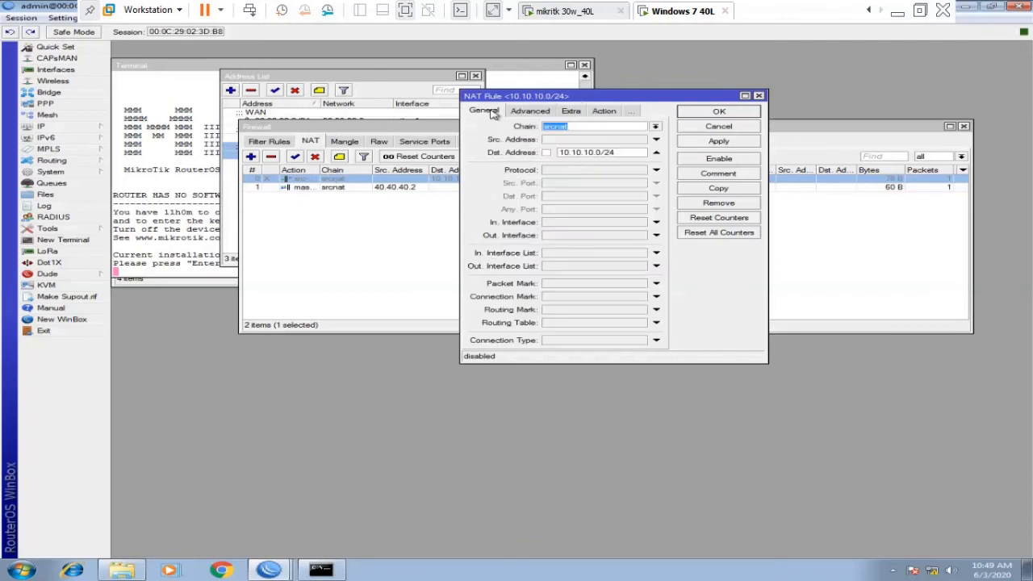
left_click_drag(617, 152, 599, 151)
type("2")
left_click(708, 143)
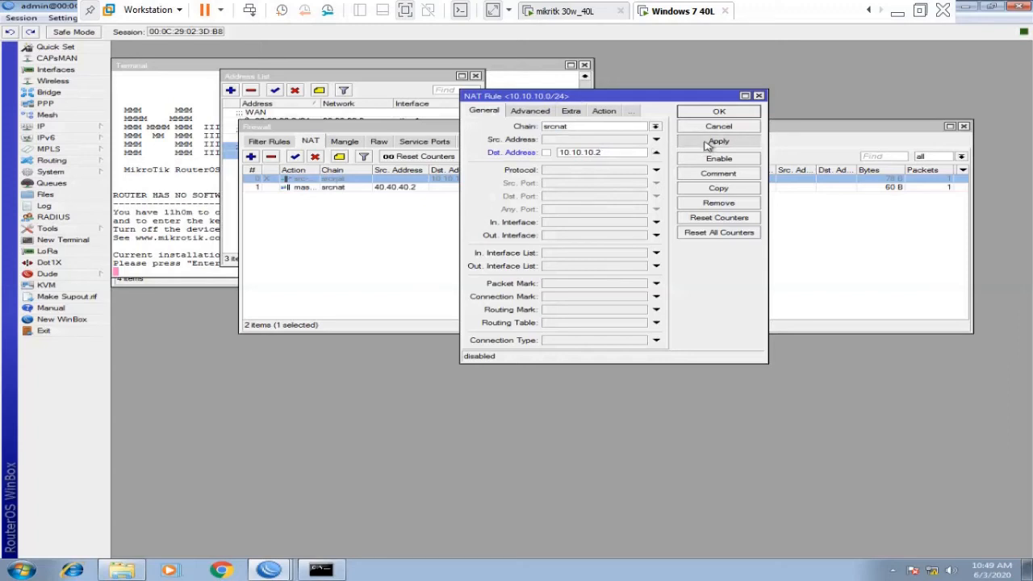
left_click(707, 143)
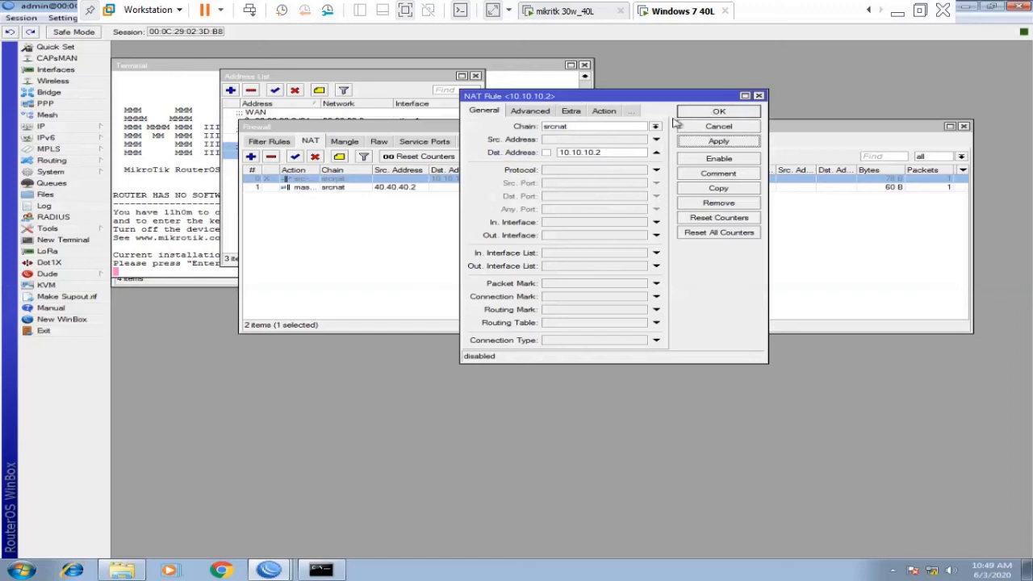
Remove the destination address, set To Addresses to 50.50.50.0/24, and save the rule.
left_click(612, 153)
key("BackSpace")
key("BackSpace")
key("BackSpace")
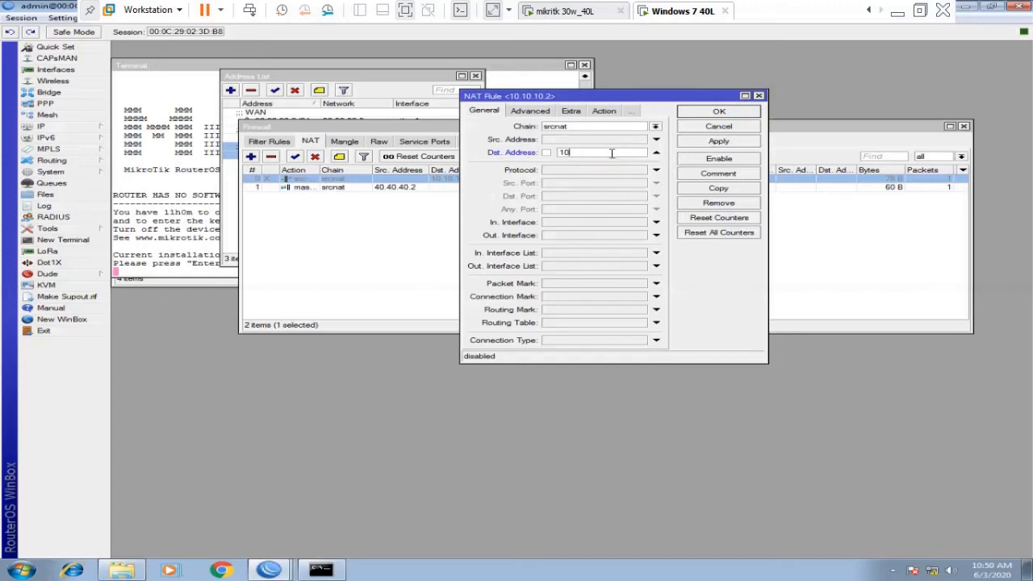
left_click(602, 111)
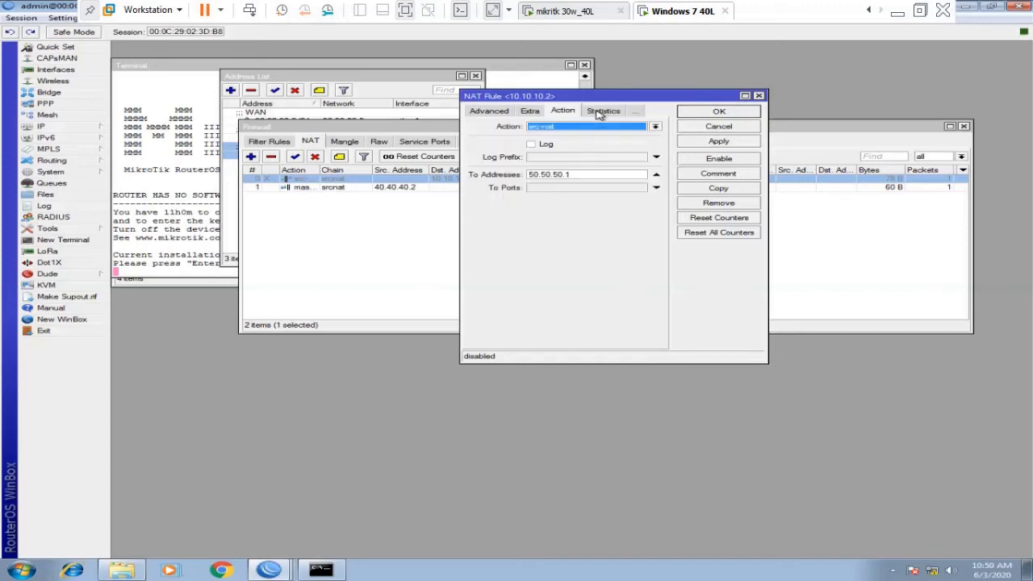
left_click(590, 174)
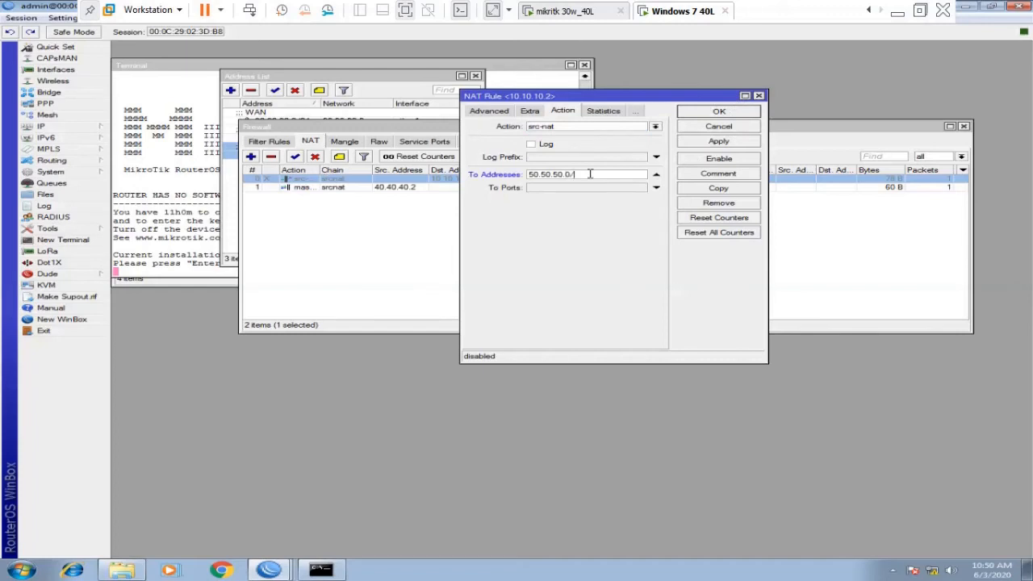
left_click(718, 142)
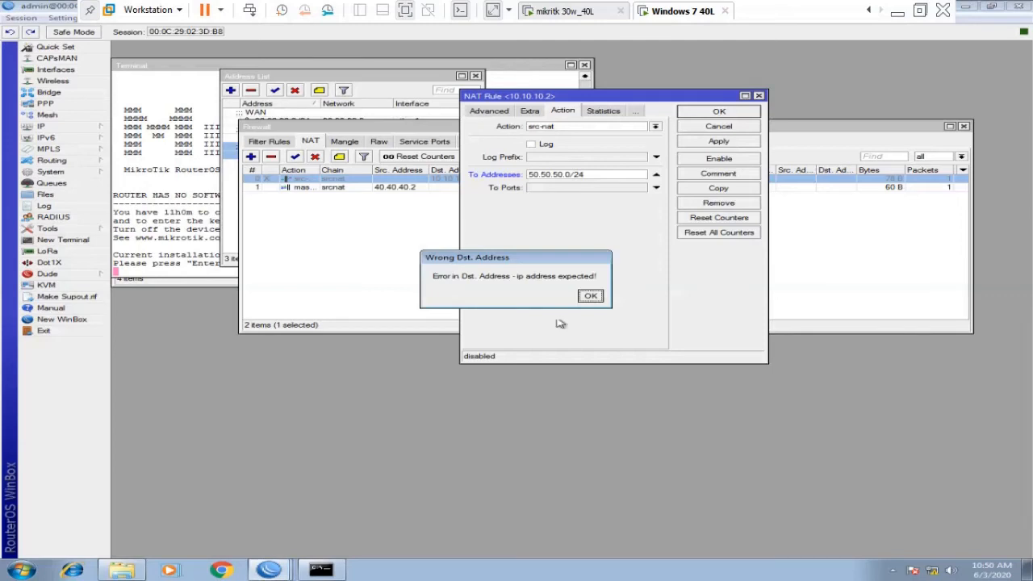
left_click(590, 297)
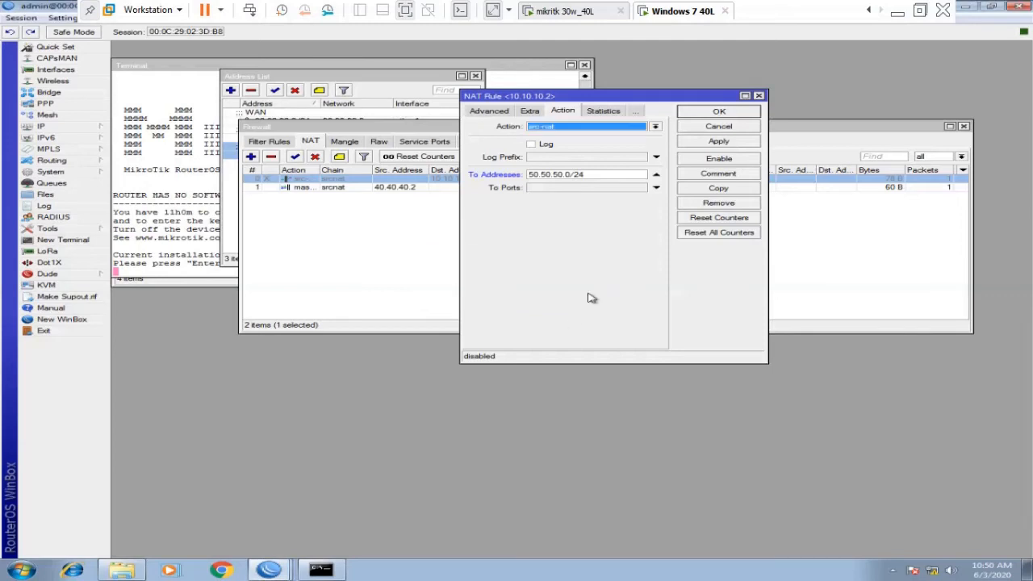
left_click(574, 174)
left_click(489, 111)
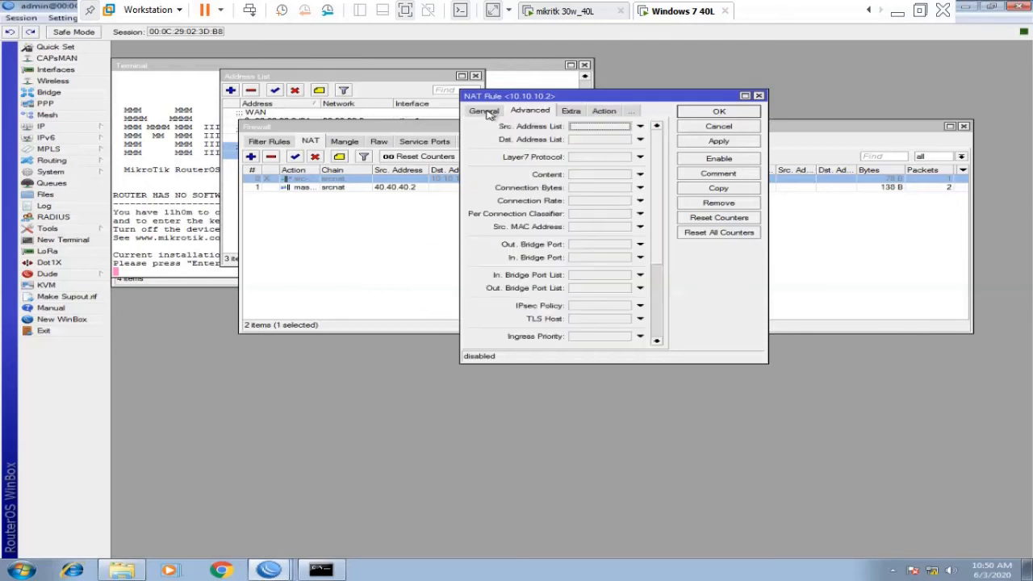
left_click(485, 110)
left_click(656, 153)
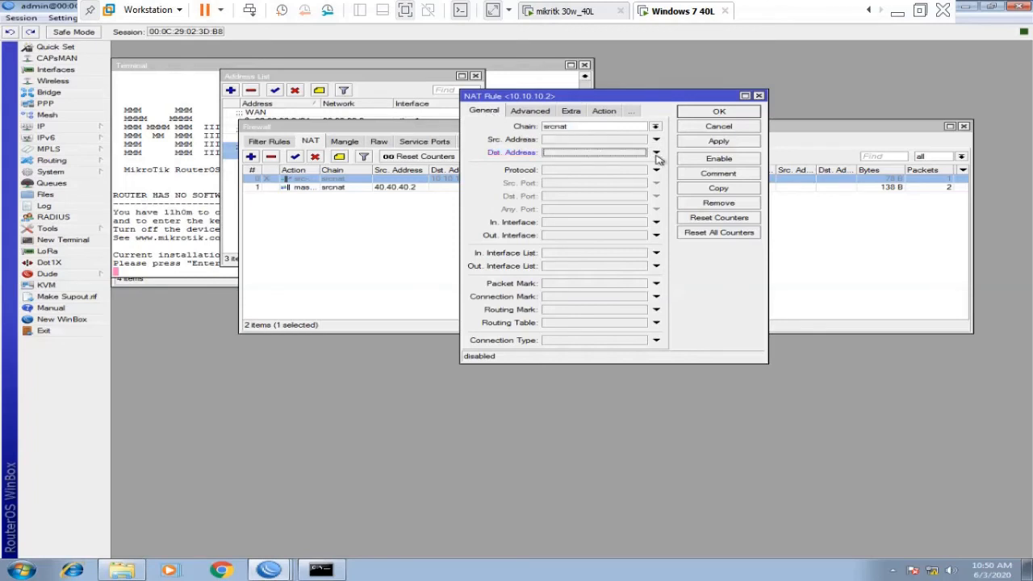
left_click(719, 144)
left_click(718, 111)
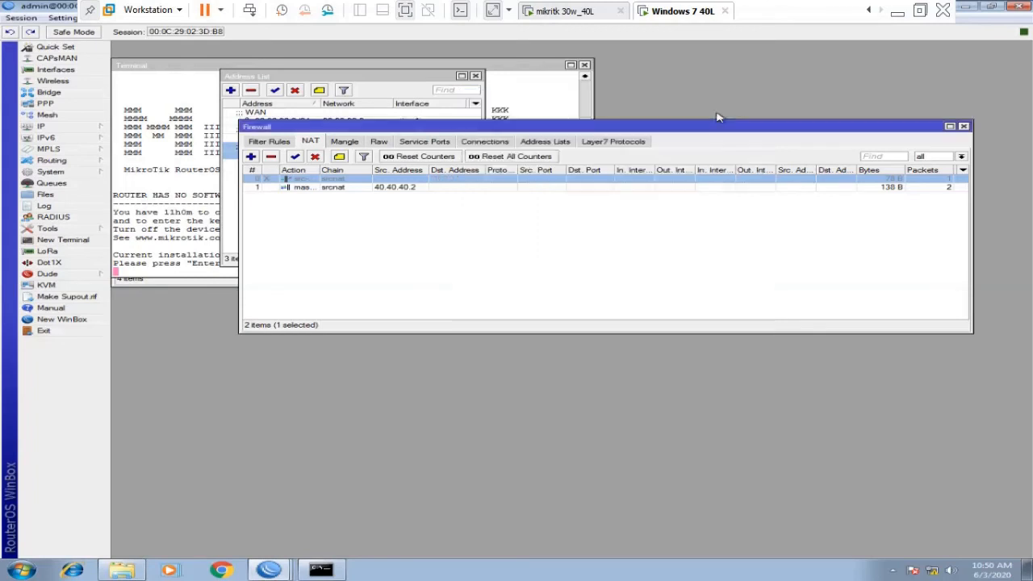
Enable the src-nat rule and restart the continuous ping to 10.10.10.1.
left_click(295, 157)
left_click(336, 568)
key("ctrl+c")
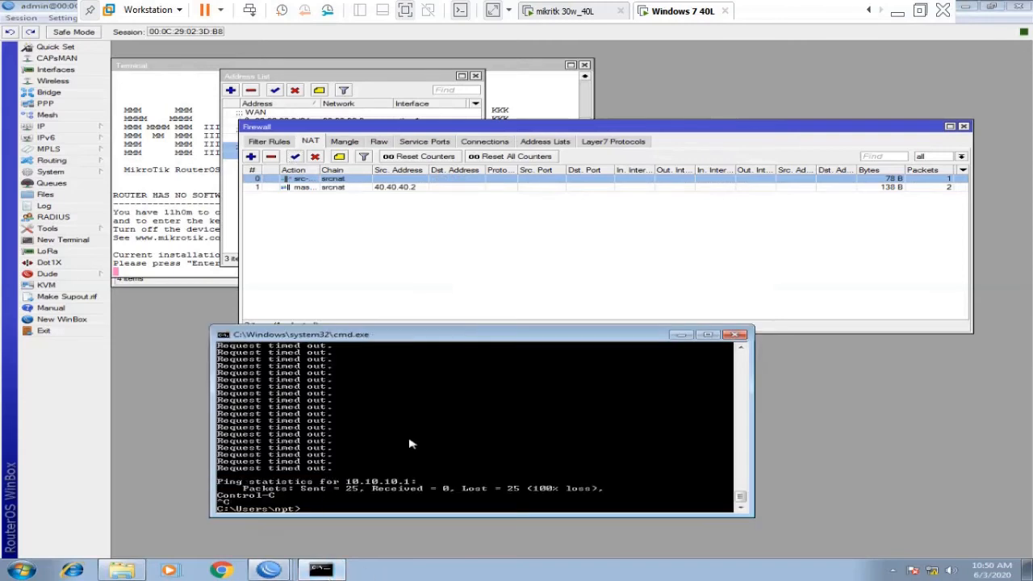
key("Return")
key("Up")
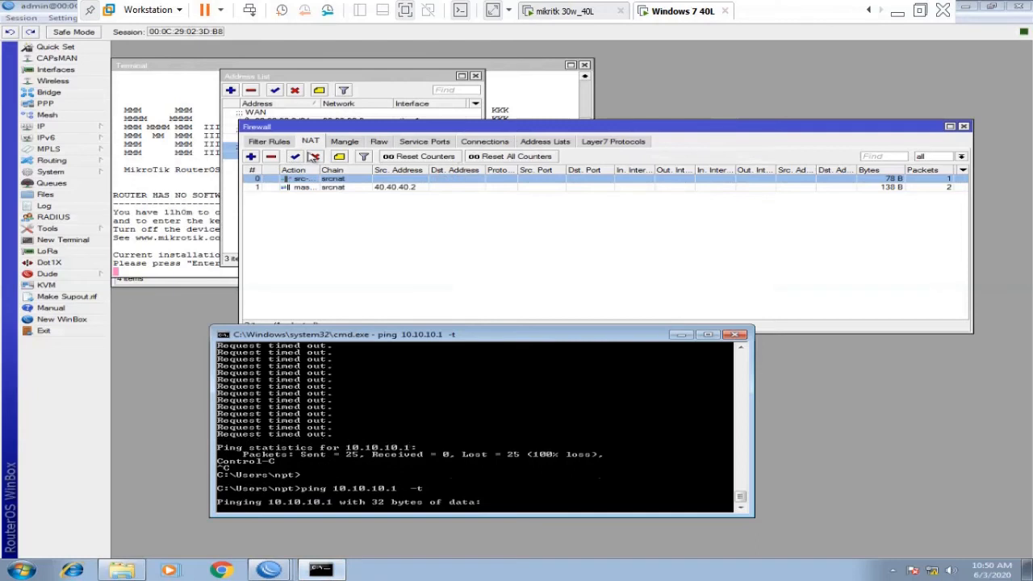
Review the 40.40.40.2 masquerade rule's settings and counters, closing without changes.
left_click(323, 187)
double_click(322, 188)
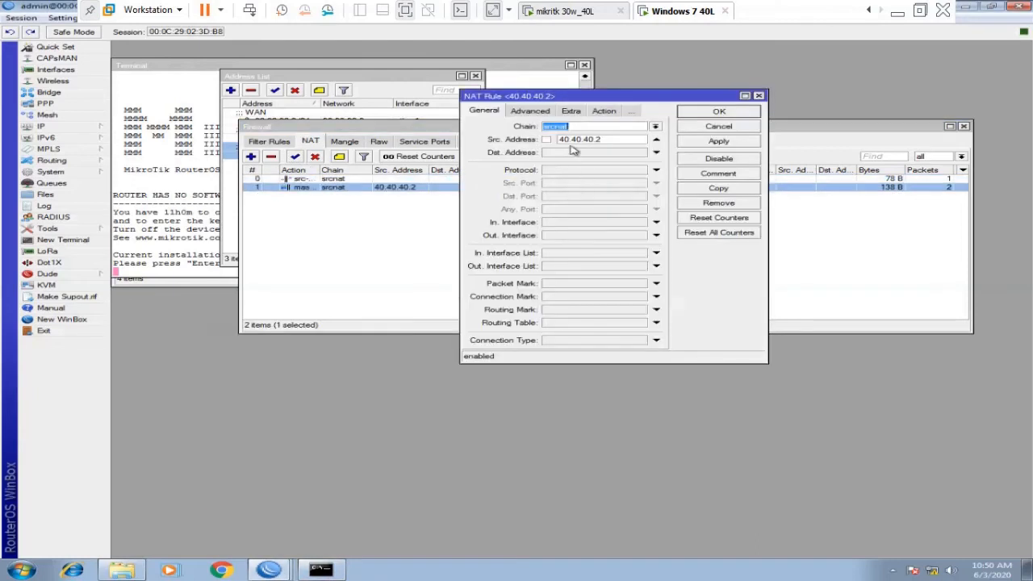
left_click(526, 115)
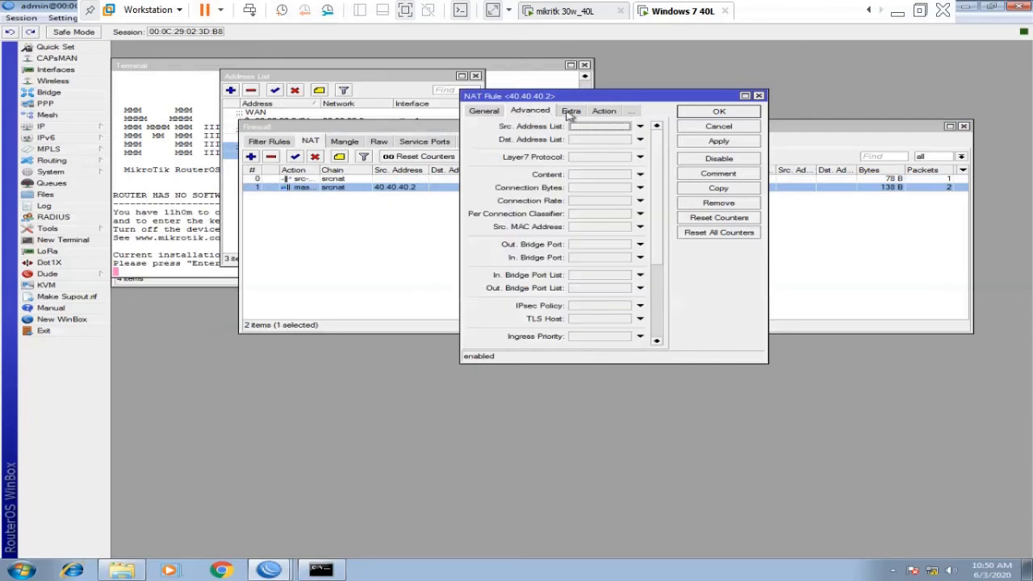
left_click(570, 114)
left_click(568, 113)
left_click(593, 113)
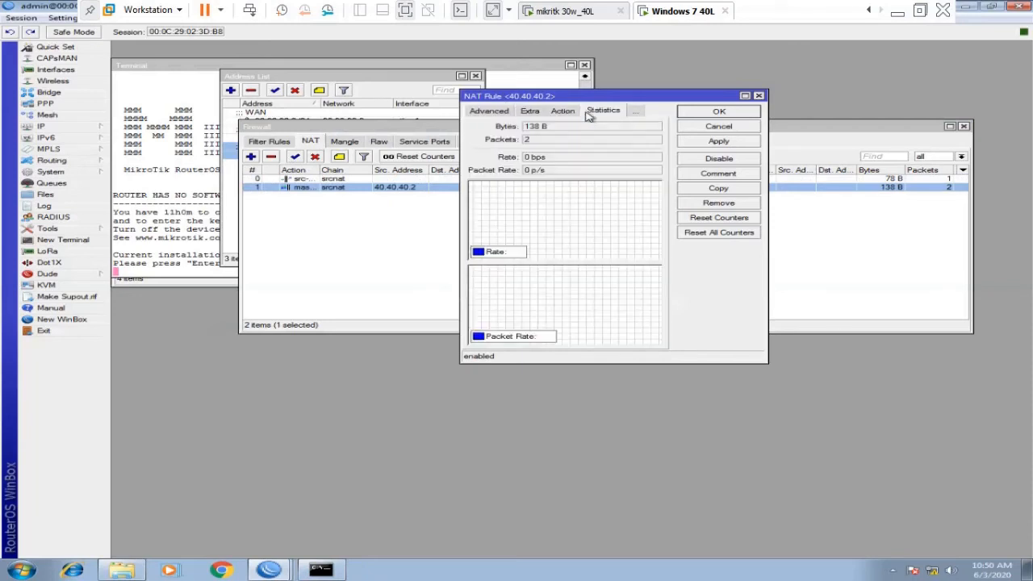
left_click(720, 127)
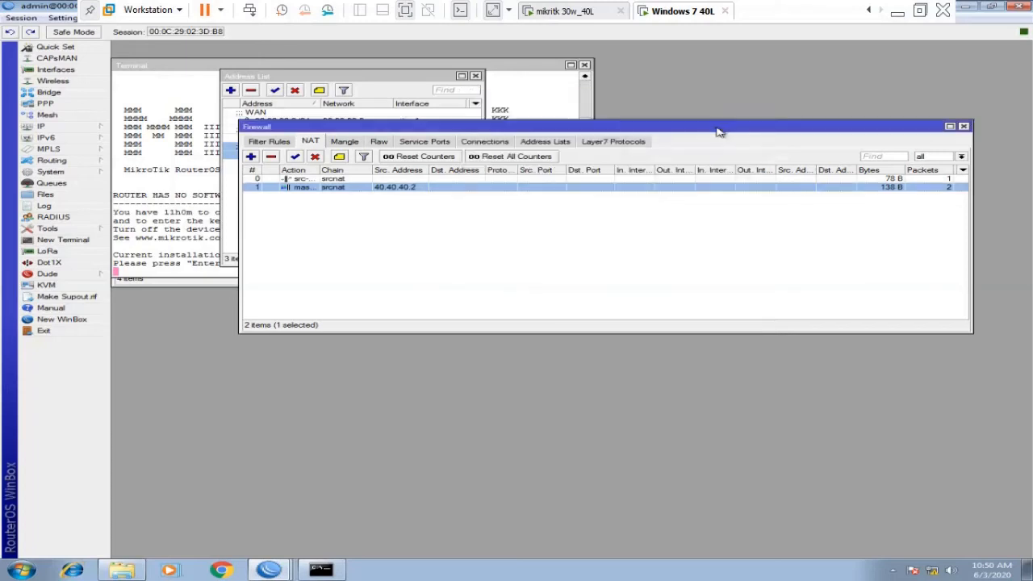
Disable the NAT rule for 40.40.40.2, then move to the mikritk 30w_40L machine.
left_click(445, 182)
left_click(393, 197)
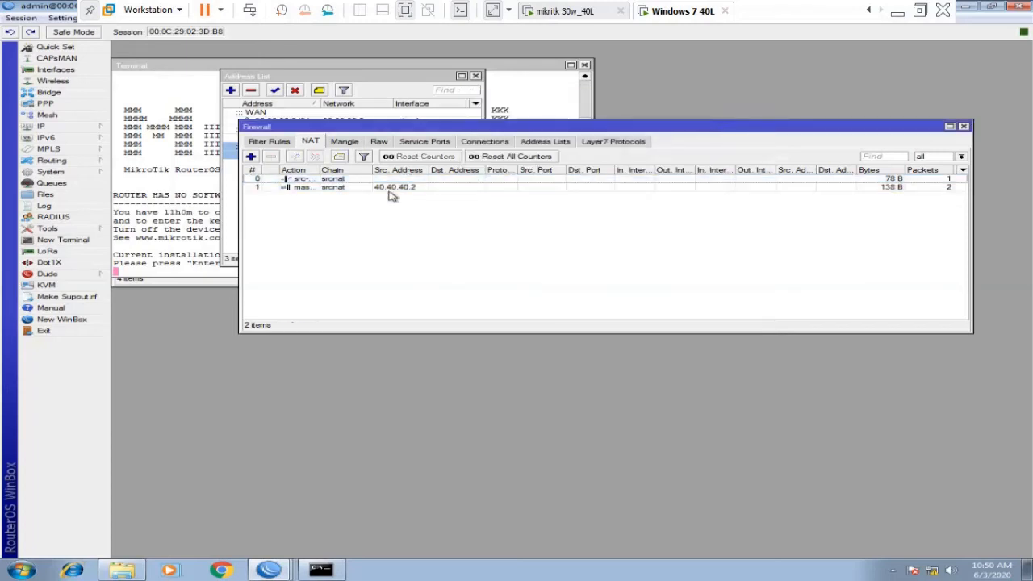
left_click(300, 188)
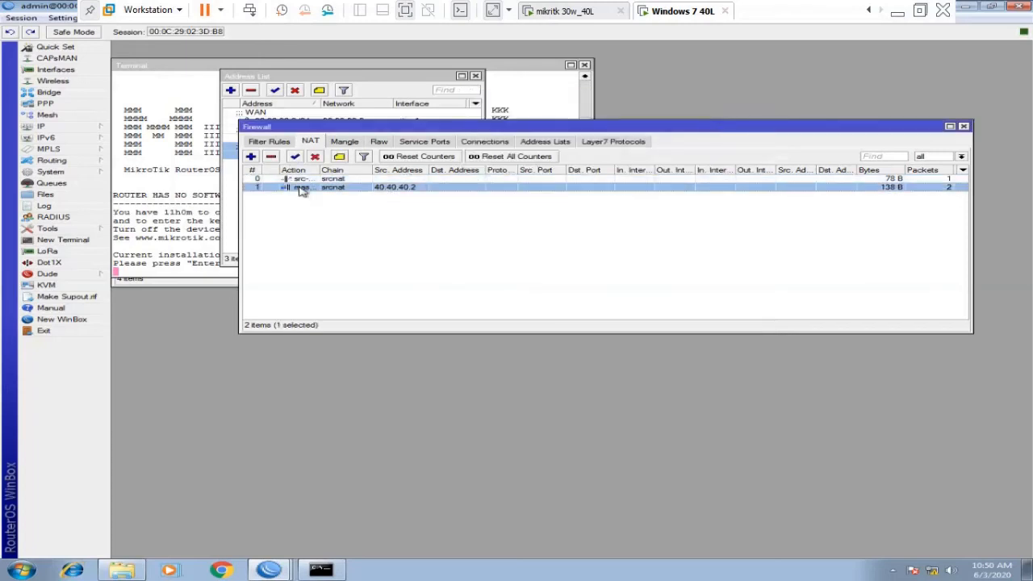
left_click(315, 156)
left_click(569, 11)
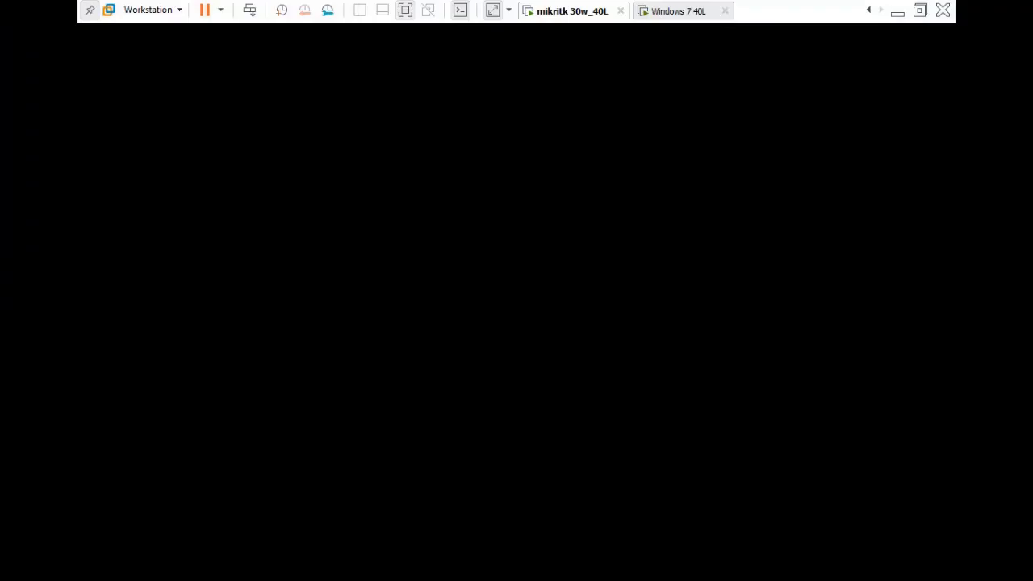
Go to the Windows 7 10 L machine and bring forward the 3D:AE edge router's WinBox window.
left_click(868, 10)
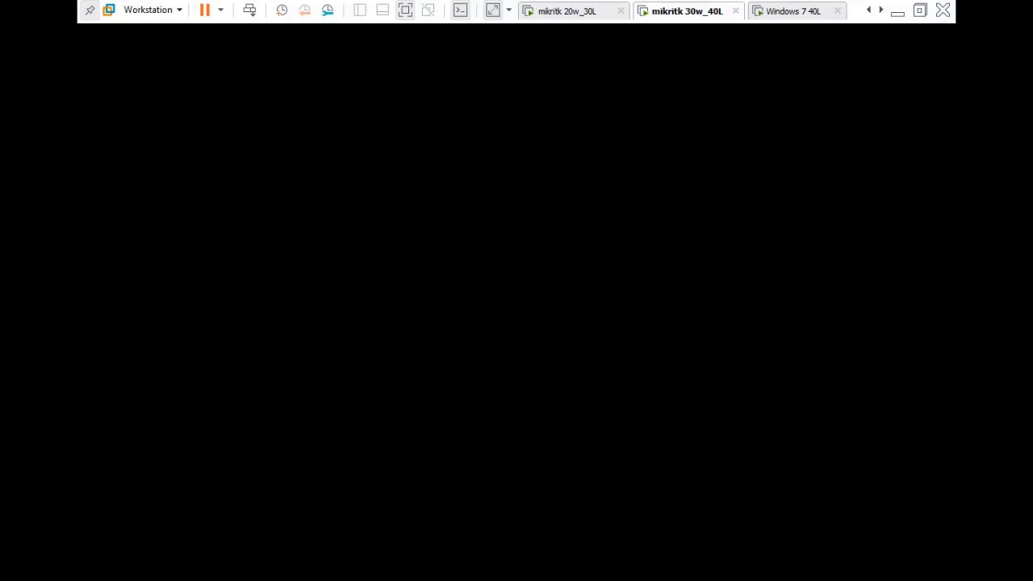
left_click(869, 11)
left_click(869, 10)
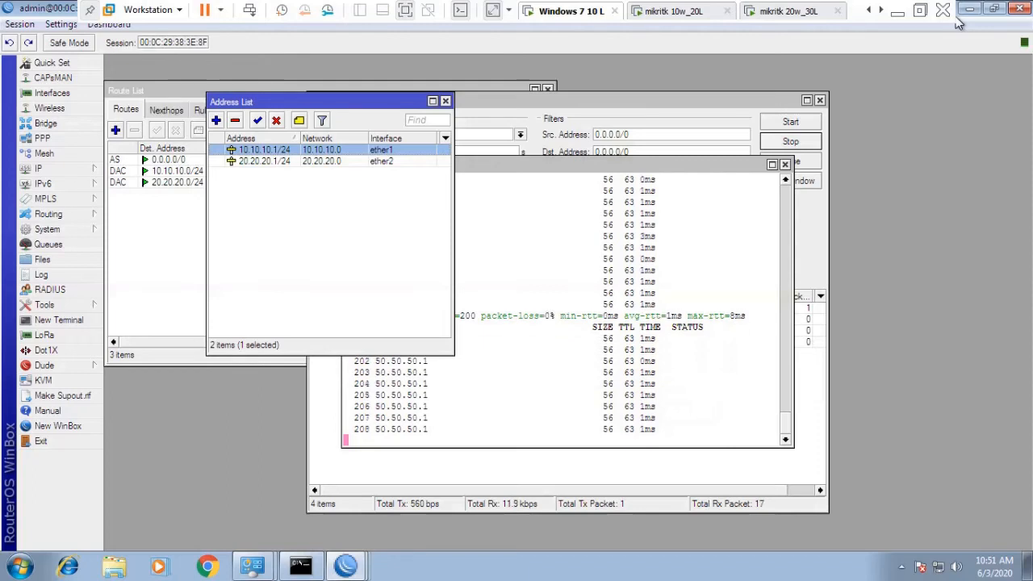
left_click(348, 568)
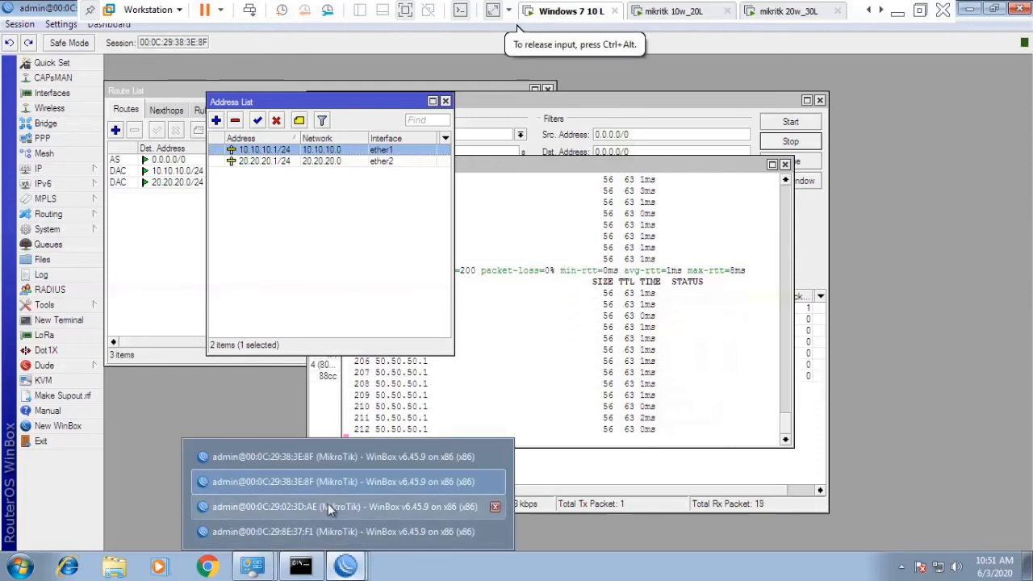
left_click(328, 504)
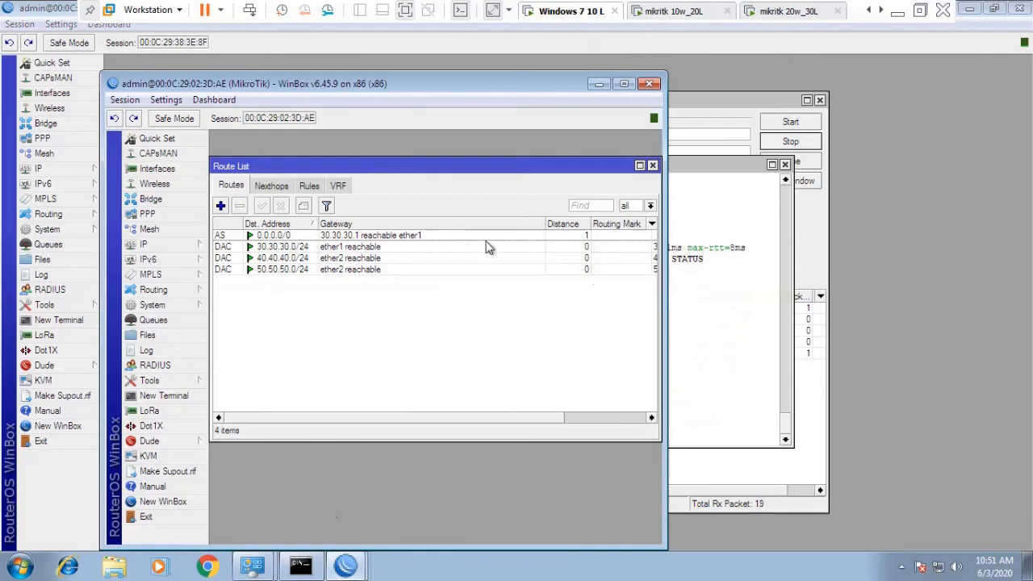
Delete the 50.50.50.1/24 Public ip address from the router's address list.
left_click(170, 249)
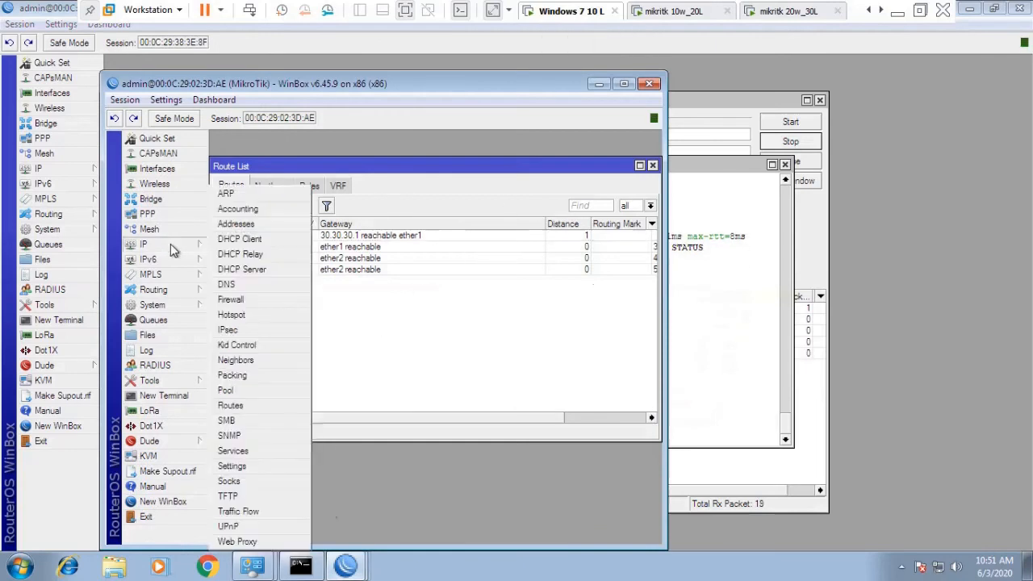
left_click(246, 223)
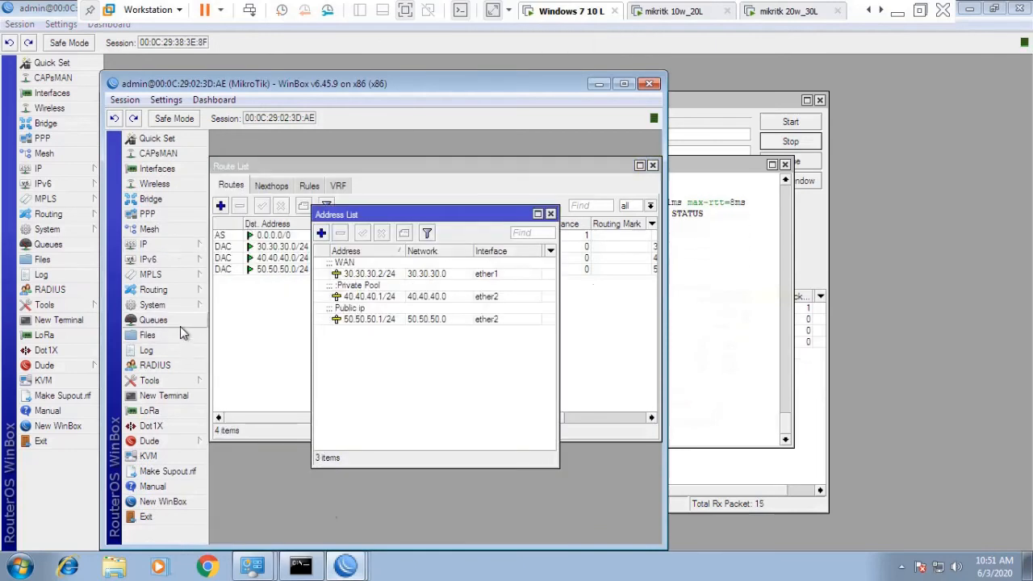
left_click(405, 323)
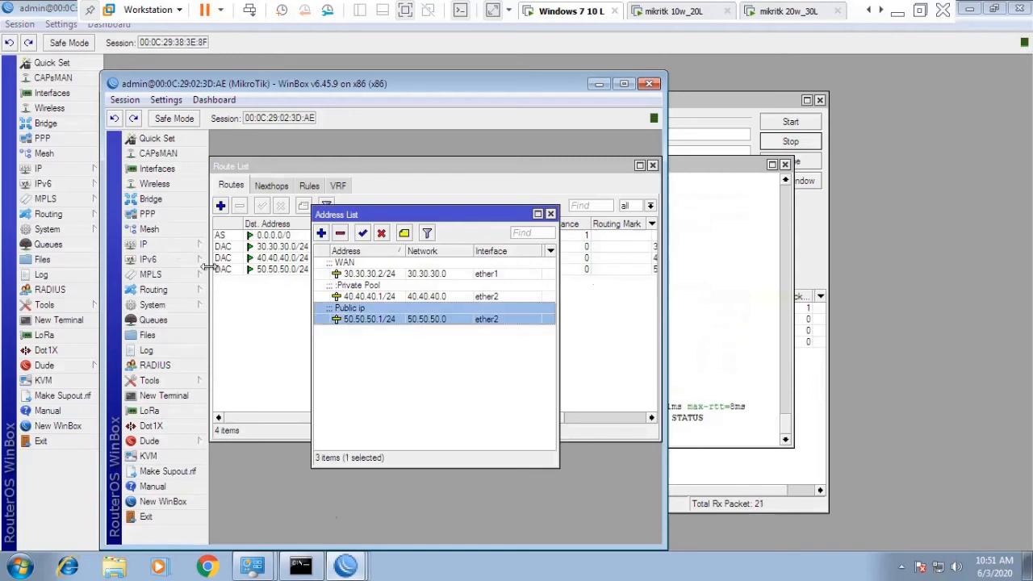
left_click(178, 244)
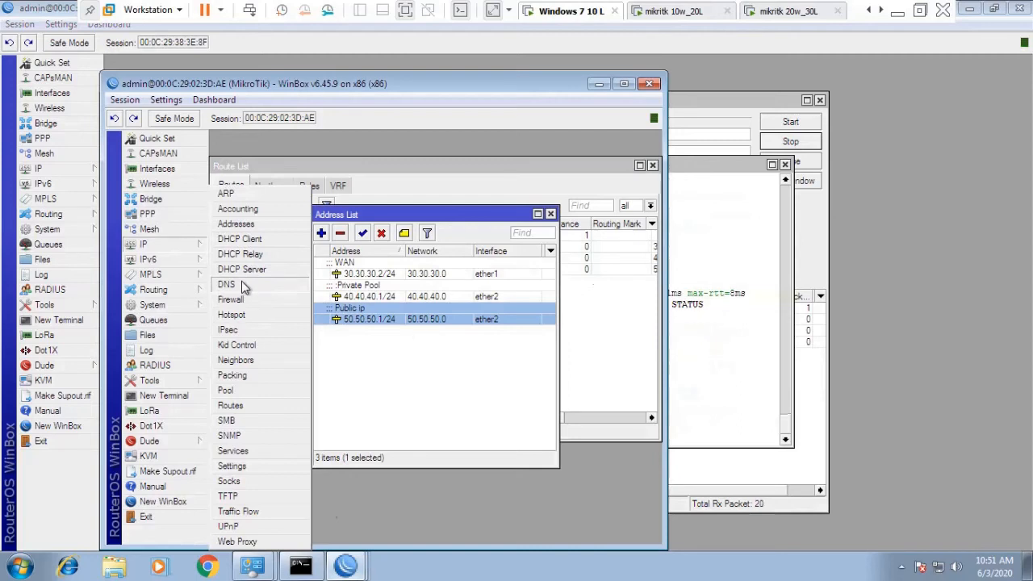
left_click(369, 325)
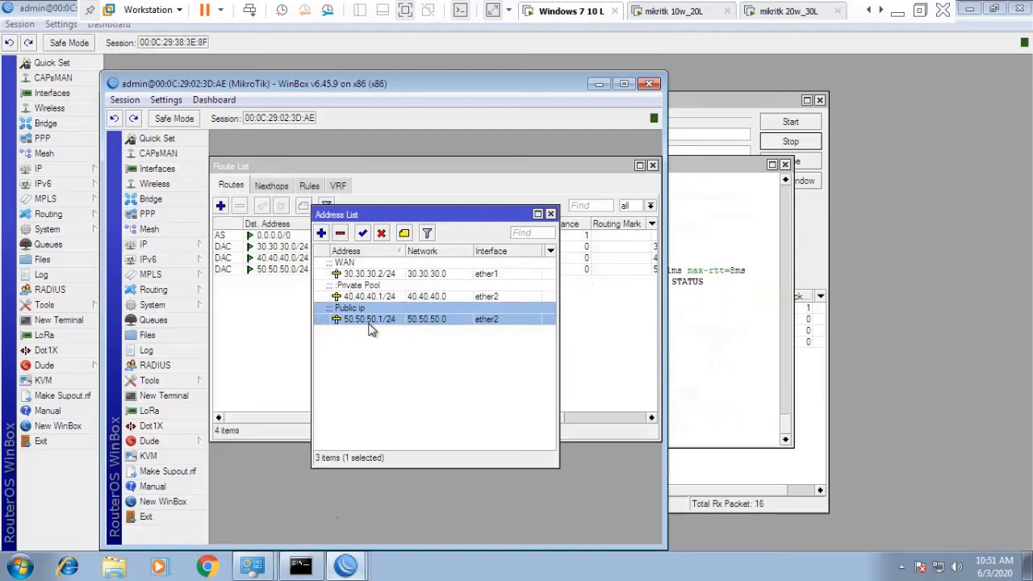
double_click(369, 325)
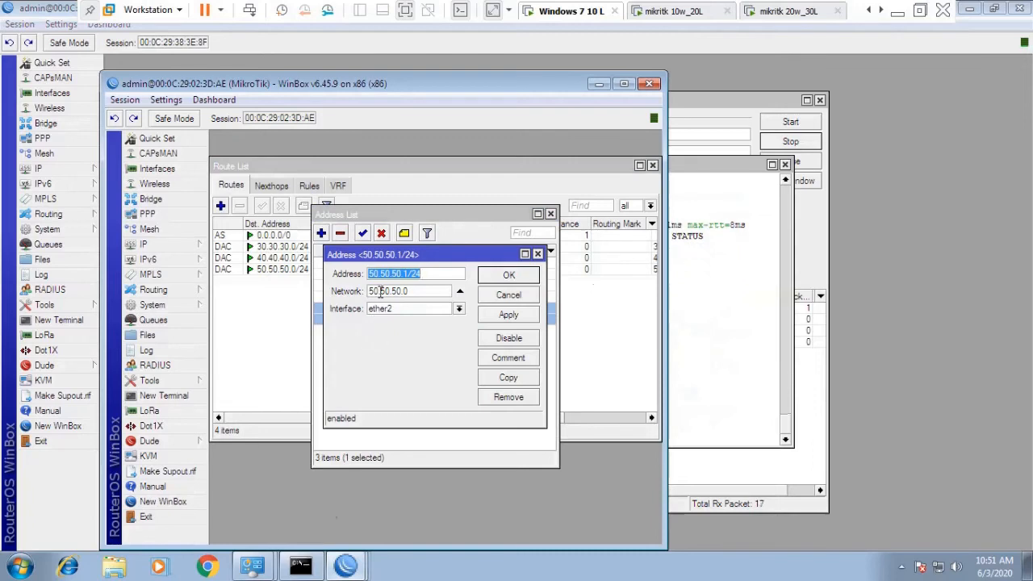
left_click(500, 296)
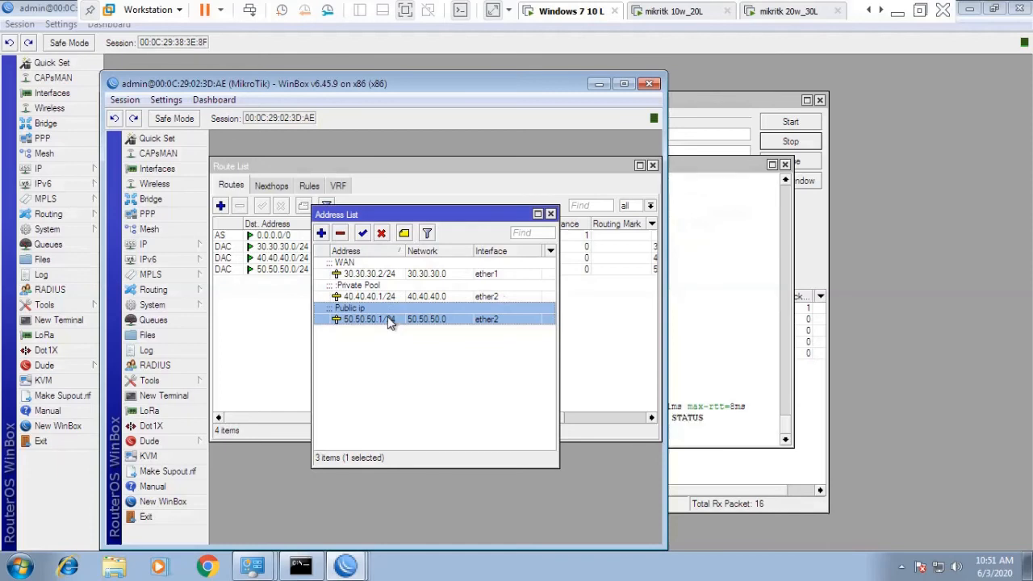
left_click(340, 233)
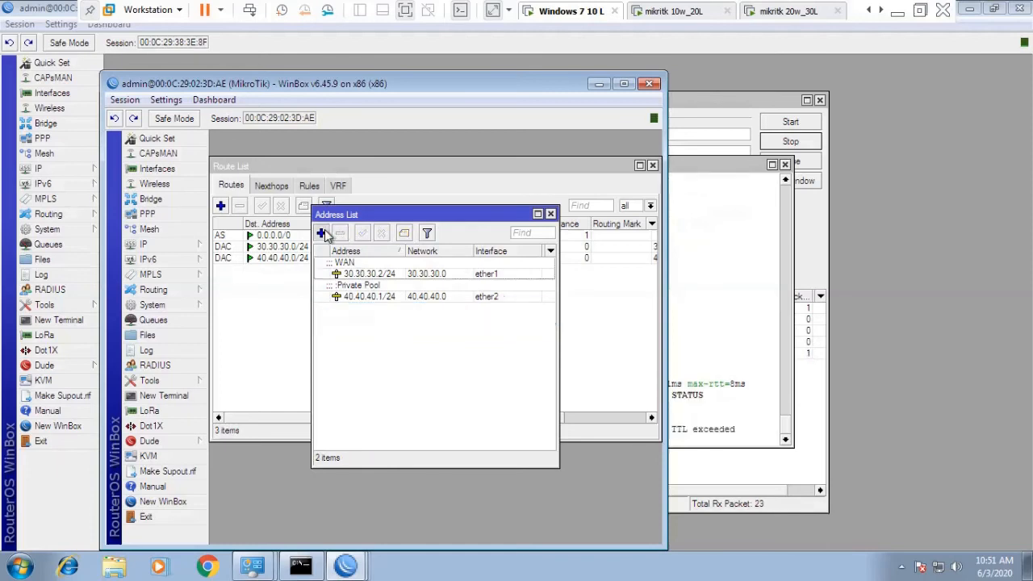
Add the address 50.50.50.1/30 on interface ether2 and apply it.
left_click(322, 232)
type("50")
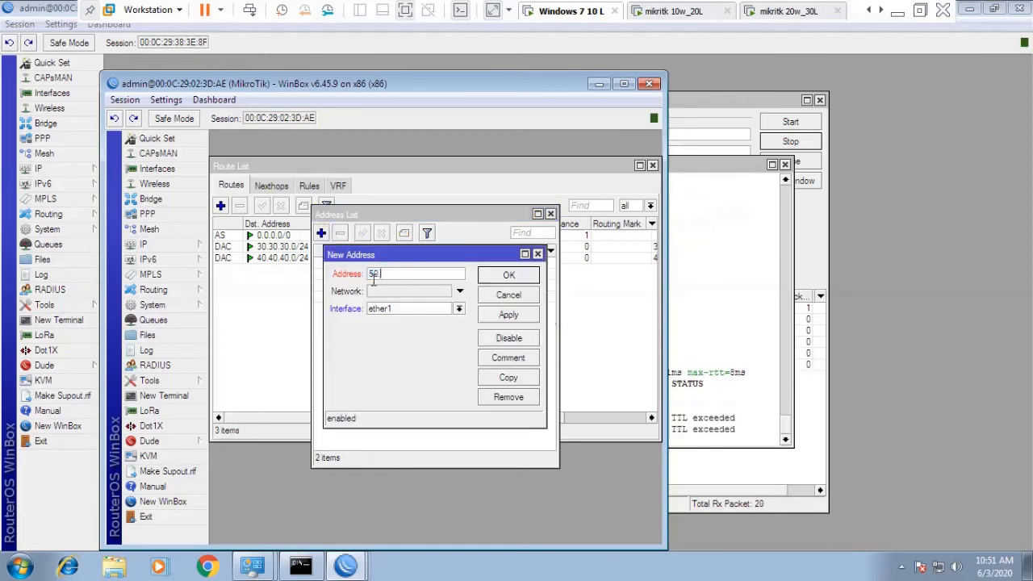
type(".50.50.50")
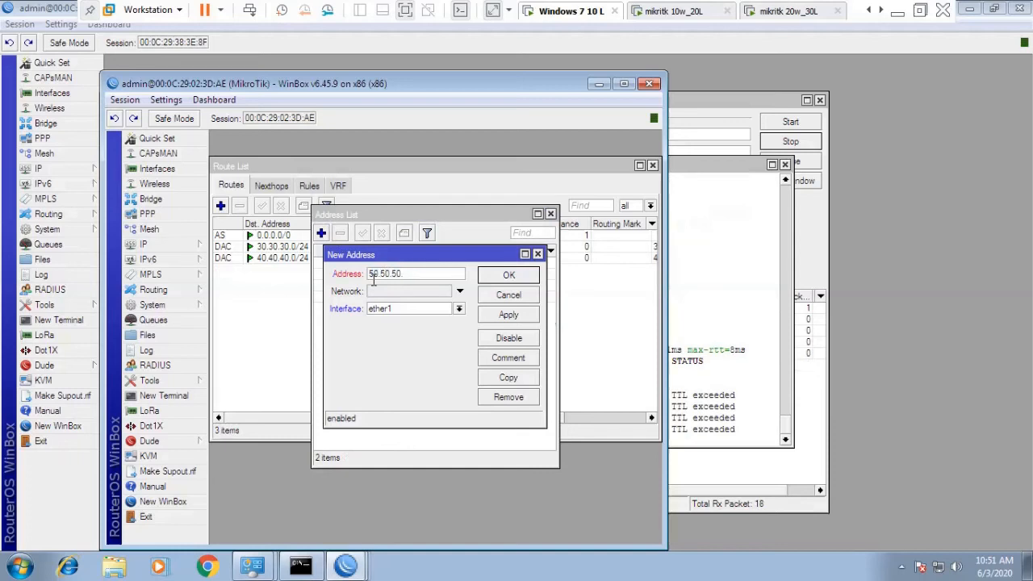
type("1/")
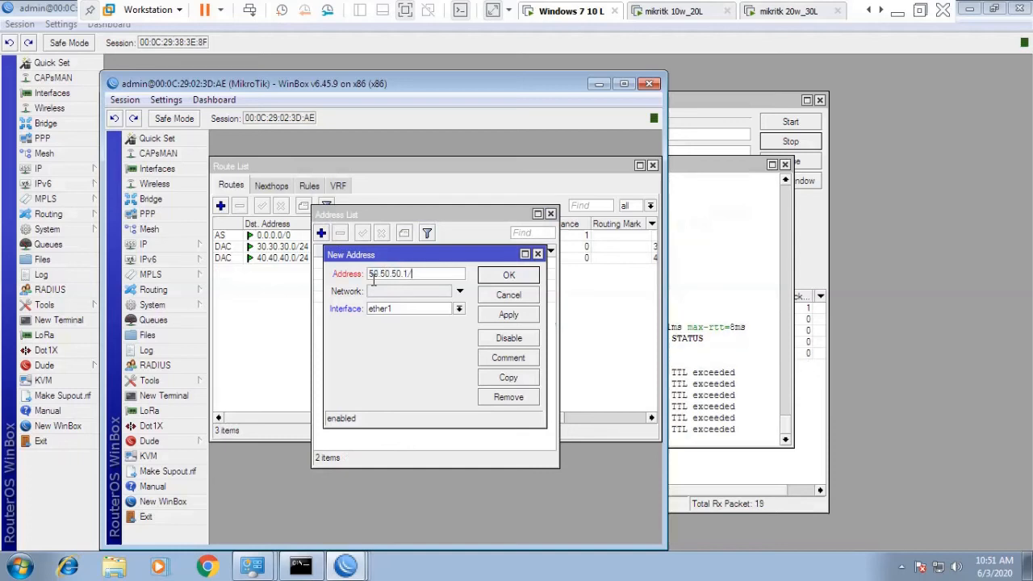
type("30")
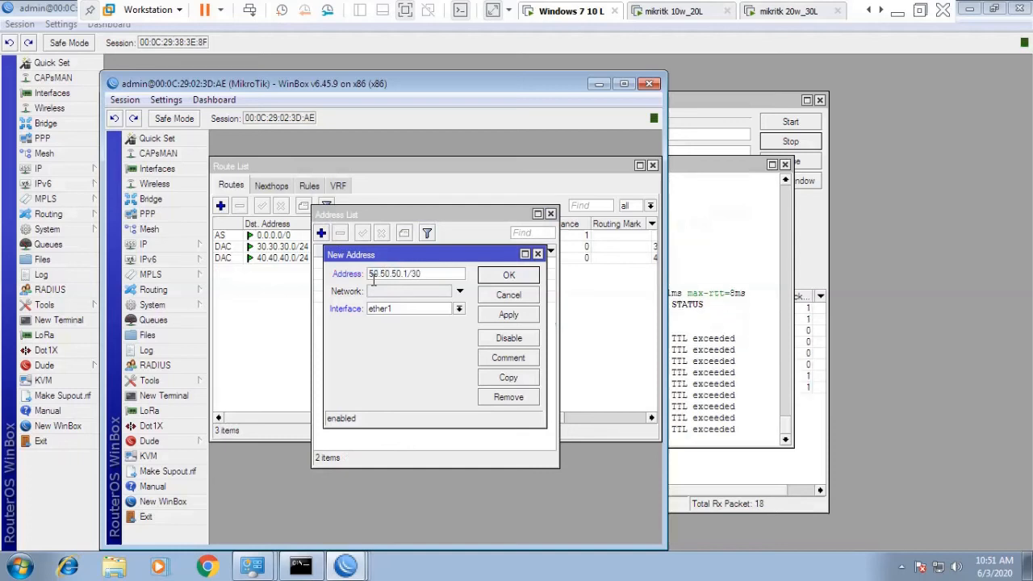
left_click(458, 309)
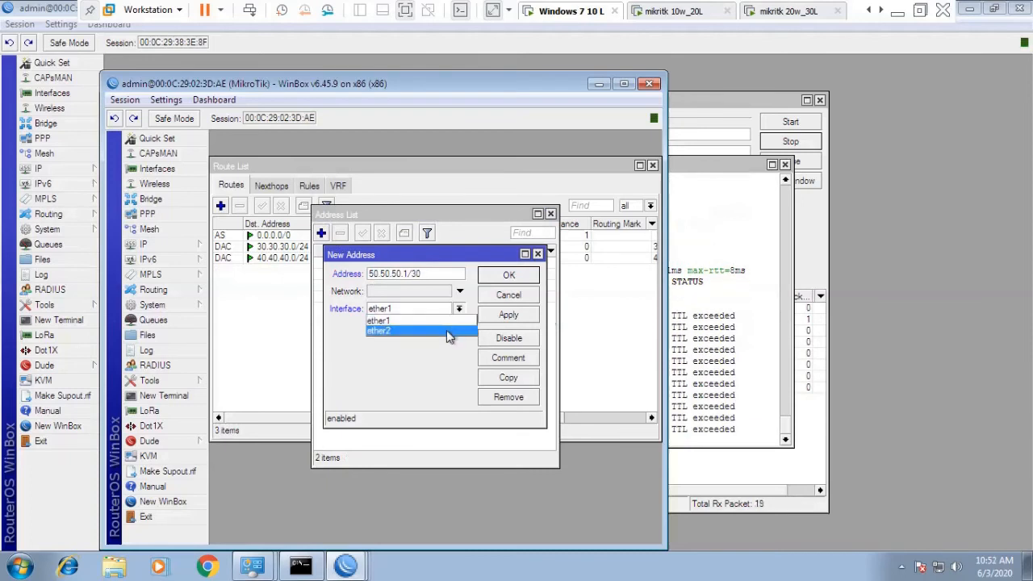
left_click(449, 331)
left_click(505, 318)
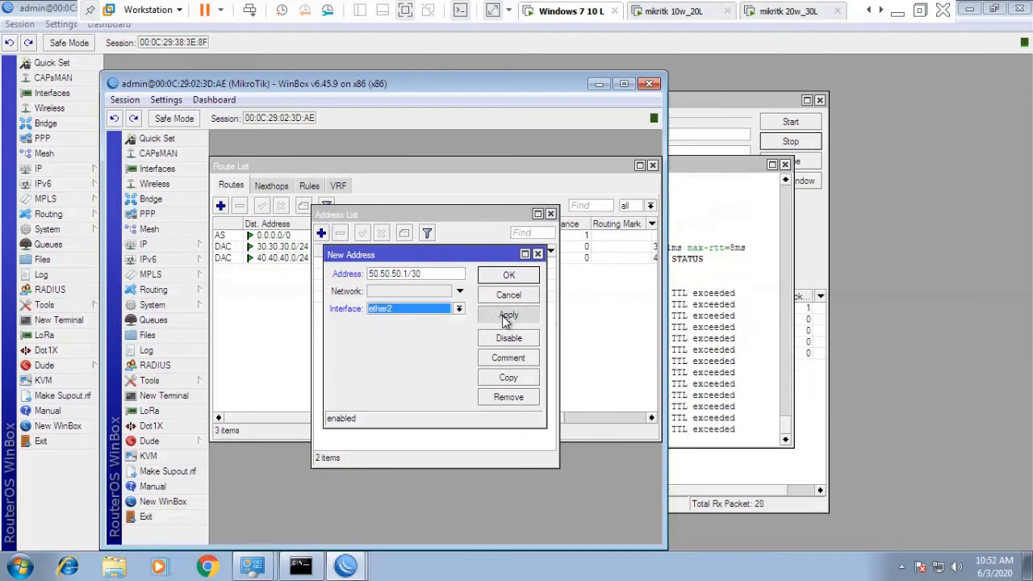
left_click(509, 275)
Rerun ping google.com in the command prompt, getting 4/4 replies.
left_click(713, 310)
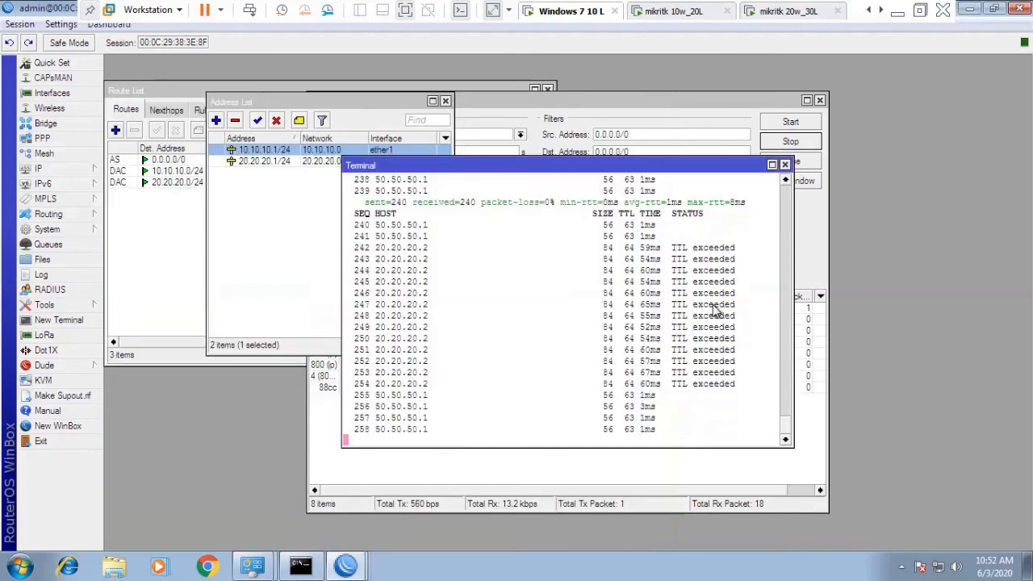
left_click(300, 565)
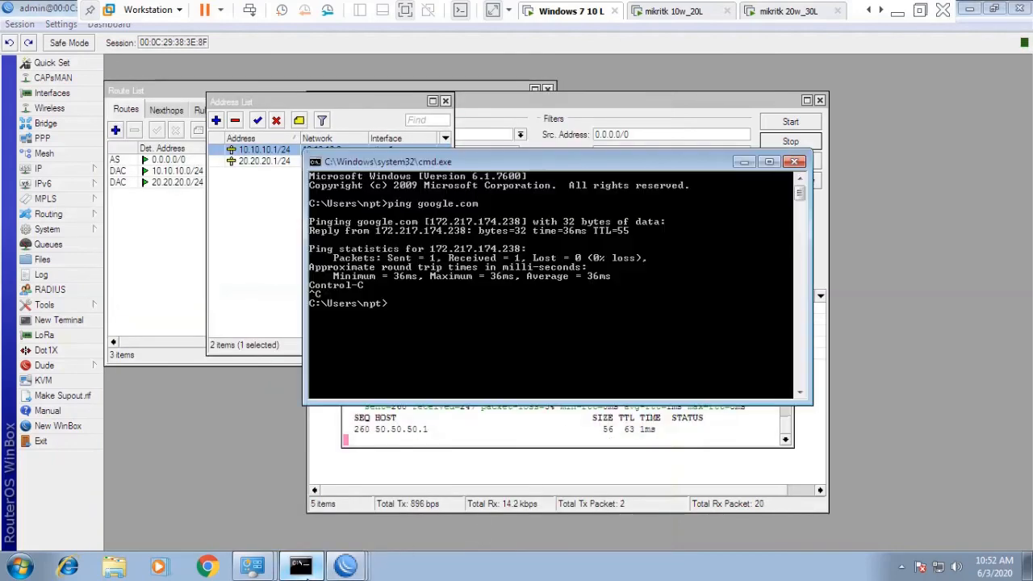
key("Up")
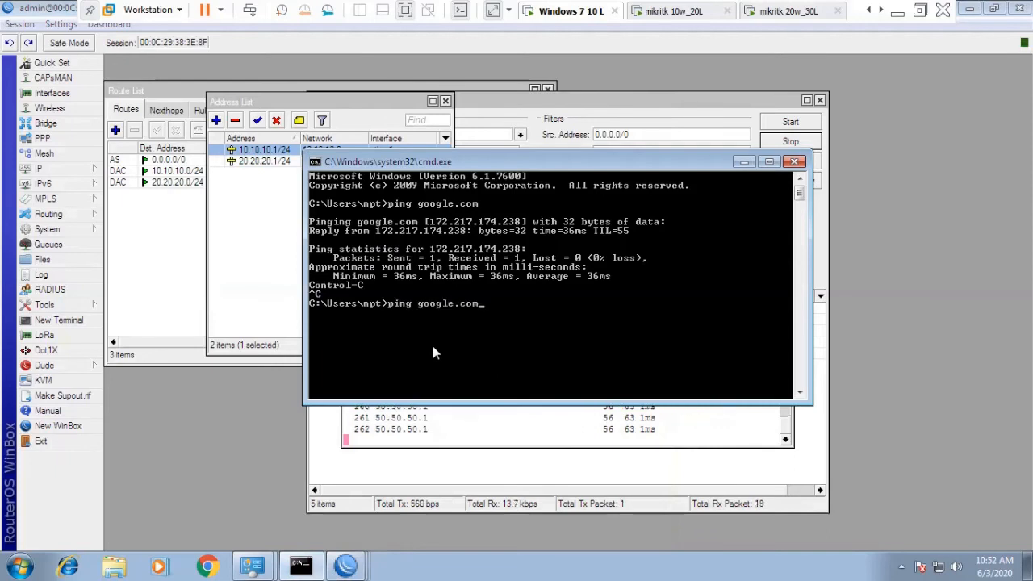
key("Return")
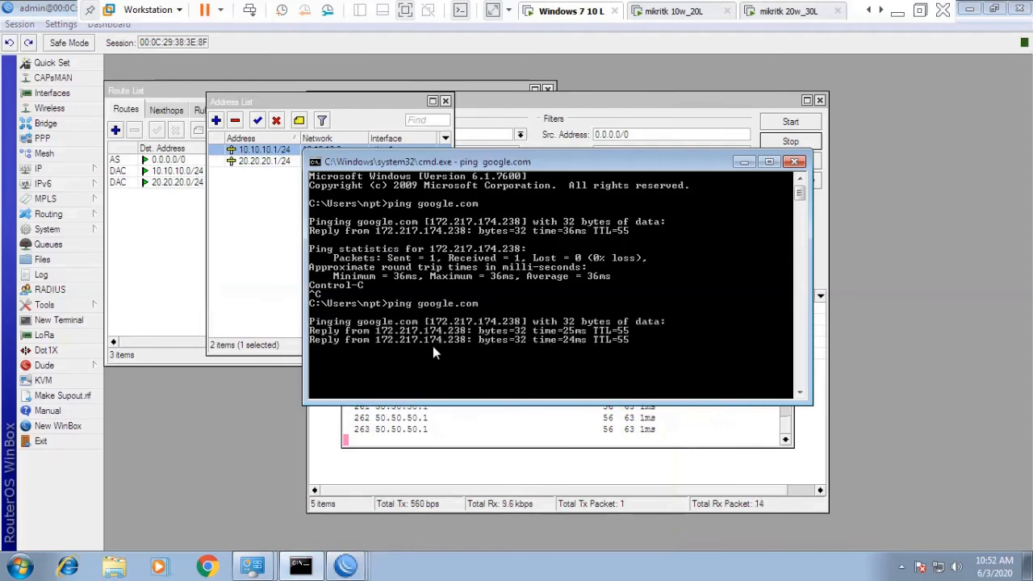
Disable Local Area Connection 2 from the Network and Sharing Center's adapter settings.
left_click(939, 569)
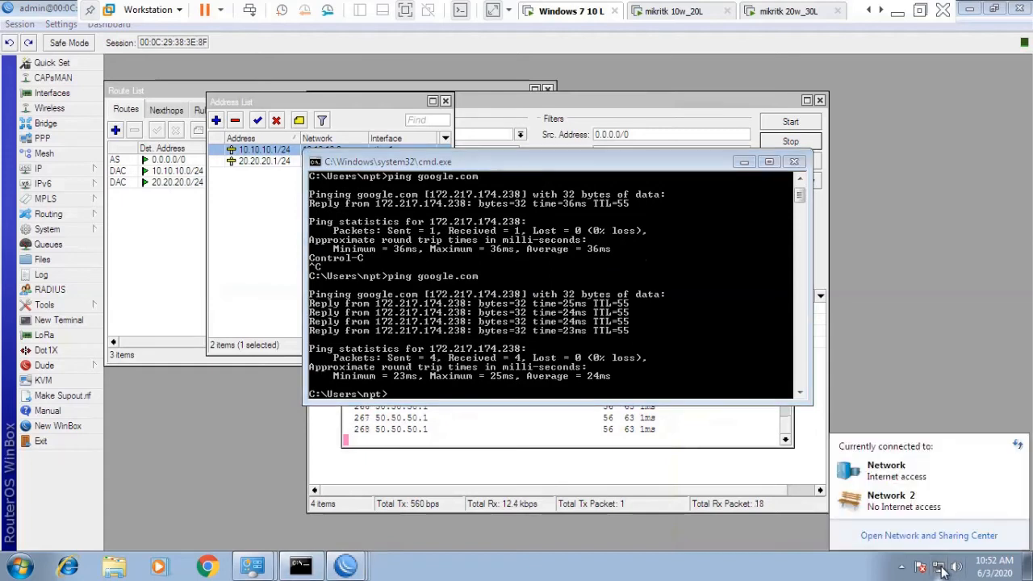
right_click(939, 568)
left_click(928, 555)
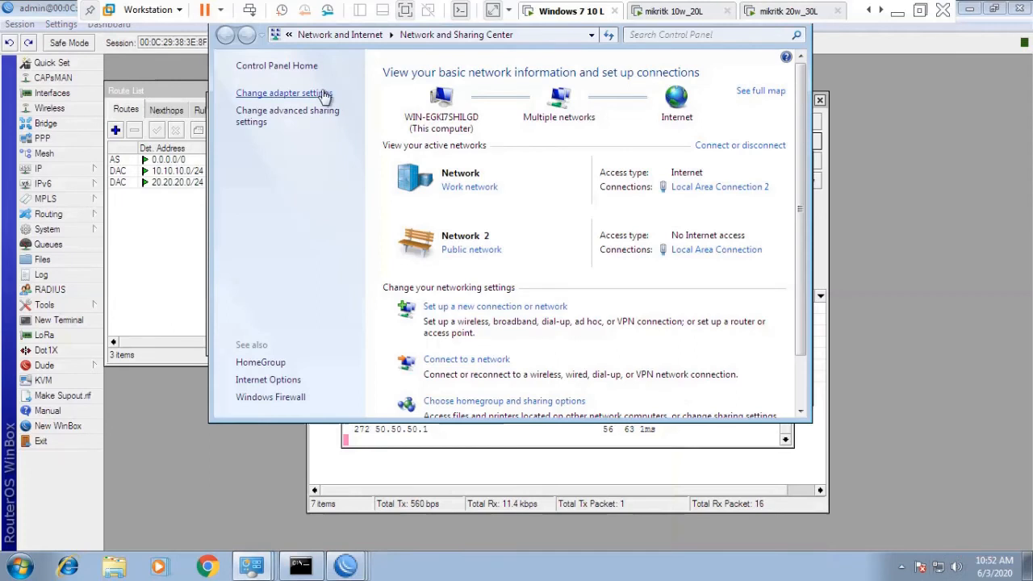
left_click(323, 94)
right_click(461, 107)
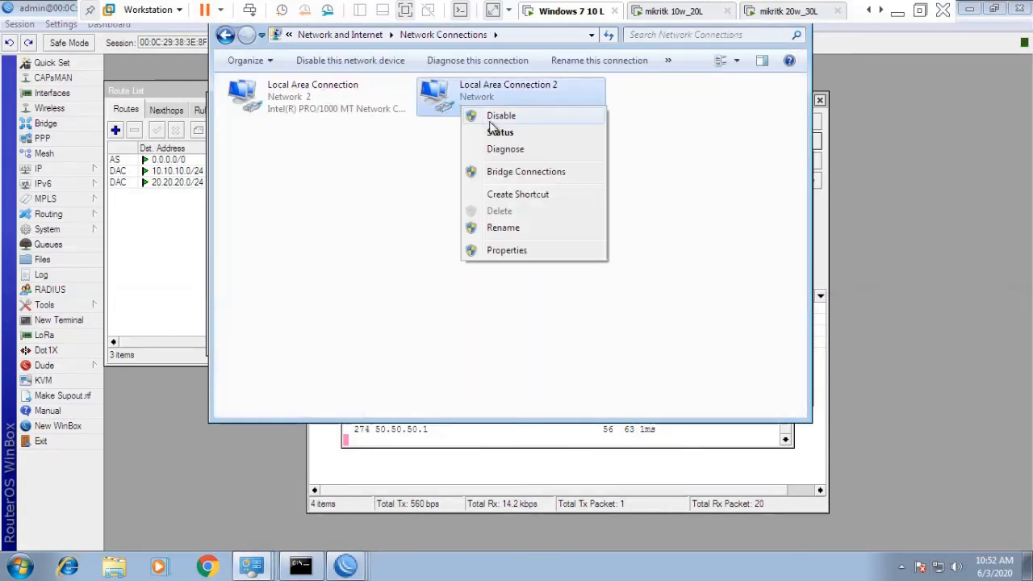
left_click(501, 115)
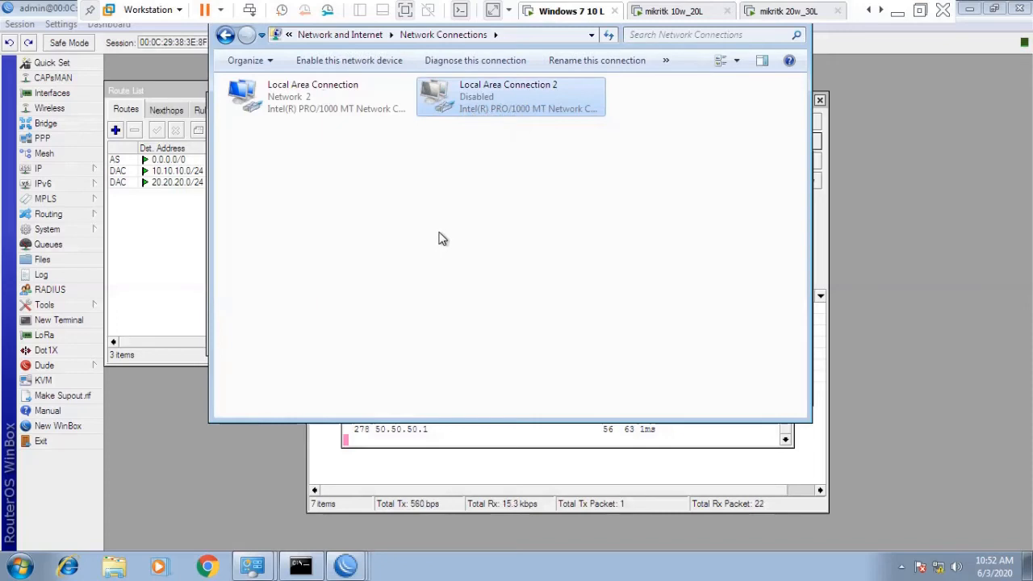
left_click_drag(445, 232, 295, 412)
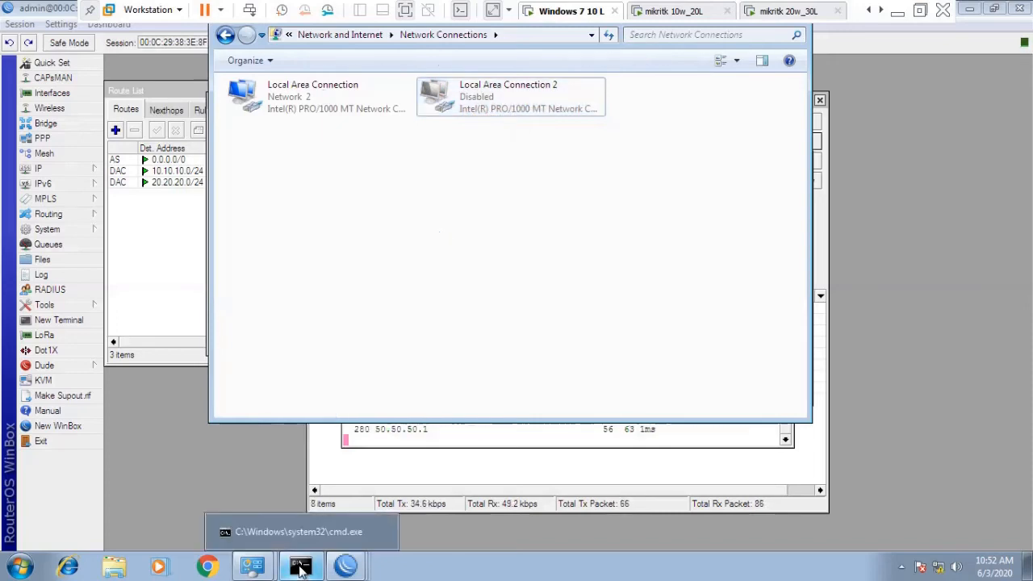
Rerun the previous ping to google.com in the command prompt, then stop it.
left_click(300, 569)
key("Up")
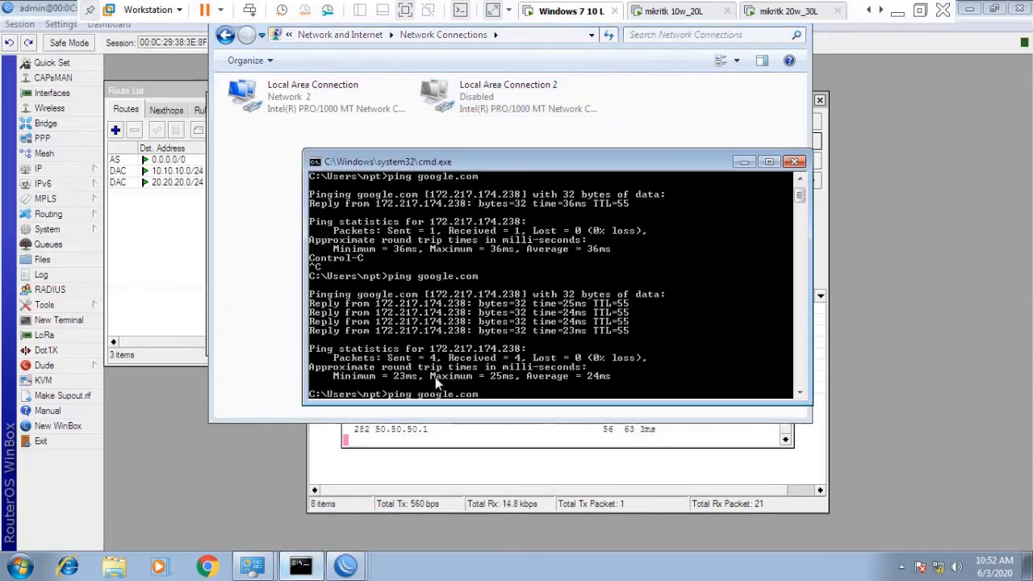
key("Return")
key("ctrl+c")
key("Return")
Ping 10.10.10.1 until it replies, then switch to the mikritk 10w_20L machine.
type("ping 10.10.10.")
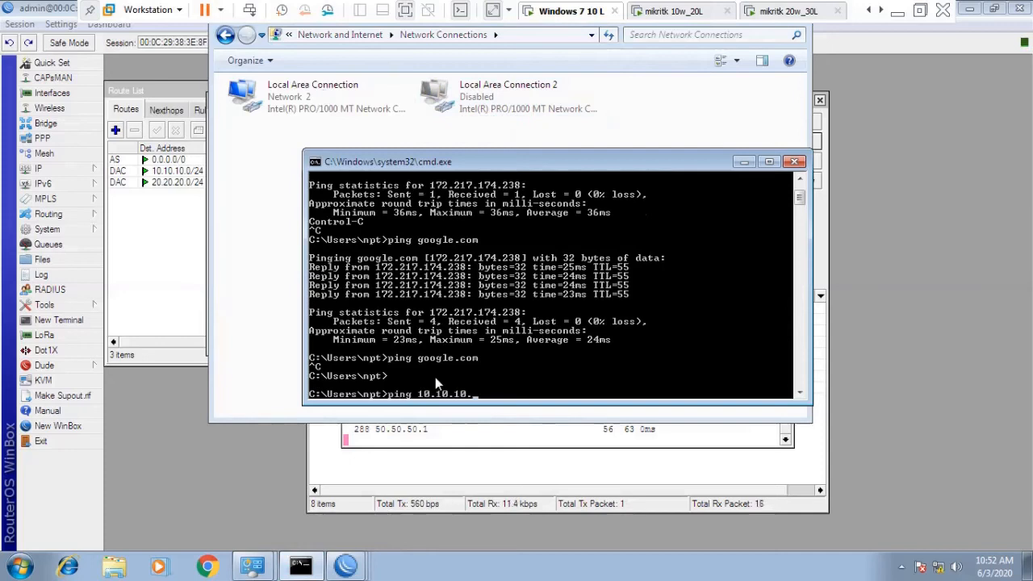
type("1")
key("Return")
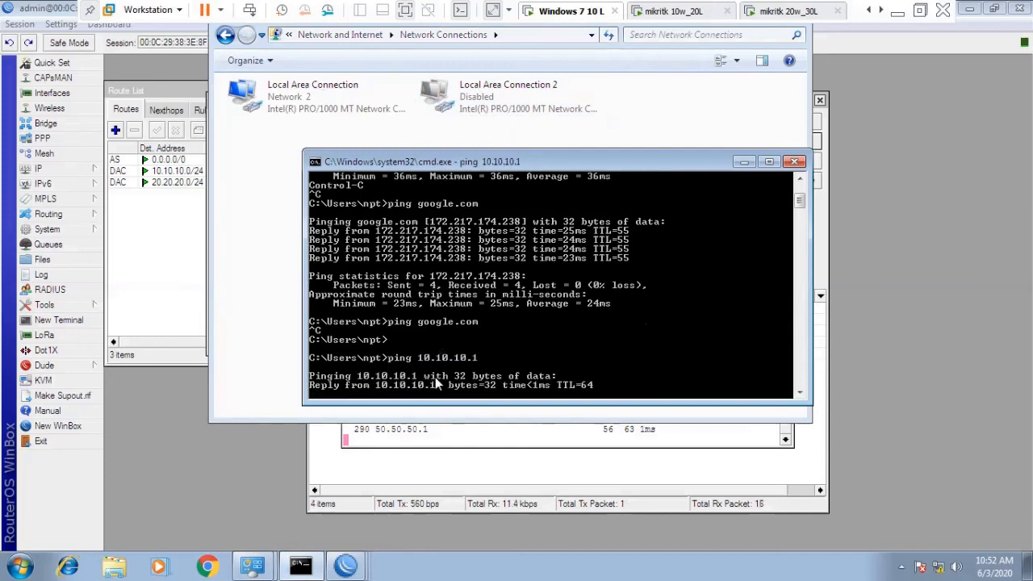
key("ctrl+c")
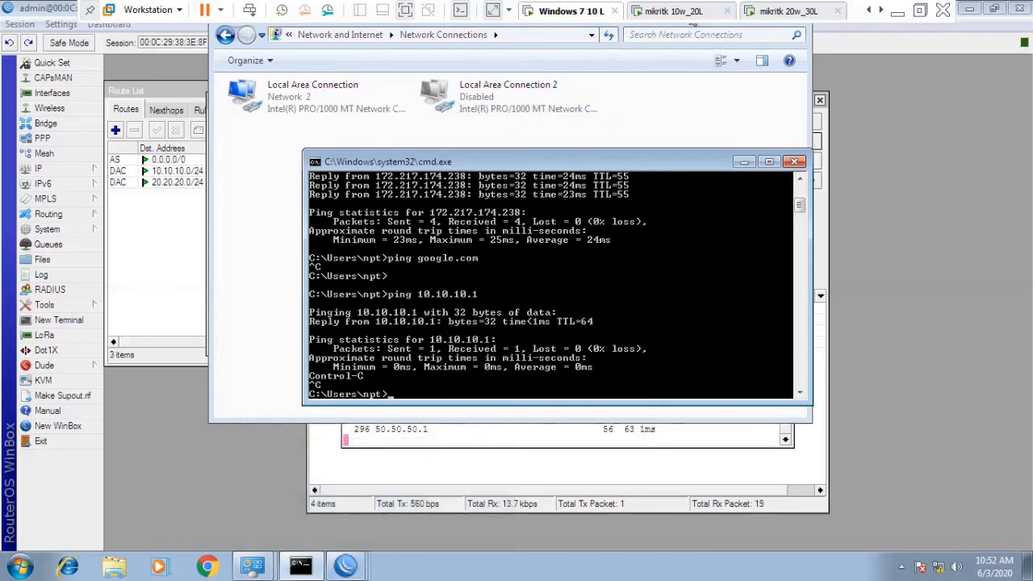
left_click(675, 12)
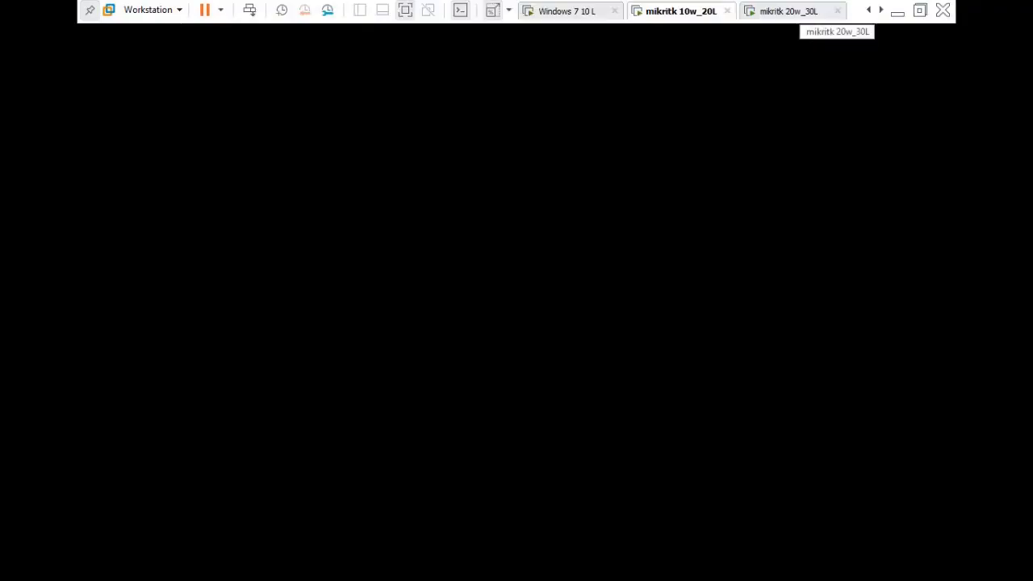
On the Windows 7 40L machine, enable the NAT rule for source 40.40.40.2.
left_click(881, 10)
left_click(881, 11)
left_click(882, 11)
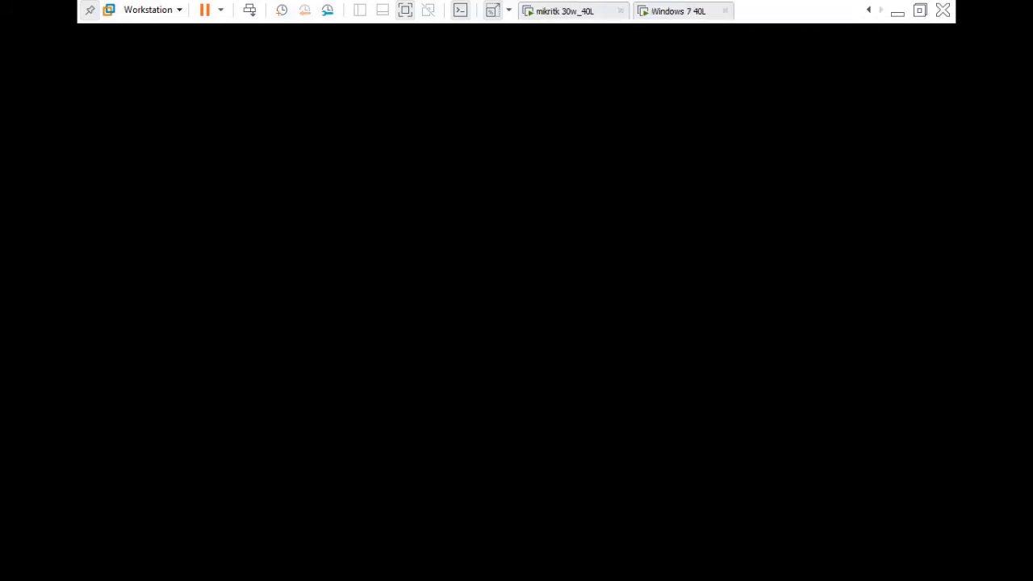
left_click(678, 12)
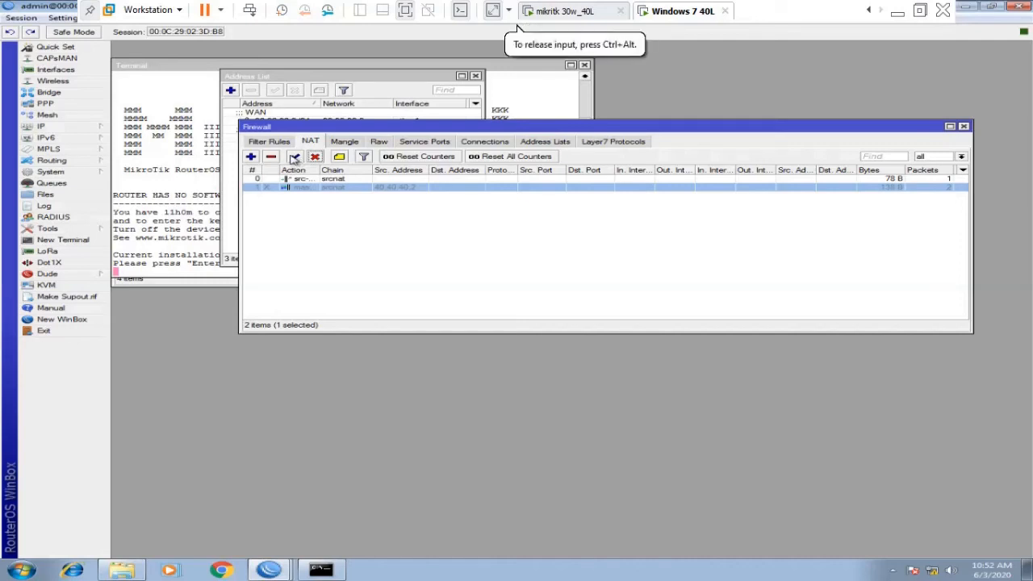
left_click(297, 158)
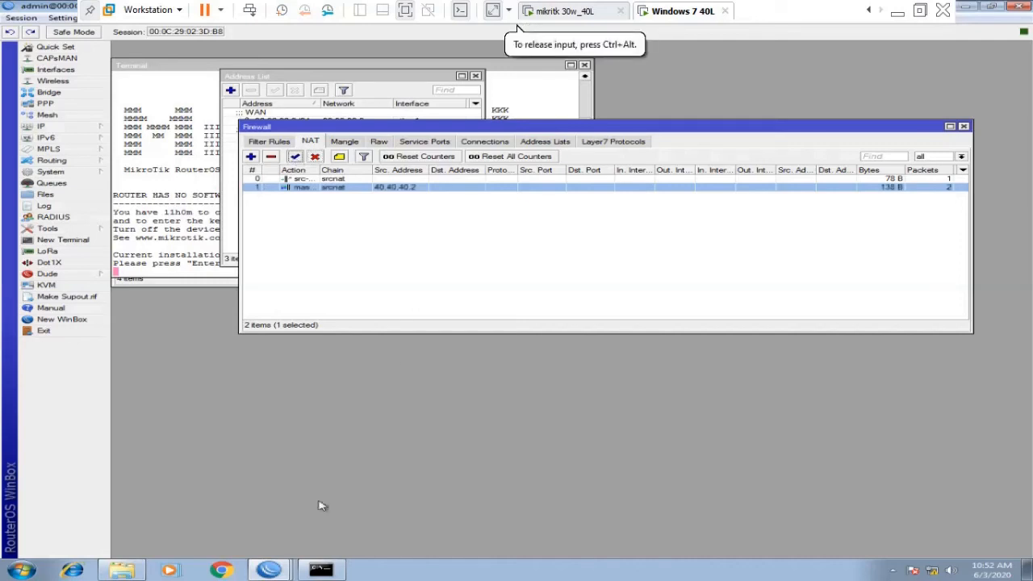
Restart the continuous ping to 10.10.10.1 in the command prompt.
left_click(321, 570)
key("ctrl+c")
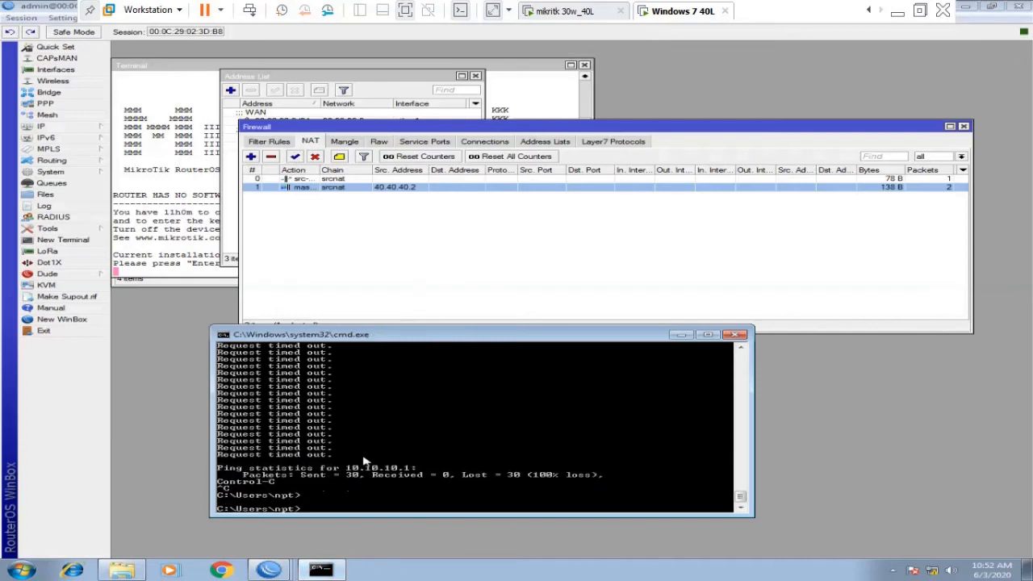
key("Up")
key("Return")
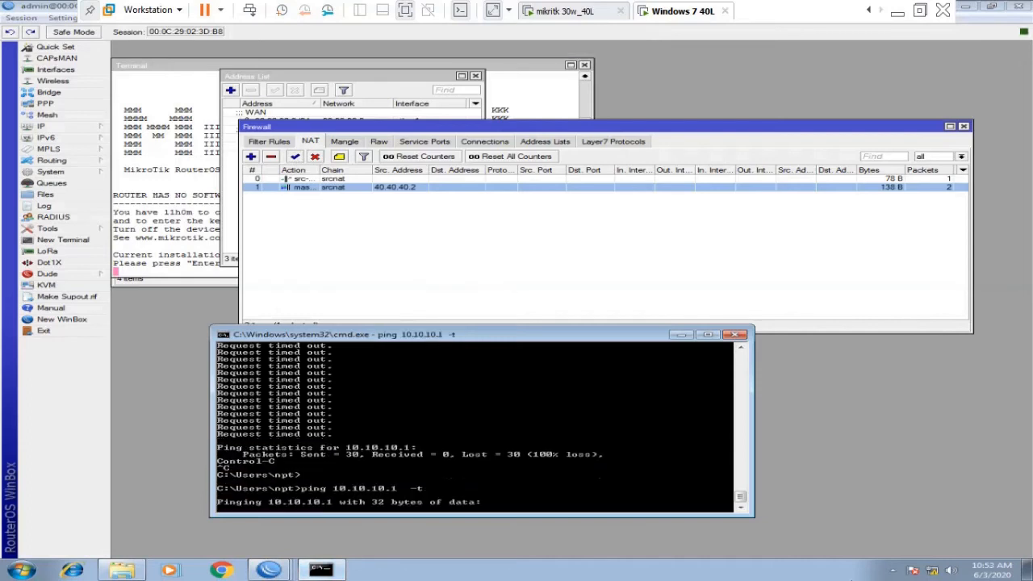
Check the src-nat rule's traffic statistics, then switch to the mikritk 20w_30L router console.
right_click(932, 571)
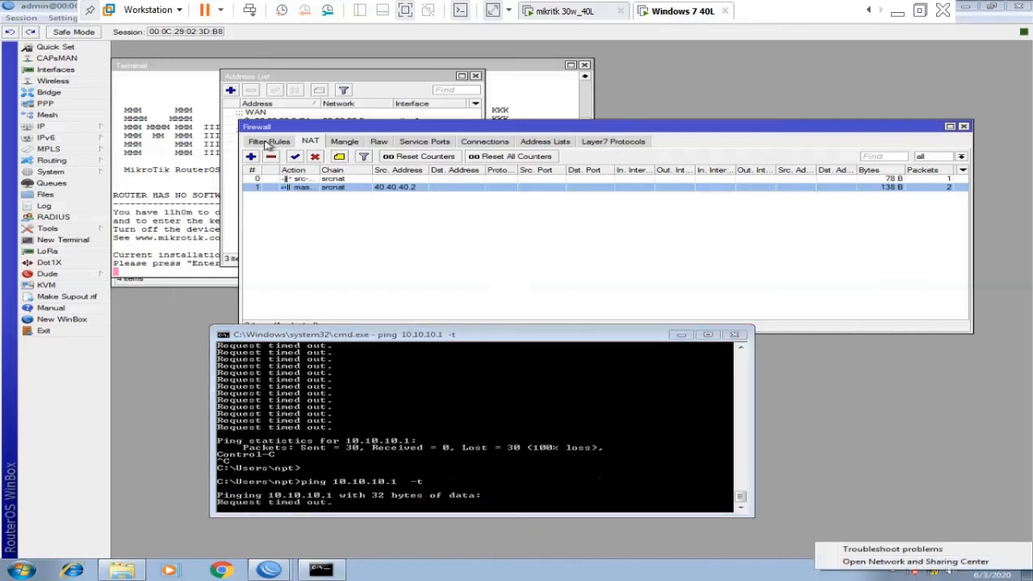
double_click(334, 179)
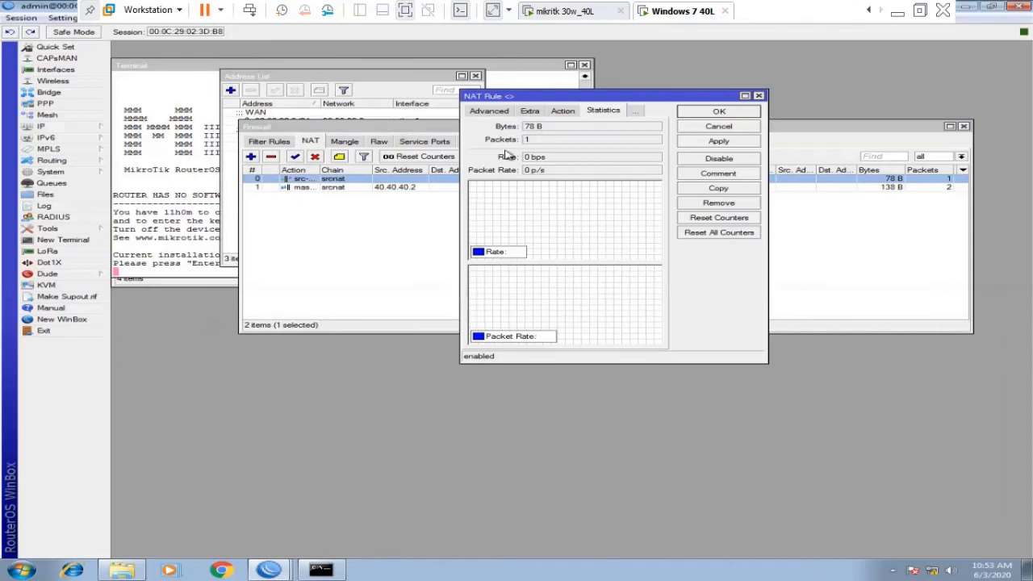
left_click(711, 128)
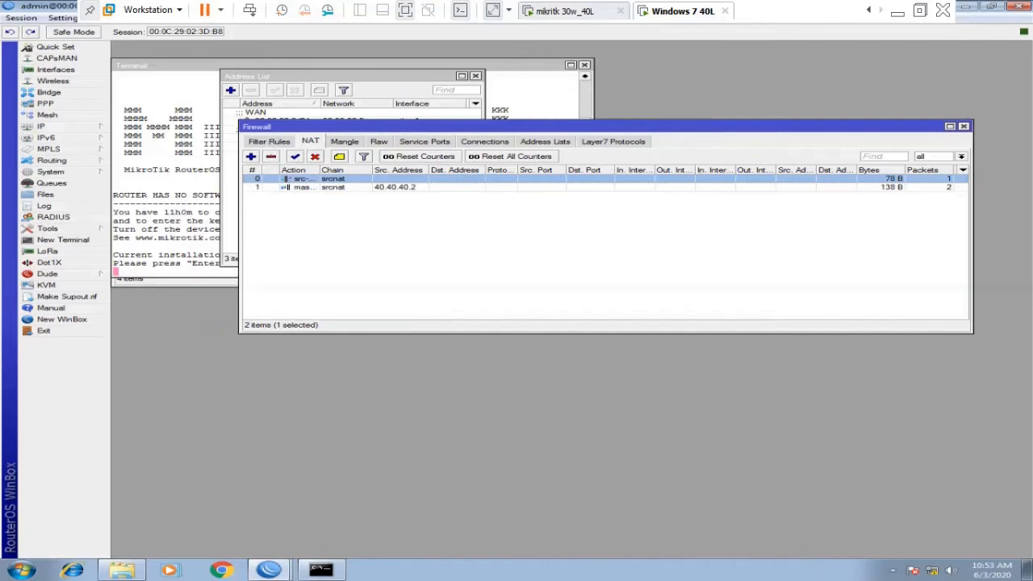
left_click(869, 10)
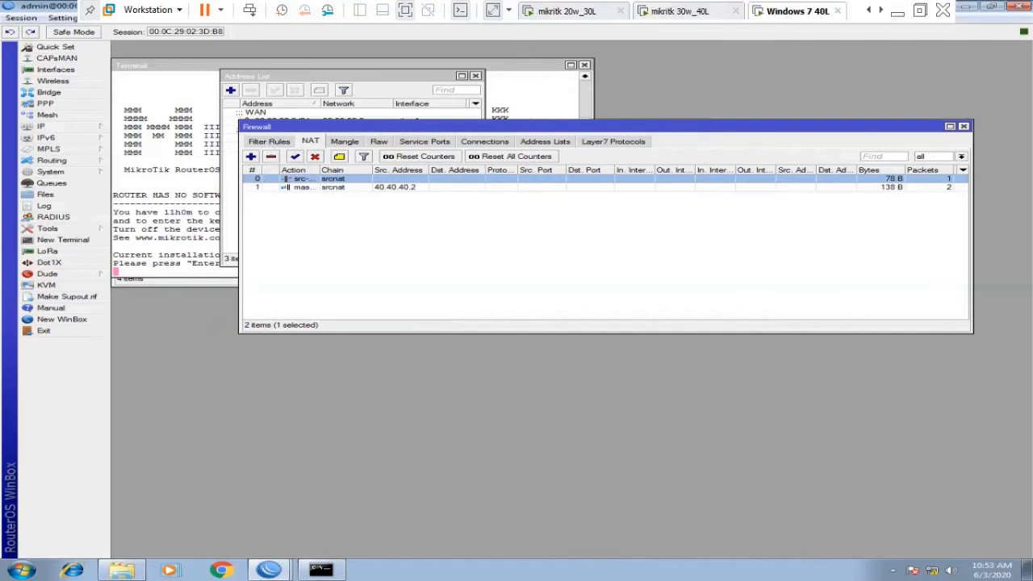
left_click(570, 12)
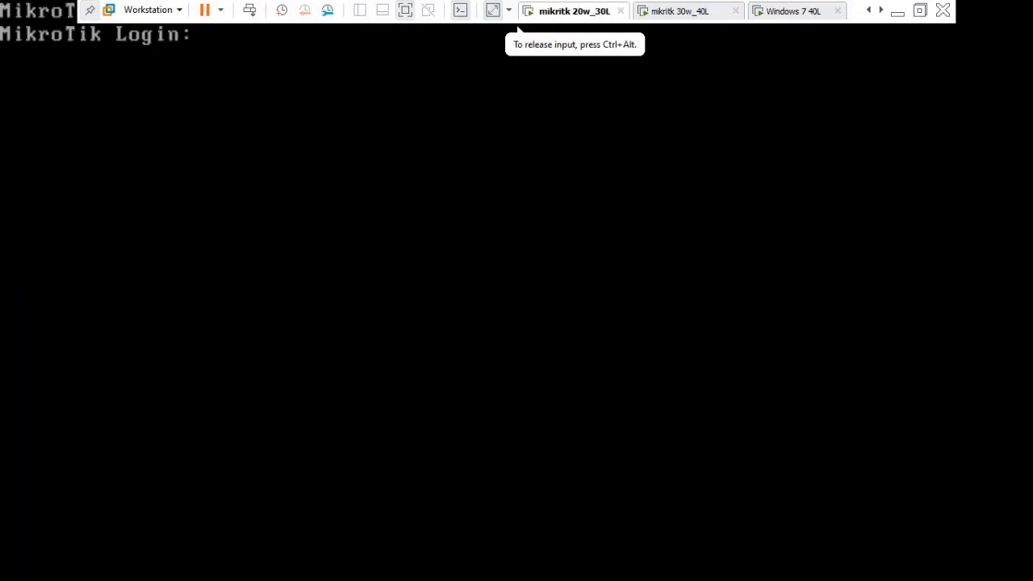
Log in as admin and print the routing table and firewall filter rules.
type("admin")
key("Return")
key("Return")
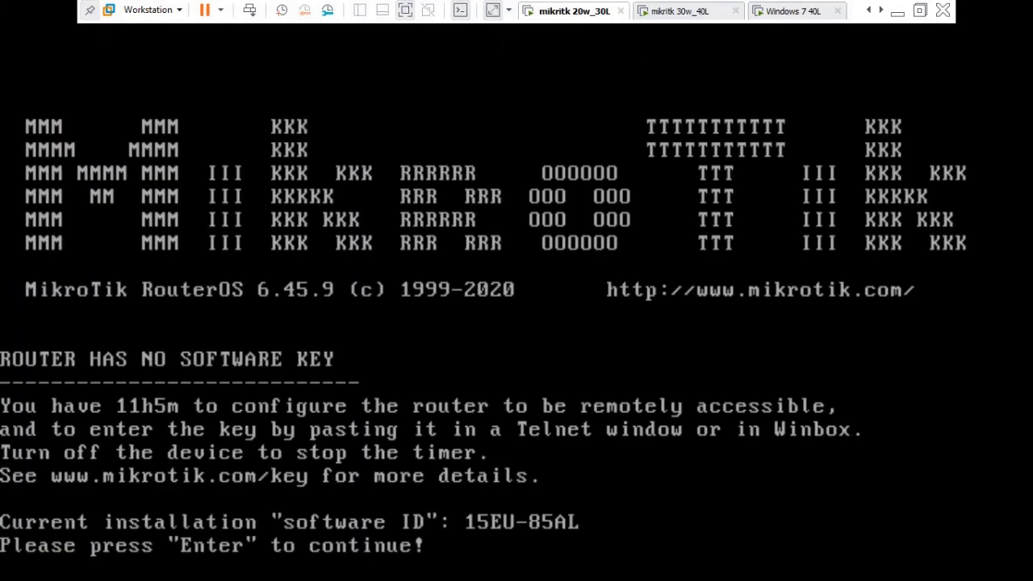
key("Return")
key("Return")
type("ip route print")
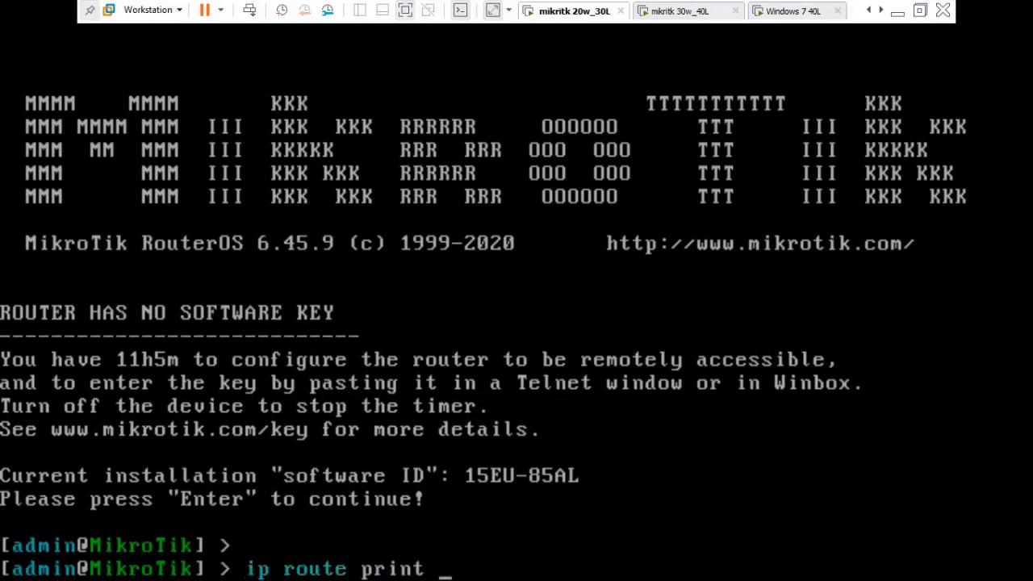
key("Return")
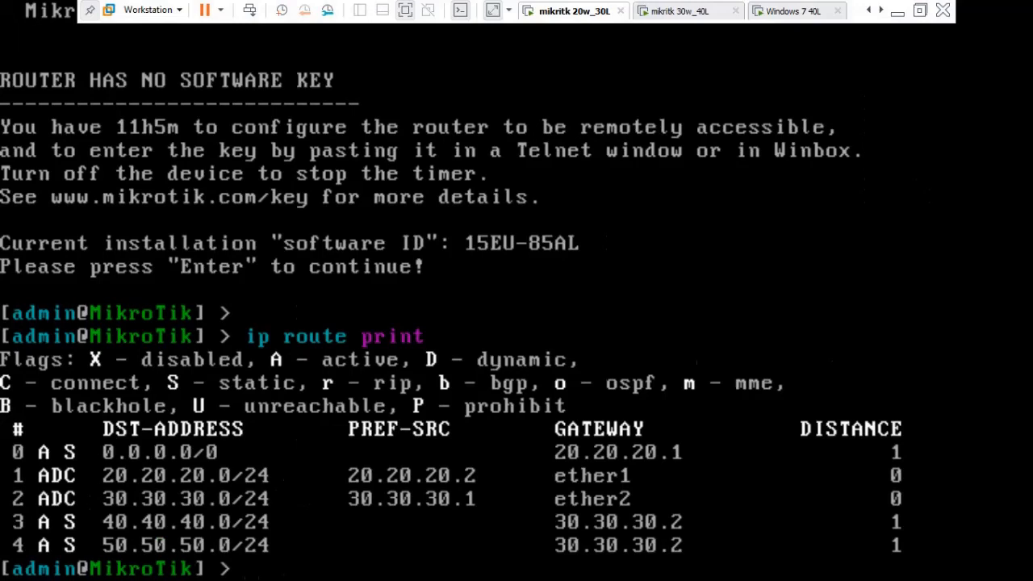
type("ip firewall ")
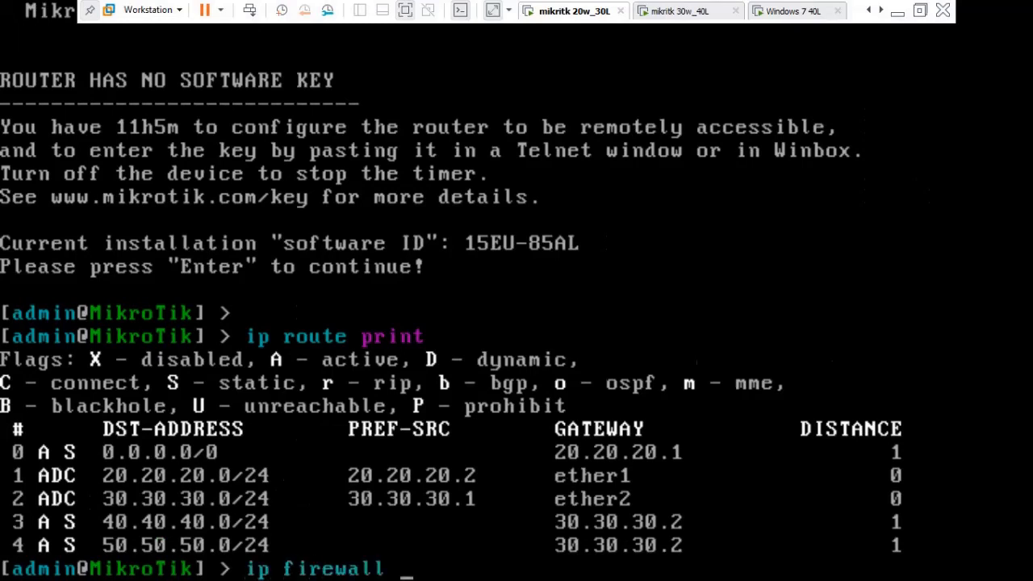
type("filter")
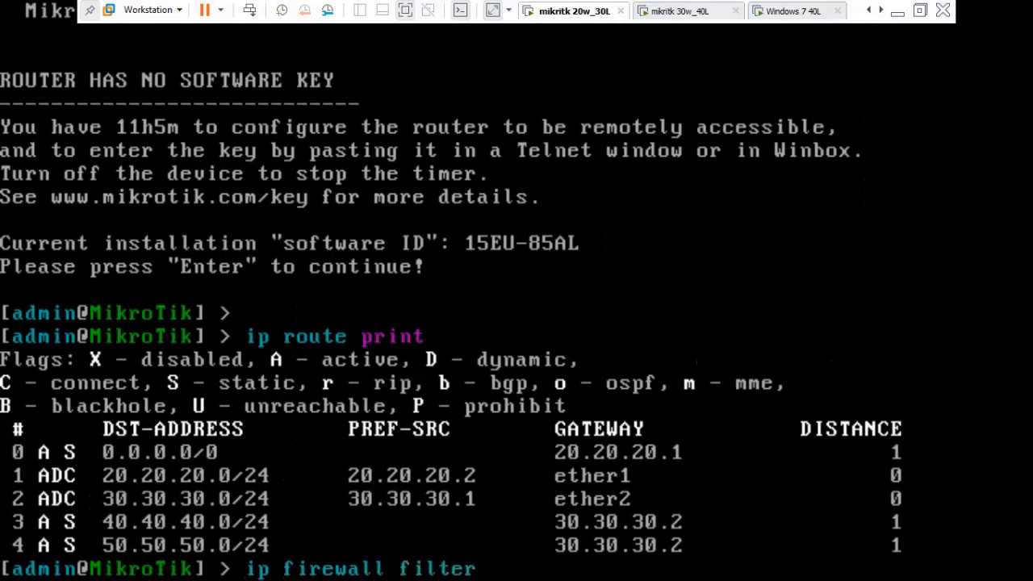
type(" print")
key("Return")
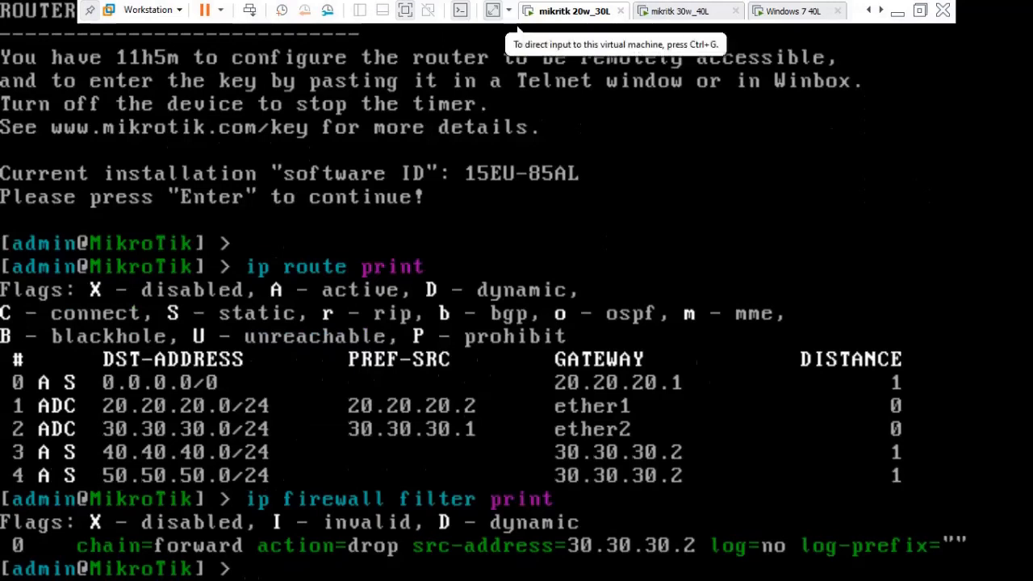
Move through the VM tabs to the Windows 7 10 L machine.
left_click(794, 11)
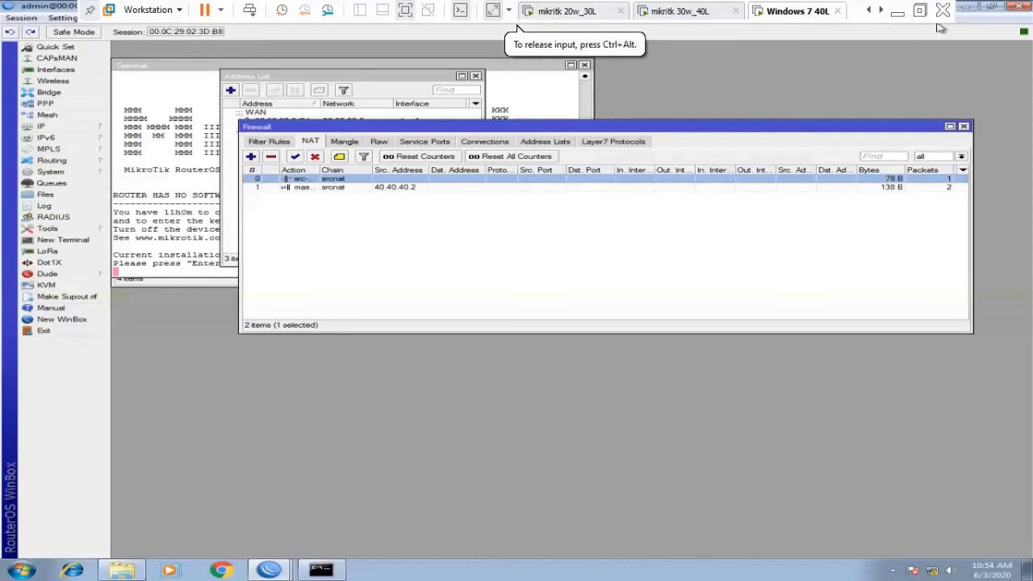
left_click(898, 12)
key("ctrl+shift+Tab")
key("ctrl+shift+Tab")
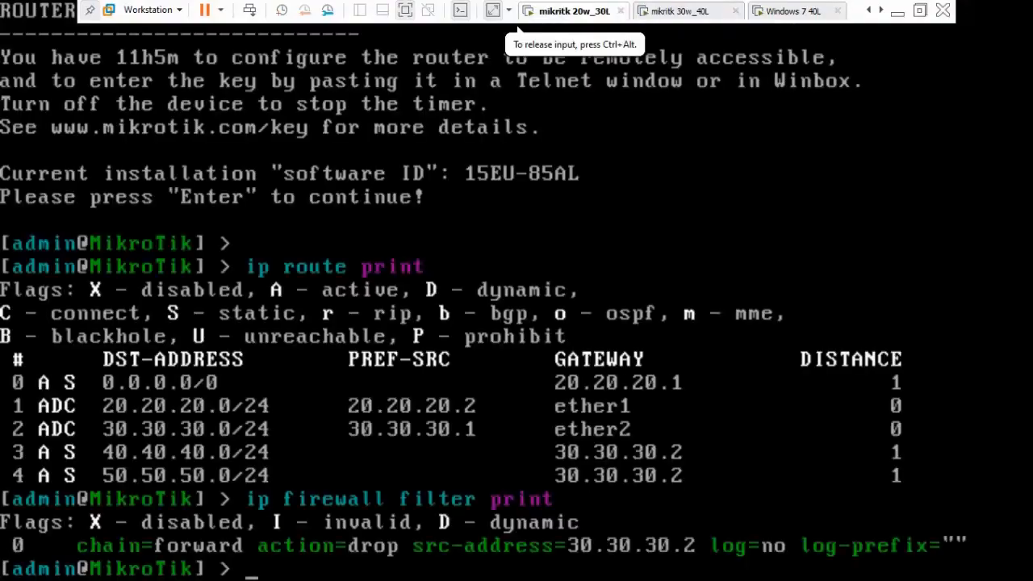
left_click(882, 11)
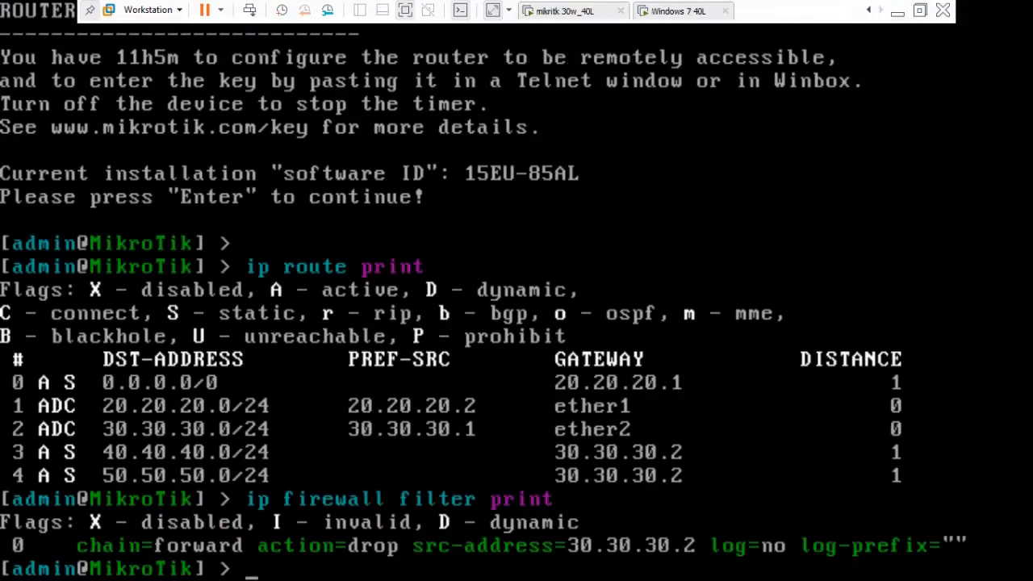
left_click(869, 11)
left_click(869, 10)
left_click(869, 11)
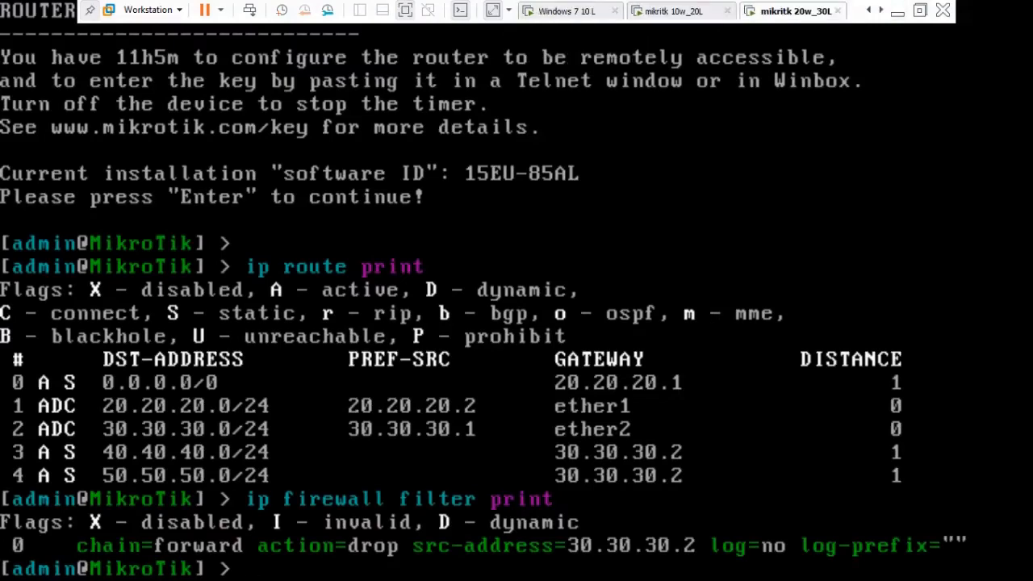
left_click(567, 11)
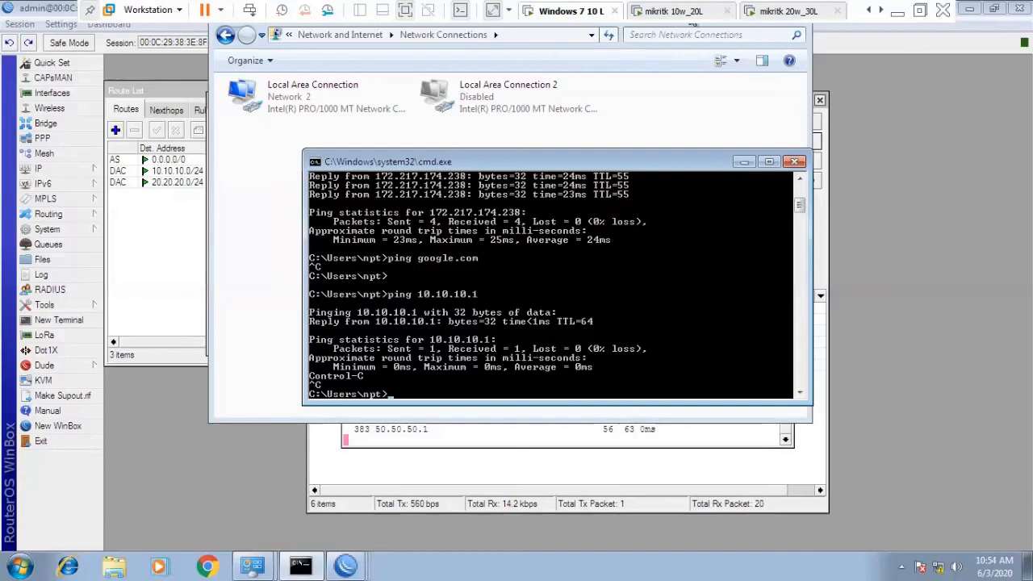
Bring the Route List forward, return to the first router session, and launch New WinBox.
left_click(170, 231)
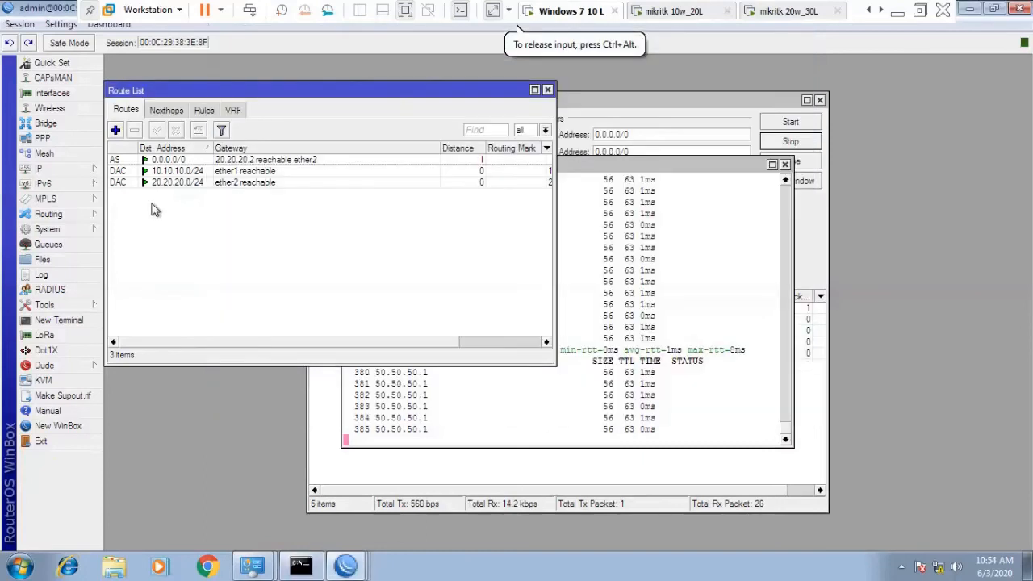
left_click(348, 571)
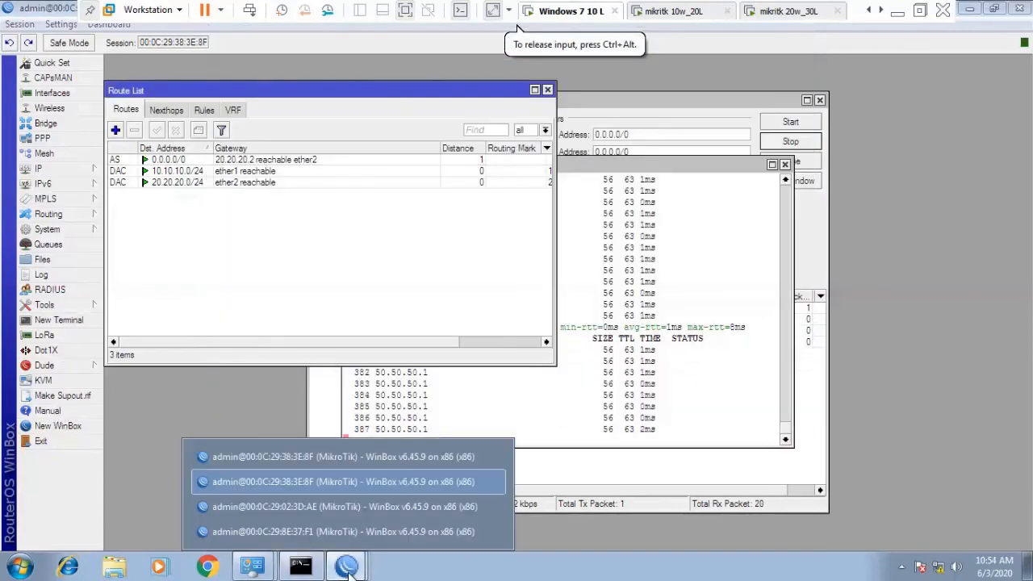
left_click(367, 456)
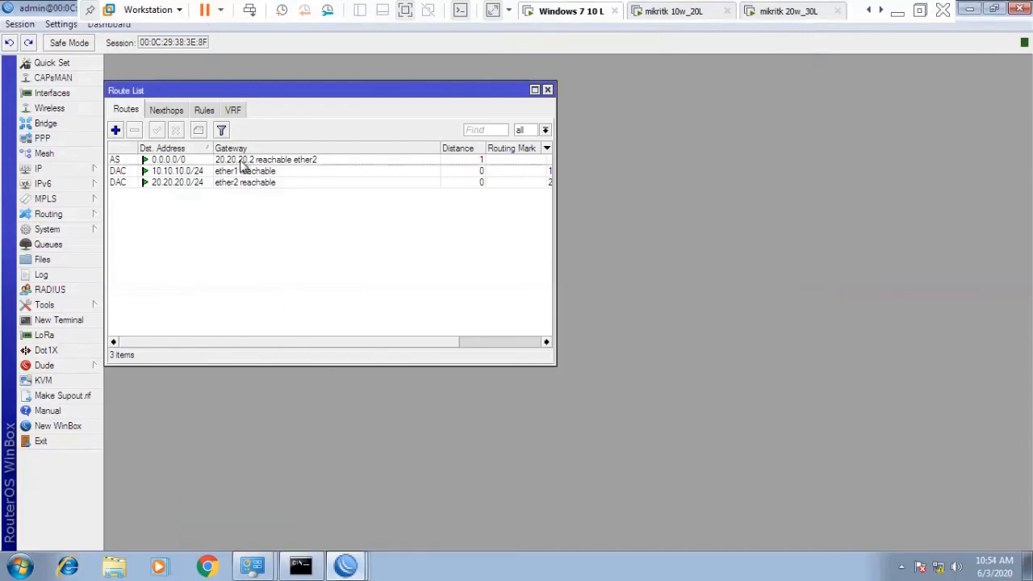
left_click(58, 170)
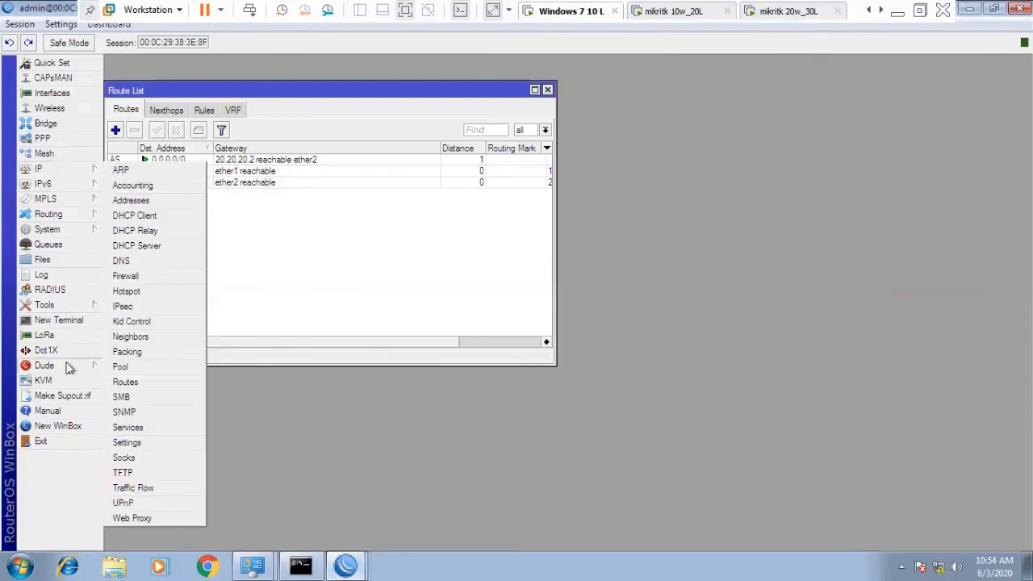
left_click(55, 427)
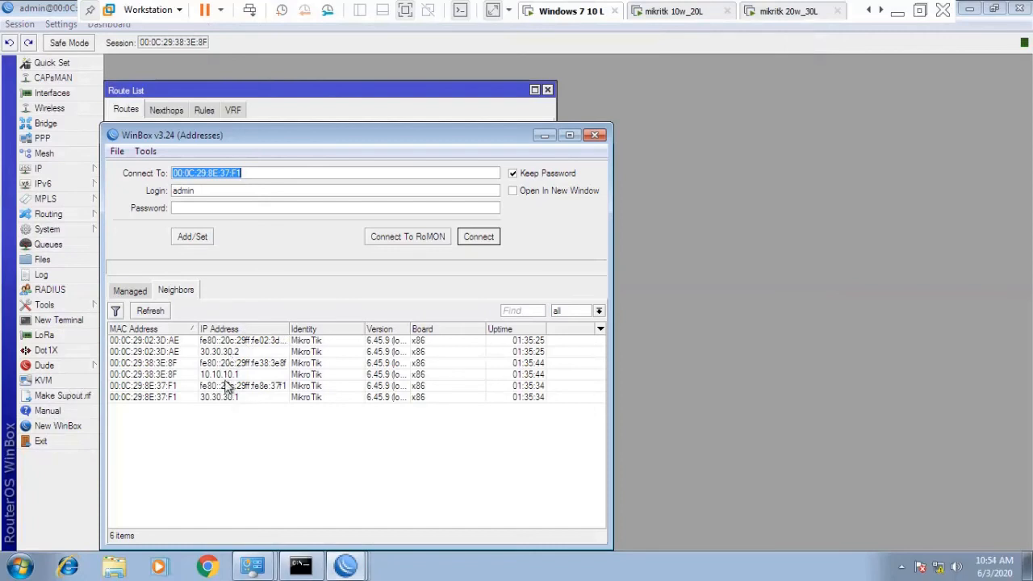
Connect WinBox to 20.20.20.2, dismiss the licence notice, and maximize the session window.
type("20.20.20.")
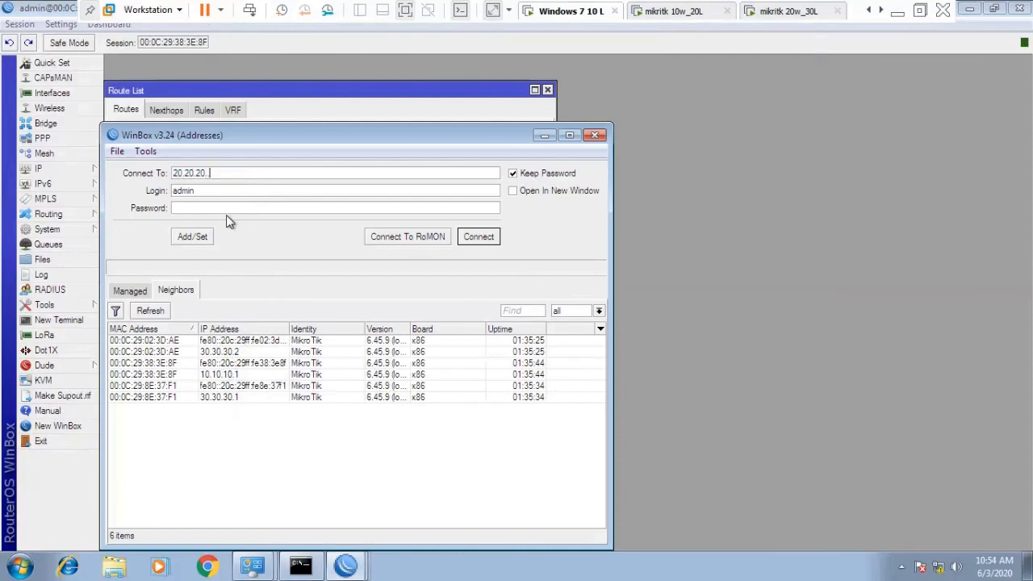
type("2")
key("Return")
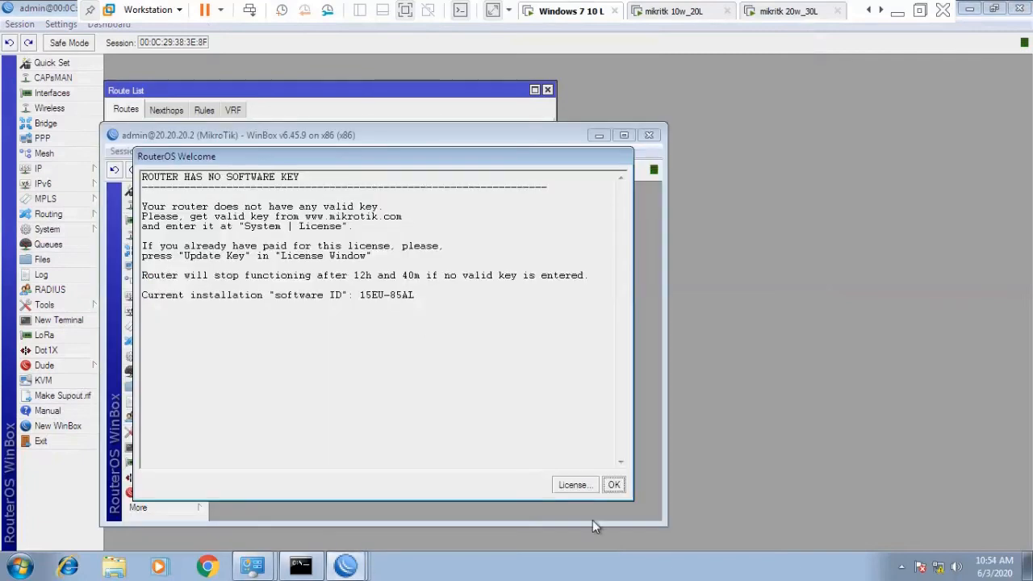
left_click(609, 481)
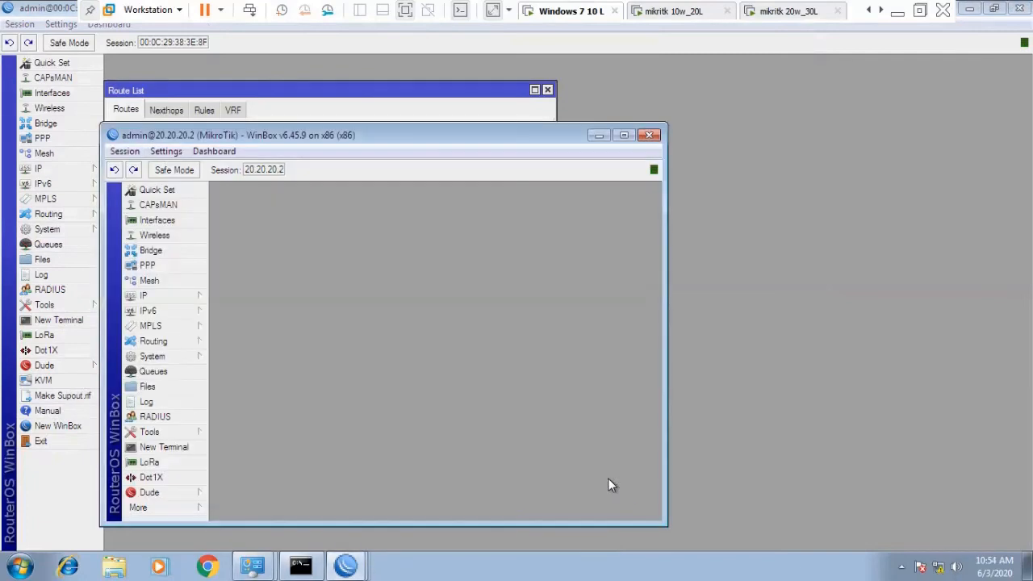
double_click(286, 141)
left_click(42, 168)
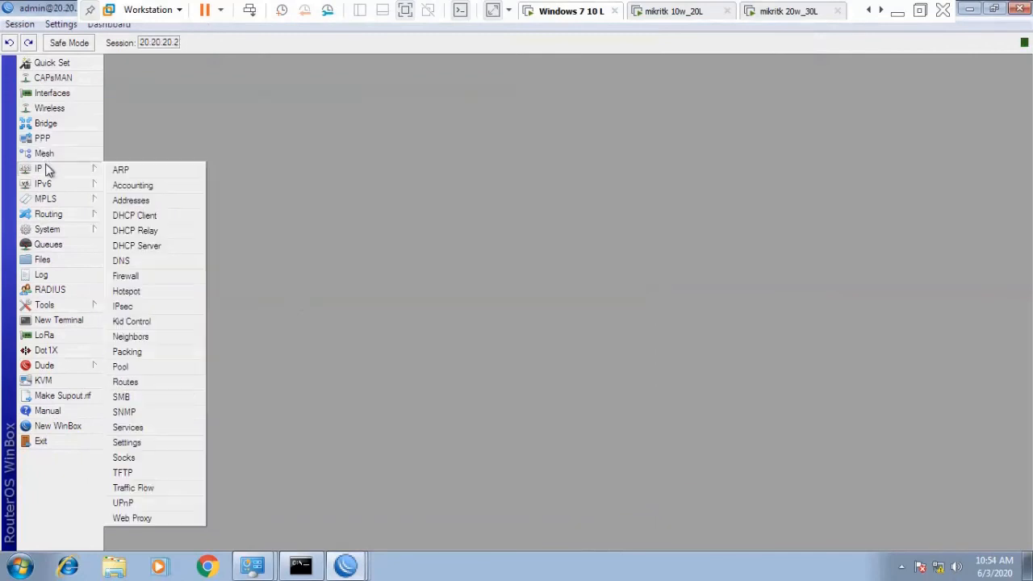
Open the firewall filter rules and inspect the drop rule for source 30.30.30.2.
left_click(153, 278)
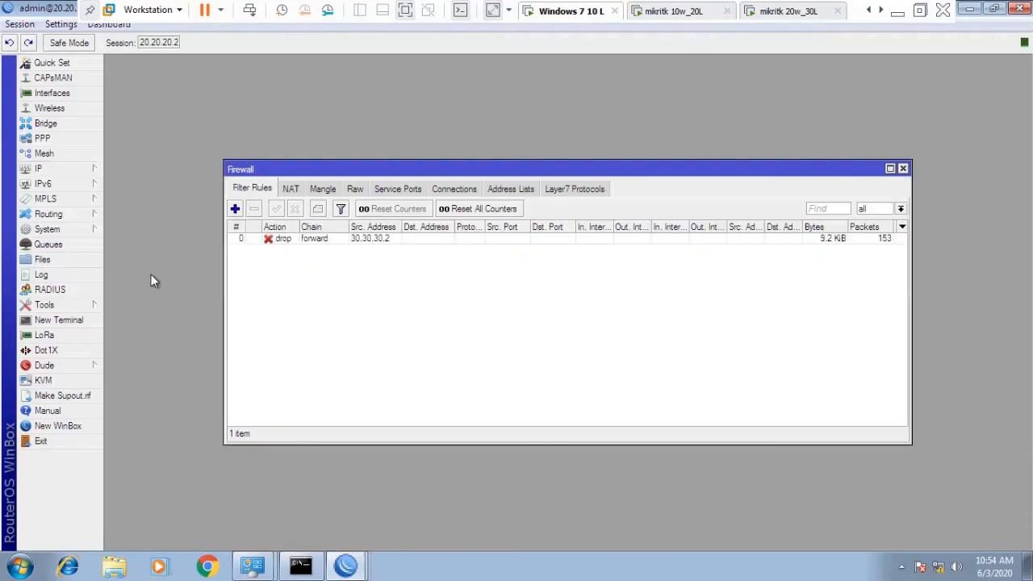
left_click(293, 242)
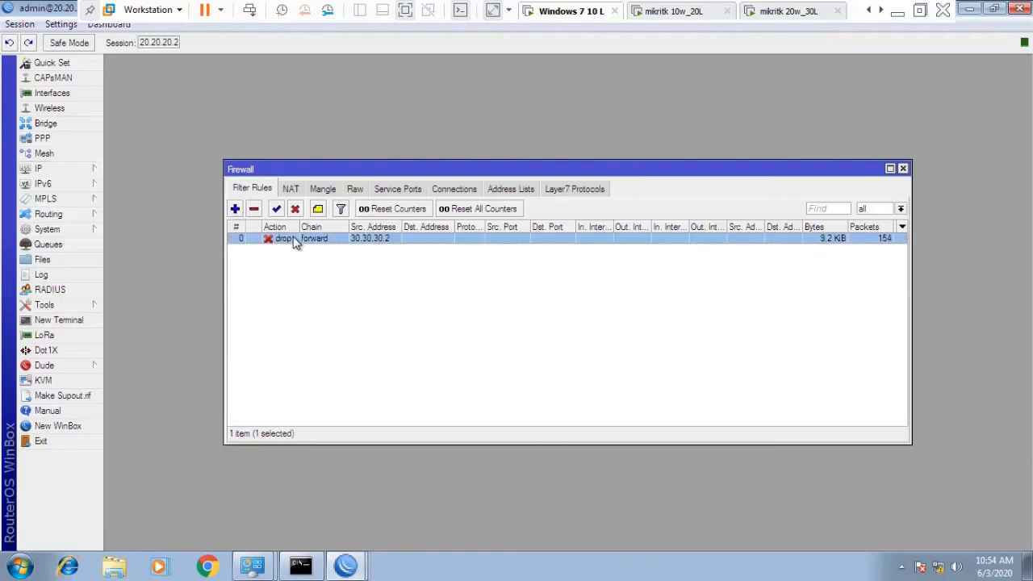
double_click(295, 244)
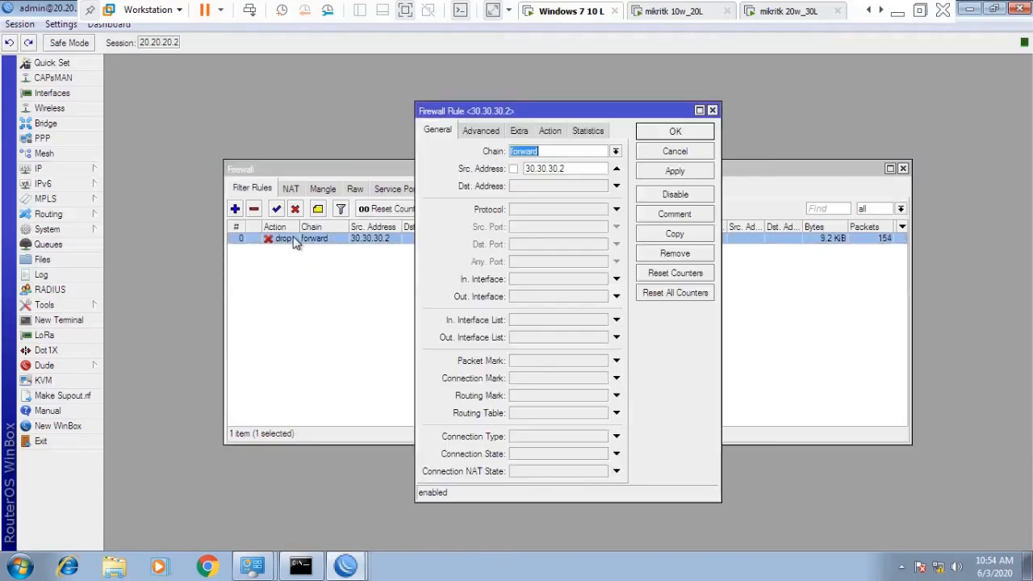
left_click(582, 170)
left_click(480, 132)
left_click(518, 133)
left_click(550, 131)
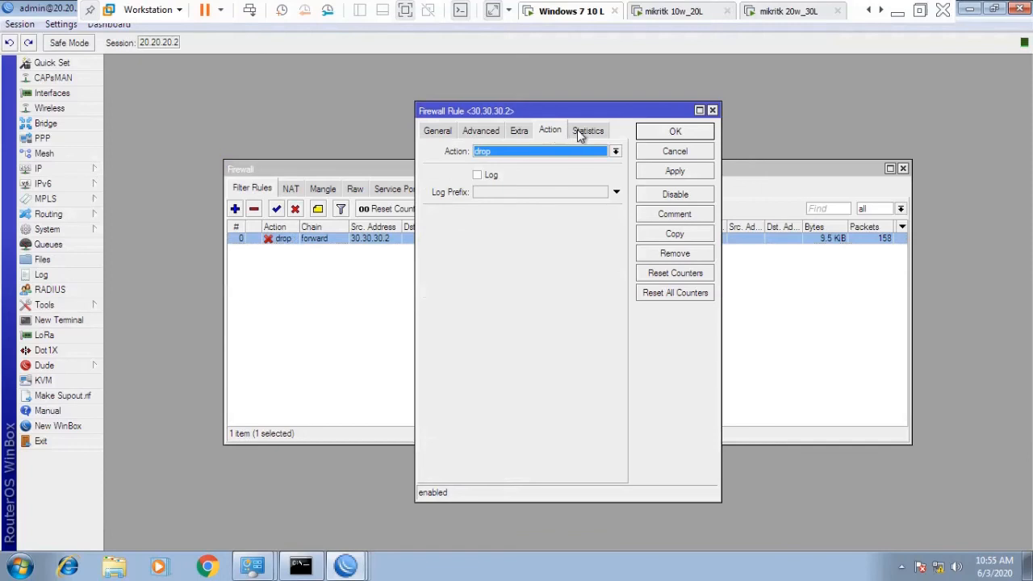
Close the rule unchanged and disable the 30.30.30.2 forward drop rule.
left_click(651, 158)
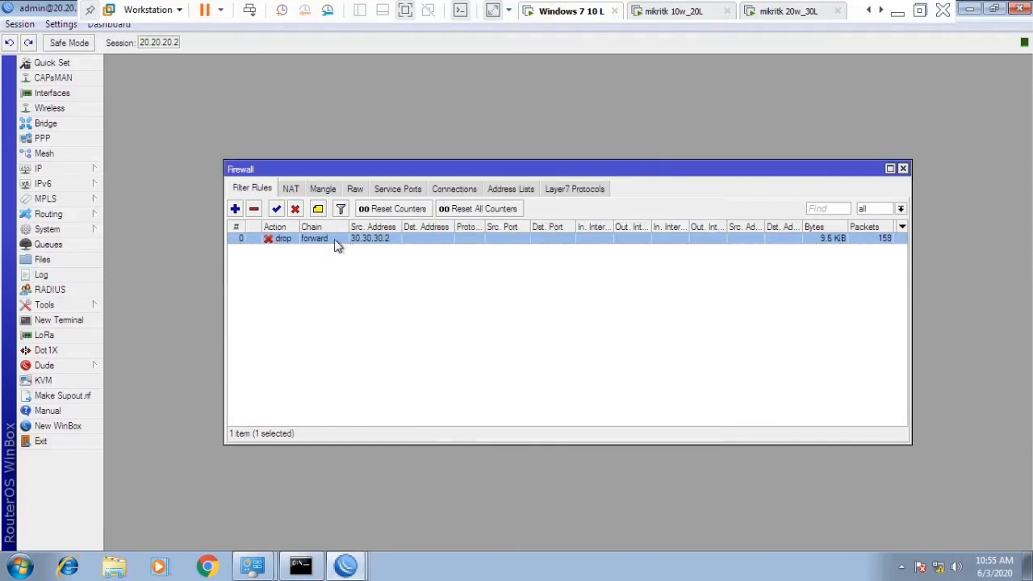
left_click(295, 209)
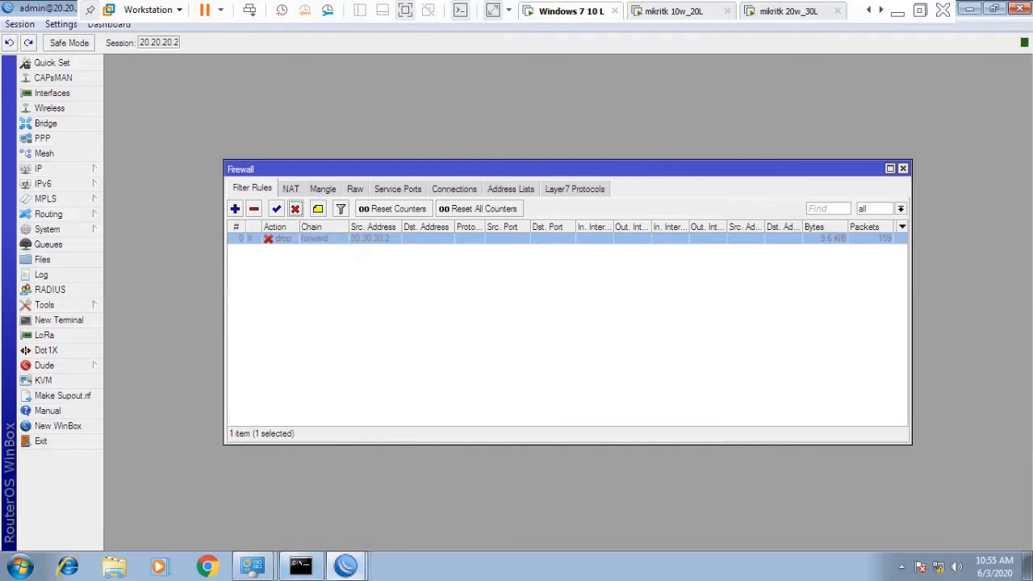
left_click(880, 10)
left_click(880, 9)
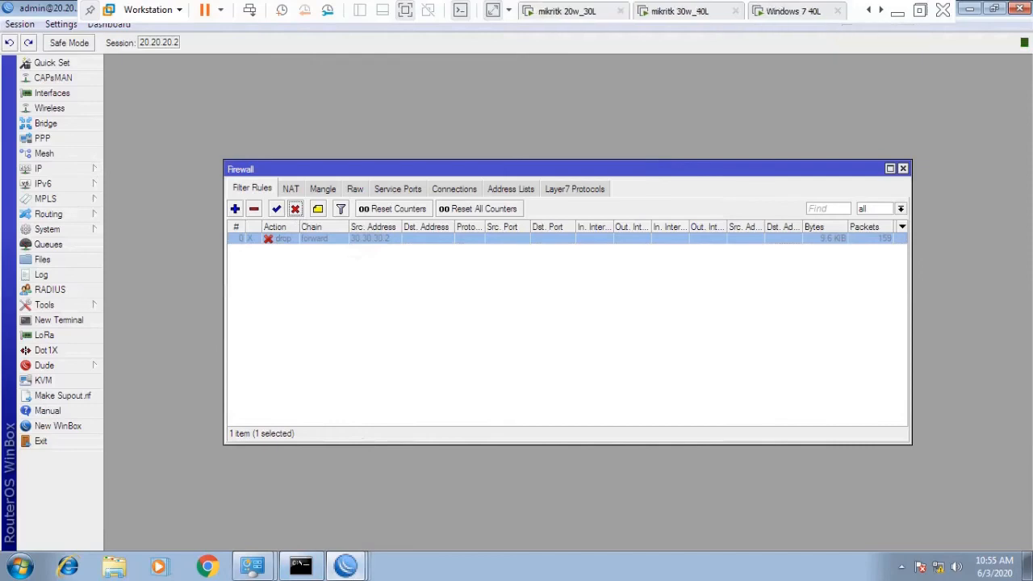
left_click(794, 11)
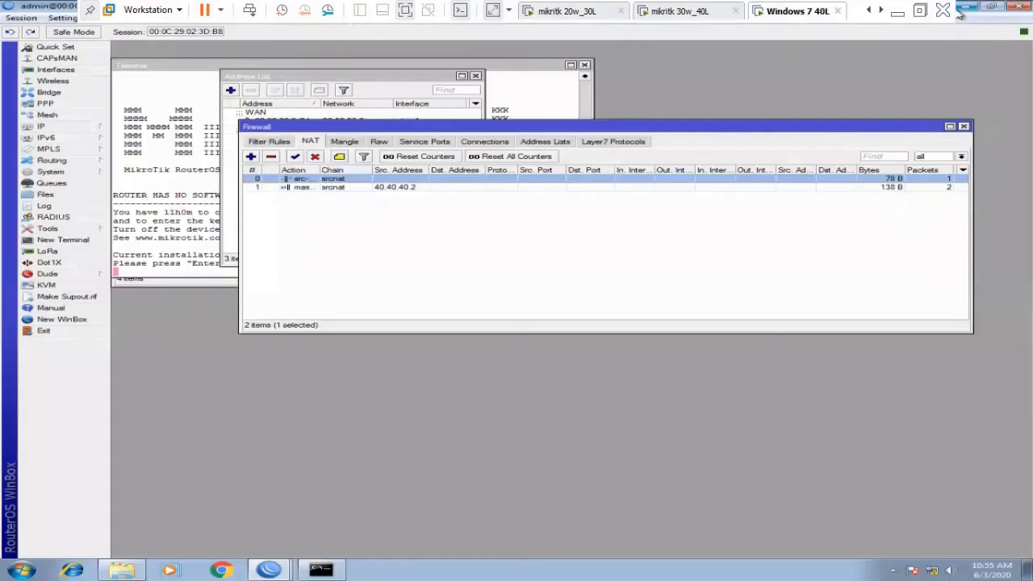
left_click(339, 570)
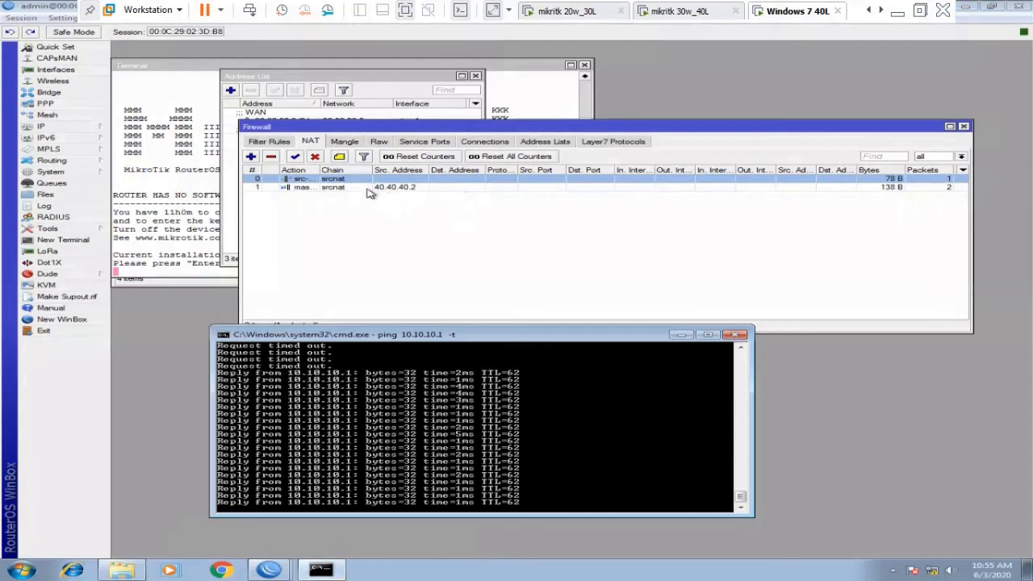
left_click(363, 180)
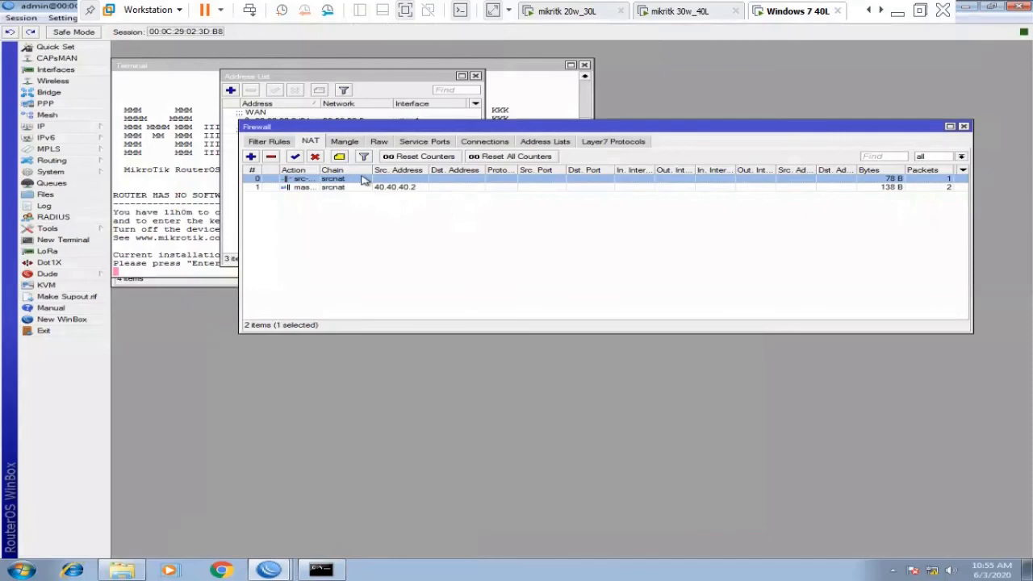
left_click(682, 11)
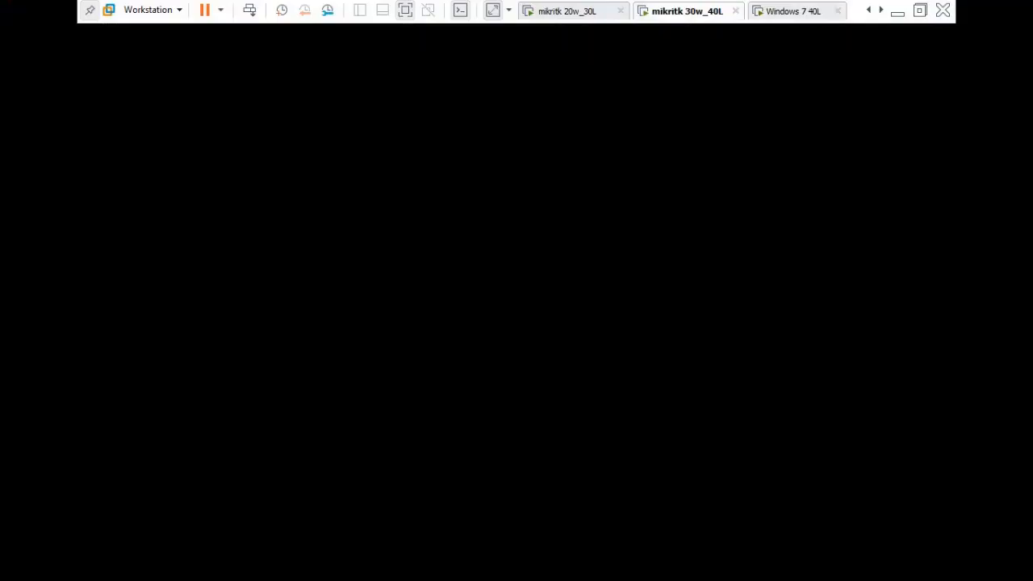
left_click(568, 11)
left_click(682, 11)
left_click(794, 11)
scroll(568, 22, "up", 3)
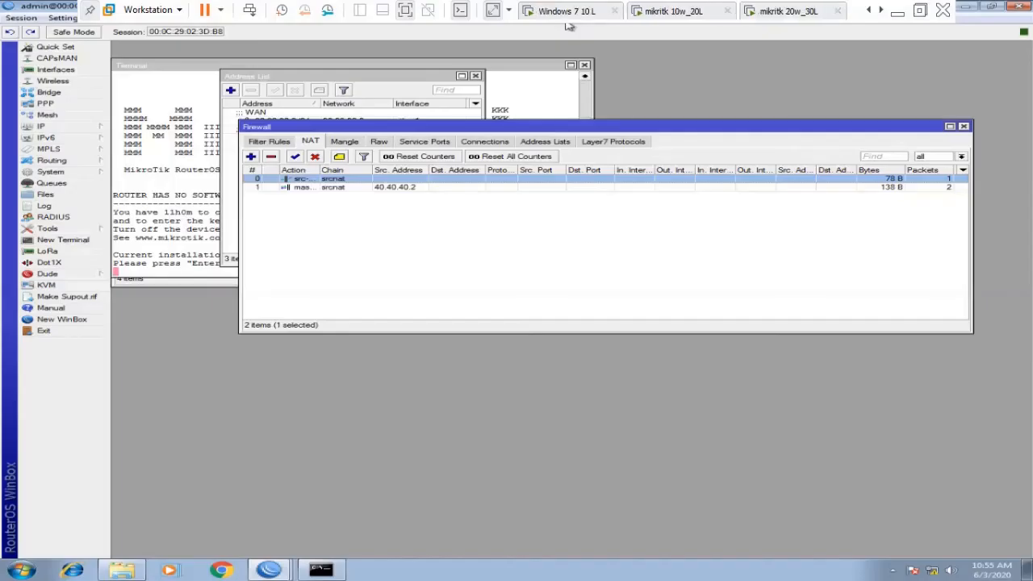
left_click(637, 11)
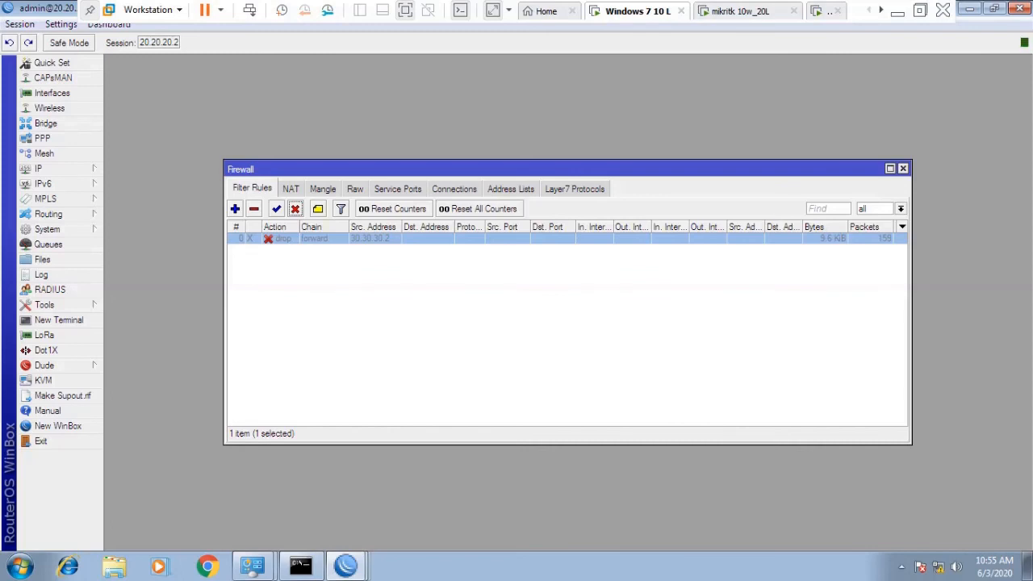
Return to the 00:0C:29:38:3E:8F session and show its 10.10.10.1/24 and 20.20.20.1/24 addresses.
left_click(345, 565)
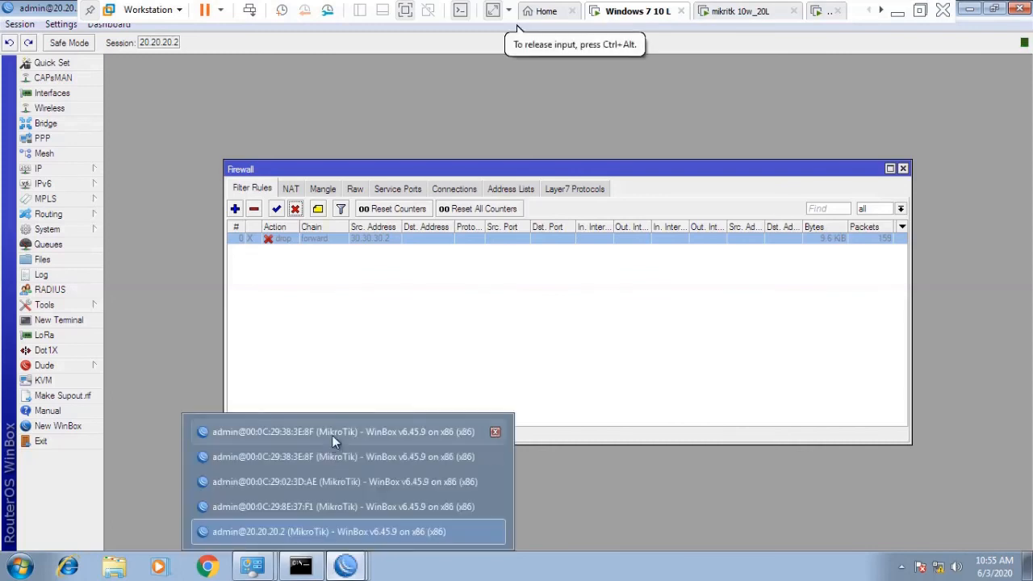
left_click(331, 434)
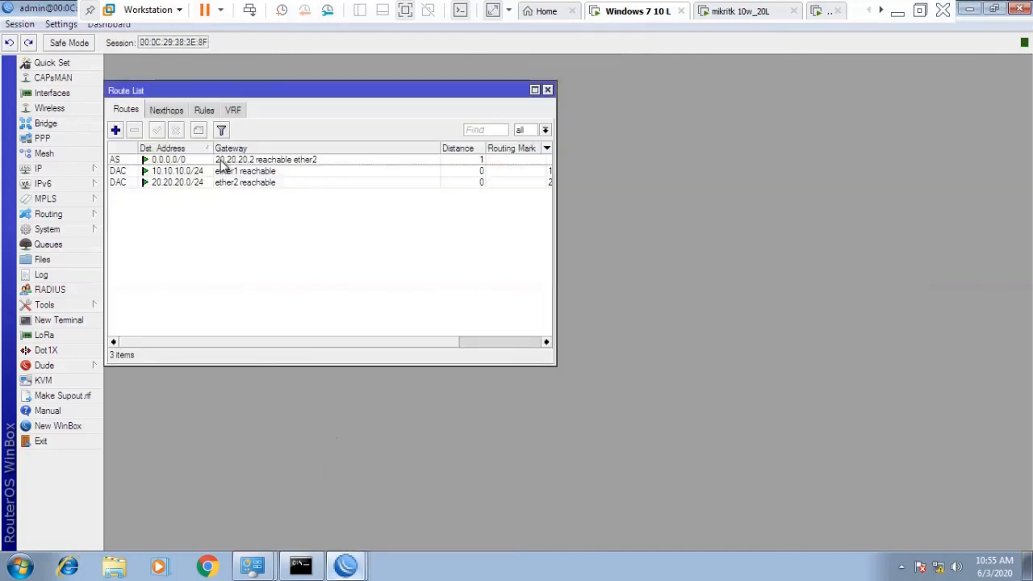
left_click(37, 171)
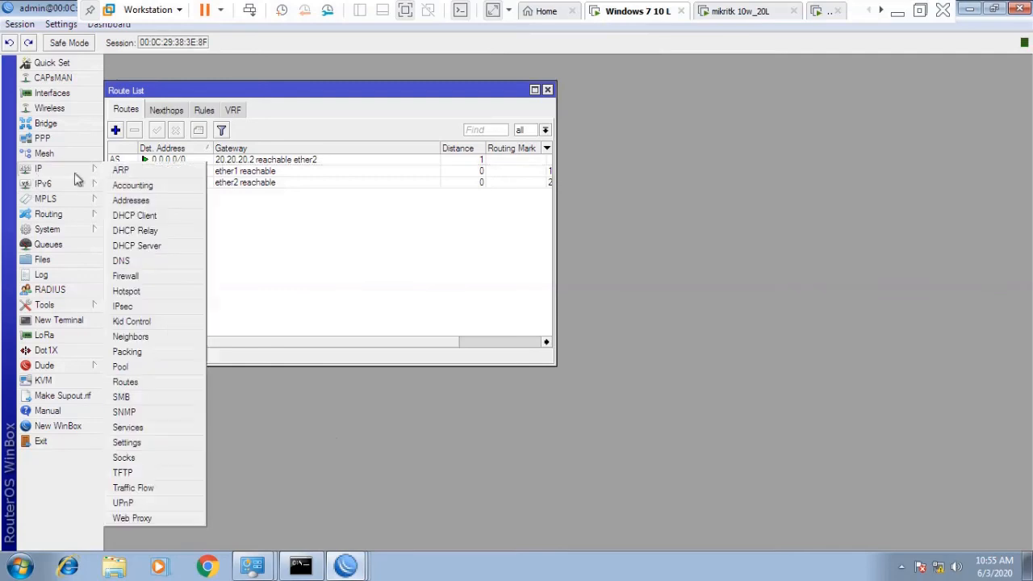
left_click(118, 200)
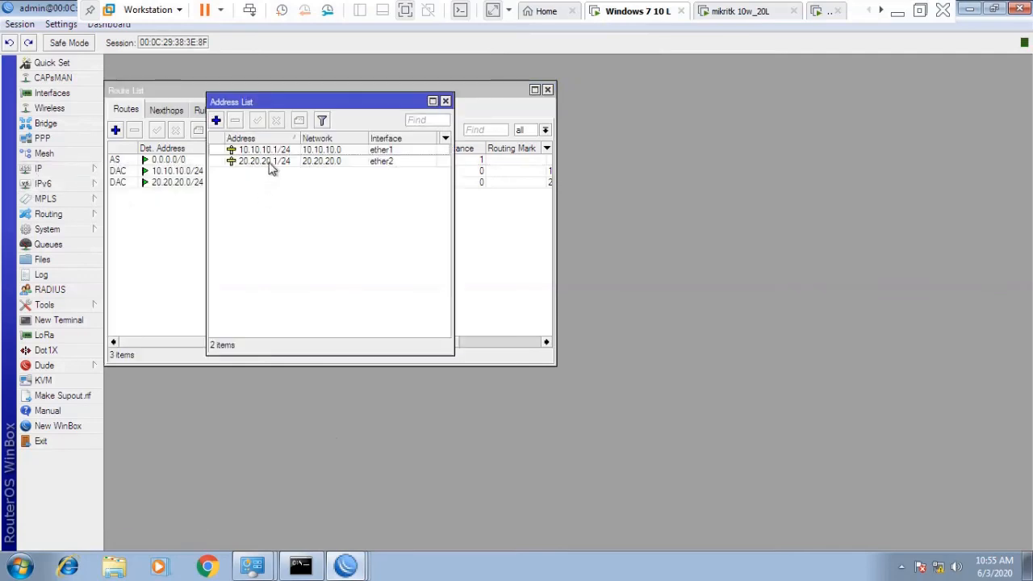
left_click(71, 307)
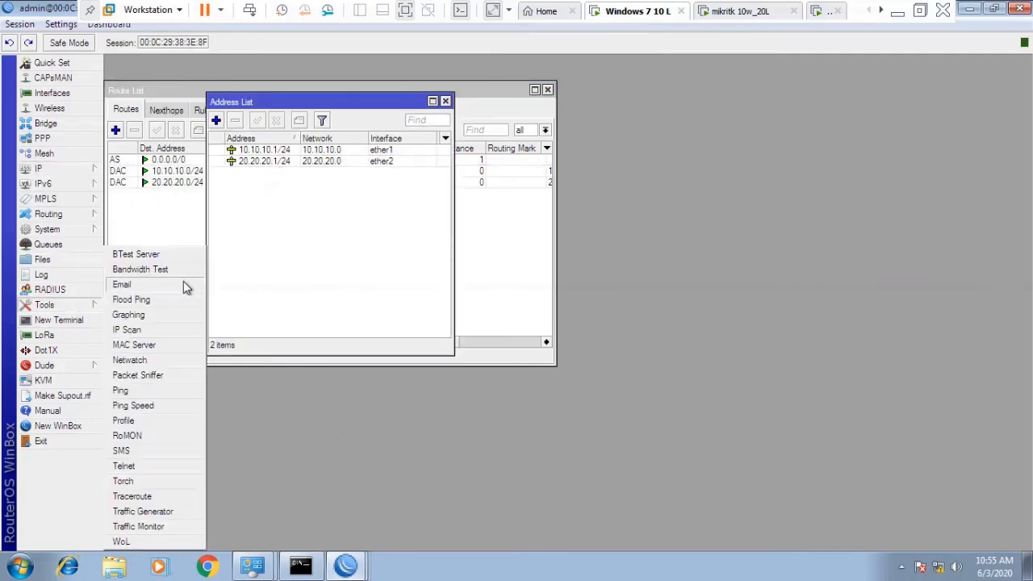
Start Torch on ether2 with MAC protocol collected and IPv6 addresses excluded.
left_click(148, 483)
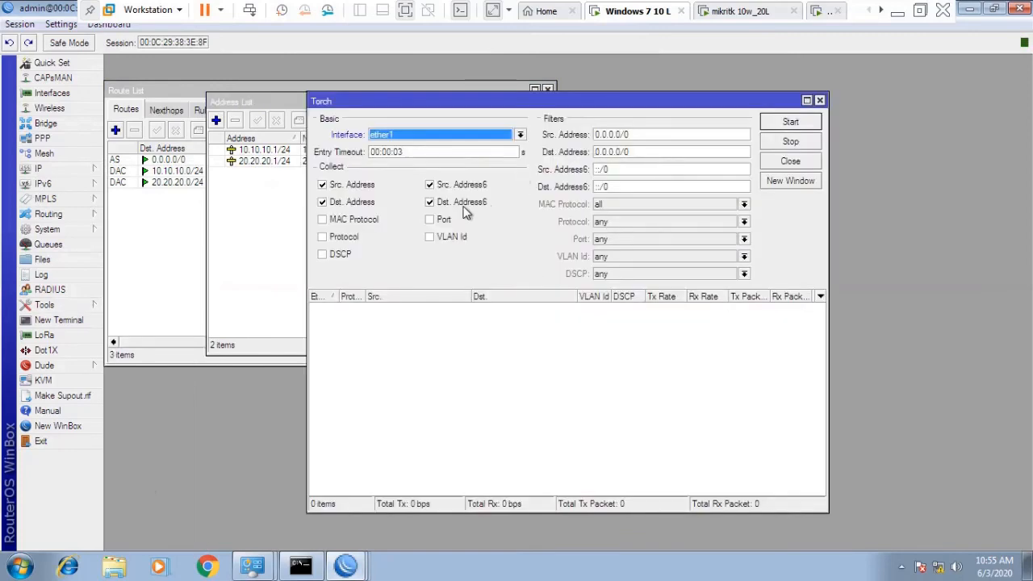
left_click(521, 135)
left_click(505, 153)
left_click(330, 222)
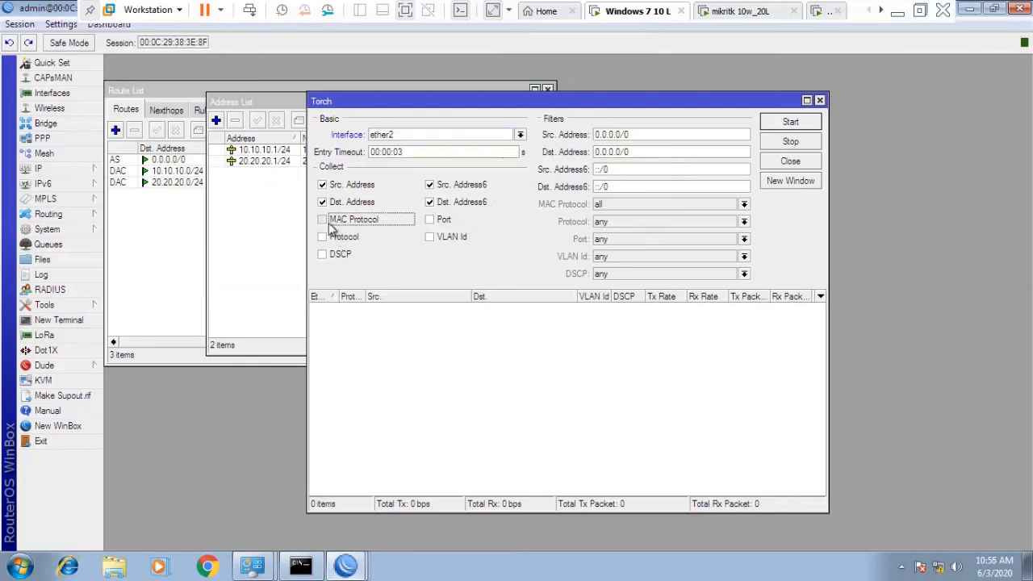
left_click(452, 202)
left_click(451, 185)
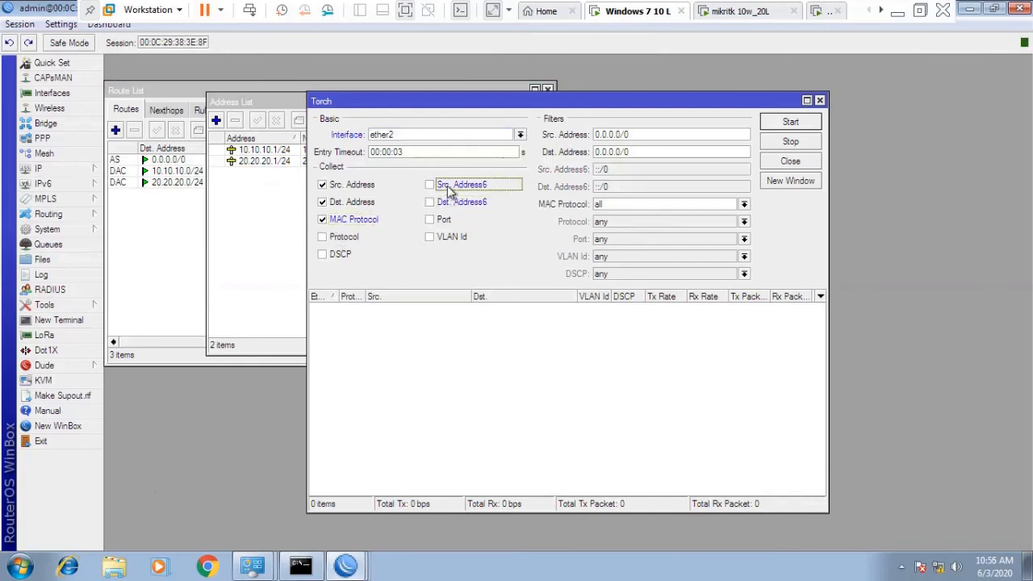
left_click(790, 121)
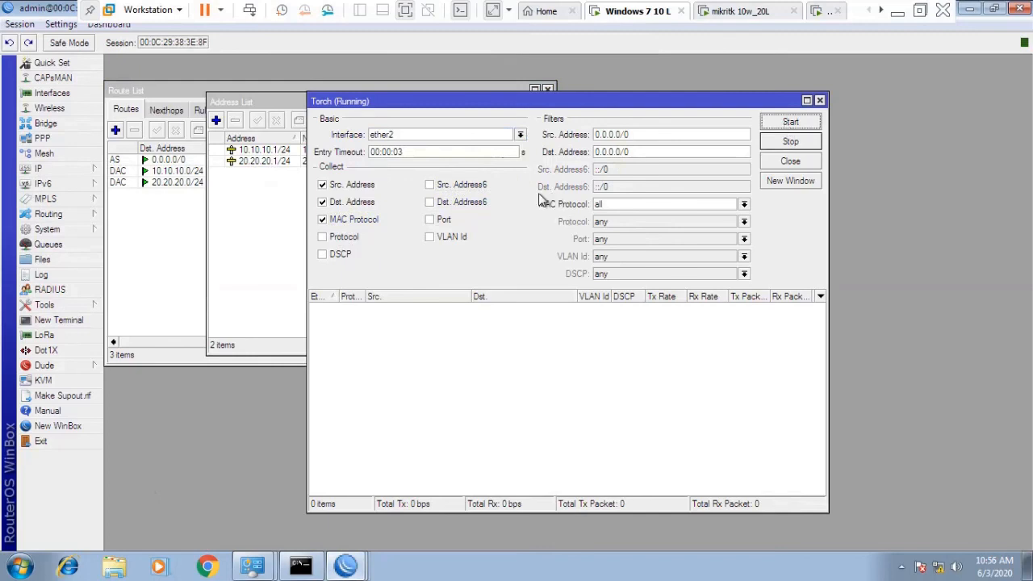
Add port and protocol details, restart, widen Protocol, and find ICMP flows from 30.30.30.2 and 50.50.50.1.
left_click(430, 220)
left_click(352, 240)
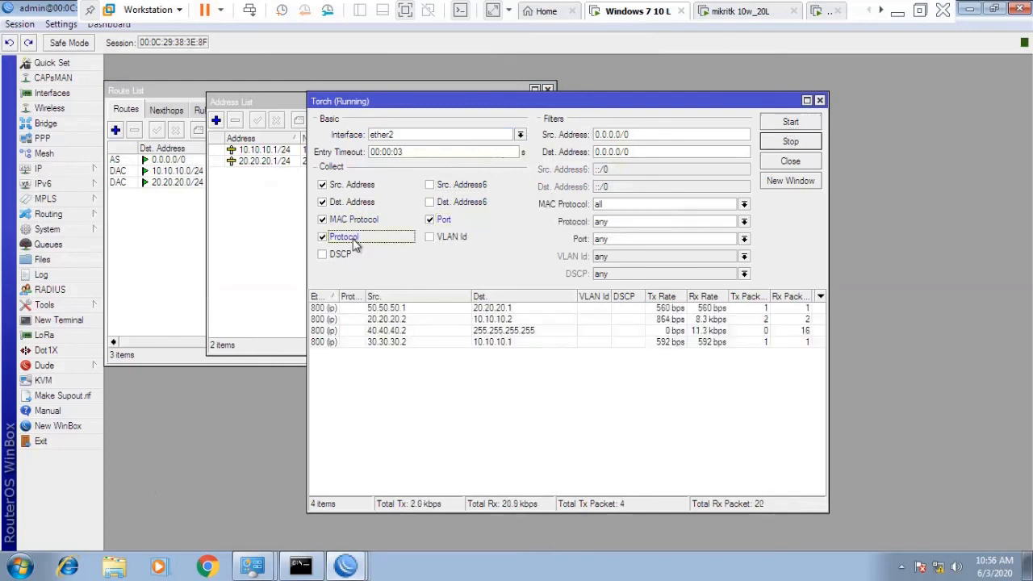
left_click(806, 125)
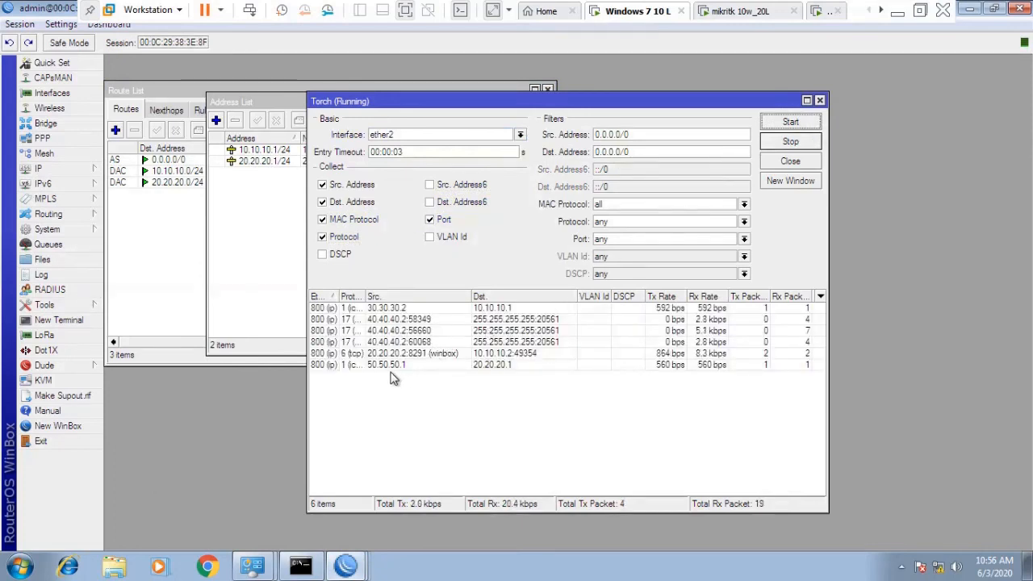
left_click_drag(367, 297, 385, 297)
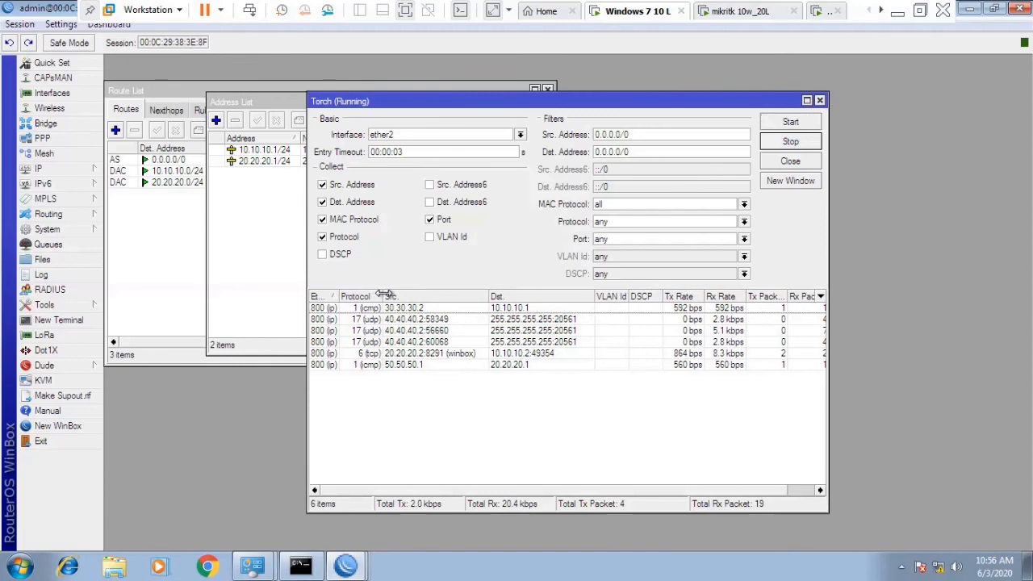
left_click(375, 366)
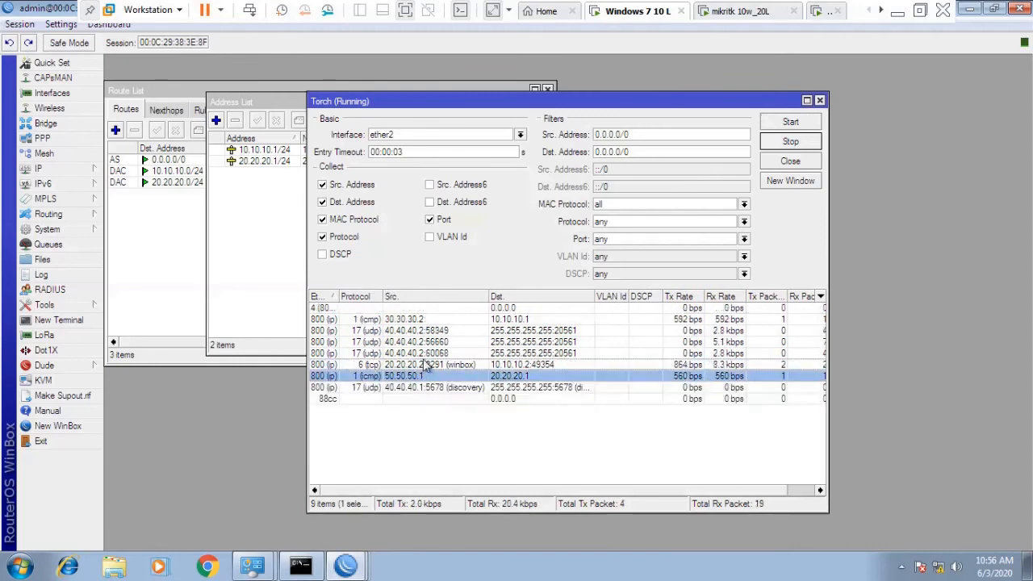
left_click(385, 321)
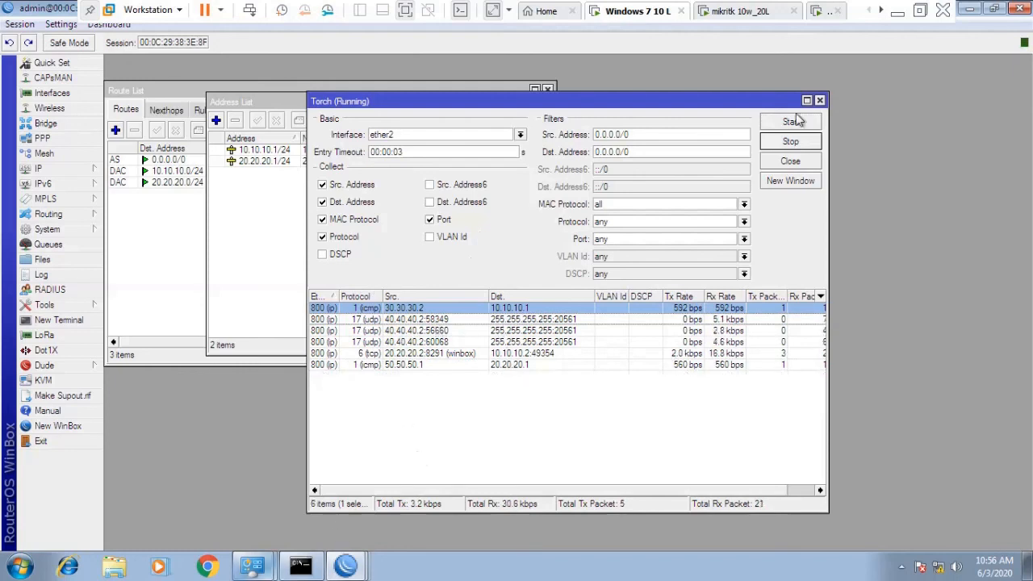
left_click(881, 10)
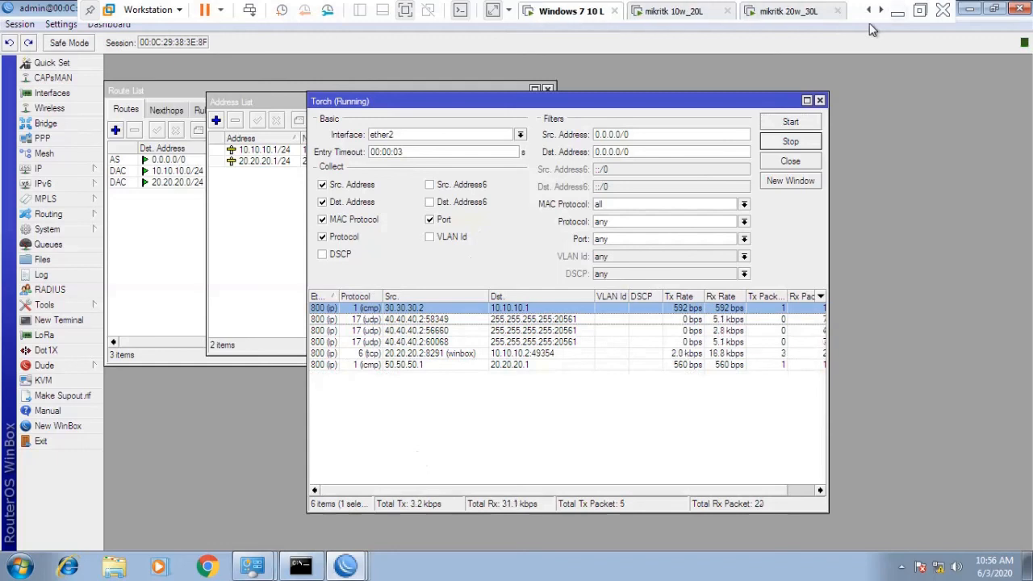
On the Windows 7 40L machine, move the src-nat rule down and delete it.
left_click(880, 11)
left_click(881, 10)
left_click(794, 11)
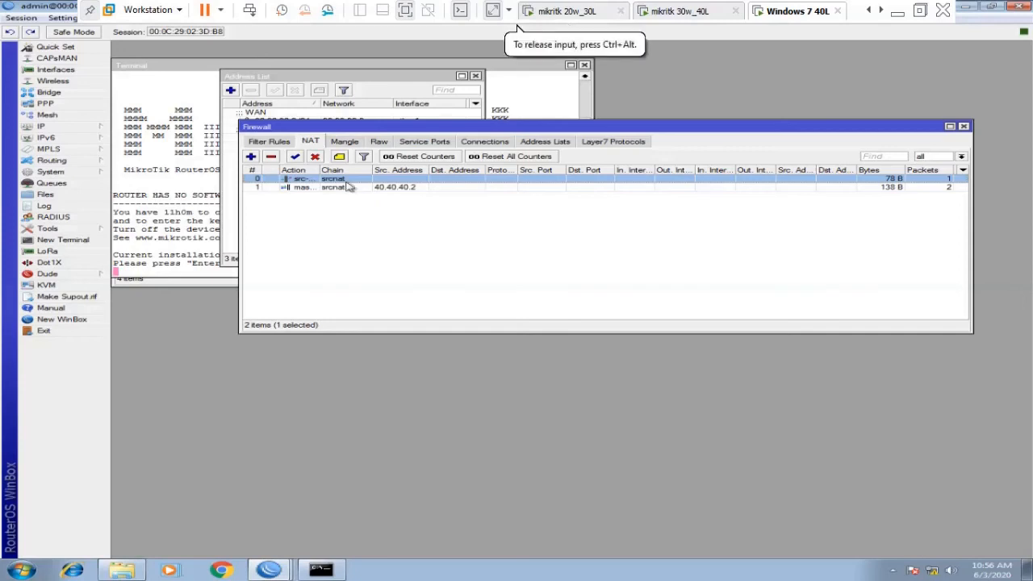
left_click_drag(348, 186, 346, 207)
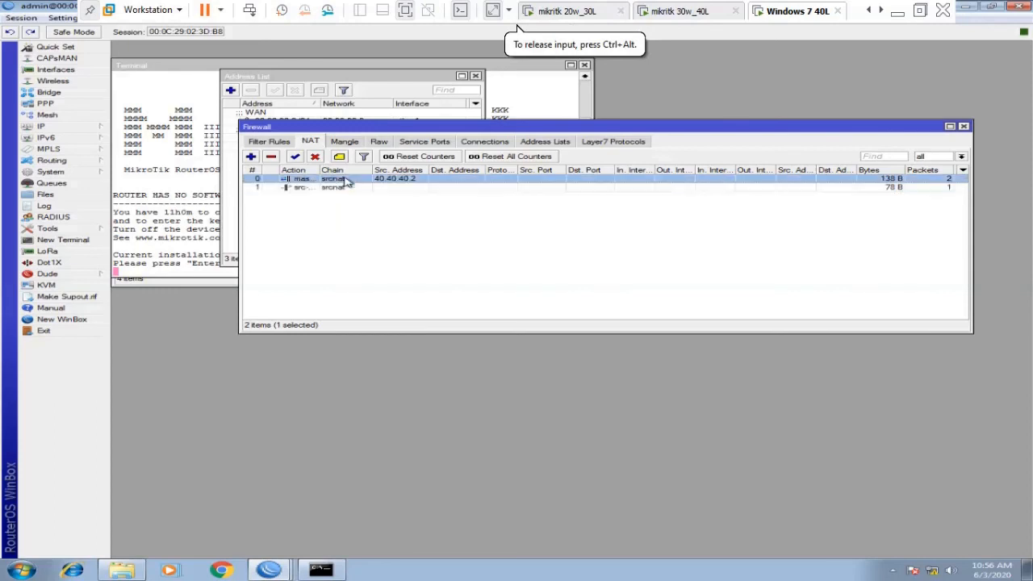
left_click(271, 157)
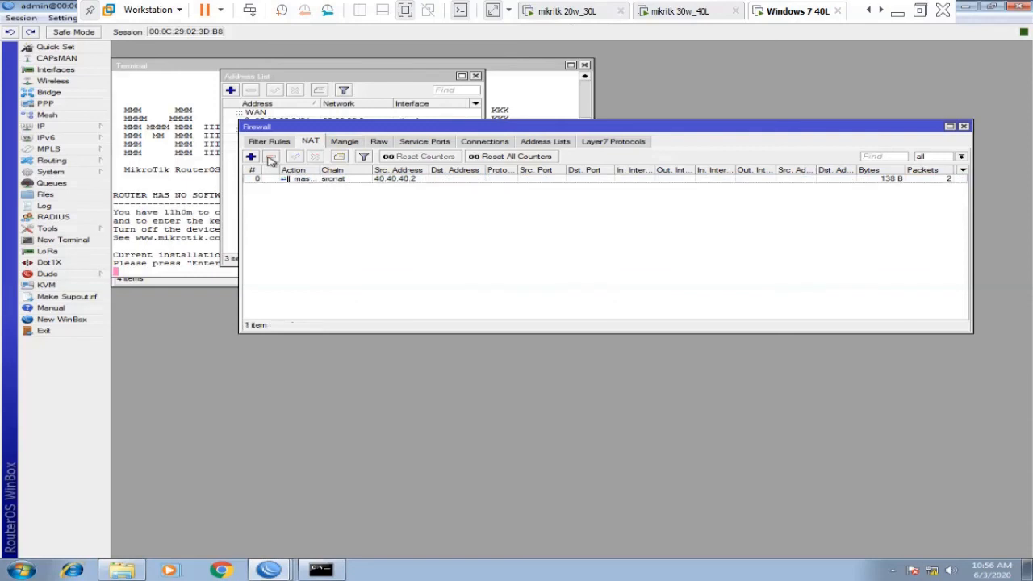
Review the 40.40.40.2 masquerade rule's settings tabs and close it unchanged.
left_click(304, 179)
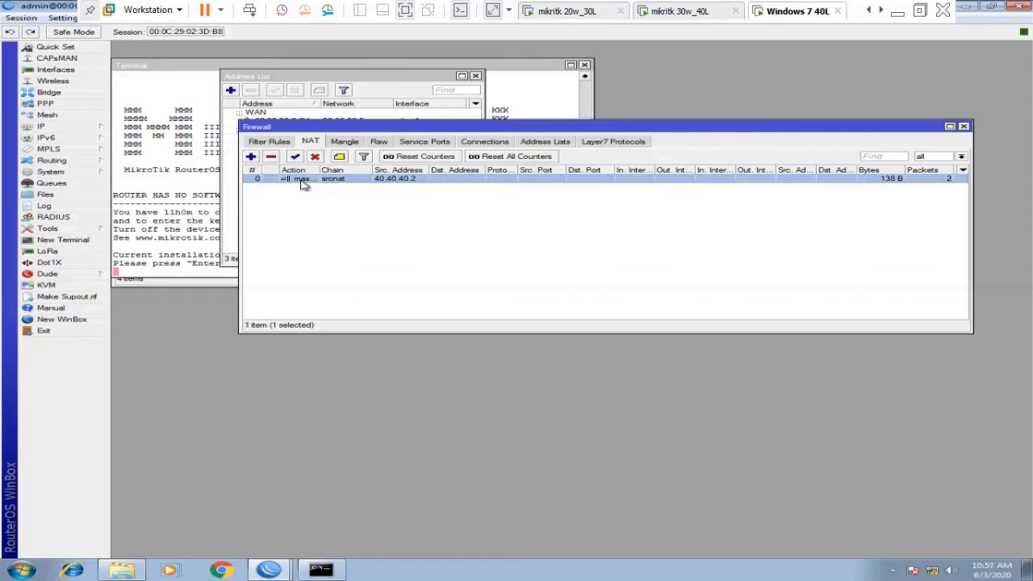
double_click(304, 179)
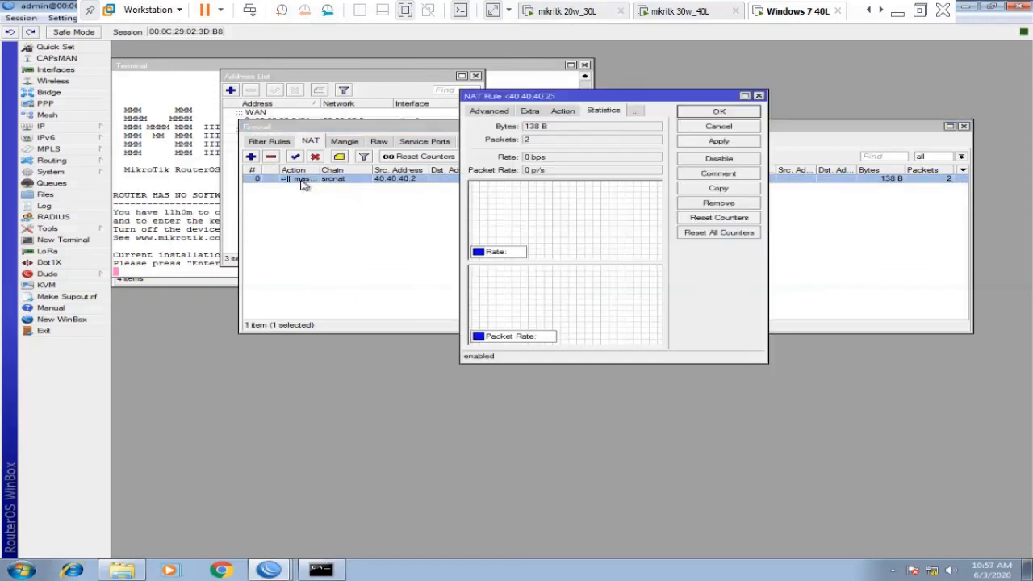
left_click(529, 113)
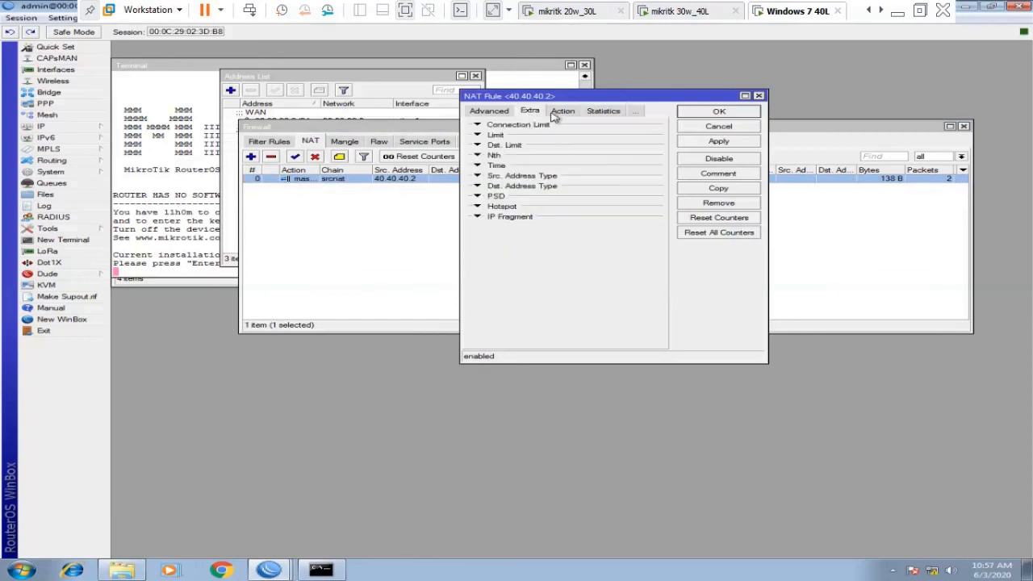
left_click(561, 113)
left_click(537, 113)
left_click(508, 113)
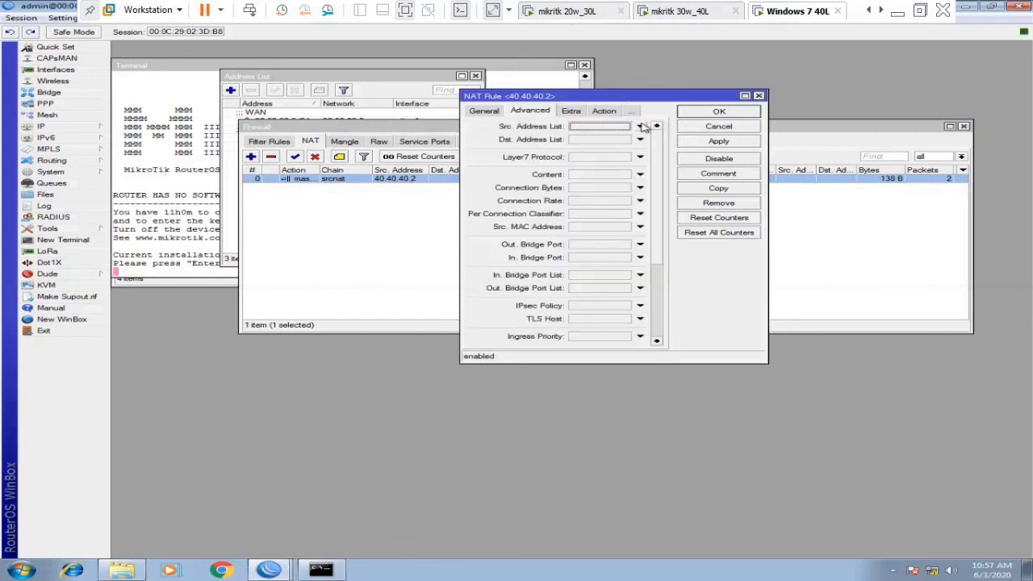
left_click(699, 127)
Remove the masquerade rule and add a new NAT rule with Dst. Address 10.10.10.1.
left_click(271, 157)
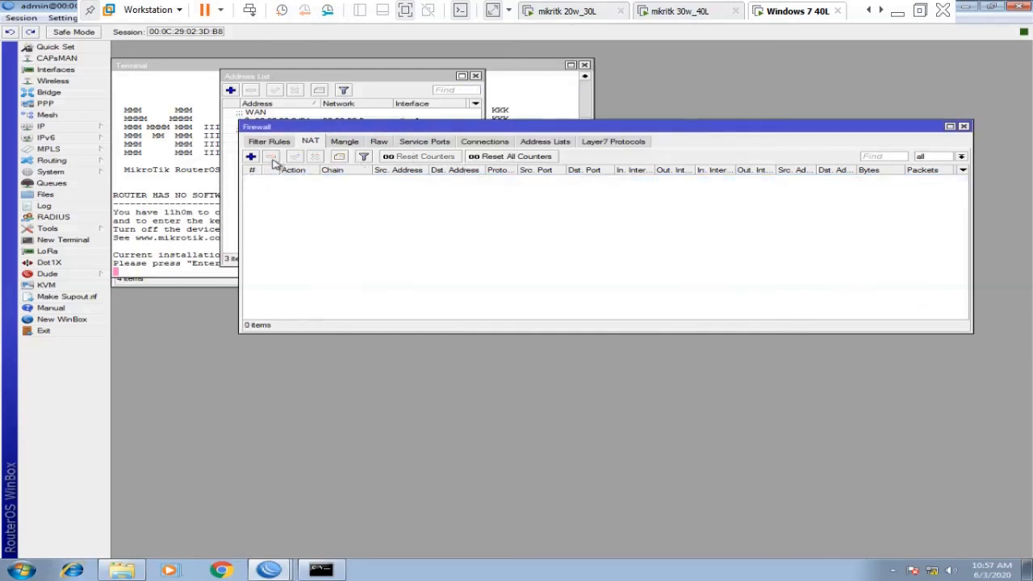
left_click(251, 156)
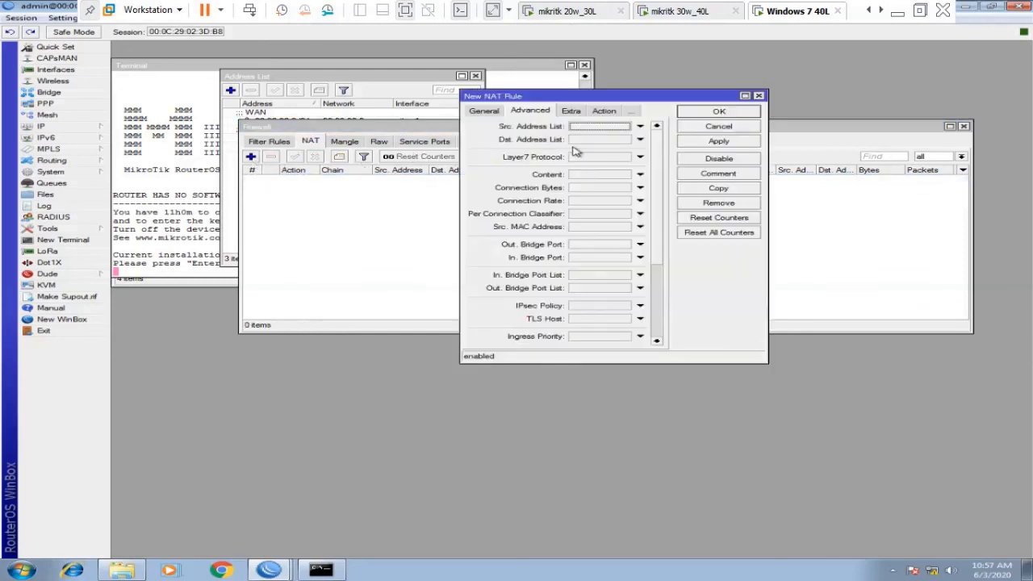
left_click(482, 115)
left_click(575, 155)
type("10.10.10.1")
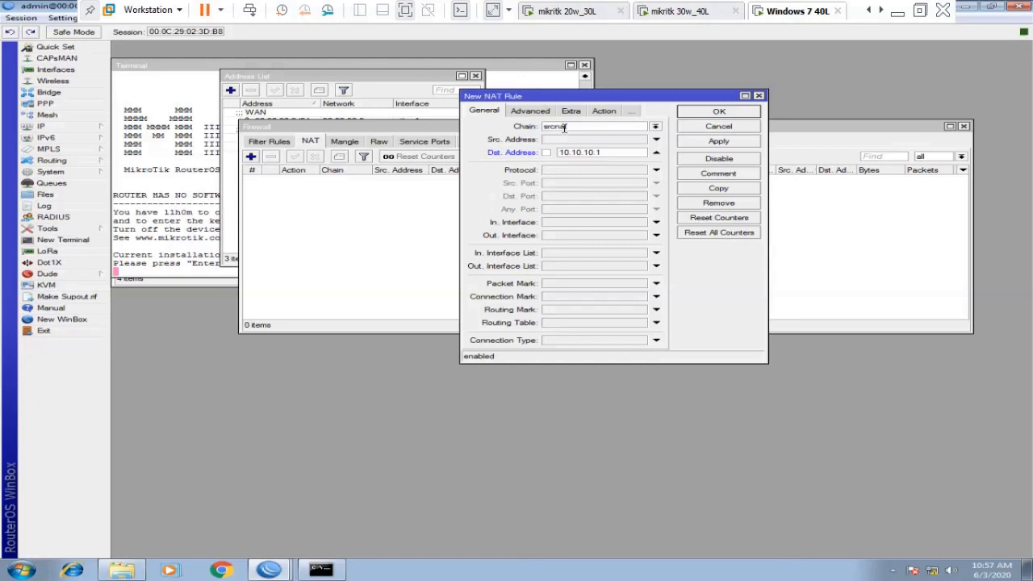
Set the rule's action to src-nat with To Addresses 50.50.50.1 and save it.
left_click(542, 113)
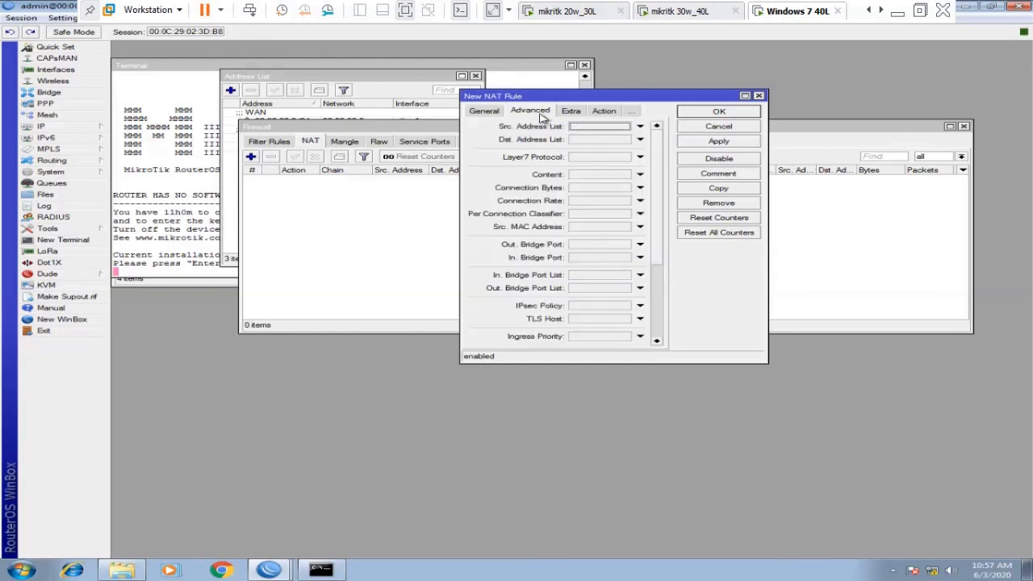
left_click(573, 115)
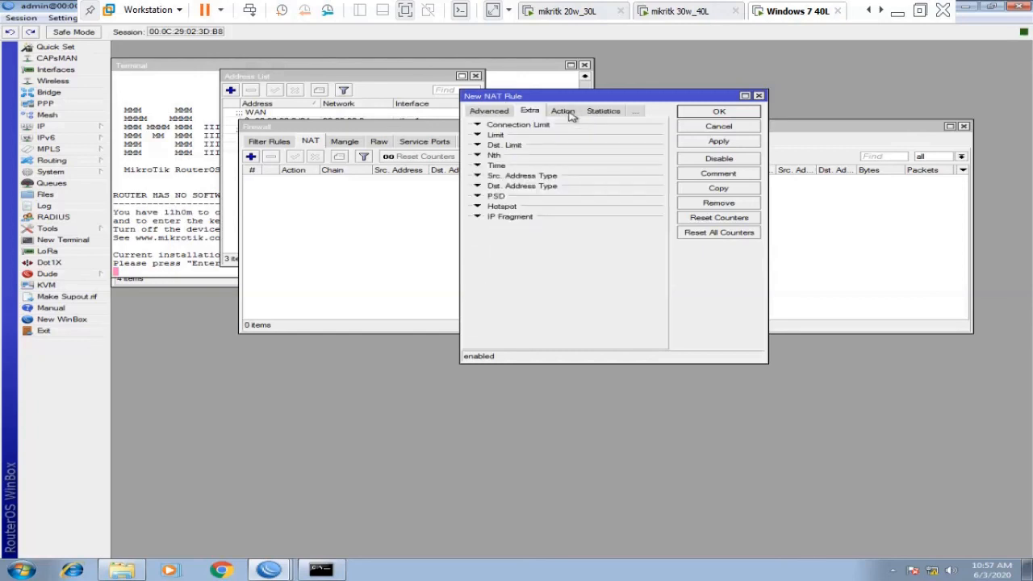
left_click(571, 114)
left_click(562, 127)
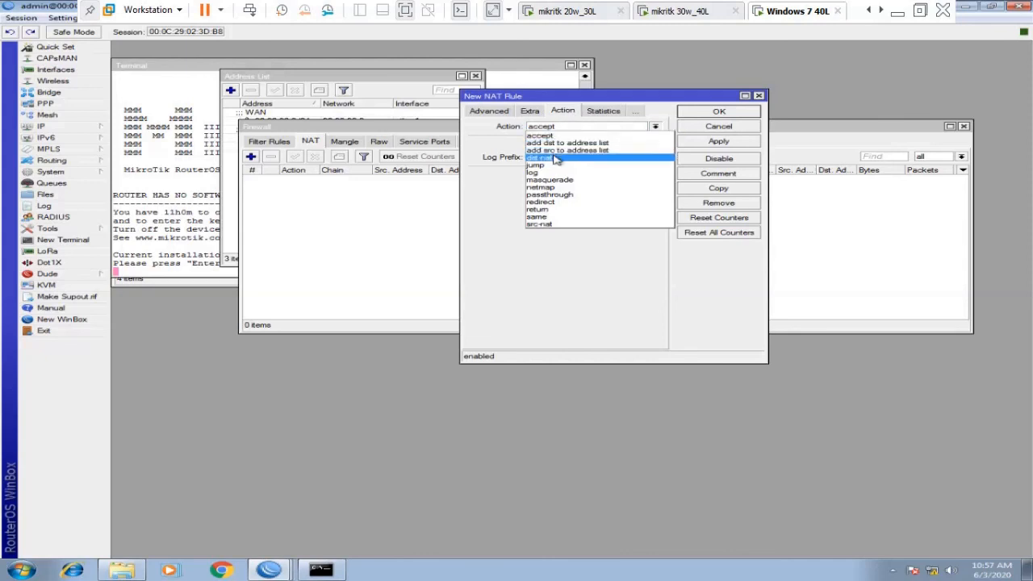
left_click(546, 224)
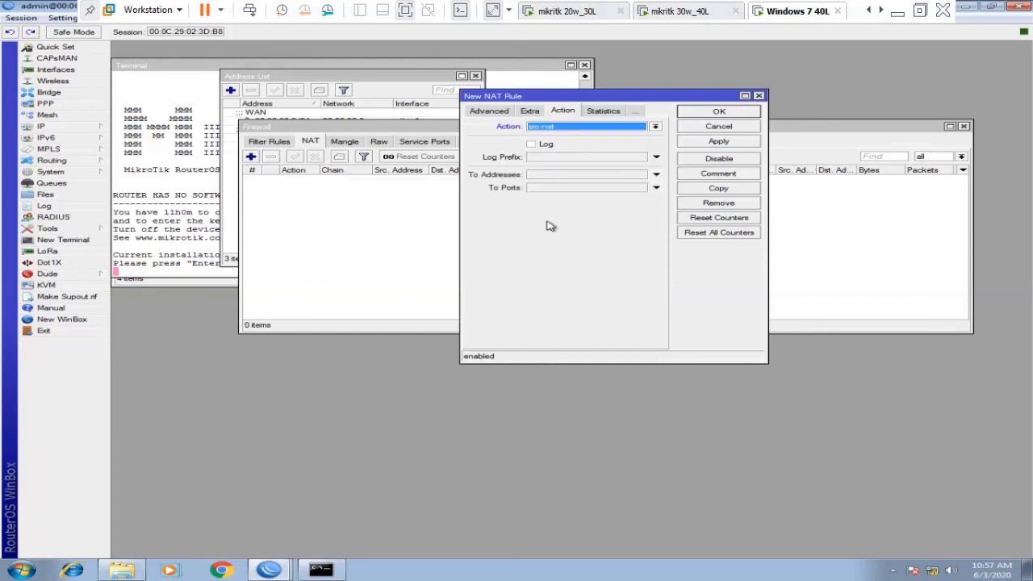
left_click(545, 181)
type("50.50.50.")
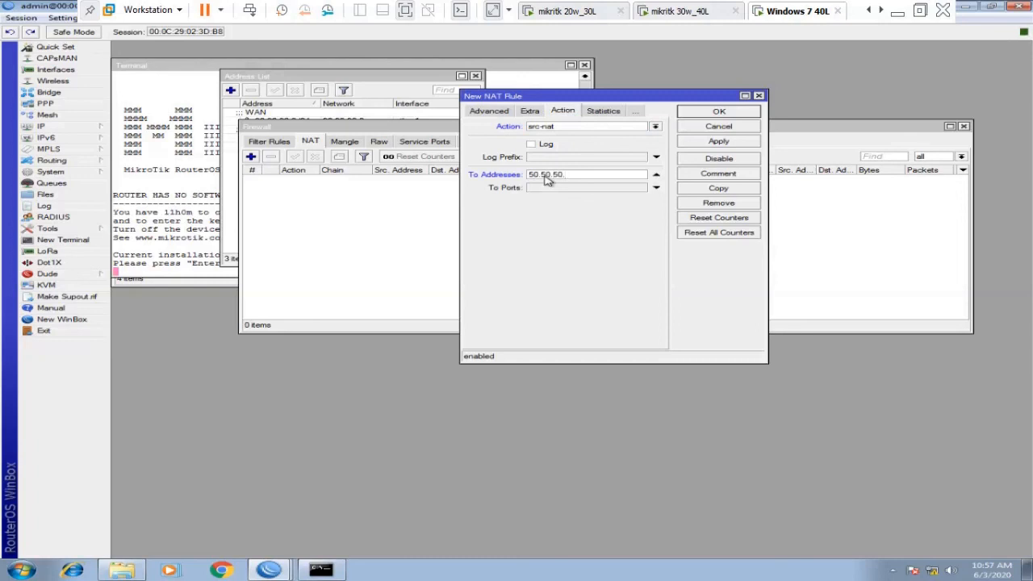
type("1")
left_click(742, 115)
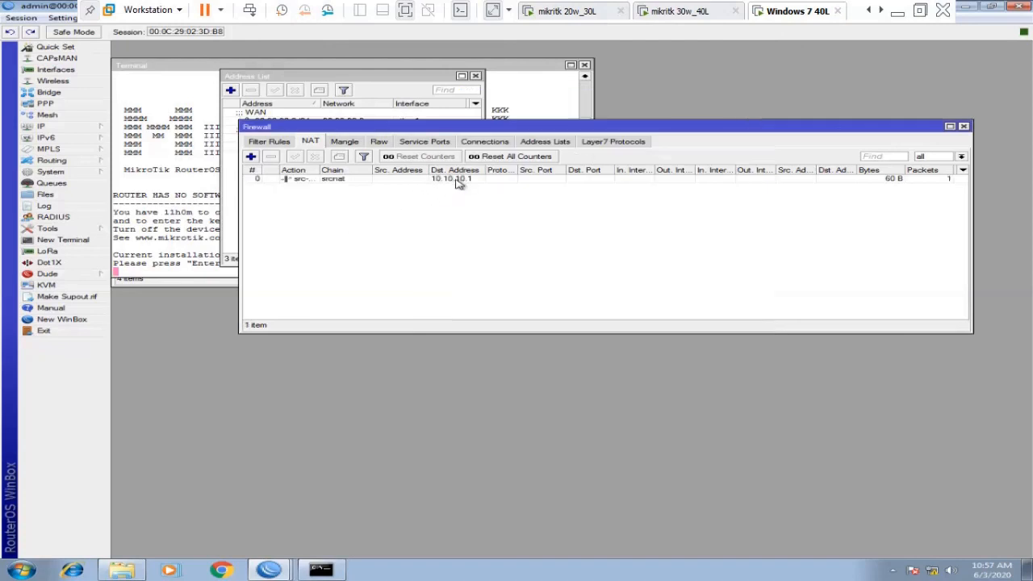
Stop and restart the continuous ping to 10.10.10.1 in the command prompt.
left_click(320, 569)
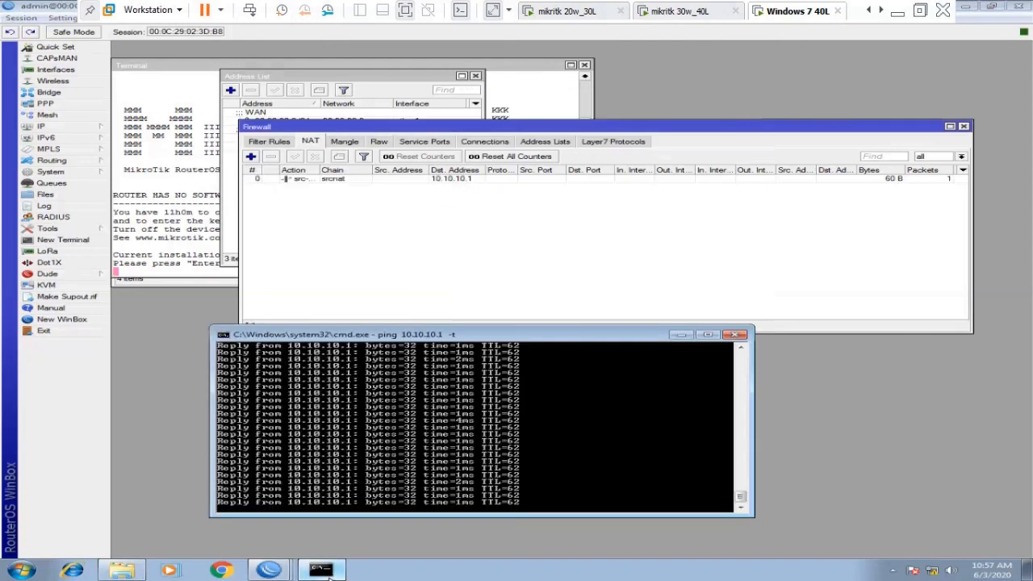
key("ctrl+c")
key("Up")
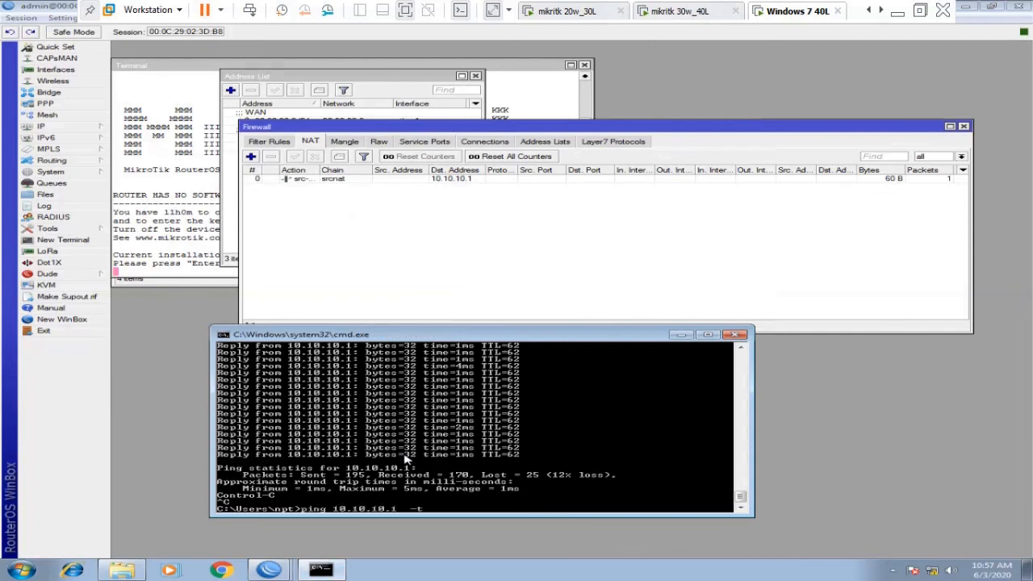
key("Return")
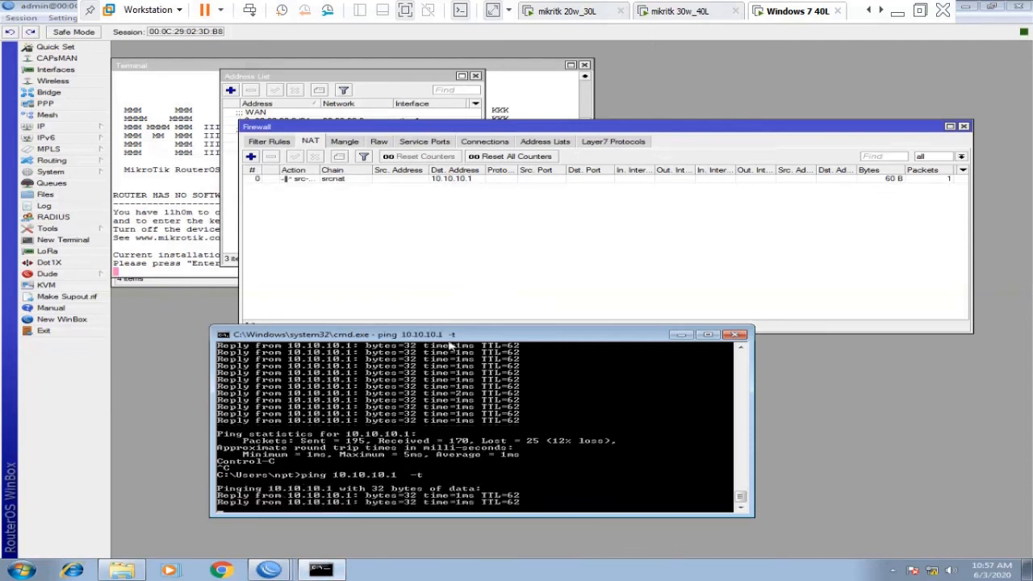
Bring the router's Firewall NAT window forward over the ping window on Windows 7 40L.
left_click(288, 570)
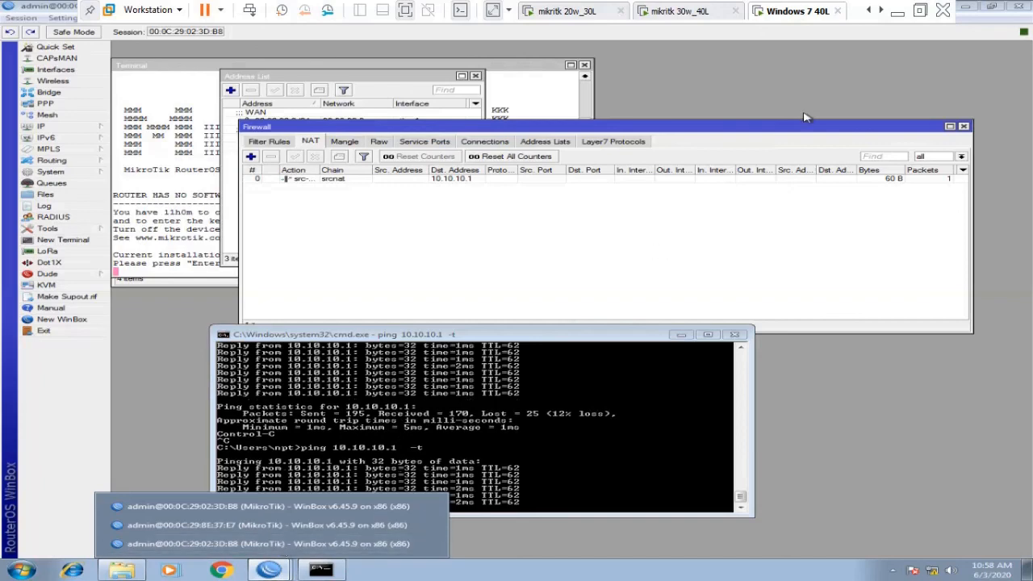
left_click(788, 65)
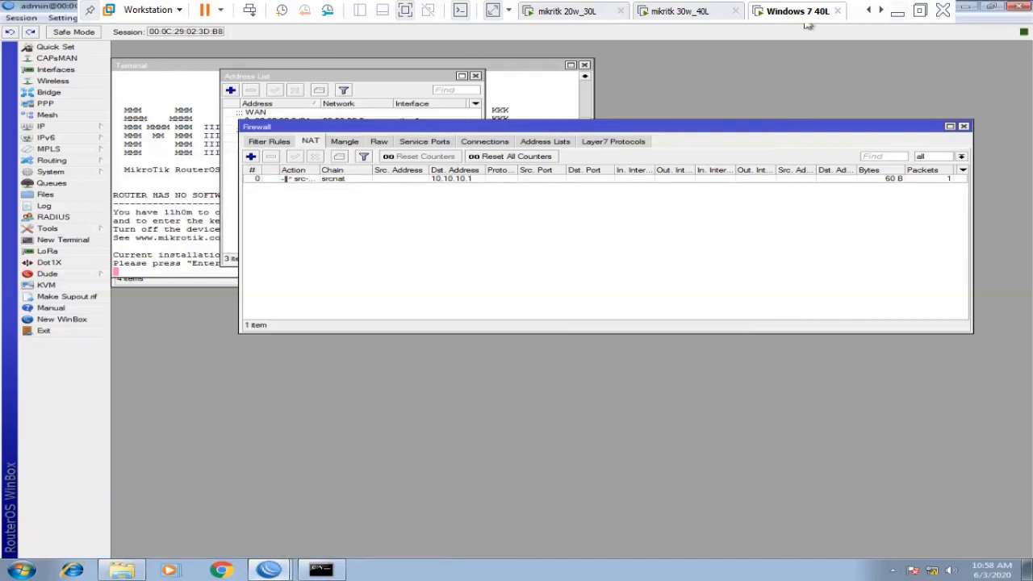
left_click(684, 12)
left_click(795, 11)
scroll(806, 22, "up", 2)
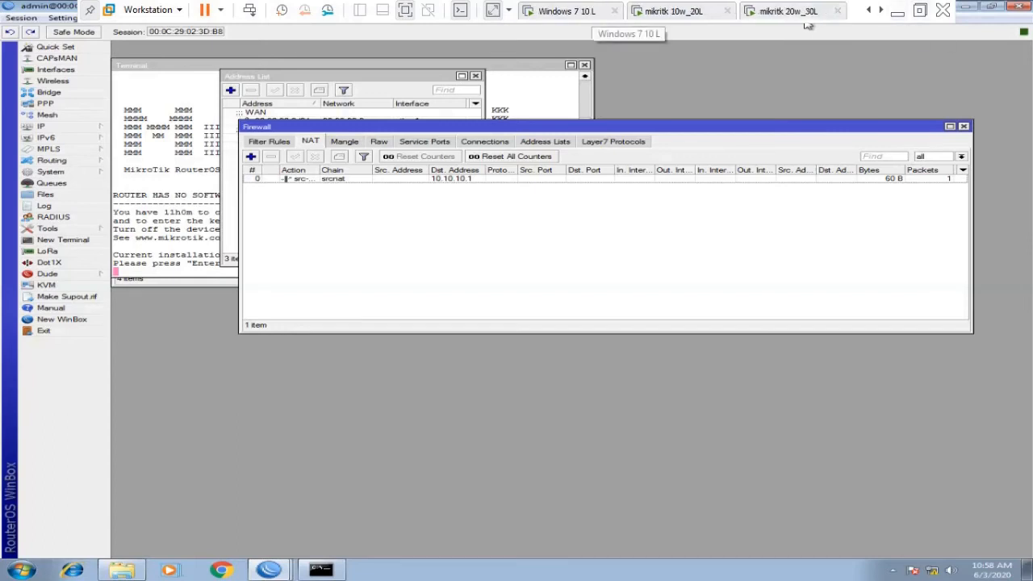
On Windows 7 10 L, restart Torch and select the ICMP flow from 50.50.50.1 to 10.10.10.1.
left_click(581, 11)
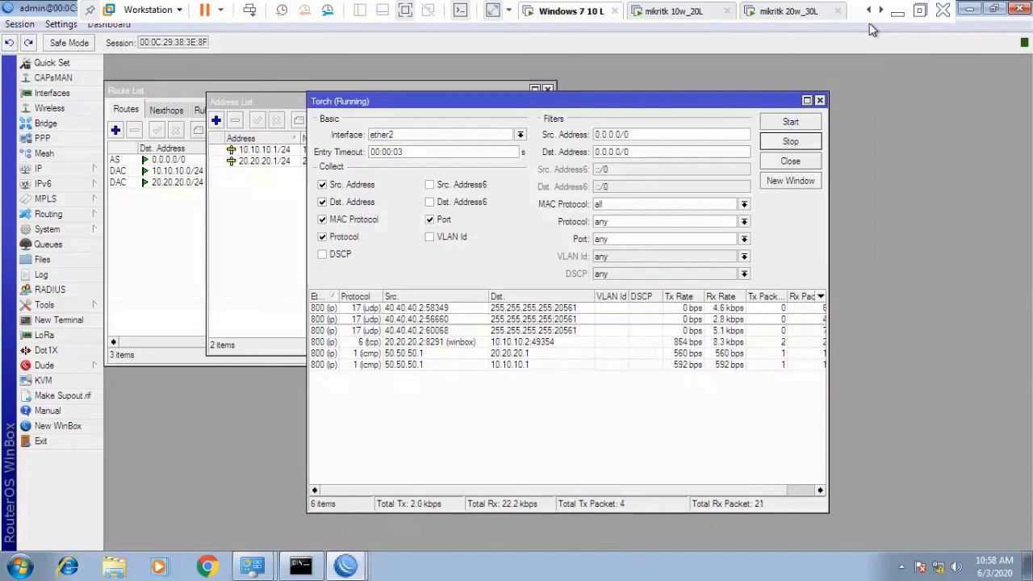
left_click(789, 123)
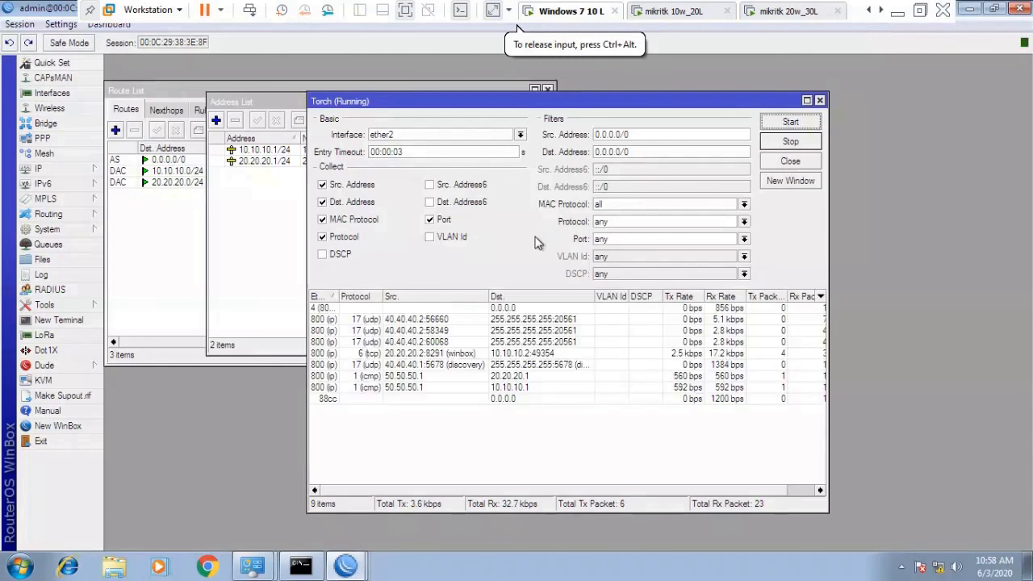
left_click(399, 389)
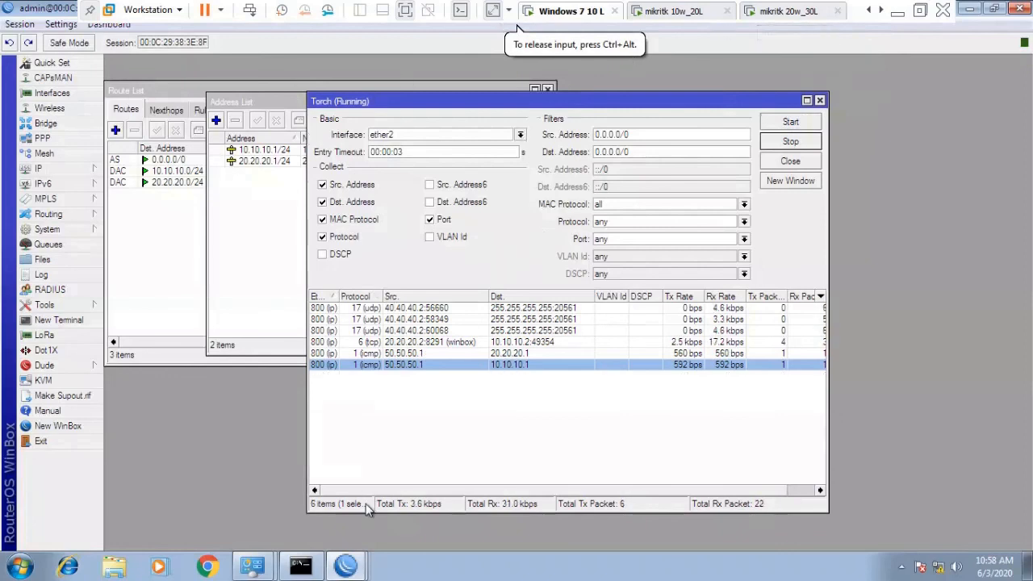
mouse_move(345, 565)
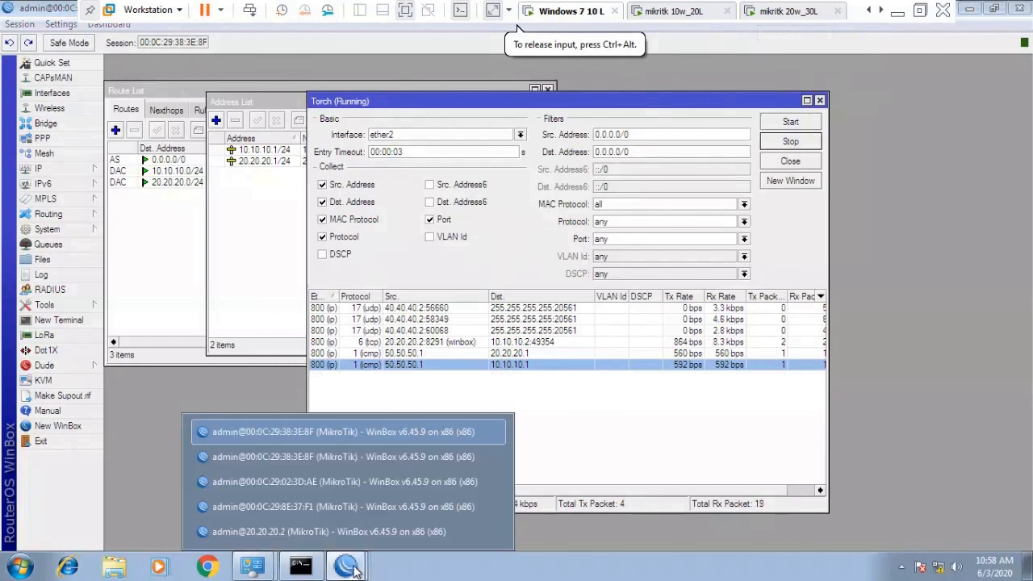
Check router 02:3D:AE's WAN address 30.30.30.2, then enable the other router's 30.30.30.2 drop rule.
left_click(361, 482)
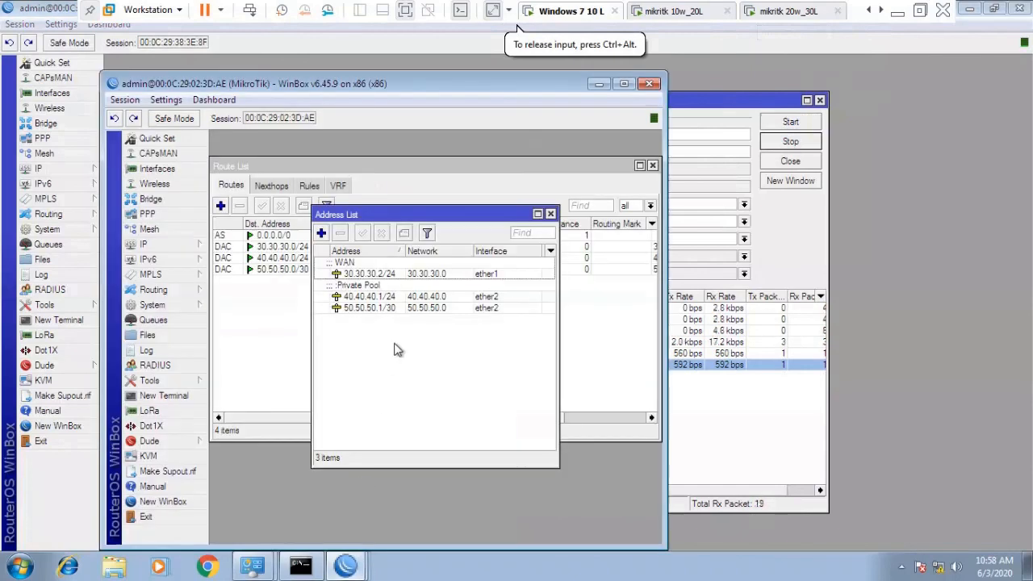
left_click(379, 277)
mouse_move(349, 569)
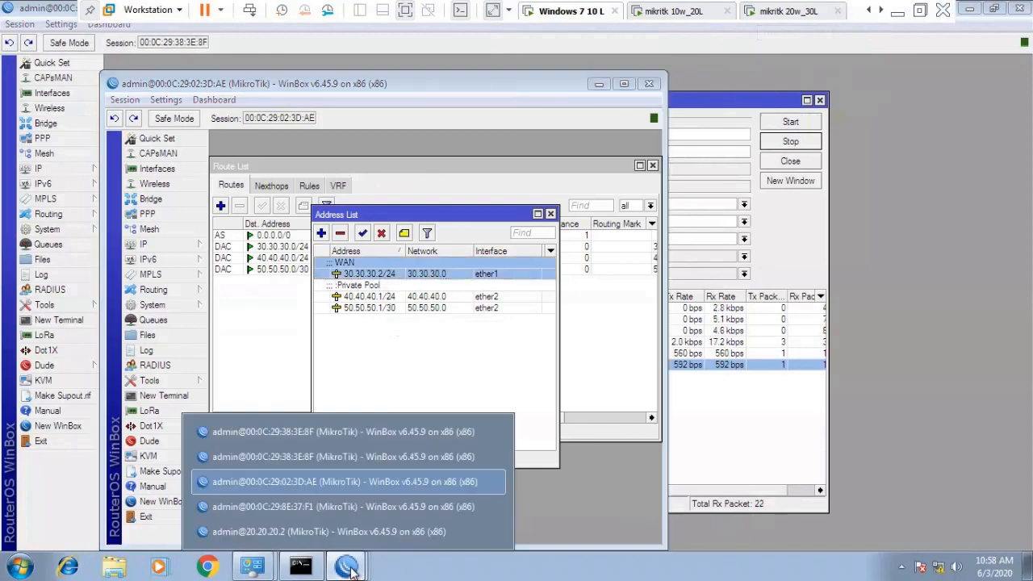
left_click(352, 506)
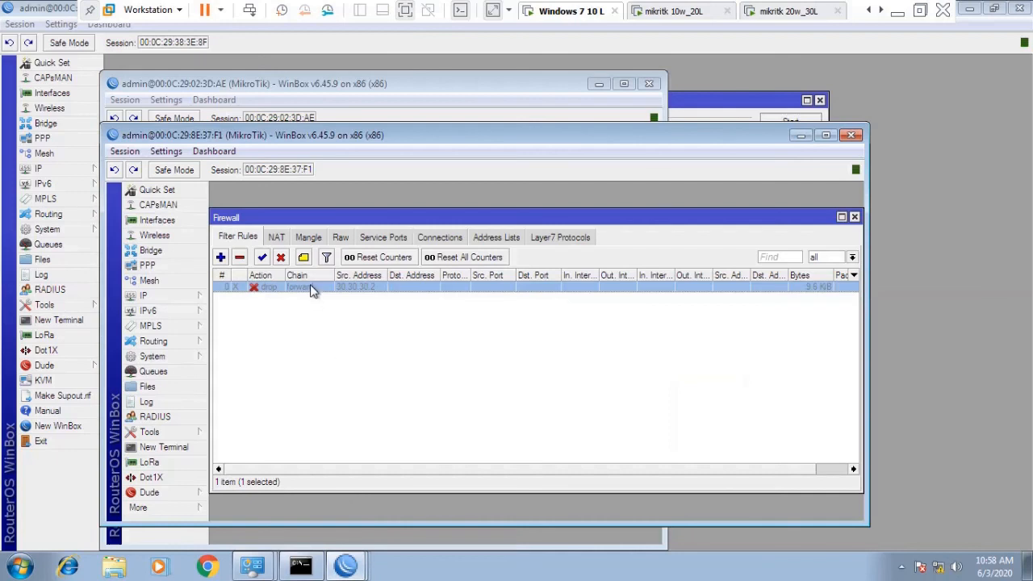
left_click(261, 257)
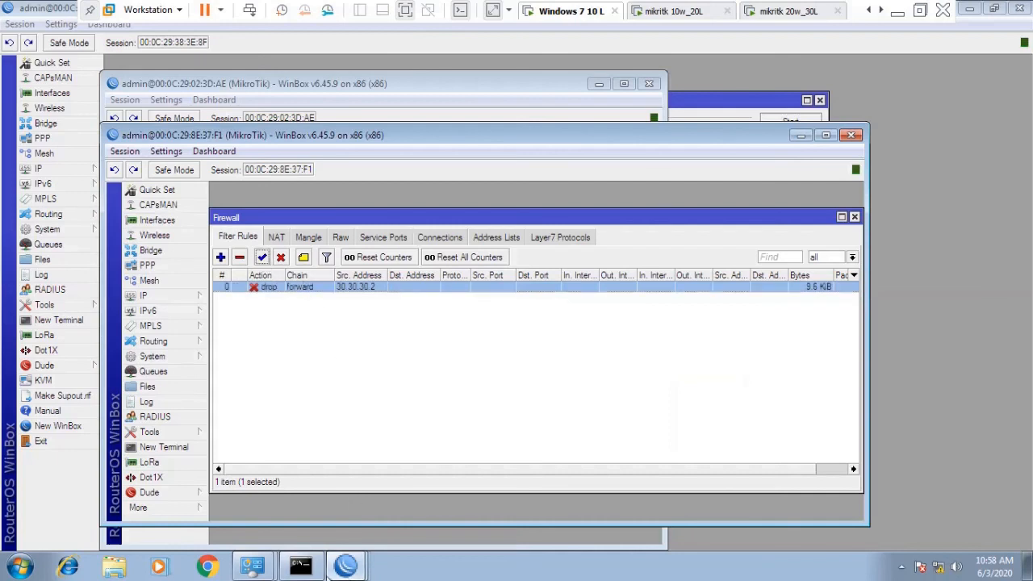
Recall the ping 10.10.10.1 command, then return to the Windows 7 40L machine.
mouse_move(315, 569)
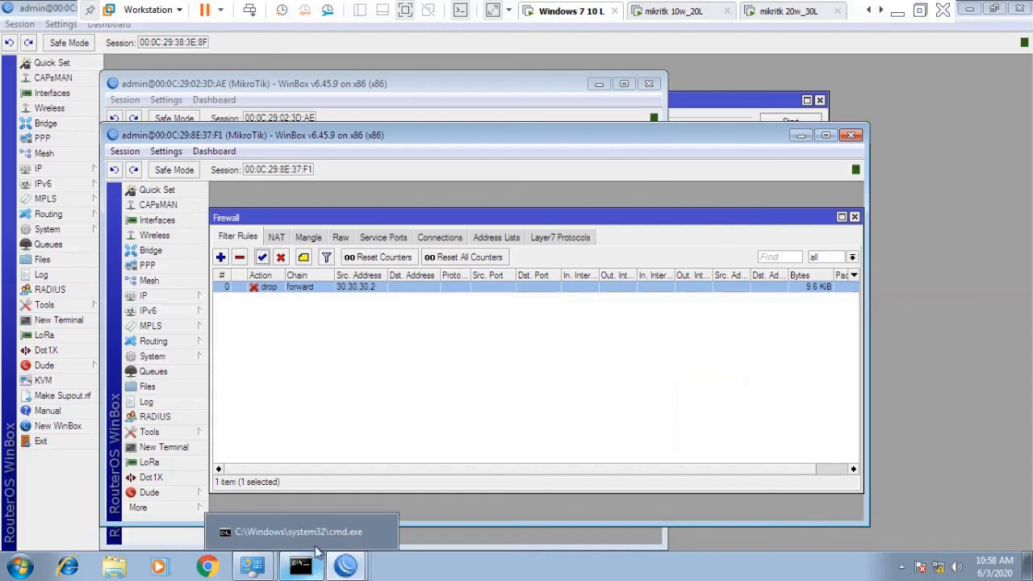
left_click(315, 537)
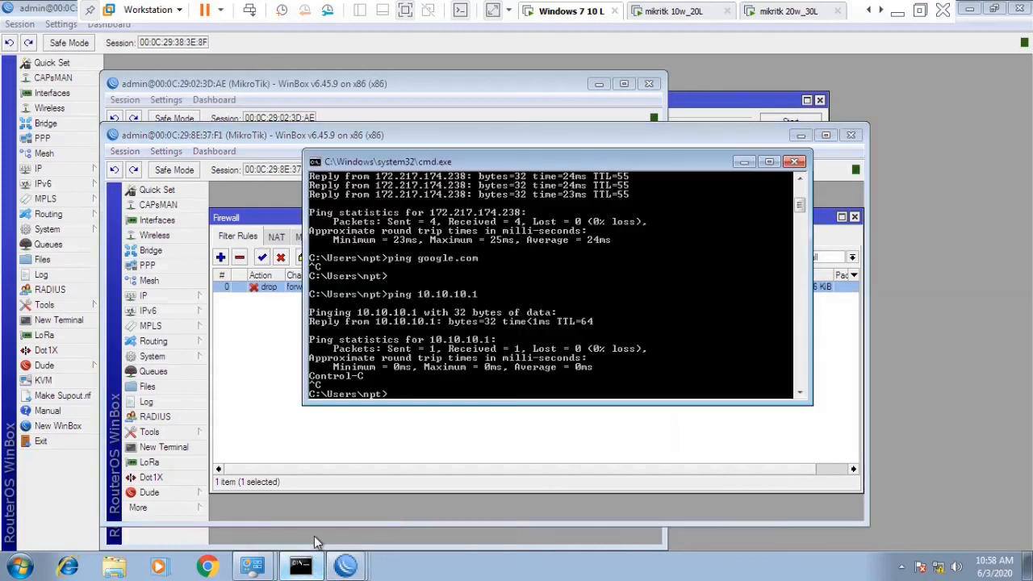
key("Up")
left_click(744, 162)
left_click(789, 11)
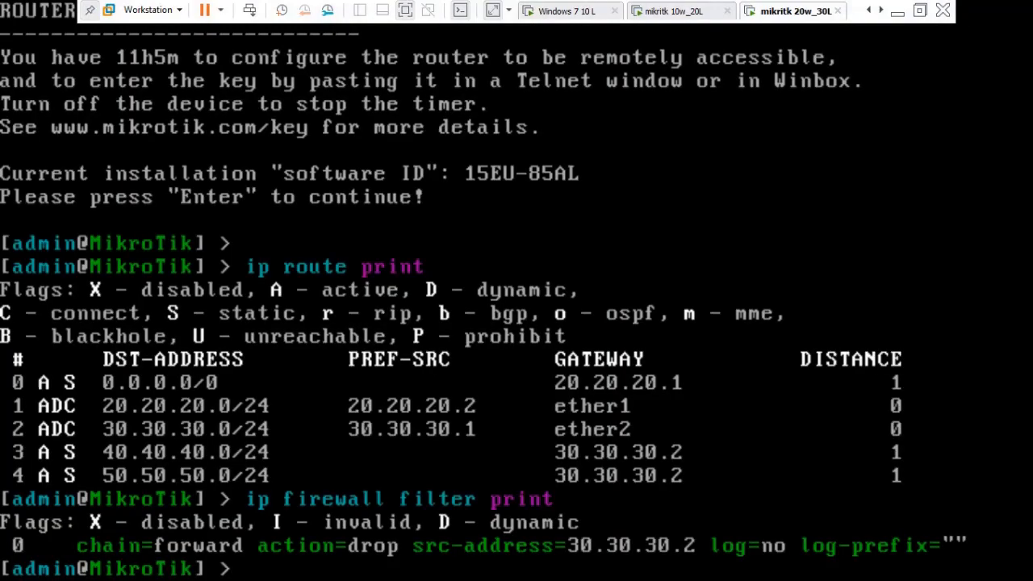
left_click(881, 10)
left_click(881, 10)
left_click(798, 12)
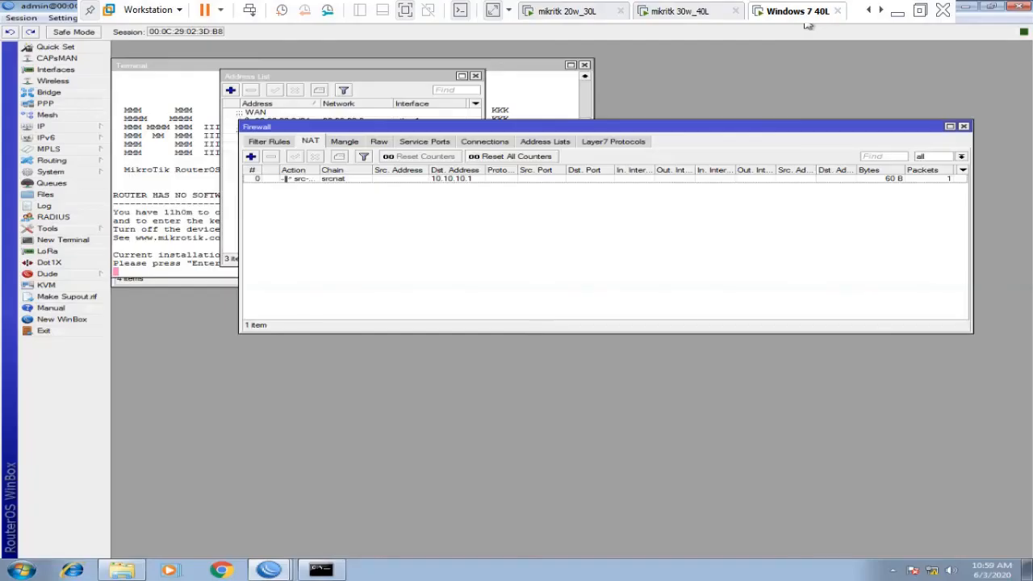
Restart ping 10.10.10.1 -t and select the 10.10.10.1 src-nat rule, still at 60 B, 1 packet.
left_click(320, 570)
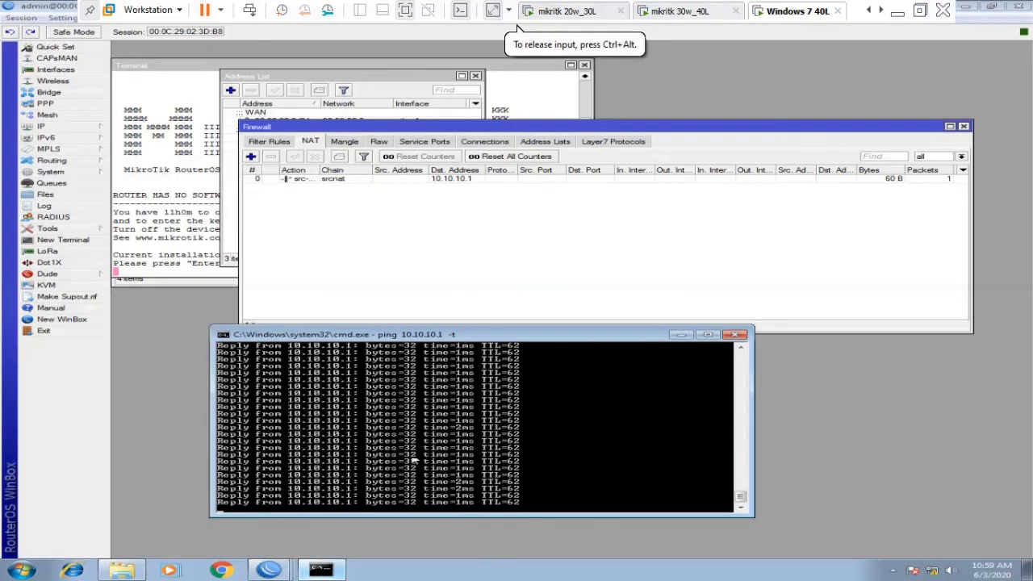
key("ctrl+c")
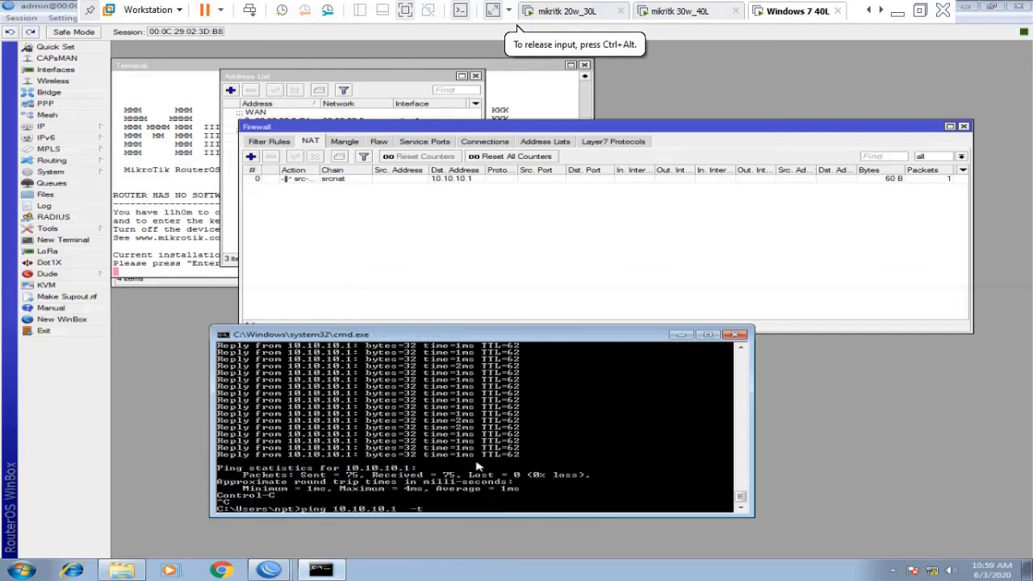
key("Up")
key("Return")
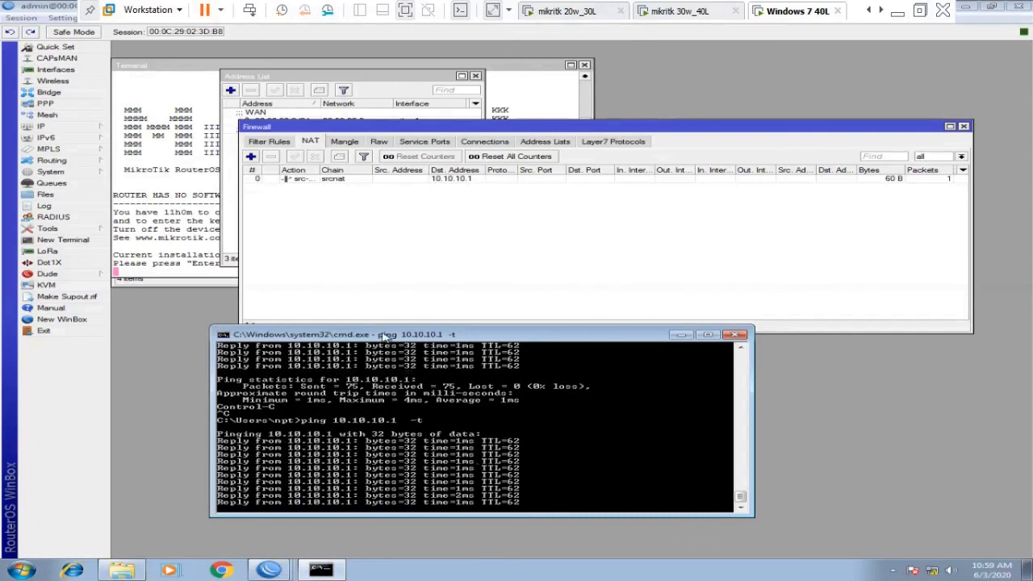
left_click(404, 181)
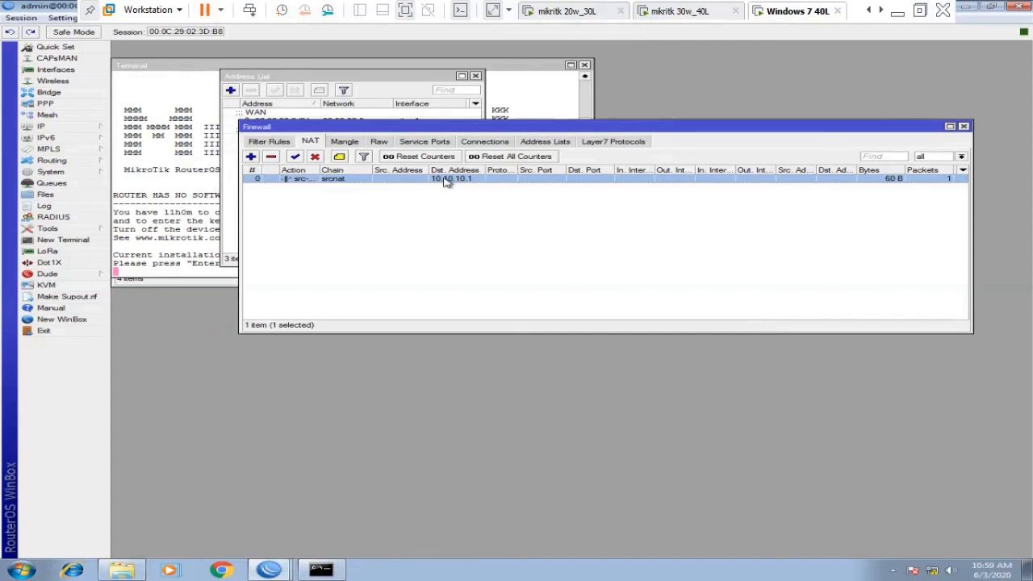
left_click(264, 144)
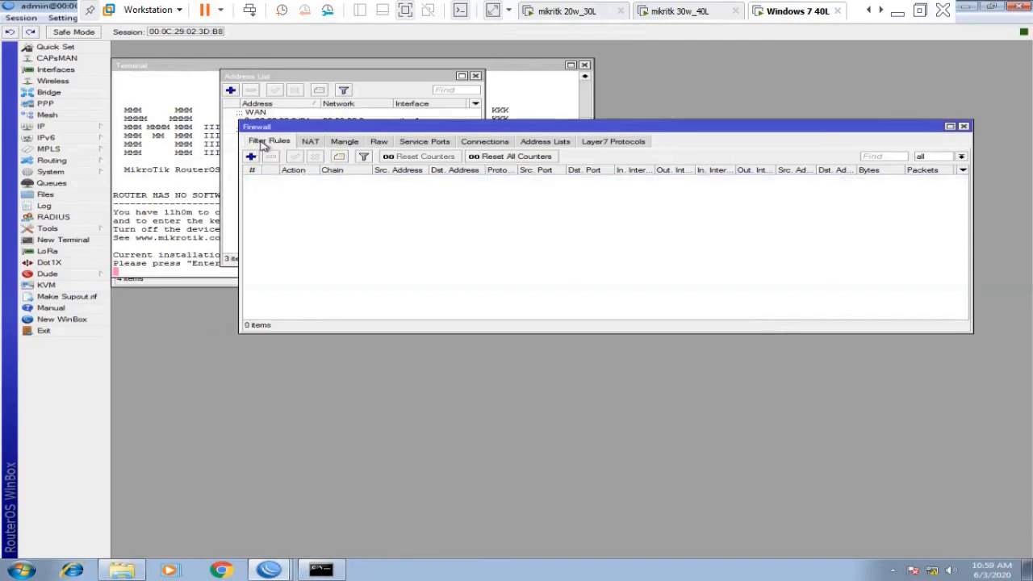
left_click(313, 141)
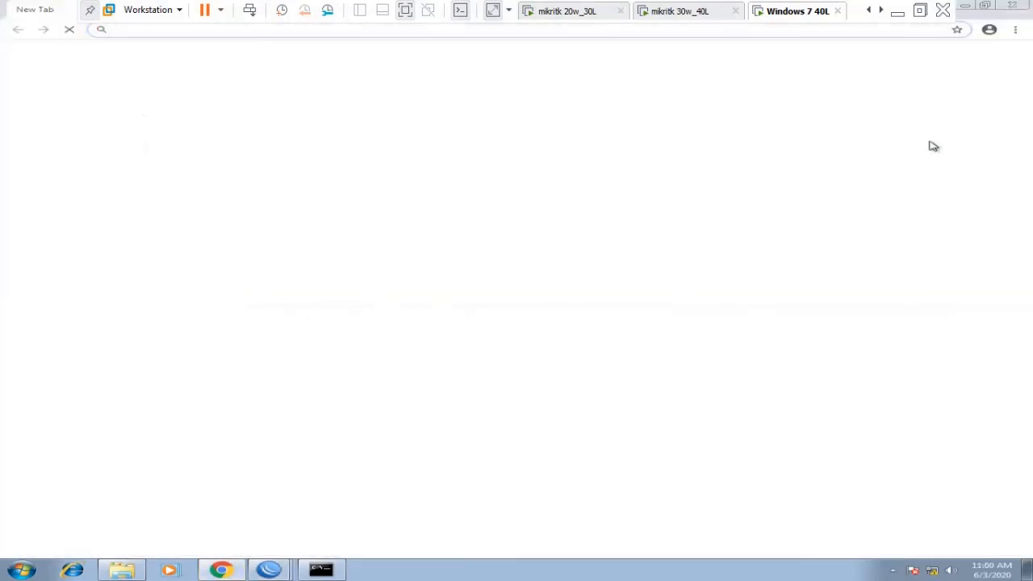
type("10.10.10.1")
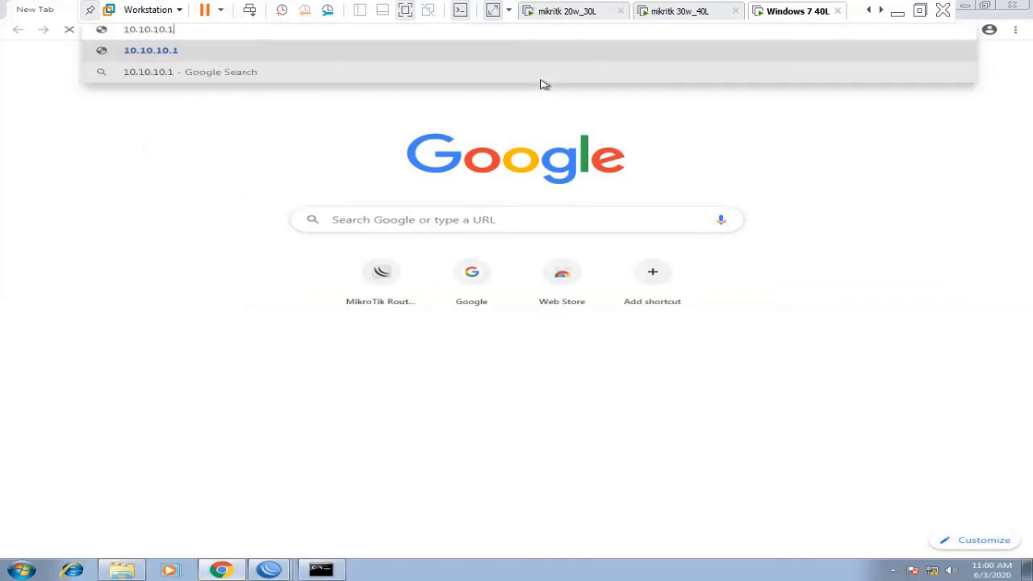
key("BackSpace")
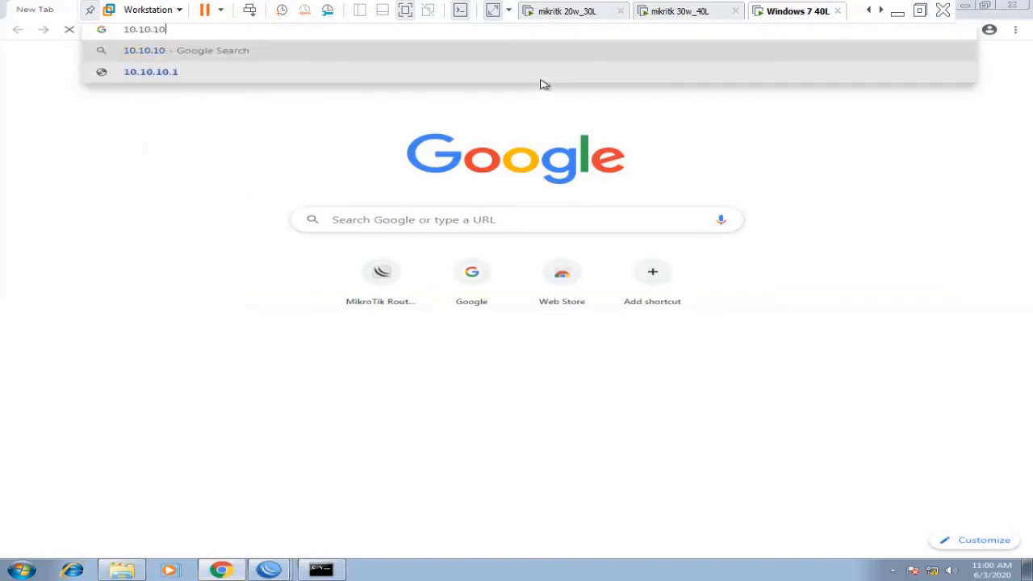
type("1")
key("Return")
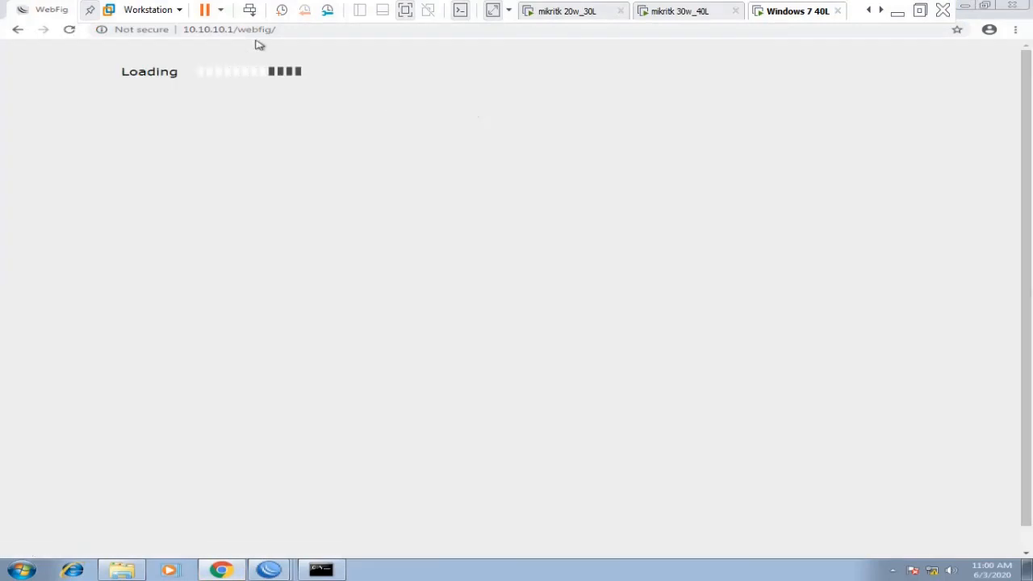
left_click(272, 29)
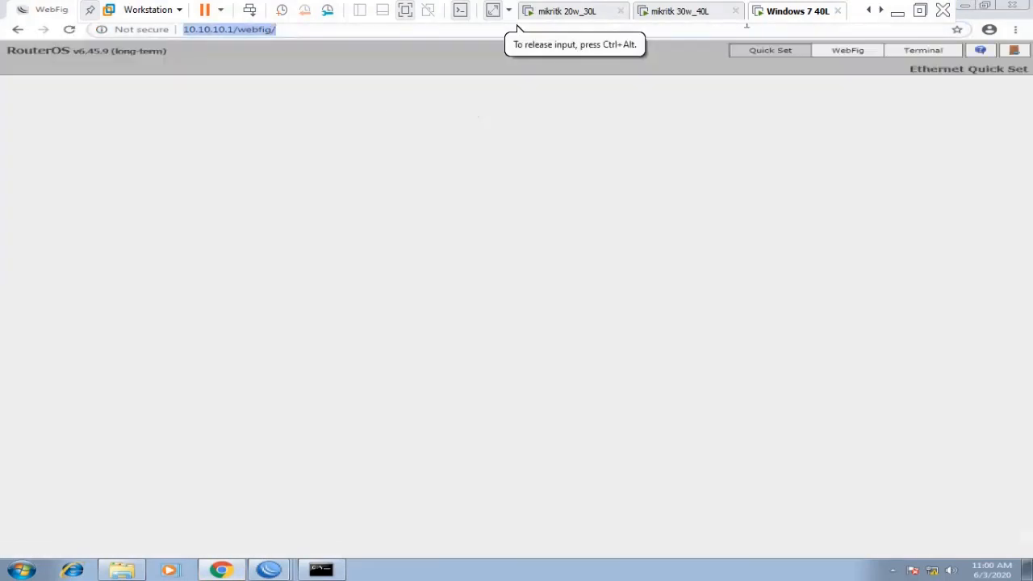